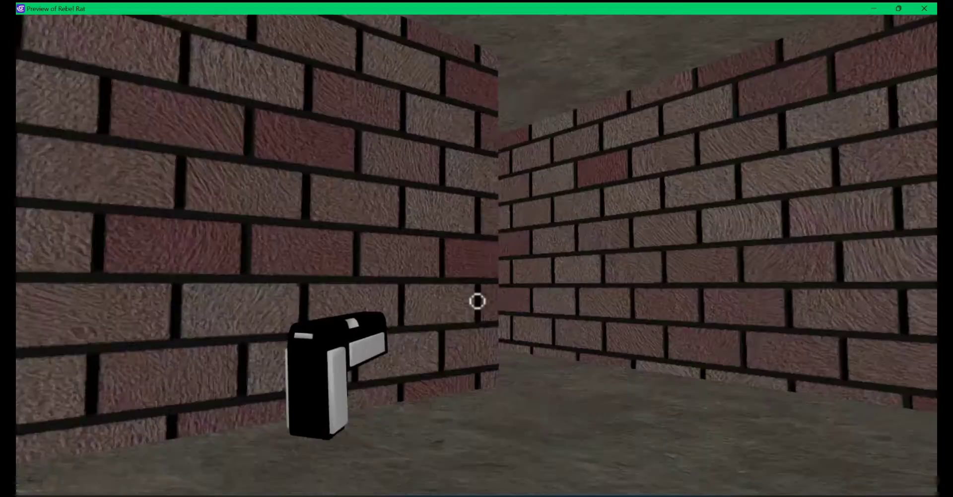
pyautogui.press('w')
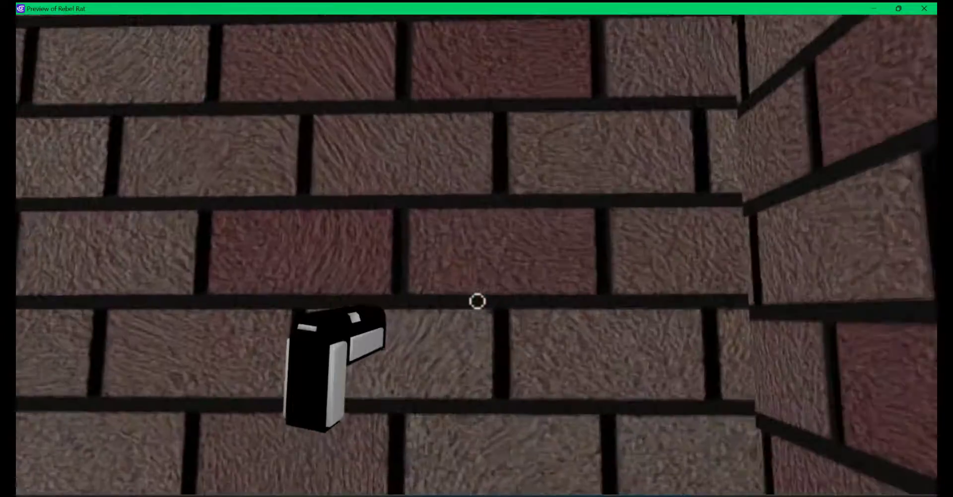
pyautogui.press('w')
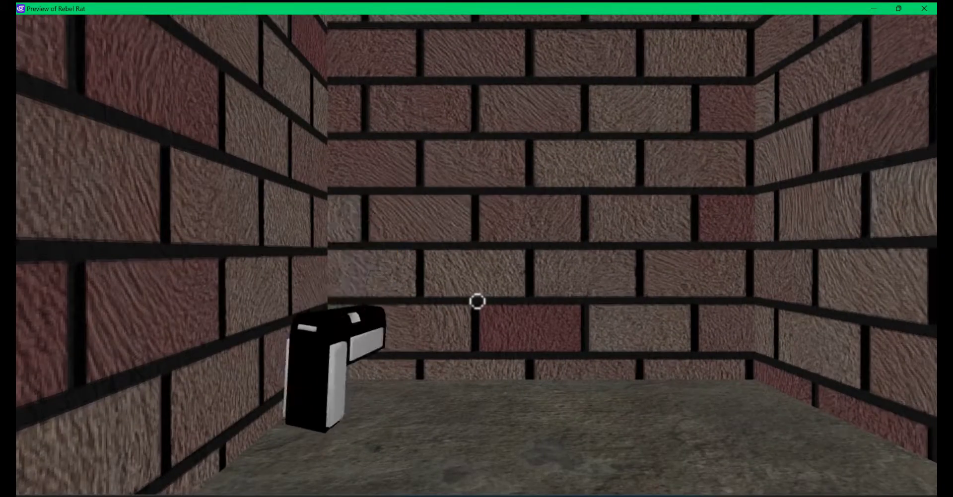
pyautogui.press('w')
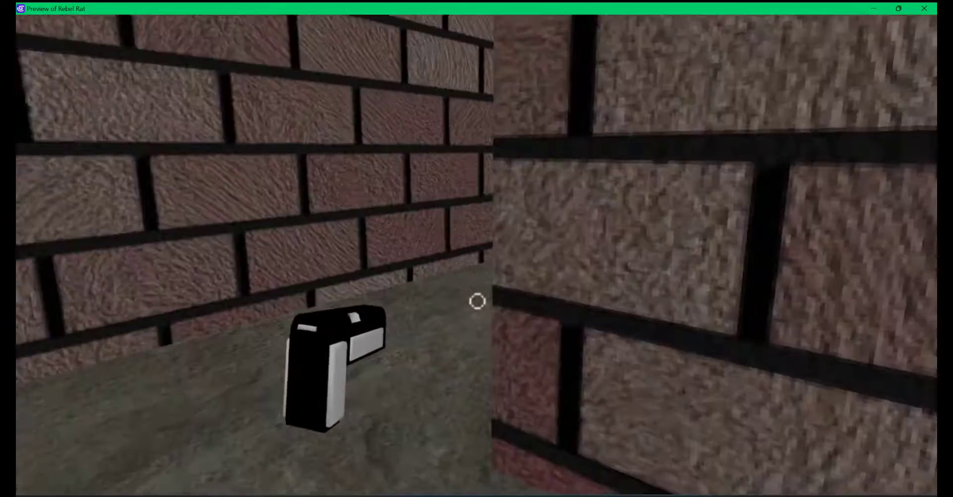
pyautogui.press('w')
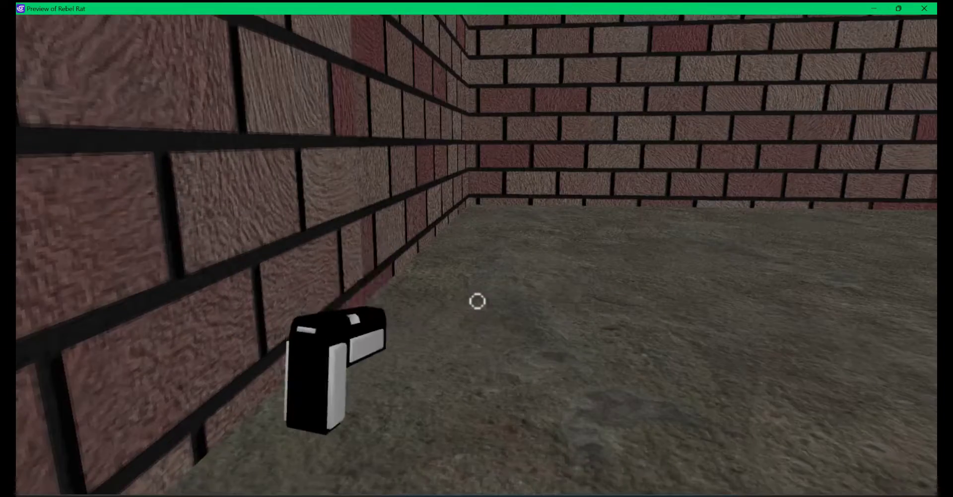
pyautogui.press('w')
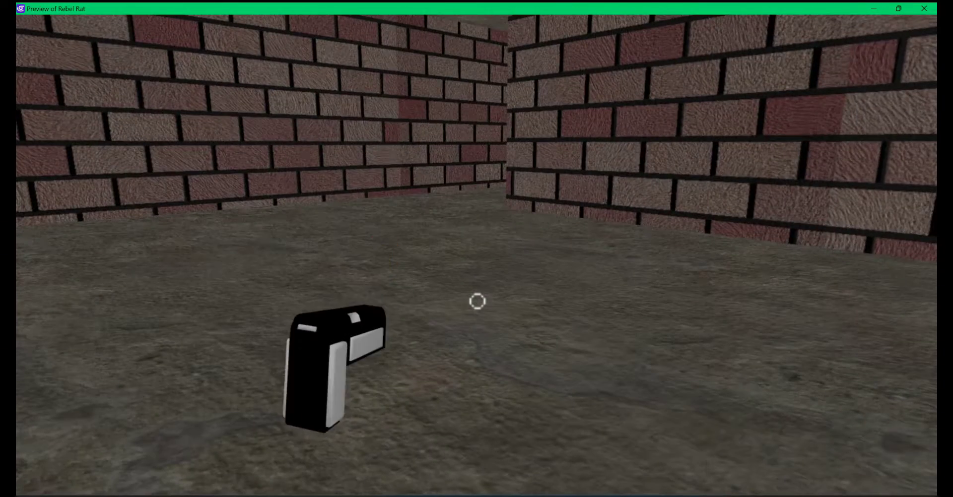
pyautogui.press('w')
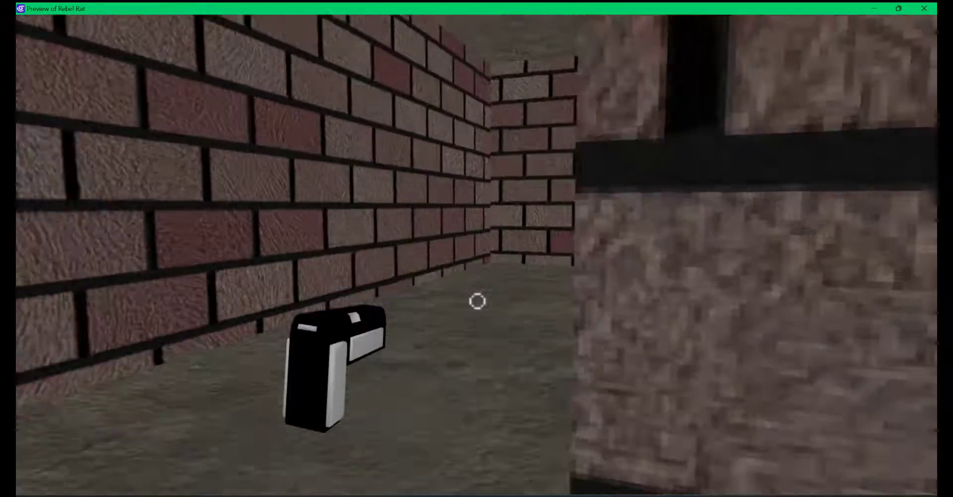
pyautogui.press('w')
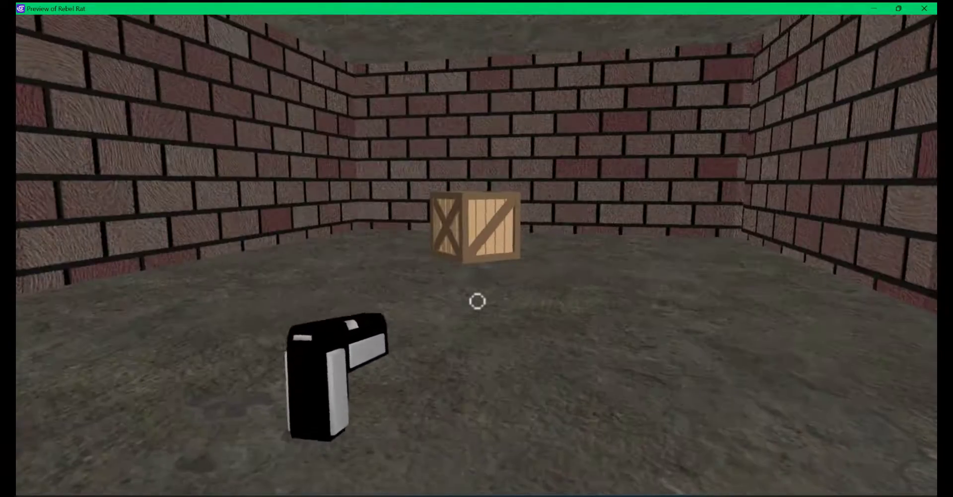
pyautogui.click(477, 301)
pyautogui.press('s')
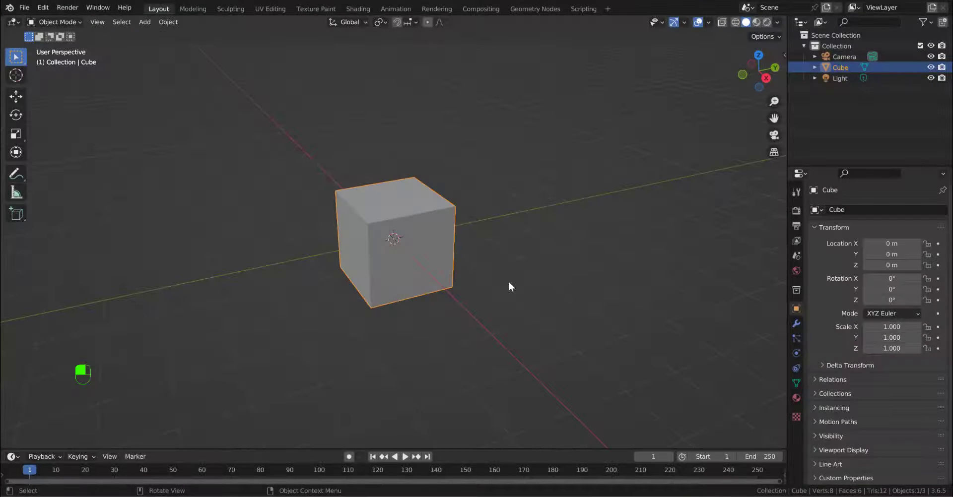
# Move the cube into a new collection named Crate and hide the default Collection holding the camera and light
pyautogui.click(848, 64)
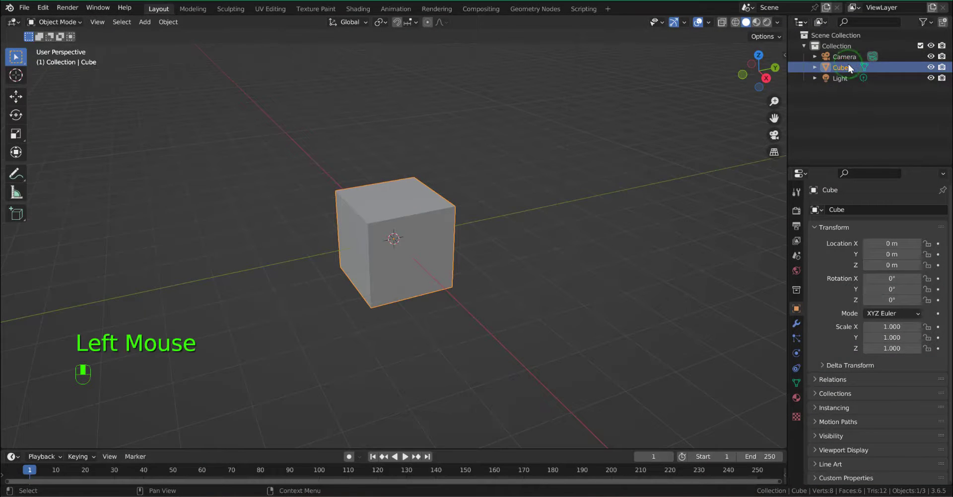
pyautogui.press('m')
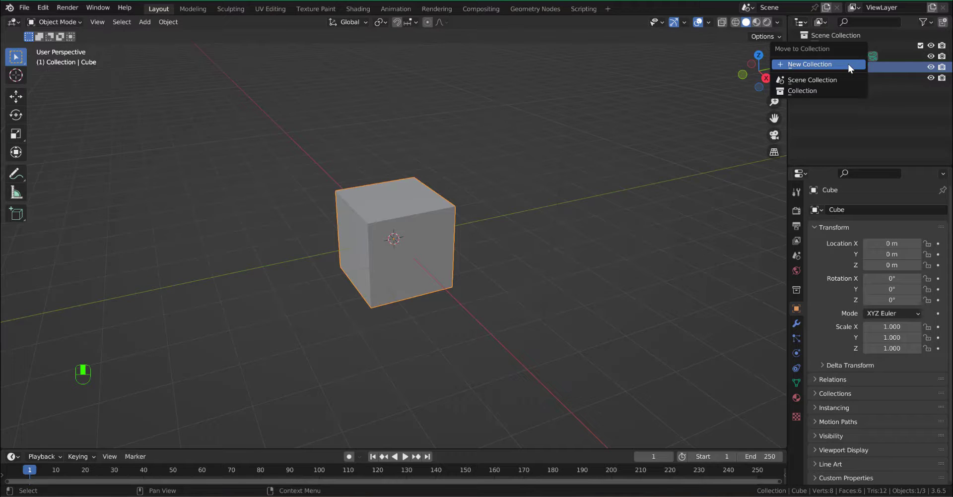
pyautogui.click(848, 64)
pyautogui.write('Crate')
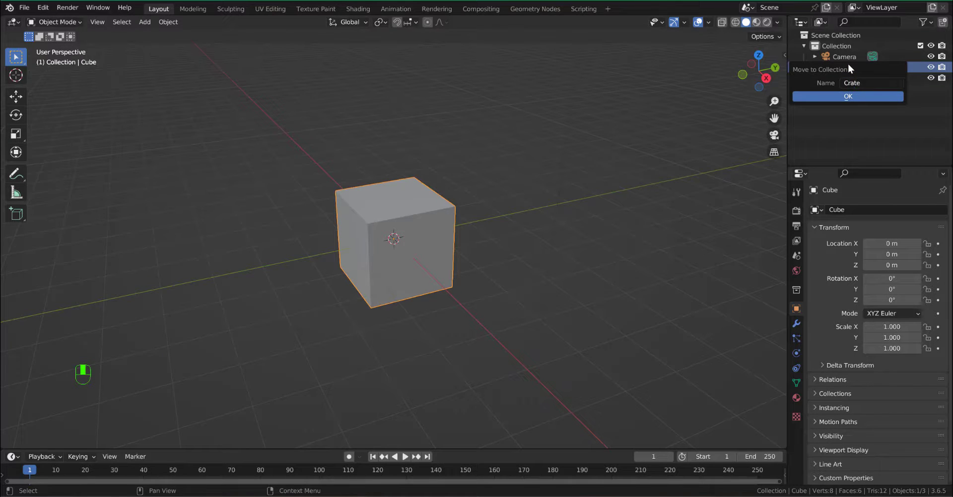
pyautogui.press('Return')
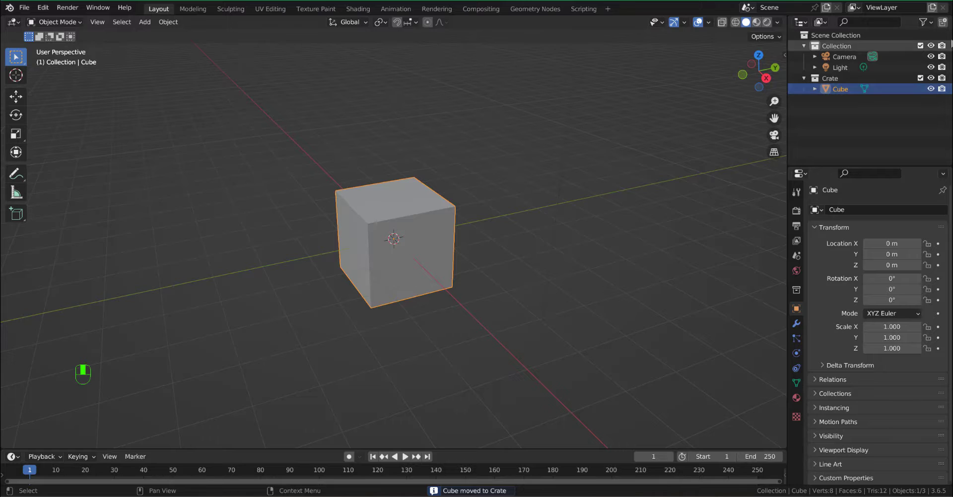
pyautogui.click(931, 45)
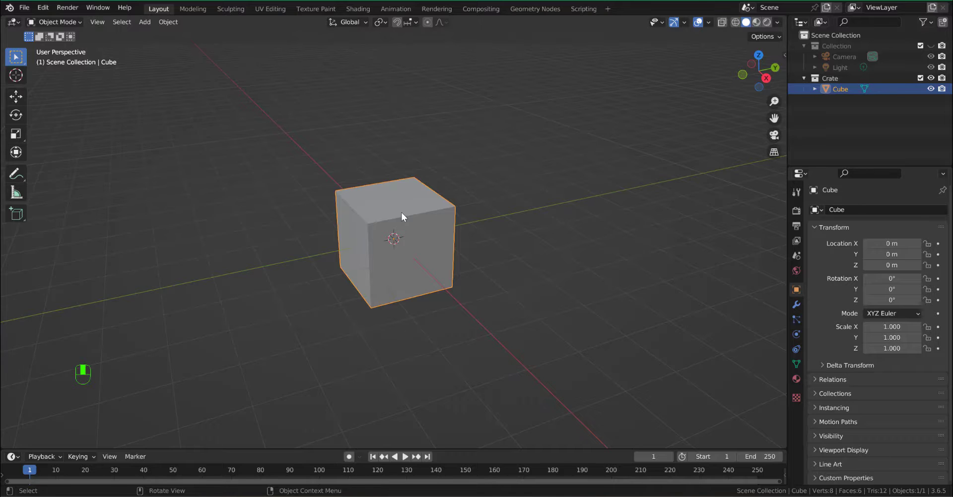
# Set the cube's X, Y and Z dimensions to 12 inches each
pyautogui.press('n')
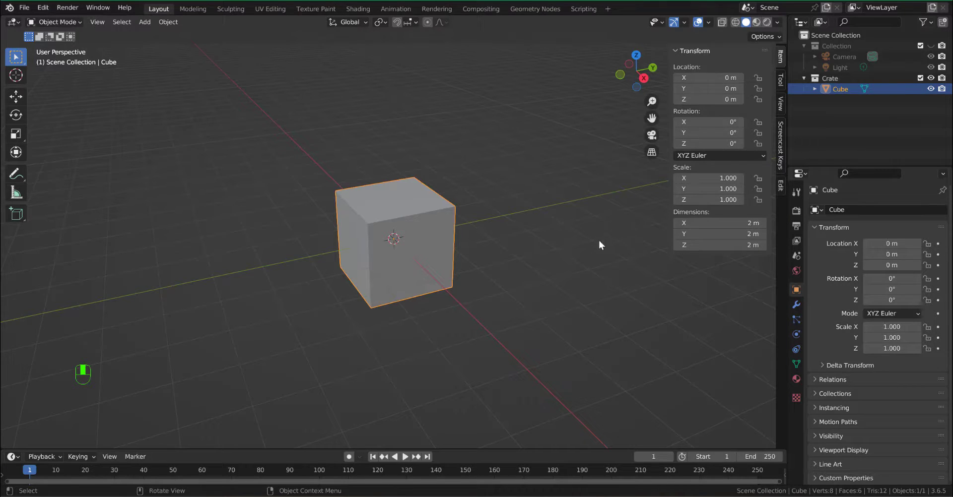
pyautogui.click(717, 222)
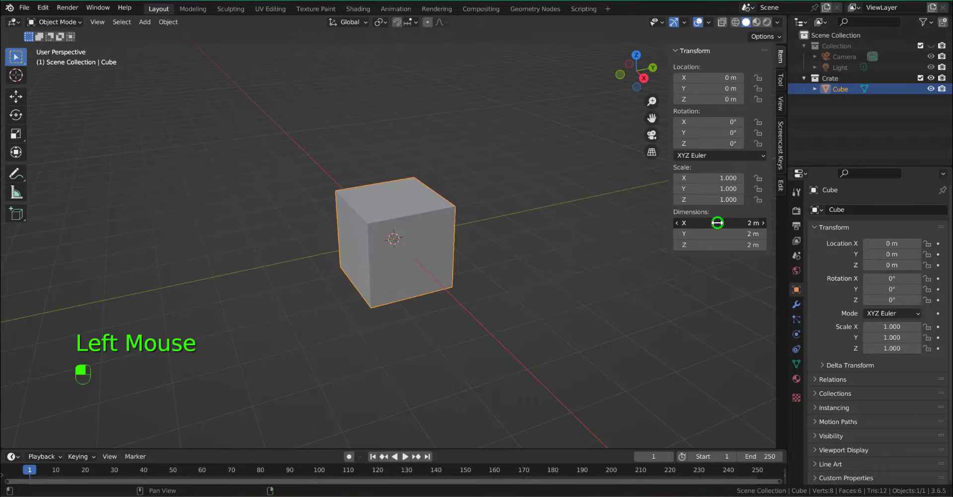
pyautogui.write('1')
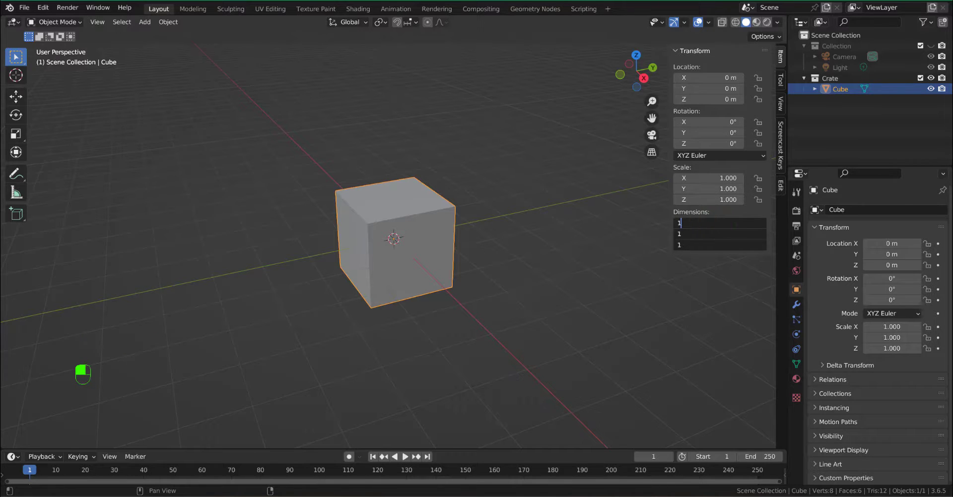
pyautogui.write('2in')
pyautogui.press('Return')
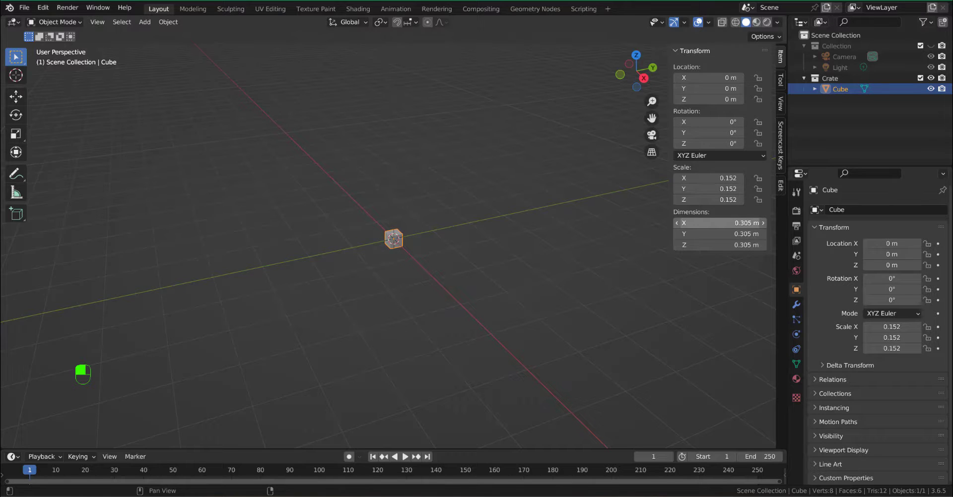
pyautogui.press('n')
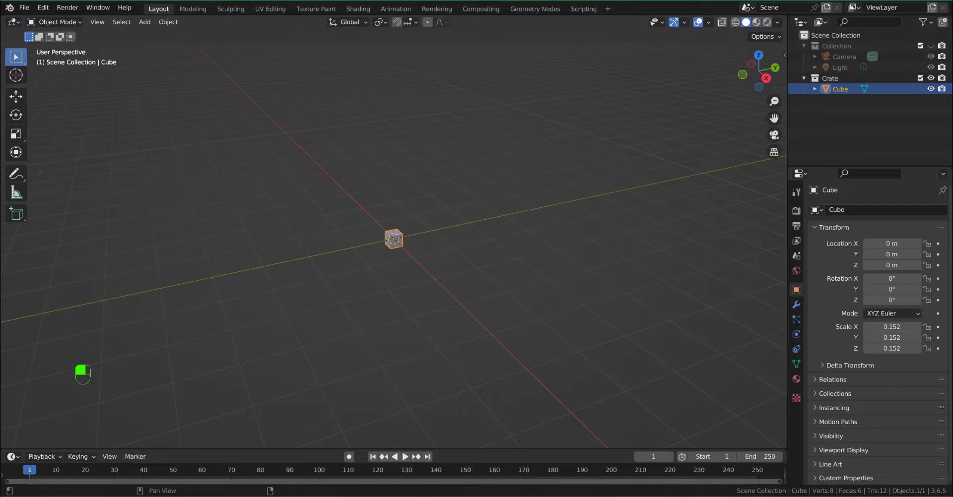
# Inset all six cube faces individually in Edit Mode with a thickness of about 0.2 m to form the crate's border
pyautogui.press('KP_Decimal')
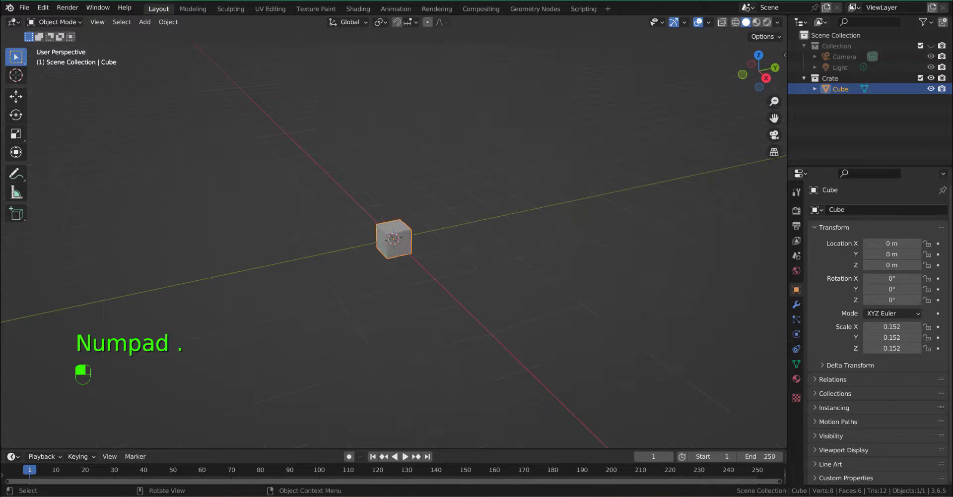
pyautogui.scroll(-2, 522, 271)
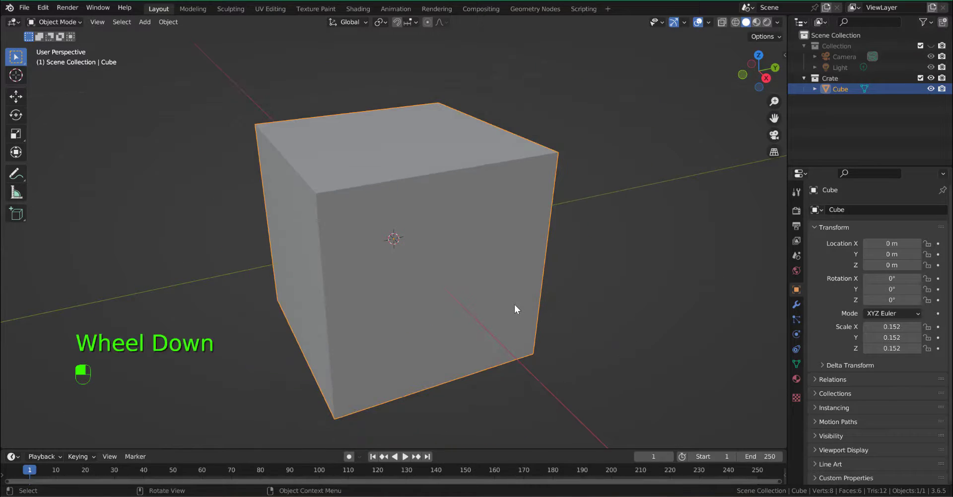
pyautogui.press('Tab')
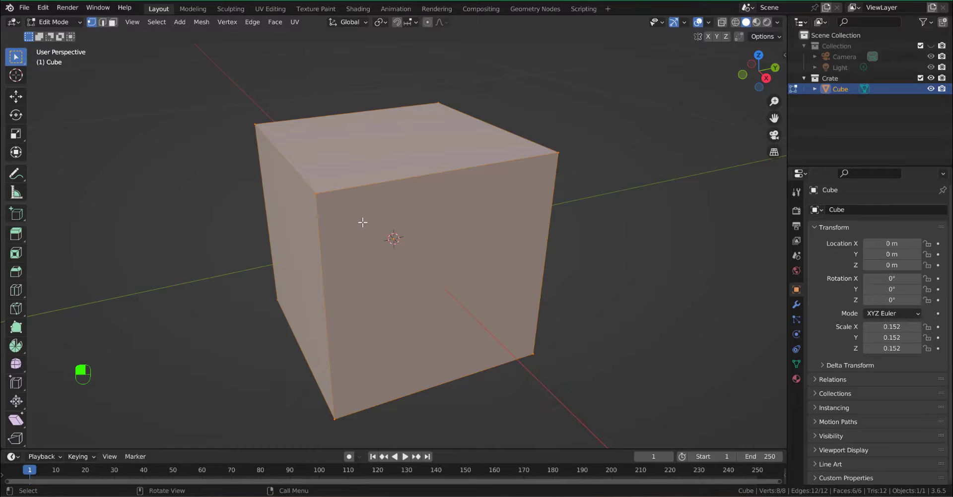
pyautogui.press('i')
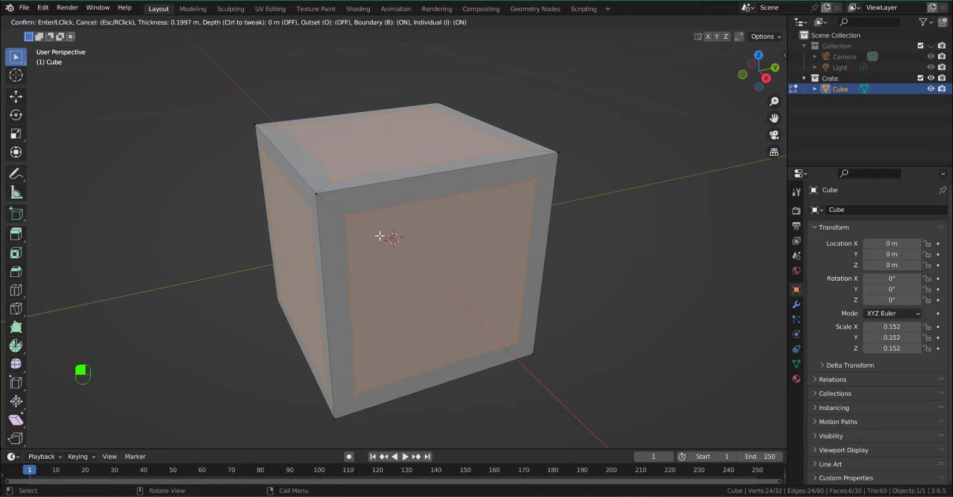
pyautogui.click(379, 236)
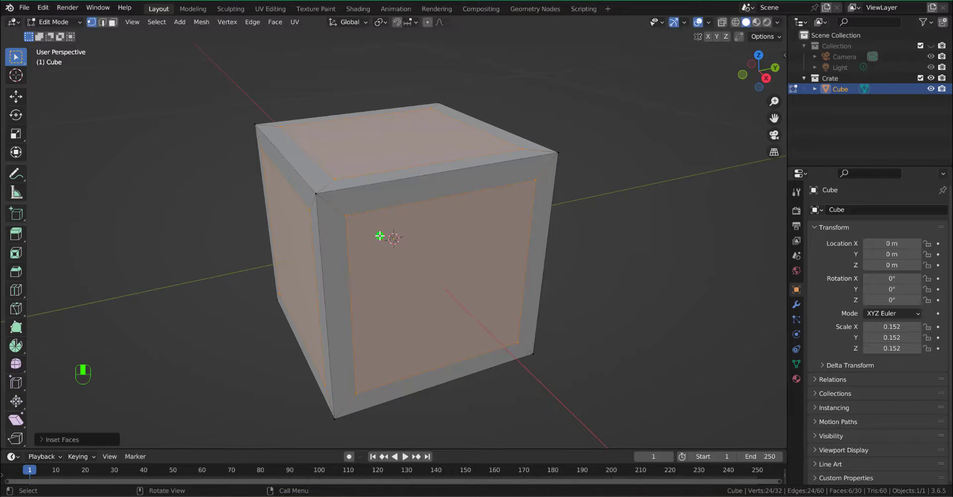
# Extrude the inset faces inward along their normals by about 0.17 m to recess the crate's side panels
pyautogui.moveTo(380, 236); pyautogui.dragTo(415, 231, button='middle')
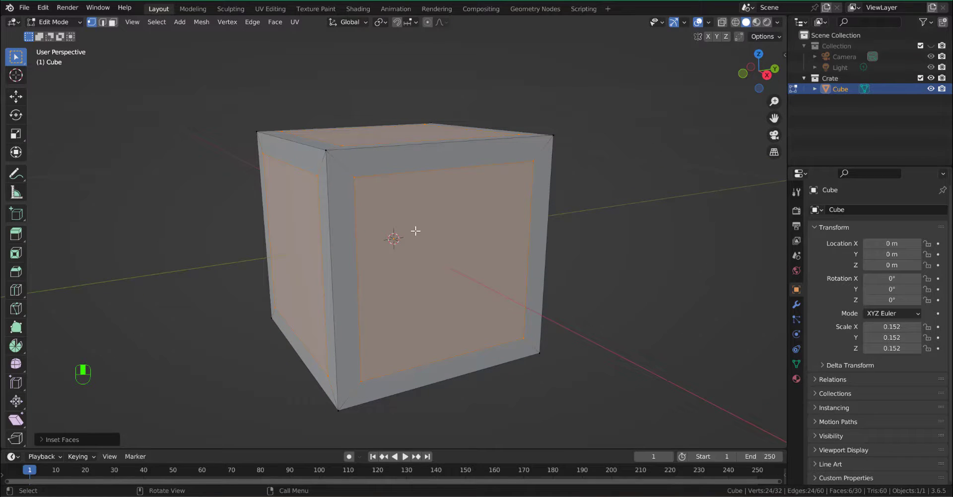
pyautogui.hotkey('alt', 'e')
pyautogui.click(451, 243)
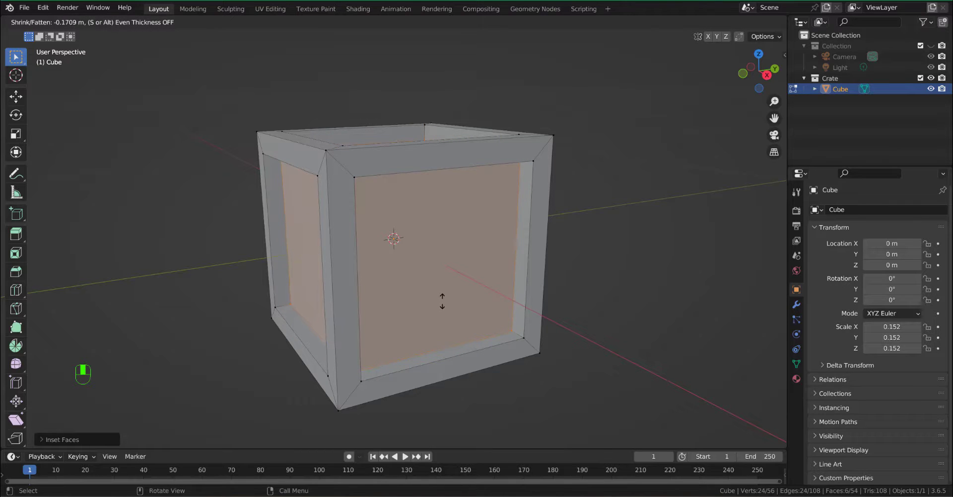
pyautogui.click(442, 301)
# Separate the selected recessed panel faces into their own object and return to Object Mode
pyautogui.moveTo(442, 302); pyautogui.dragTo(518, 383, button='middle')
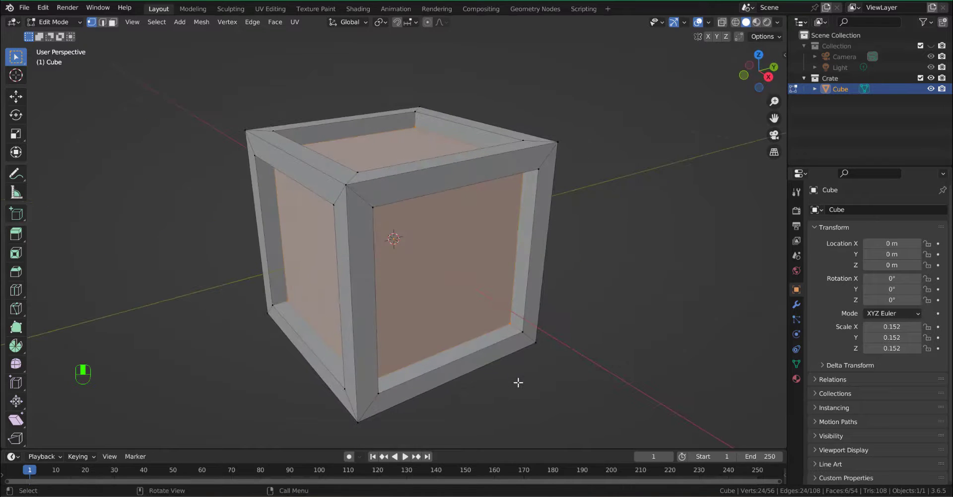
pyautogui.press('p')
pyautogui.click(517, 382)
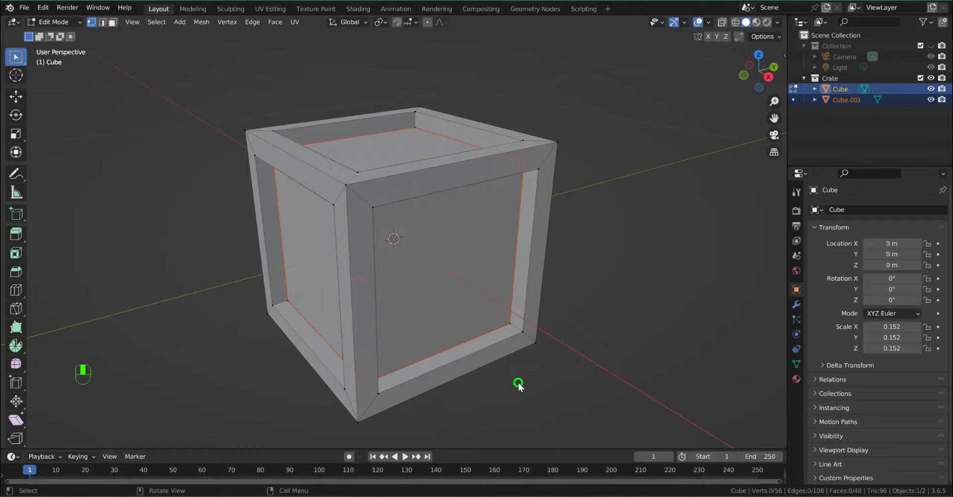
pyautogui.press('Tab')
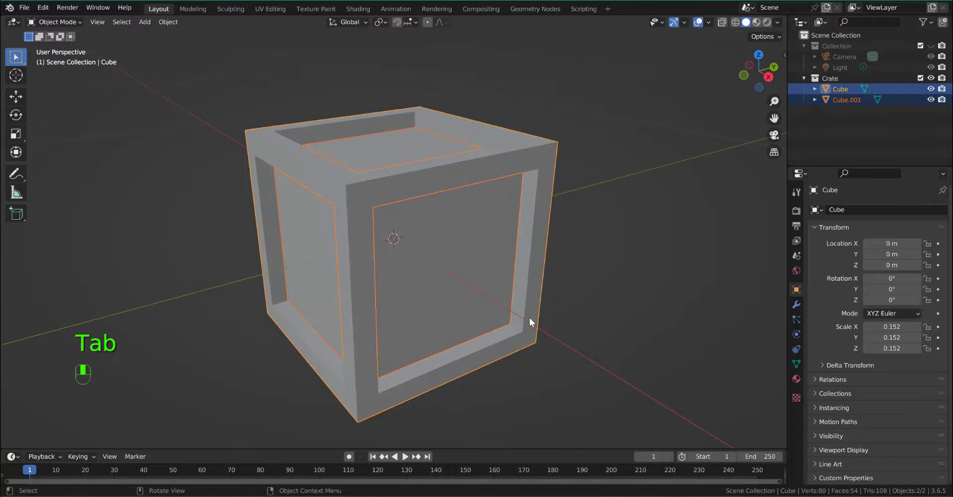
# Rename the crate's outer frame object as Frame and hide it in the viewport
pyautogui.press('F2')
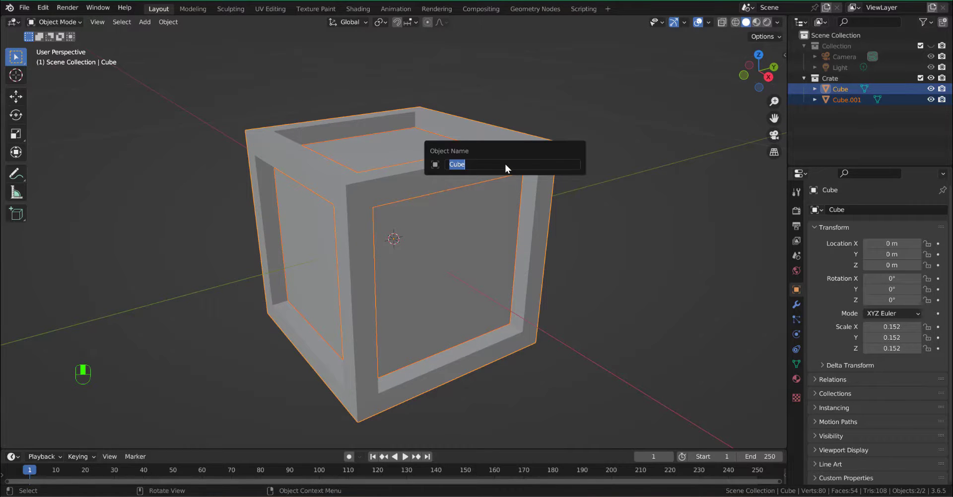
pyautogui.write('Frame')
pyautogui.press('Return')
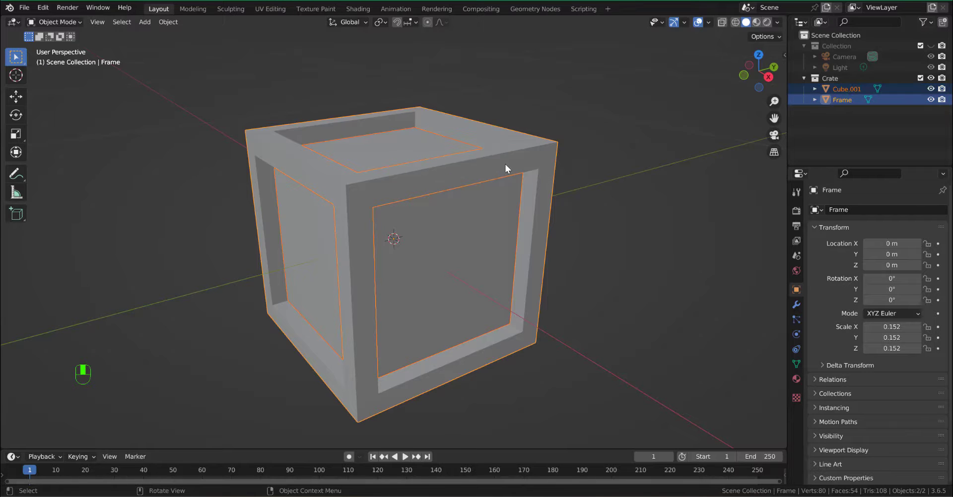
pyautogui.click(930, 99)
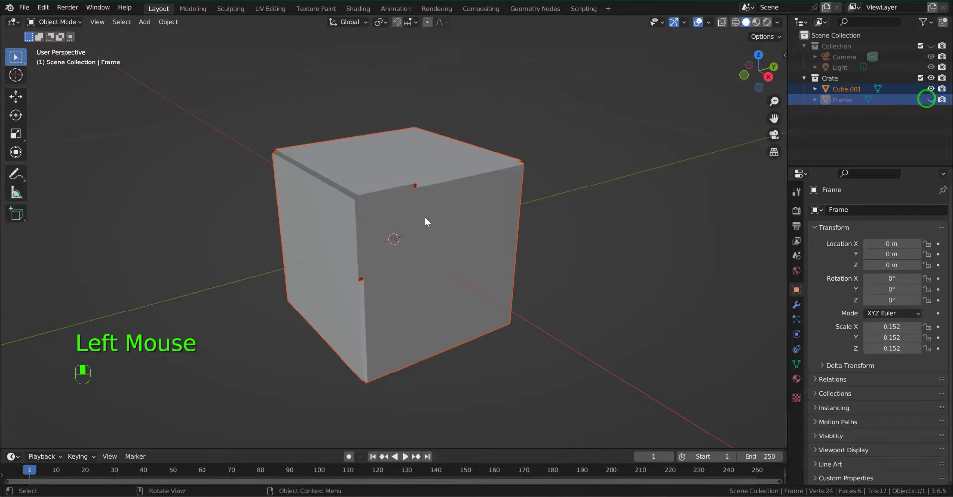
# Edit the separated inner panels object in face select mode and add a cube primitive to its mesh
pyautogui.click(460, 257)
pyautogui.press('Tab')
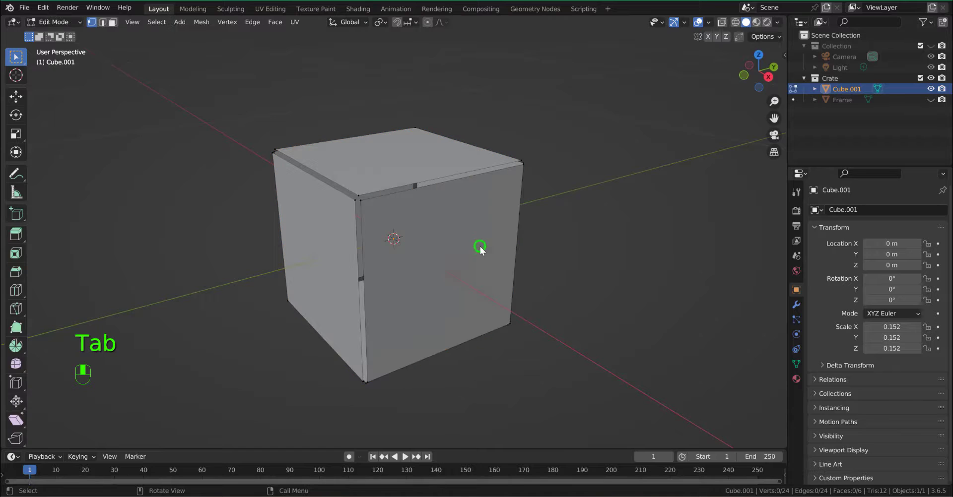
pyautogui.moveTo(481, 231); pyautogui.dragTo(522, 220, button='middle')
pyautogui.press('3')
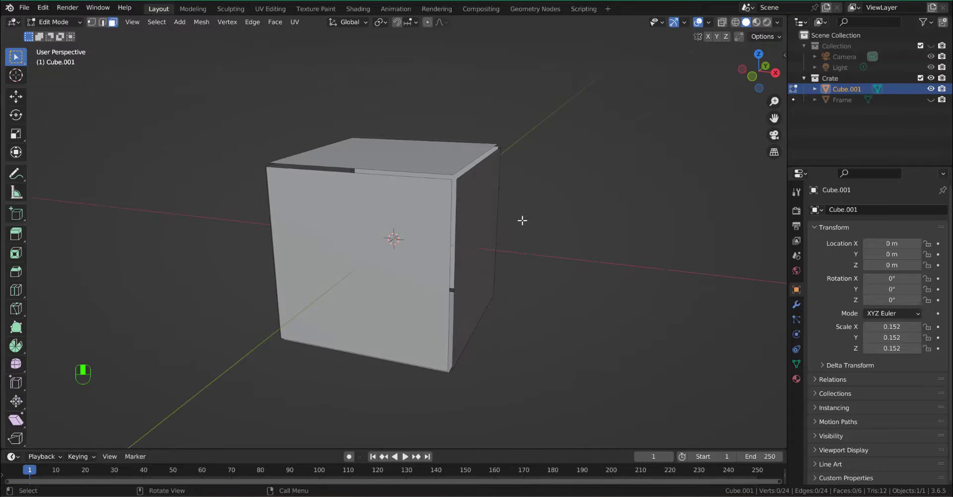
pyautogui.hotkey('shift', 'a')
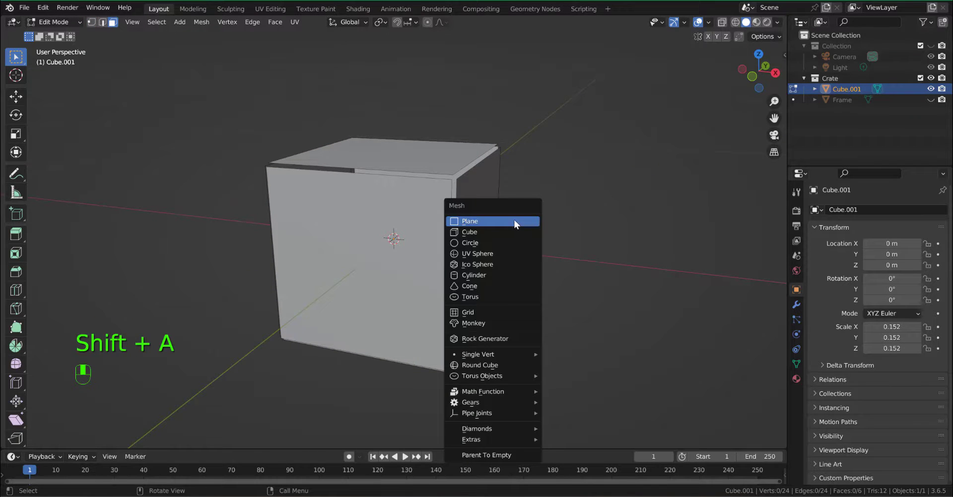
pyautogui.click(496, 233)
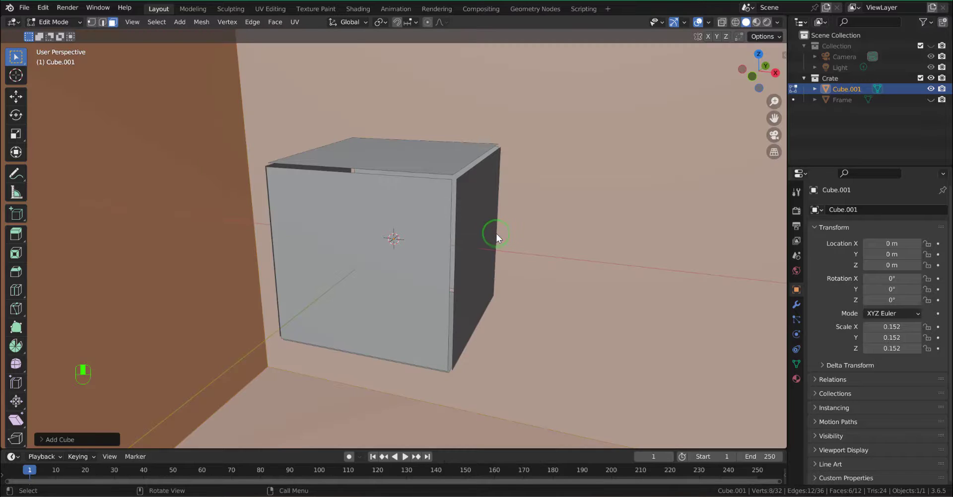
# Scale the added cube down uniformly until it just encloses the inner panels
pyautogui.press('Return')
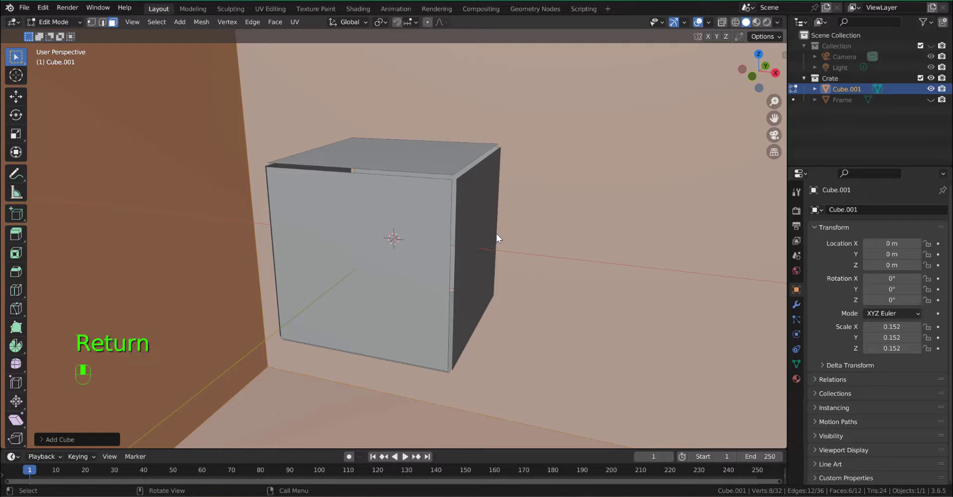
pyautogui.press('s')
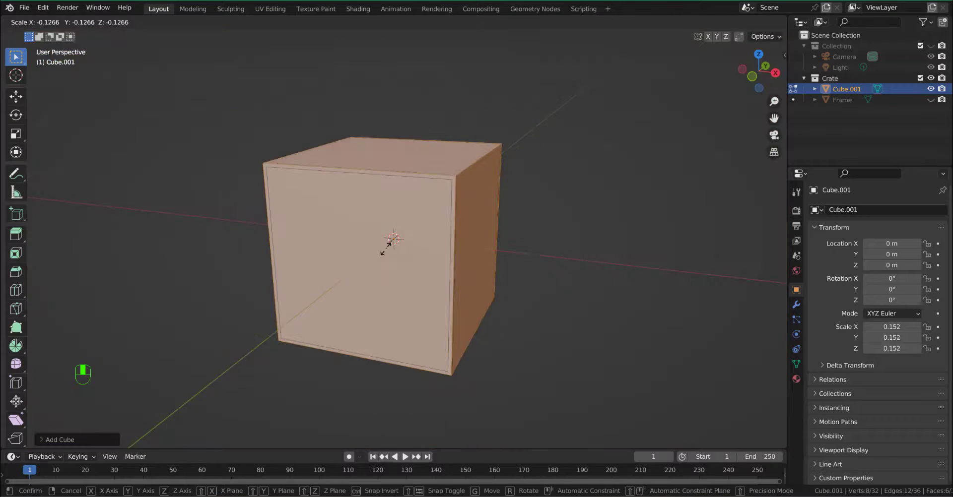
pyautogui.click(388, 244)
# Separate the selected cube geometry into its own object and return to Object Mode
pyautogui.moveTo(489, 227); pyautogui.dragTo(696, 159, button='middle')
pyautogui.press('p')
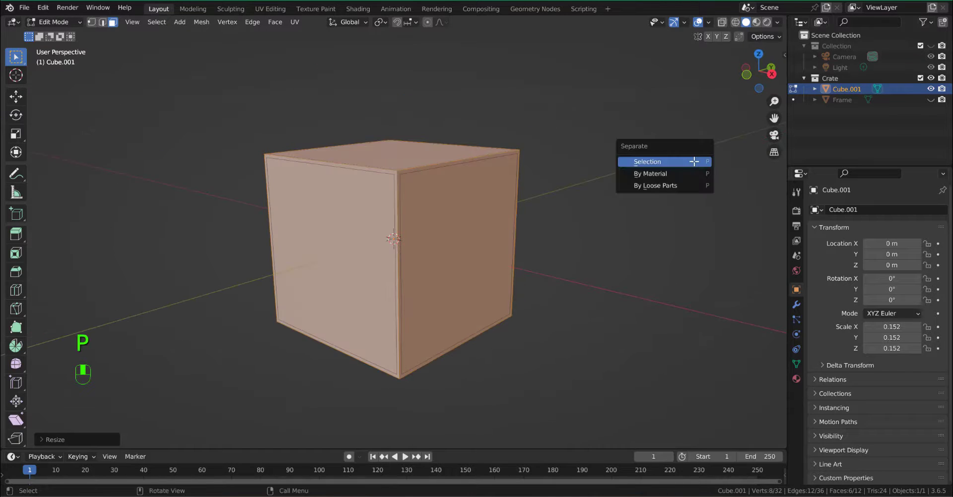
pyautogui.click(694, 161)
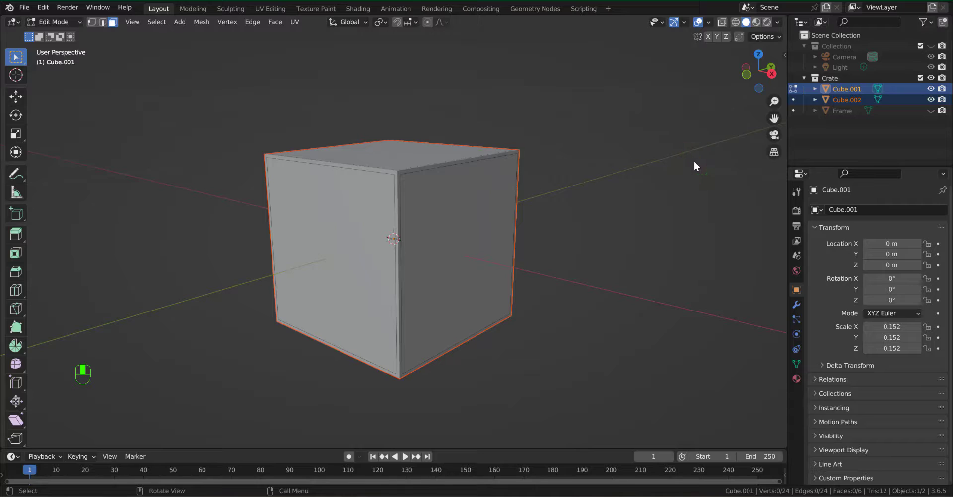
pyautogui.press('Tab')
# Rename the separated cube object as SideBoards and delete the old Cube.001 panels object
pyautogui.click(460, 219)
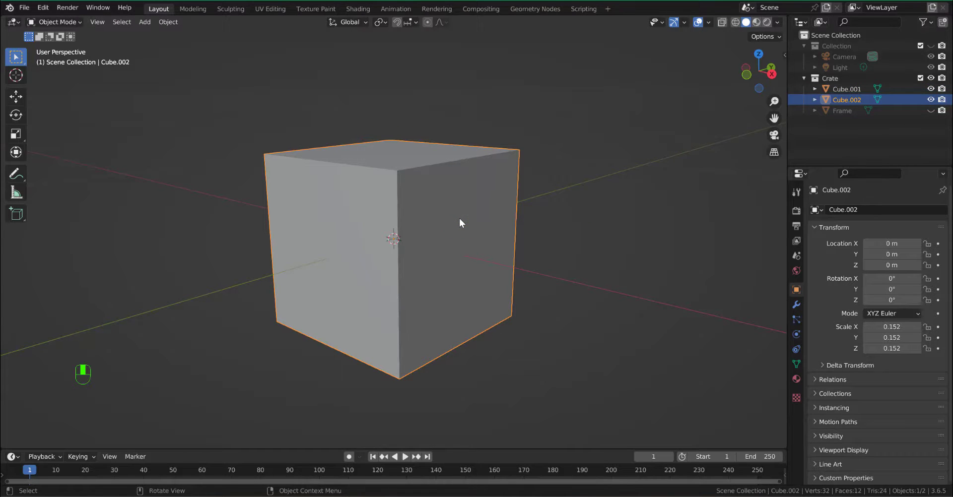
pyautogui.press('F2')
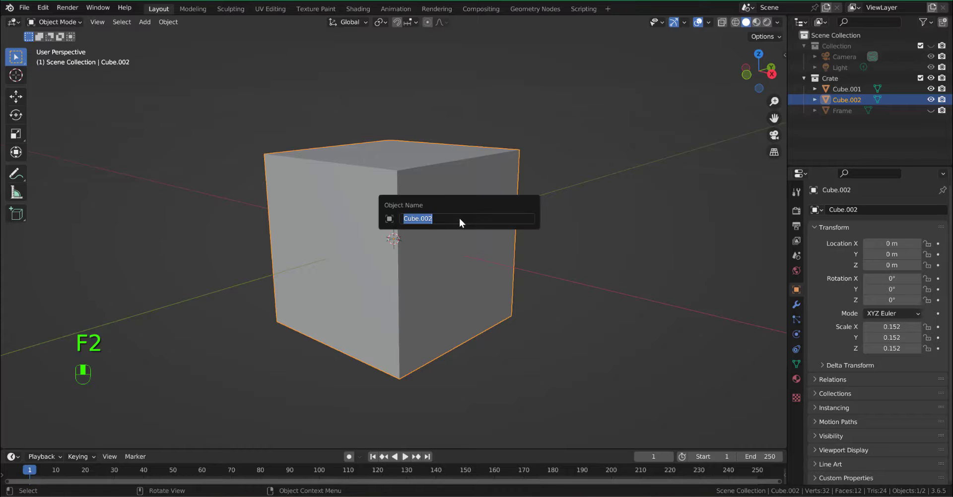
pyautogui.write('Sid')
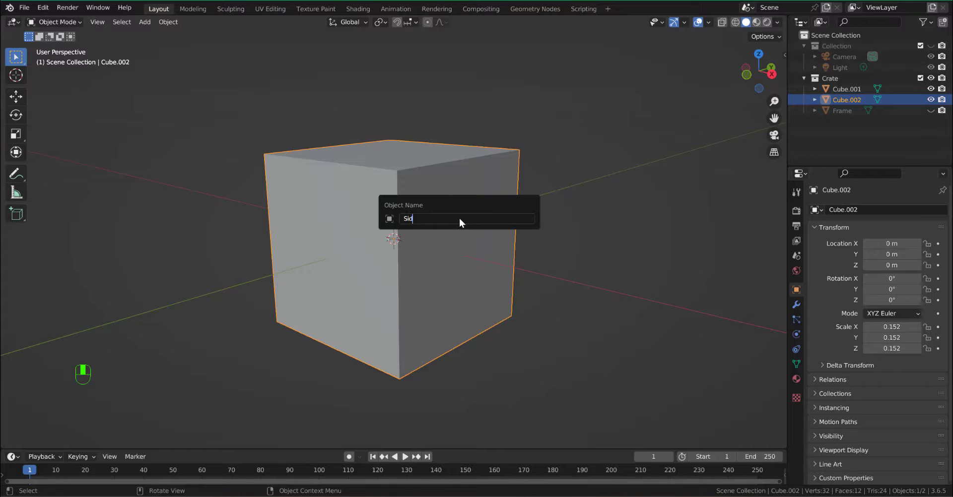
pyautogui.write('eBoards')
pyautogui.press('Return')
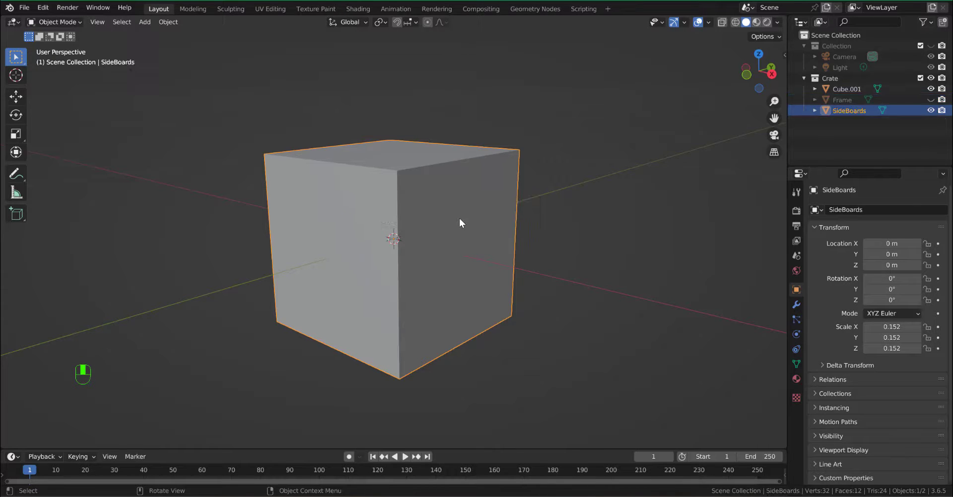
pyautogui.click(849, 88)
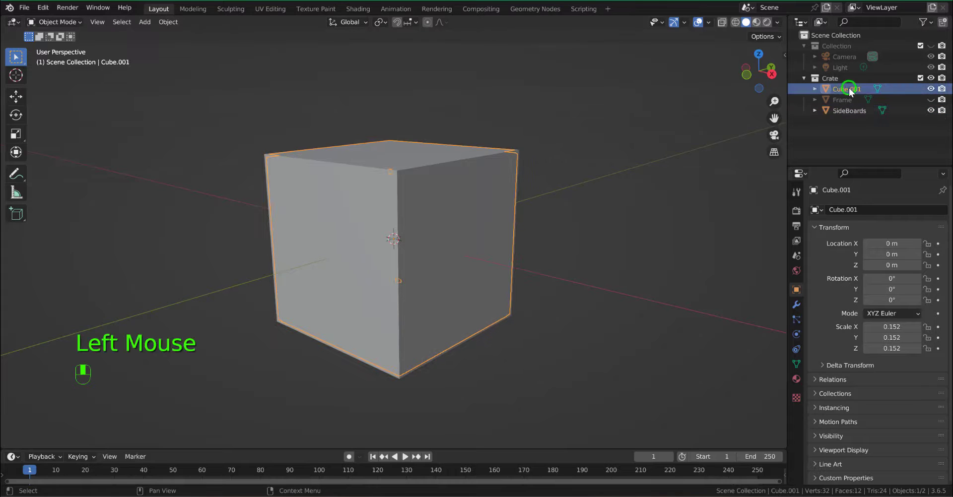
pyautogui.press('Delete')
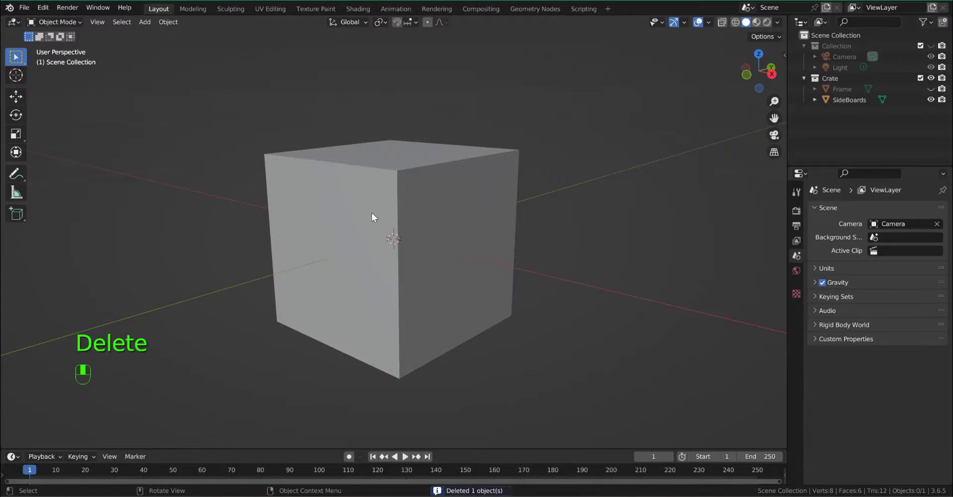
# Edit the SideBoards mesh and add four evenly spaced loop cuts running across its top and down two opposite sides
pyautogui.click(479, 215)
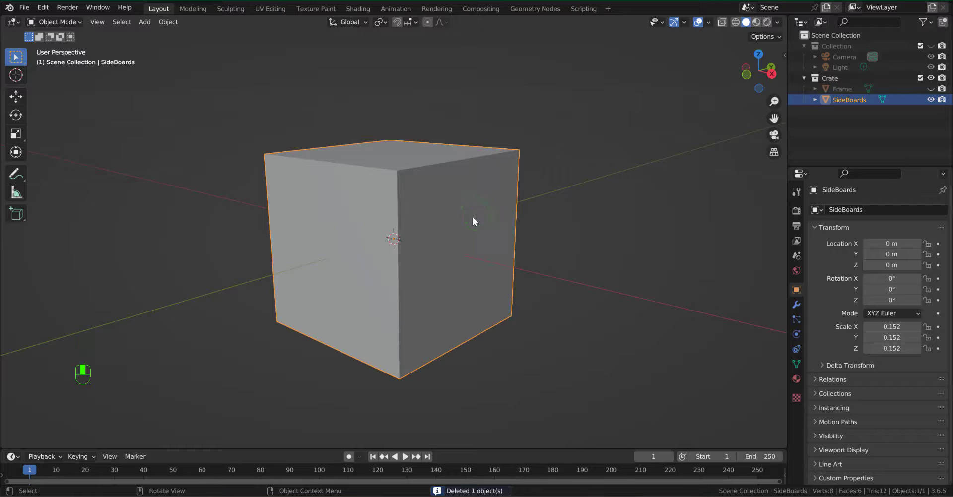
pyautogui.press('Tab')
pyautogui.press('a')
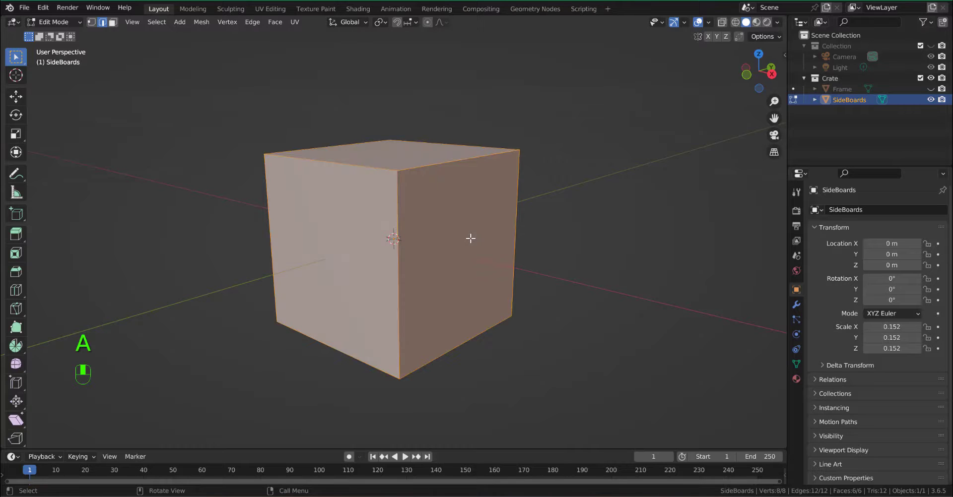
pyautogui.hotkey('ctrl', 'r')
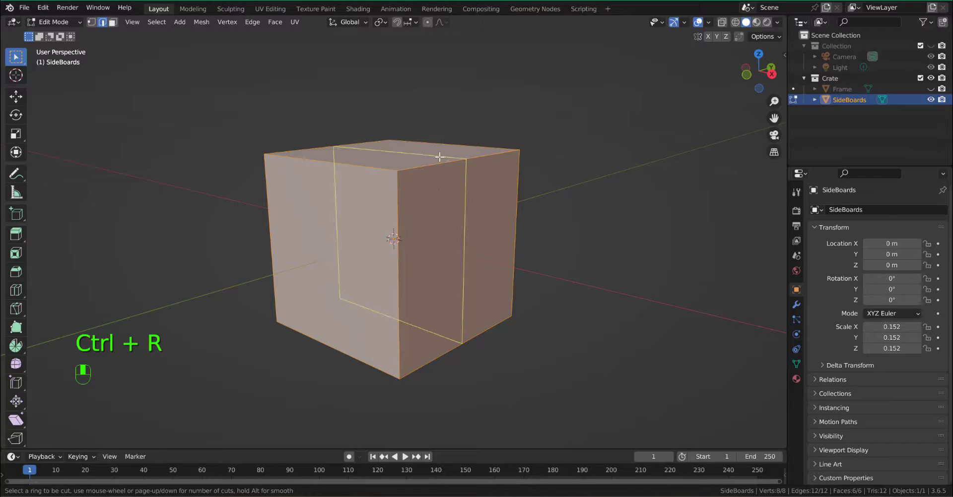
pyautogui.scroll(3, 439, 157)
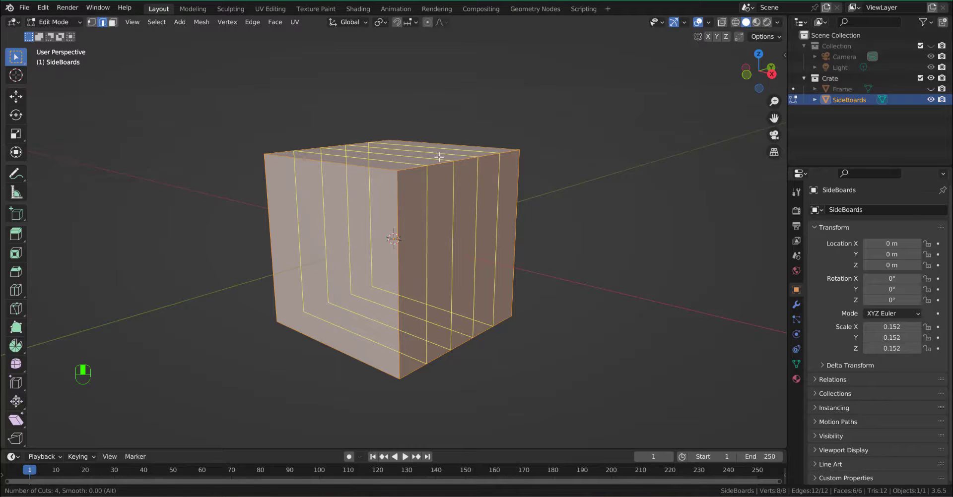
pyautogui.click(438, 157)
pyautogui.press('Return')
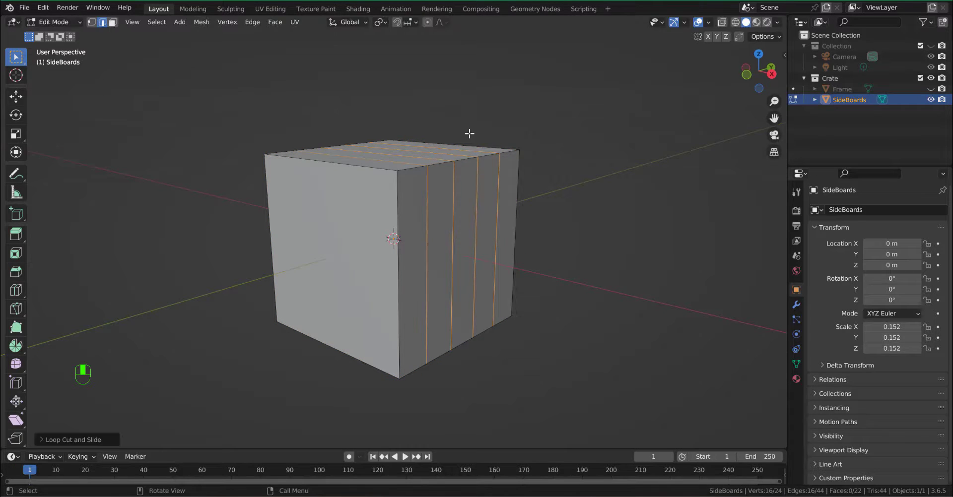
# Select the upper and lower edges of one uncut side of the SideBoards cube in edge select mode
pyautogui.moveTo(226, 315); pyautogui.dragTo(426, 196, button='middle')
pyautogui.press('3')
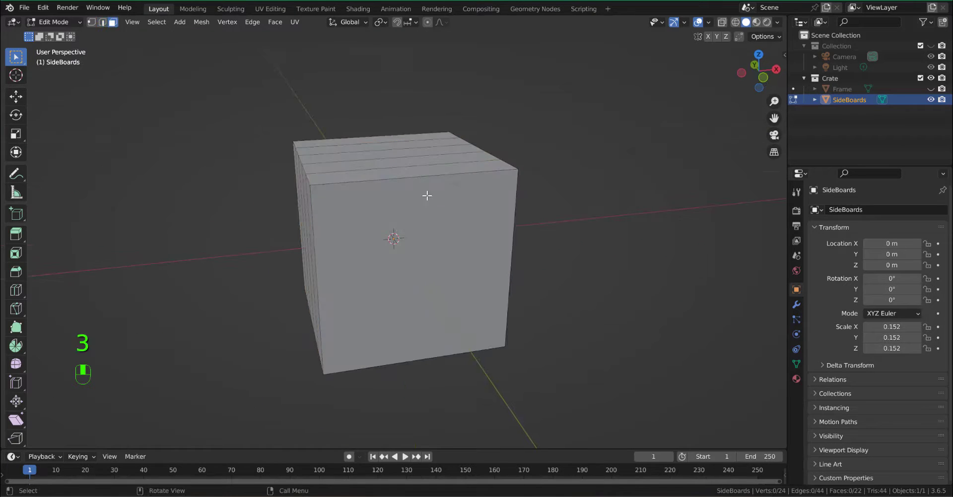
pyautogui.click(422, 216)
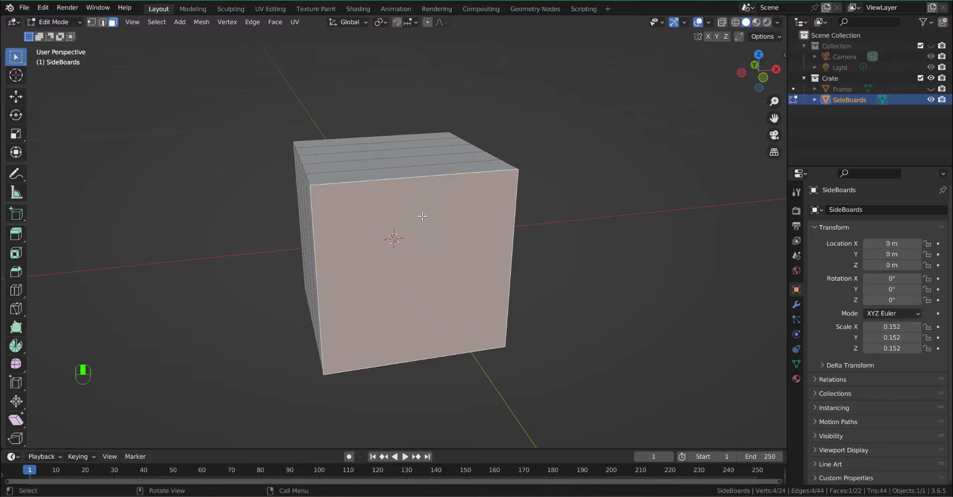
pyautogui.click(432, 200)
pyautogui.press('2')
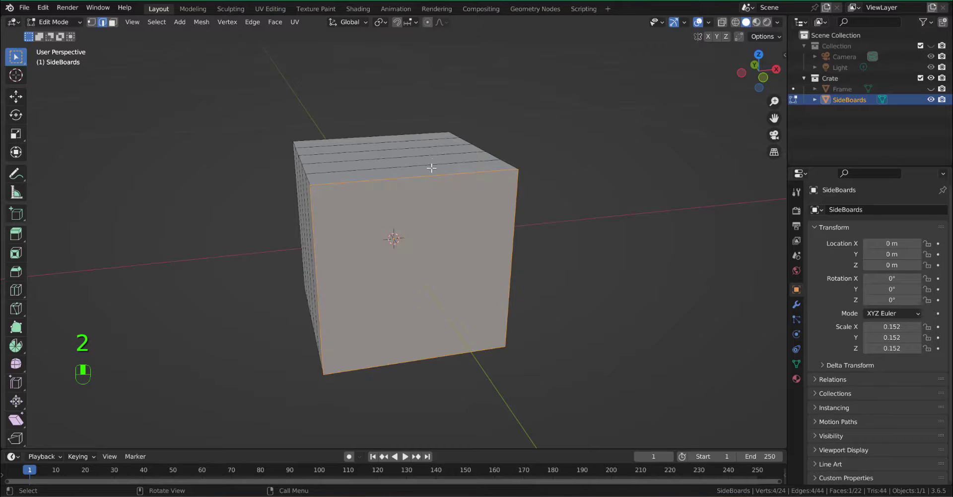
pyautogui.click(433, 172)
pyautogui.keyDown('shift'); pyautogui.click(436, 356); pyautogui.keyUp('shift')
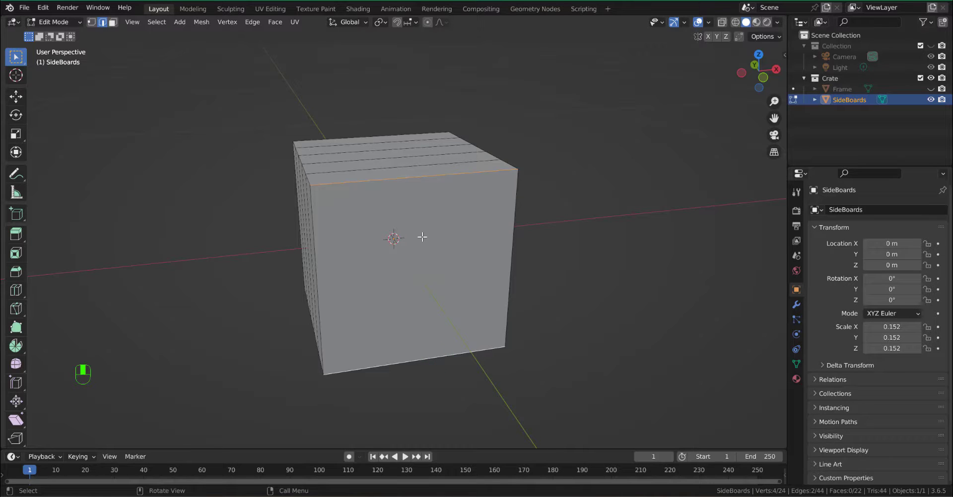
# Set the Screencast Keys overlay's X offset to 366 and hide the sidebar
pyautogui.press('n')
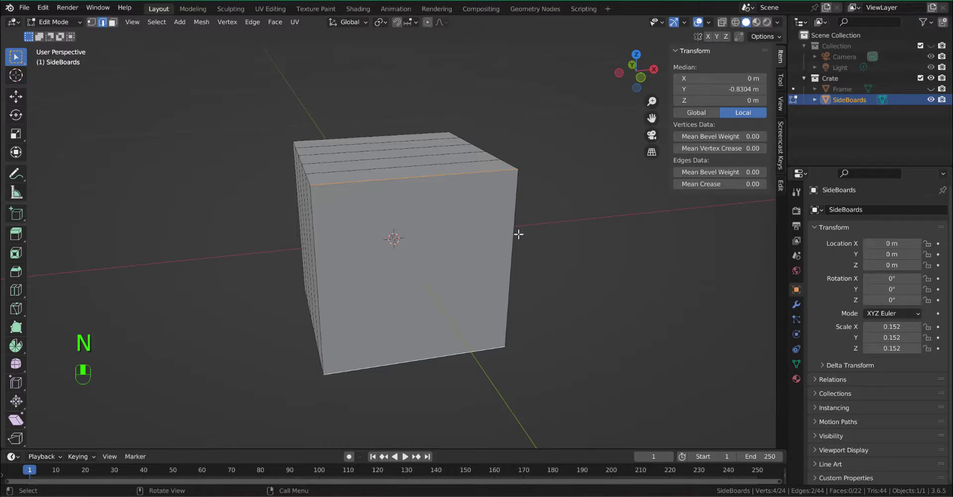
pyautogui.click(780, 145)
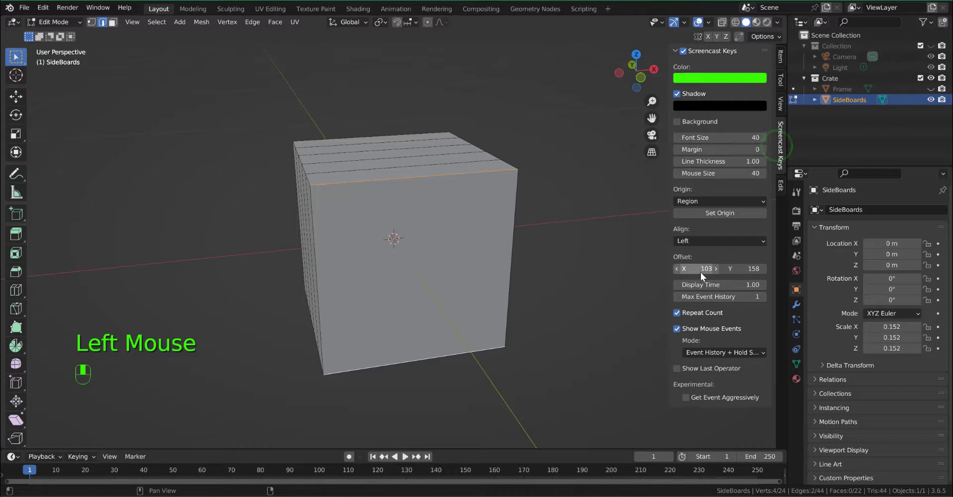
pyautogui.moveTo(700, 273); pyautogui.dragTo(832, 273)
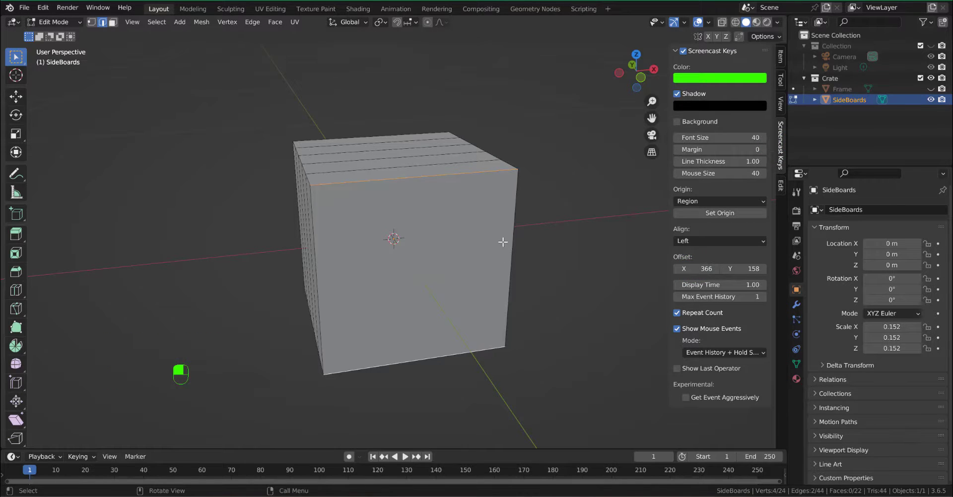
pyautogui.click(780, 56)
pyautogui.press('n')
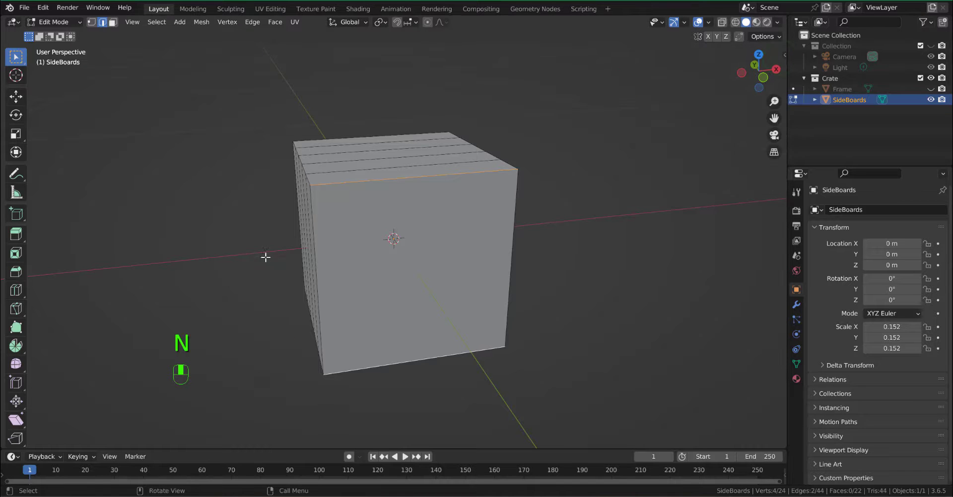
# Subdivide the selected upper and lower edges with 4 cuts to split that side into vertical boards
pyautogui.rightClick(408, 281)
pyautogui.click(384, 169)
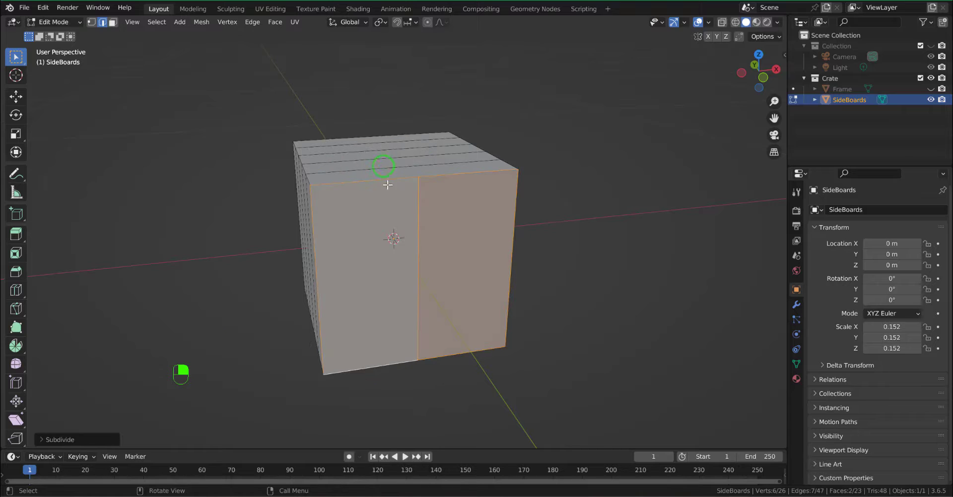
pyautogui.click(41, 440)
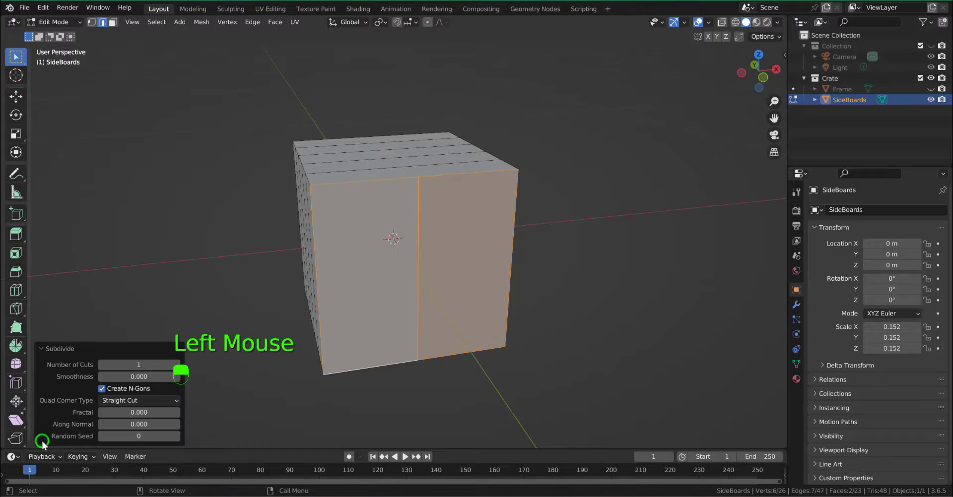
pyautogui.click(176, 365)
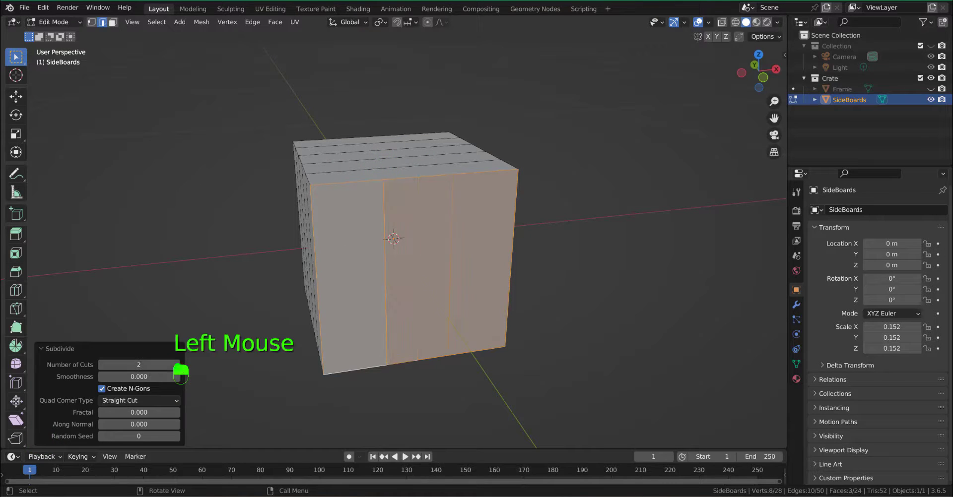
pyautogui.click(176, 365)
pyautogui.click(176, 365)
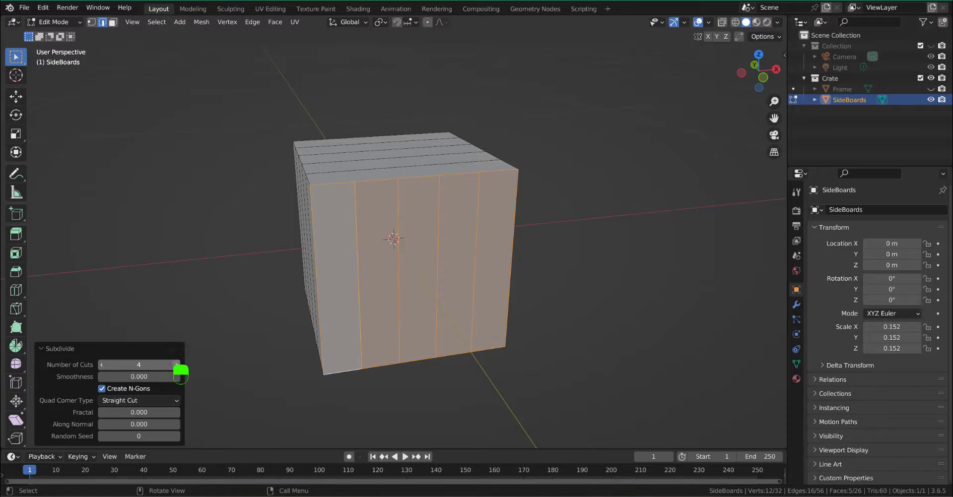
pyautogui.click(181, 305)
# Subdivide the upper and lower edges of the opposite uncut side with 4 cuts to form matching vertical boards
pyautogui.moveTo(181, 305); pyautogui.dragTo(409, 219, button='middle')
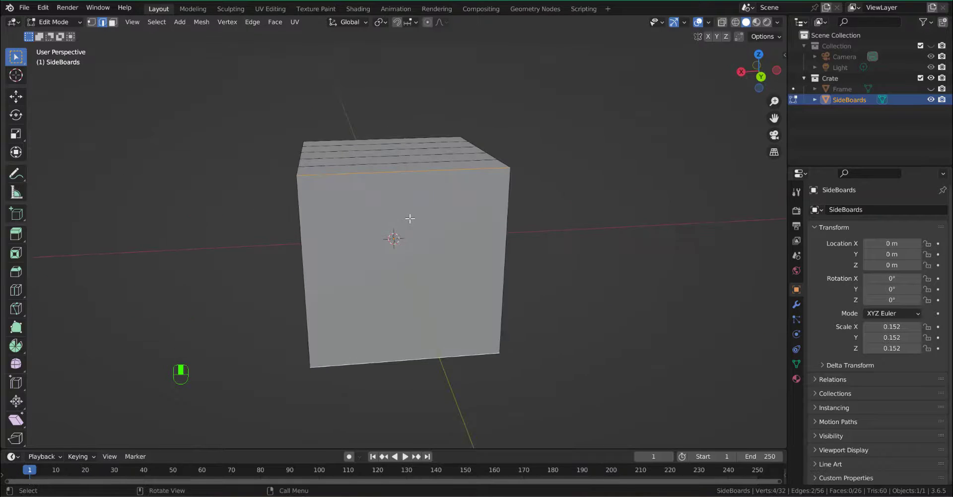
pyautogui.rightClick(412, 213)
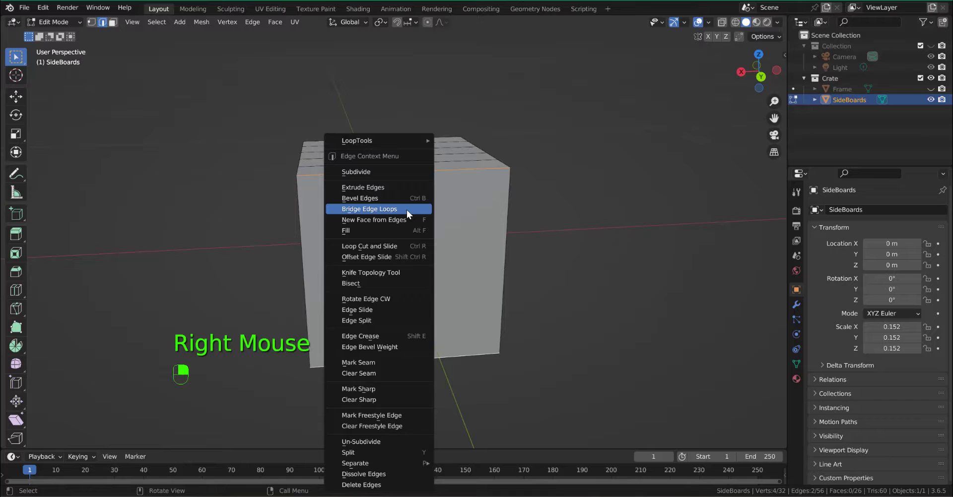
pyautogui.click(369, 166)
pyautogui.click(177, 364)
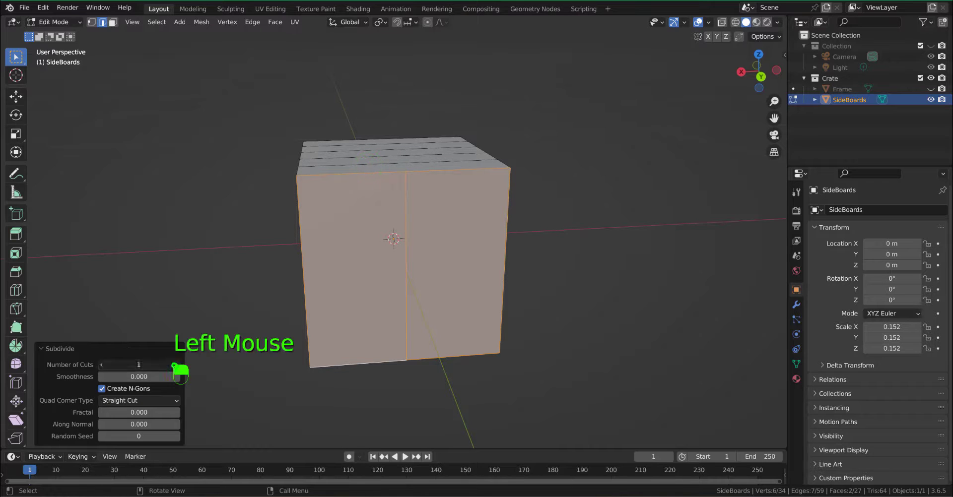
pyautogui.click(177, 365)
pyautogui.click(176, 364)
pyautogui.click(185, 299)
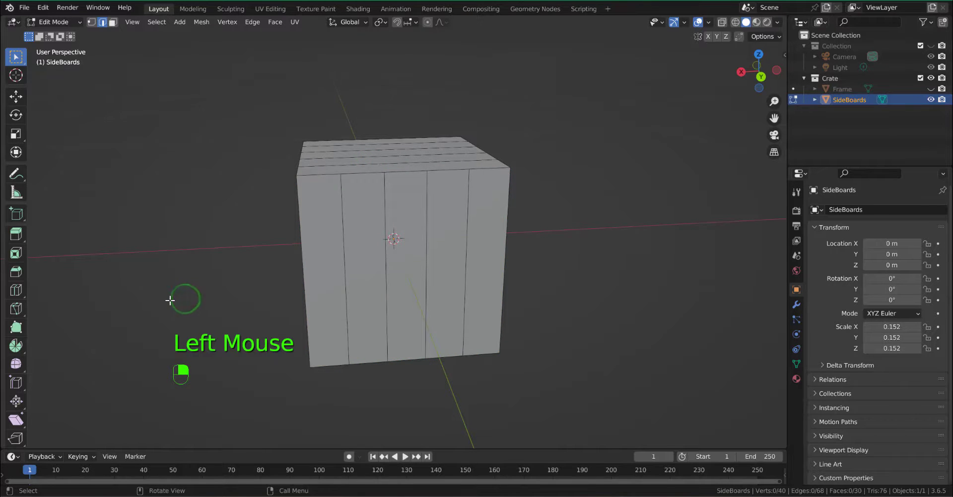
# Select the whole SideBoards mesh and inset every board face individually by about 0.017 m
pyautogui.moveTo(185, 300); pyautogui.dragTo(459, 301, button='middle')
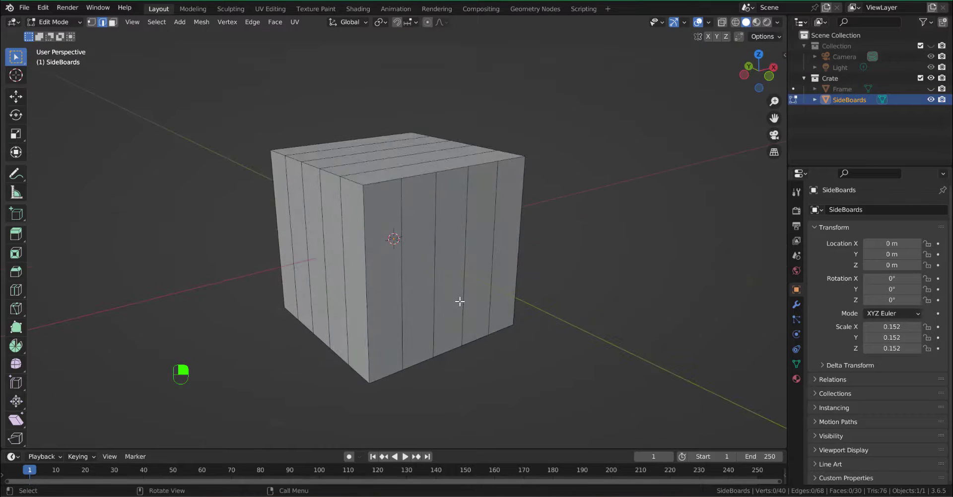
pyautogui.press('a')
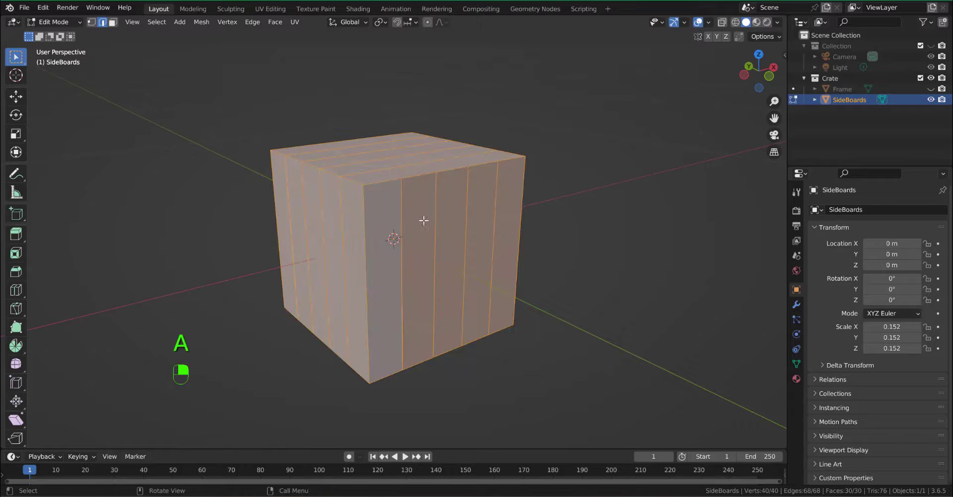
pyautogui.moveTo(428, 234); pyautogui.dragTo(419, 266, button='middle')
pyautogui.press('i')
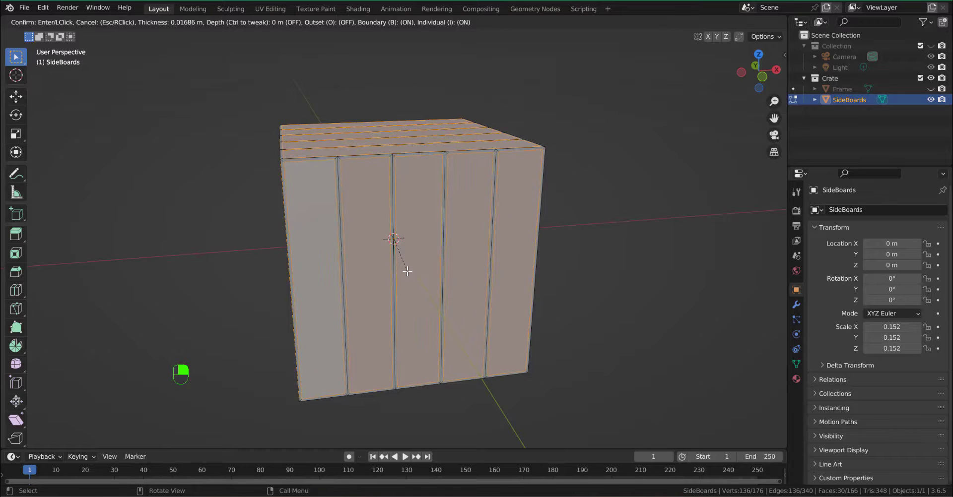
pyautogui.click(407, 271)
# Extrude all the inset board faces of SideBoards individually outward, with an offset of about -0.069 m
pyautogui.moveTo(406, 269)
pyautogui.mouseDown(button='middle')
pyautogui.moveTo(497, 255)
pyautogui.moveTo(424, 271)
pyautogui.mouseUp(button='middle')
pyautogui.hotkey('alt', 'e')
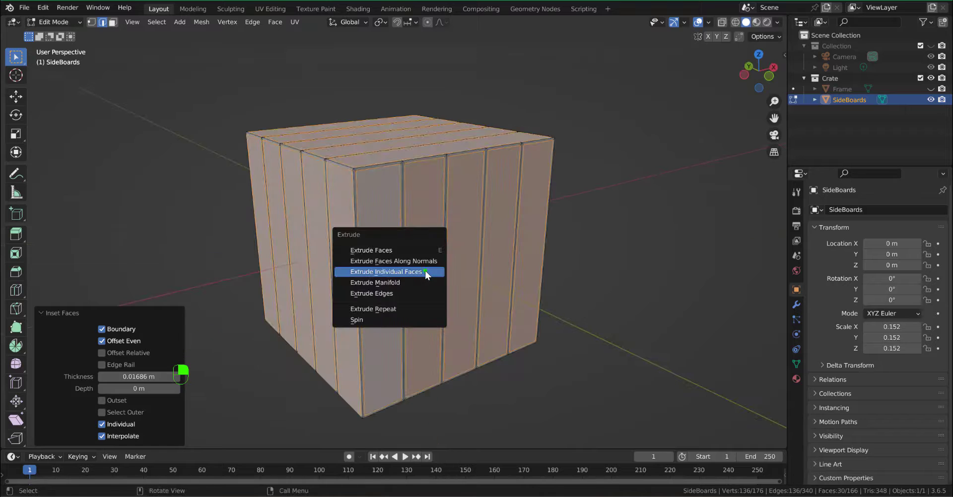
pyautogui.click(426, 273)
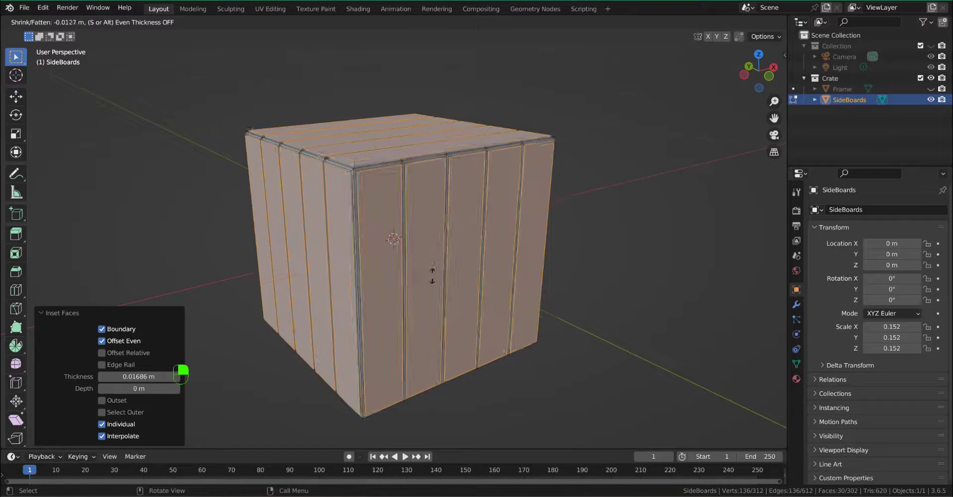
pyautogui.click(421, 298)
# Grow the selection to include the boards' side faces and separate the selected boards into their own object
pyautogui.press('ctrl')
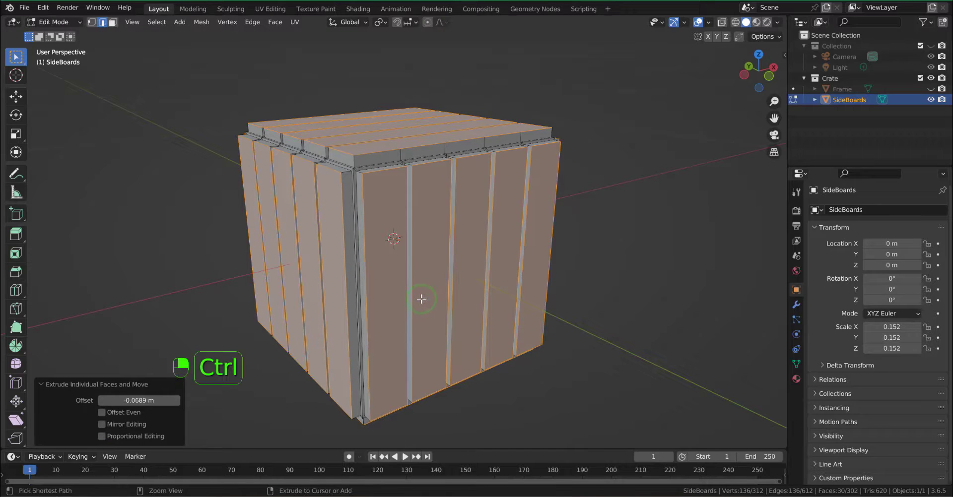
pyautogui.press('ctrl+KP_Add')
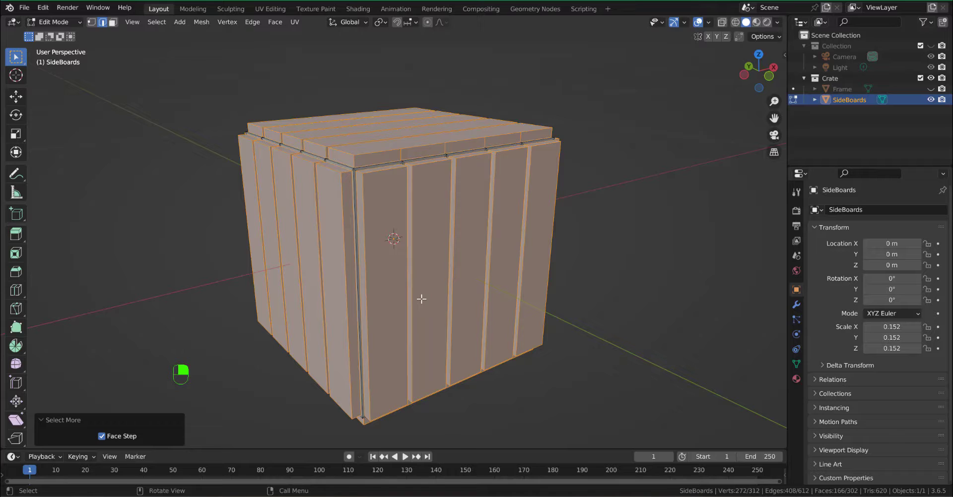
pyautogui.press('p')
pyautogui.click(421, 299)
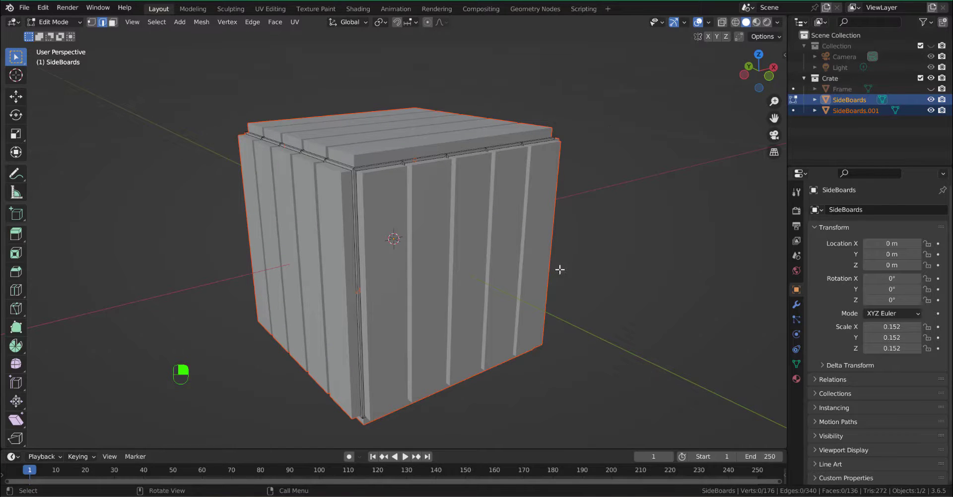
# Hide the leftover SideBoards cube to check the separated boards, delete the cube, and make the Frame visible again
pyautogui.click(635, 173)
pyautogui.click(932, 100)
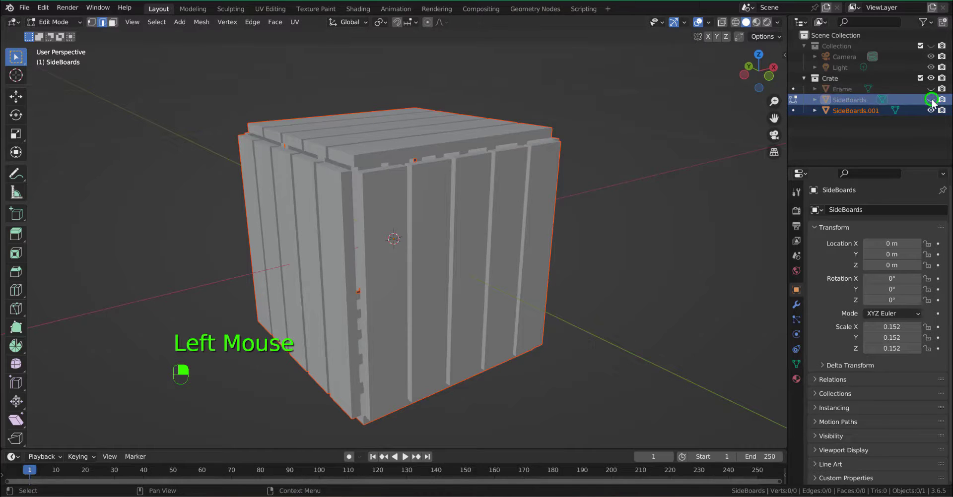
pyautogui.moveTo(672, 189); pyautogui.dragTo(920, 105, button='middle')
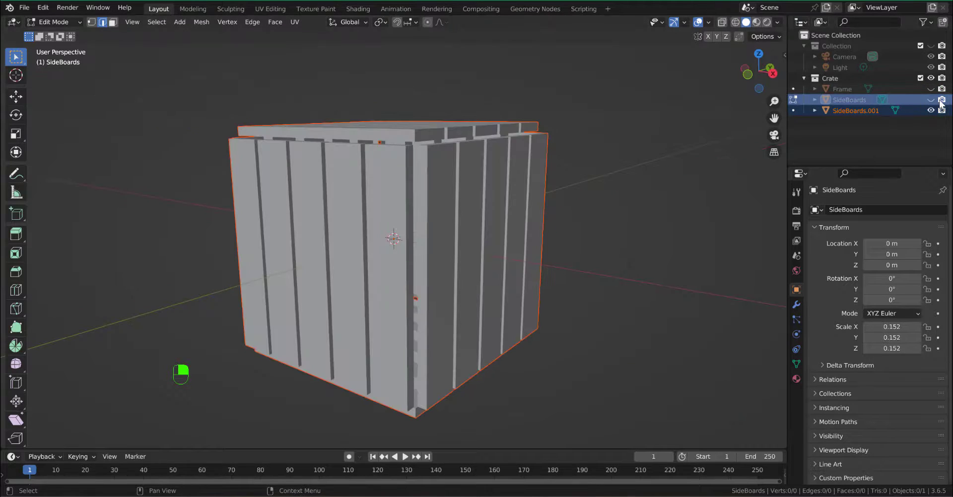
pyautogui.click(849, 102)
pyautogui.press('Delete')
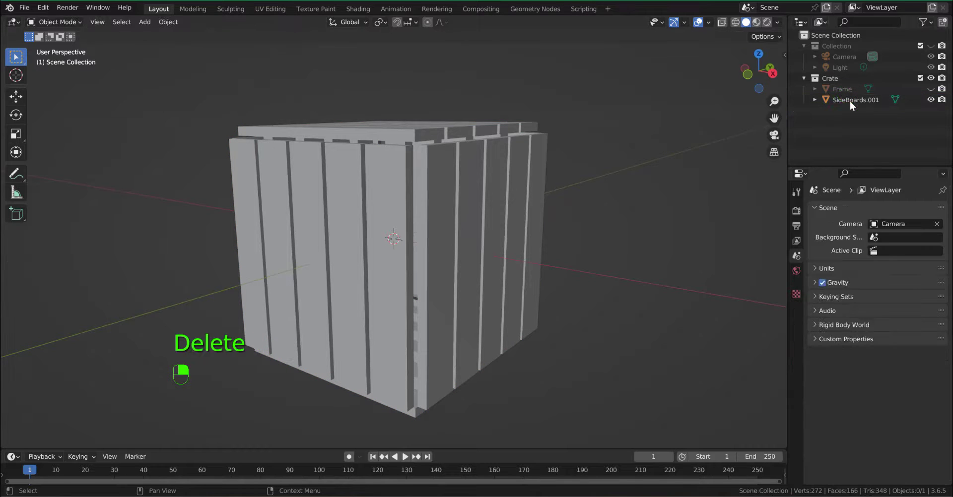
pyautogui.click(930, 89)
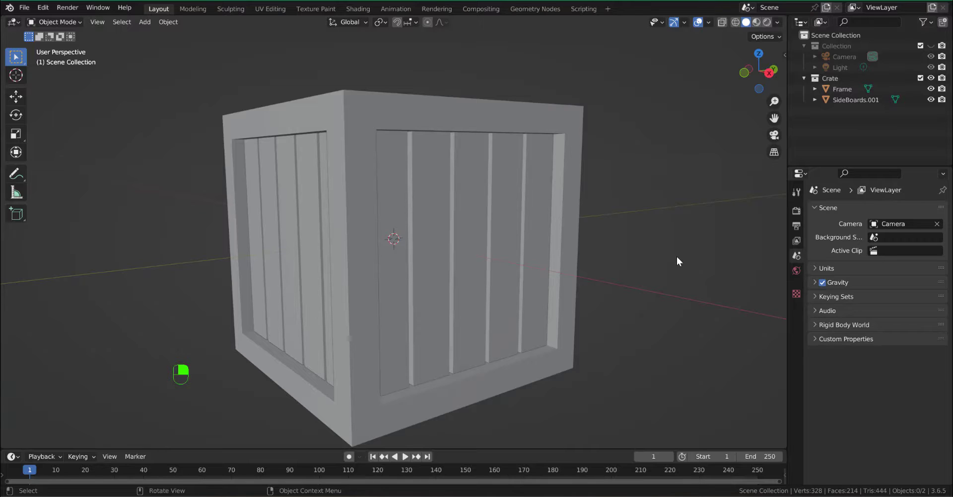
# Duplicate the second vertical board of the side in place, separate the copy into its own object, and return to Object Mode
pyautogui.click(443, 235)
pyautogui.press('Tab')
pyautogui.press('l')
pyautogui.hotkey('shift', 'd')
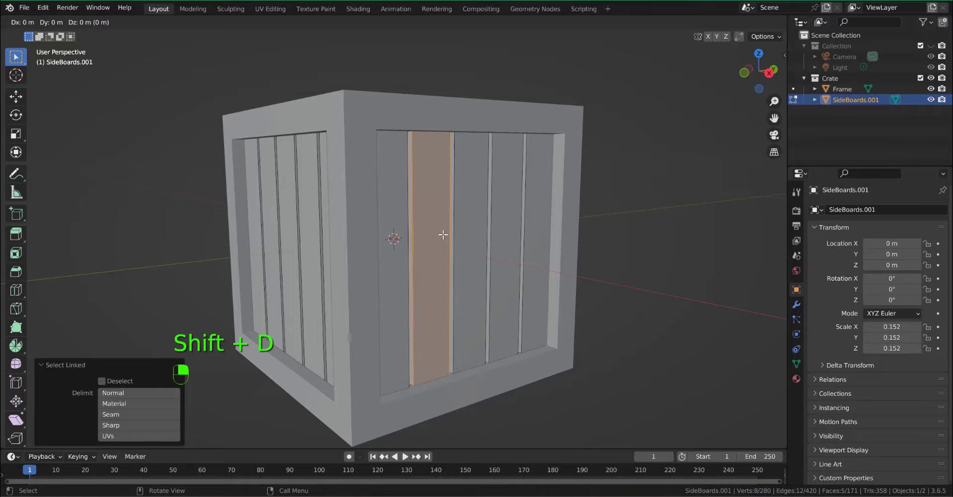
pyautogui.rightClick(443, 235)
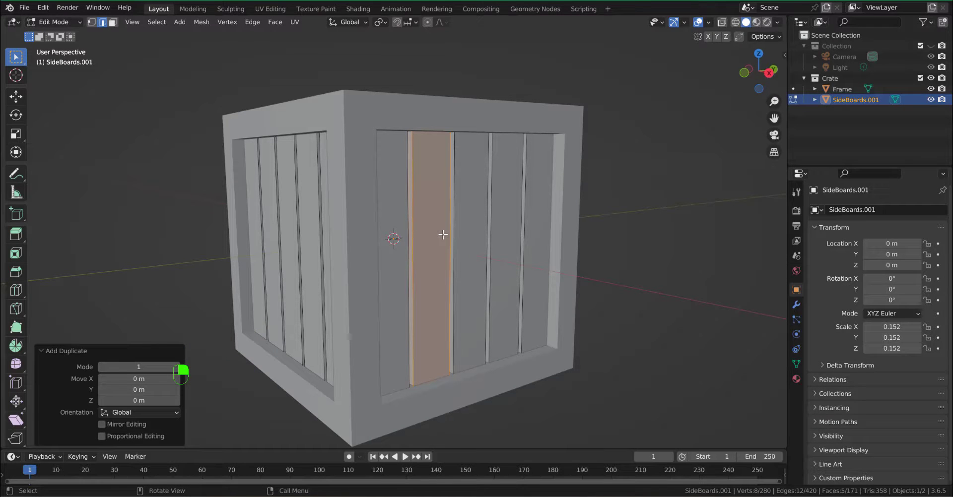
pyautogui.press('p')
pyautogui.click(443, 235)
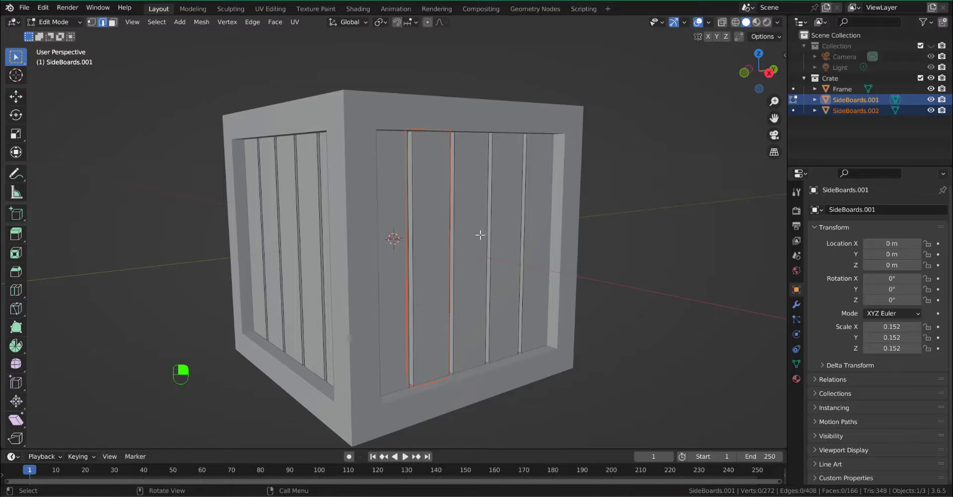
pyautogui.press('Tab')
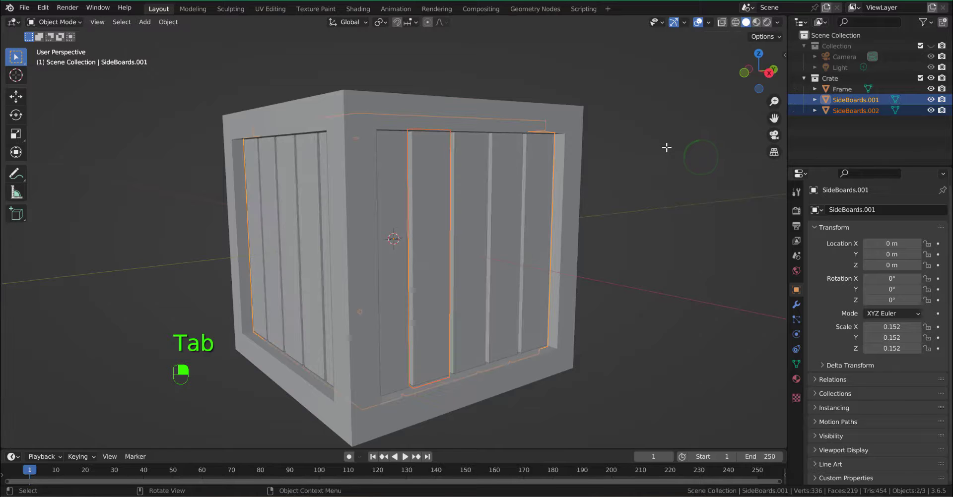
# Rename the separated board copy as CrossBoard
pyautogui.click(445, 191)
pyautogui.press('F2')
pyautogui.write('CrossBoard')
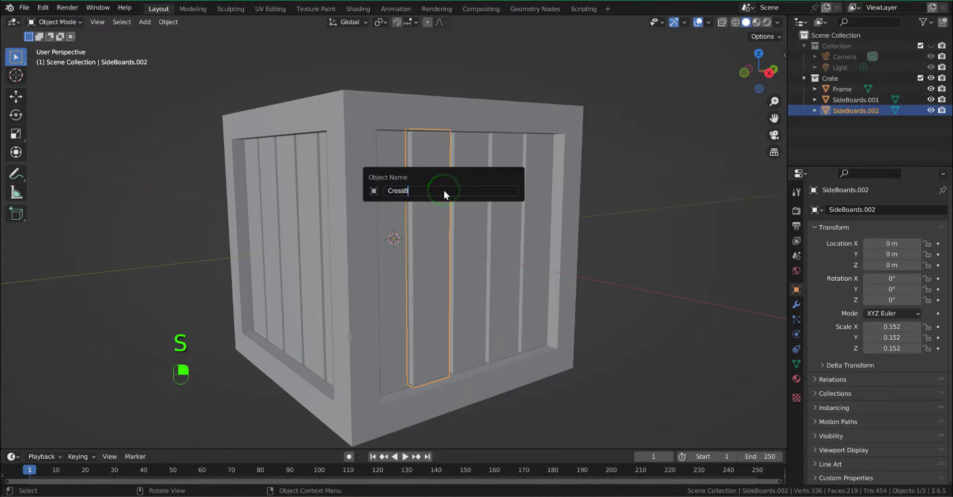
pyautogui.press('Return')
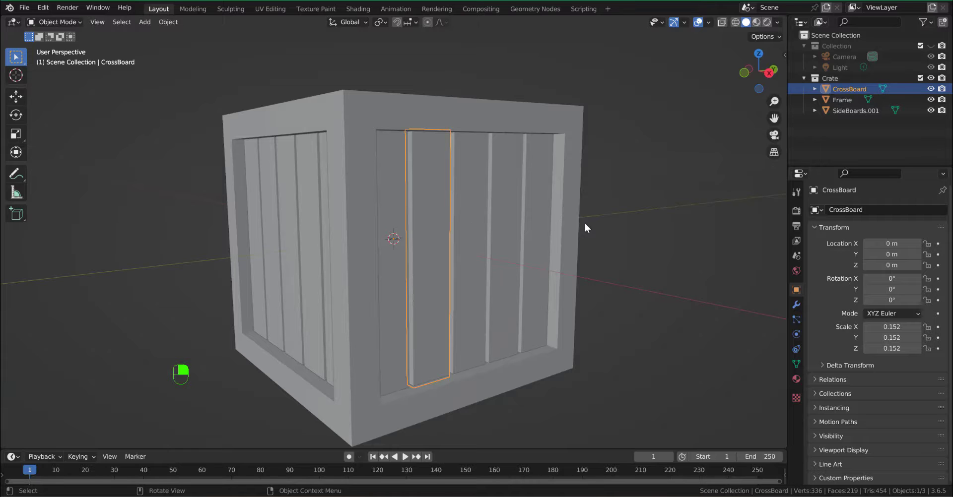
# Move the CrossBoard about 0.05 m along Y to the side's centre and set its origin to Center of Mass (Surface)
pyautogui.press('KP_3')
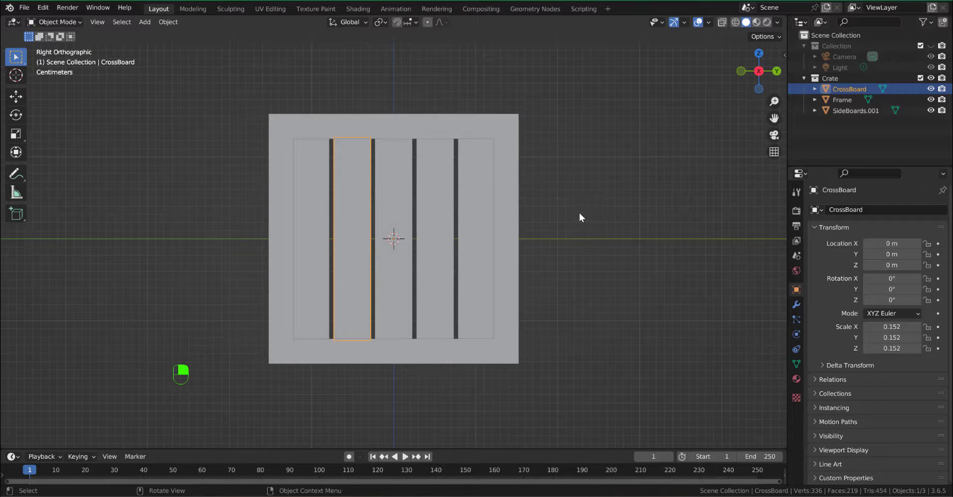
pyautogui.press('g')
pyautogui.press('y')
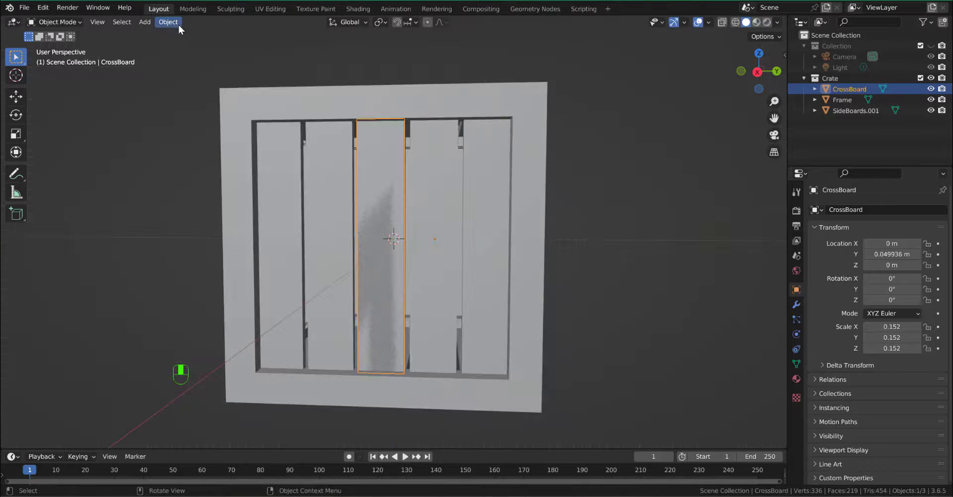
pyautogui.click(178, 25)
pyautogui.moveTo(174, 44)
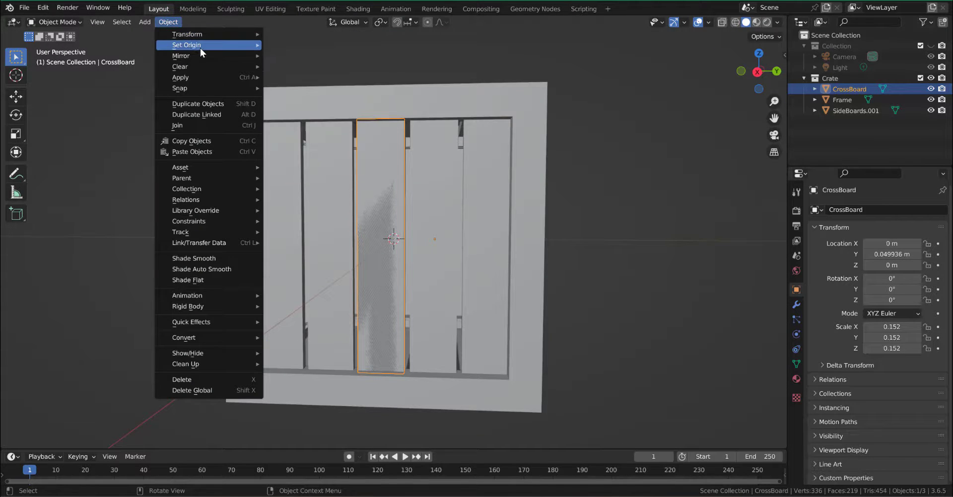
pyautogui.click(355, 80)
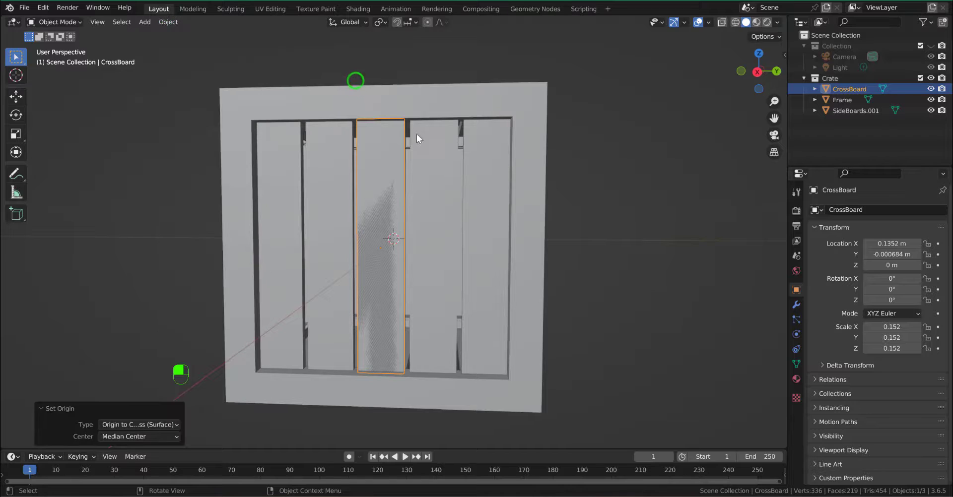
# Rotate the CrossBoard about -47.7° around the global X axis so it lies diagonally across the side
pyautogui.moveTo(547, 266)
pyautogui.mouseDown(button='middle')
pyautogui.moveTo(566, 272)
pyautogui.moveTo(554, 269)
pyautogui.mouseUp(button='middle')
pyautogui.press('r')
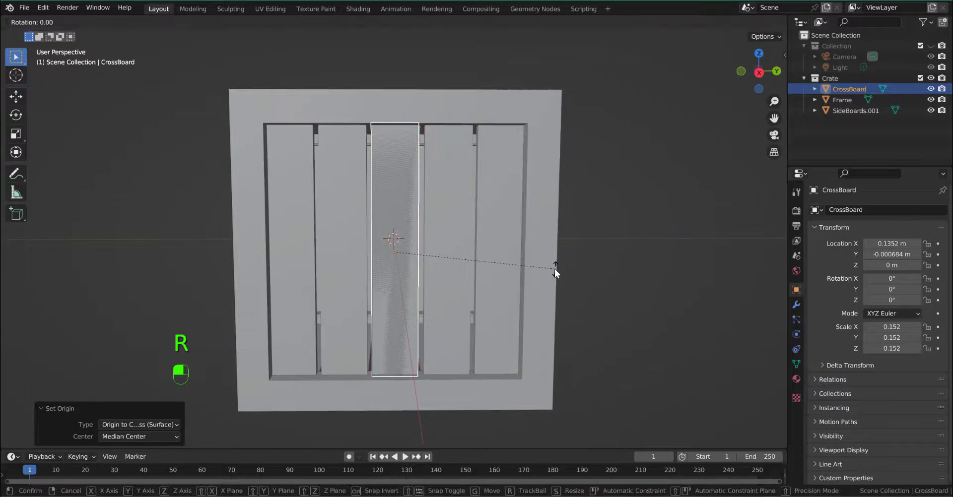
pyautogui.press('x')
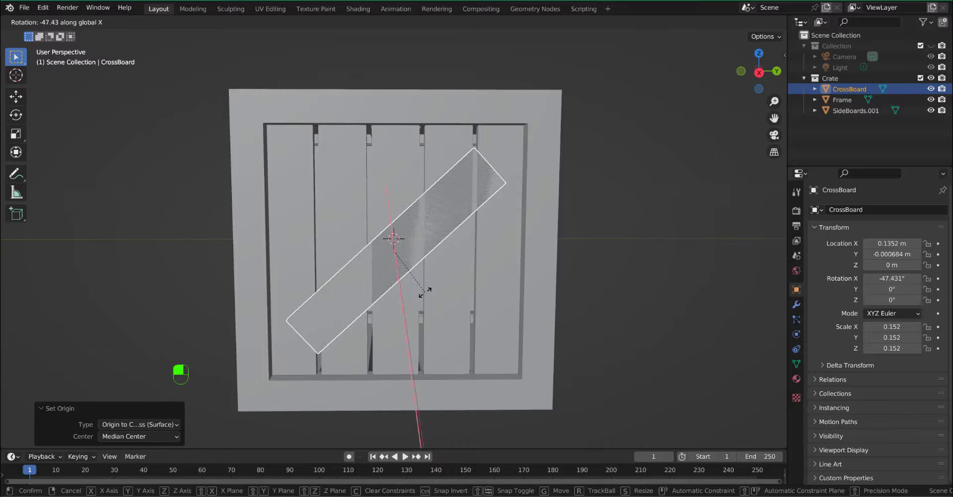
pyautogui.click(426, 290)
pyautogui.moveTo(444, 261); pyautogui.dragTo(450, 247, button='middle')
pyautogui.click(483, 175)
pyautogui.click(483, 175)
# Scale the CrossBoard by about 1.55 along its local Z axis so both ends reach into the frame's corners
pyautogui.press('s')
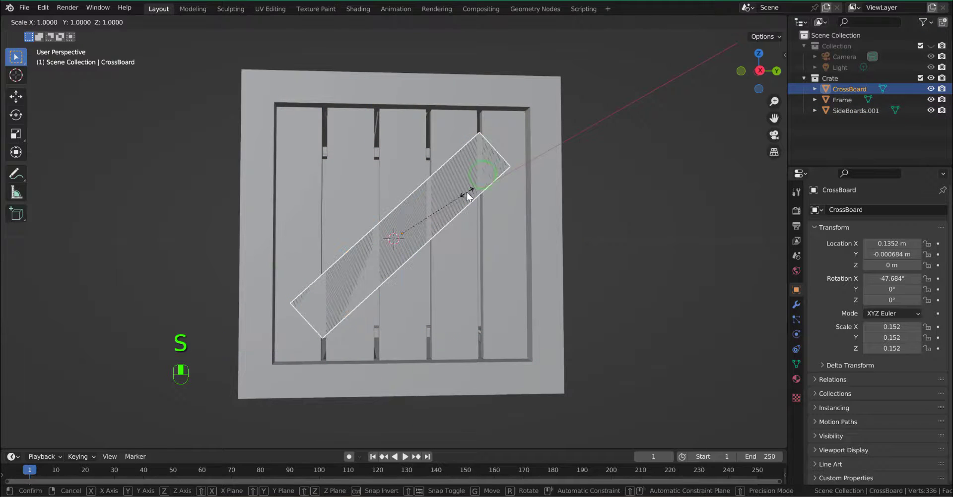
pyautogui.press('z')
pyautogui.press('z')
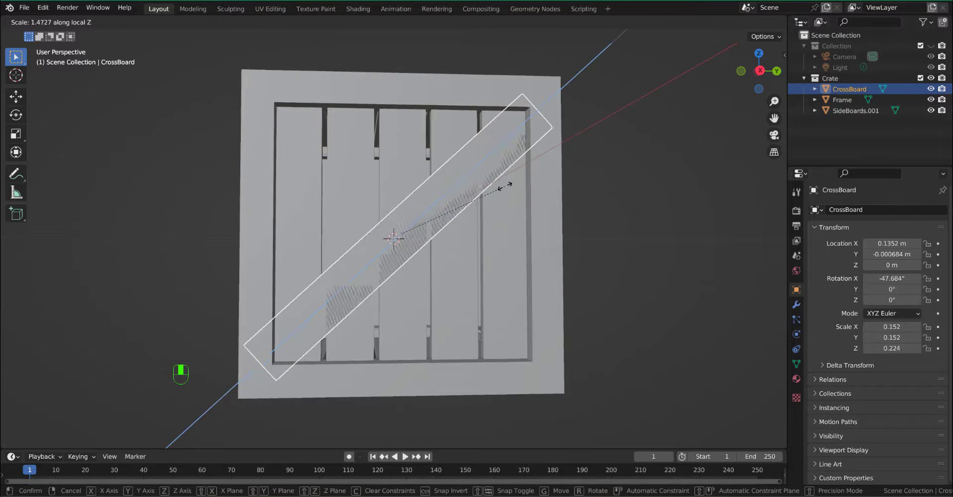
pyautogui.click(511, 187)
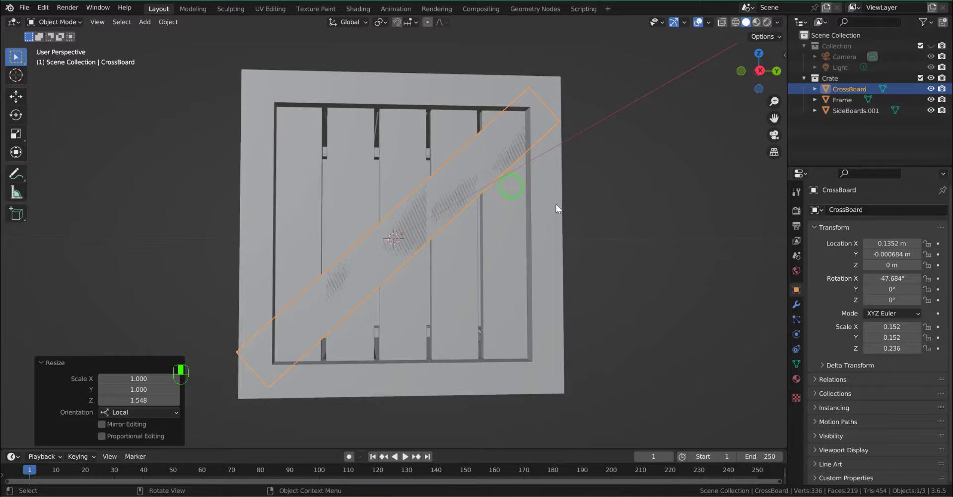
# Move the CrossBoard about 0.011 m outward along the global X axis so it sits in front of the side boards
pyautogui.moveTo(561, 169); pyautogui.dragTo(676, 172, button='middle')
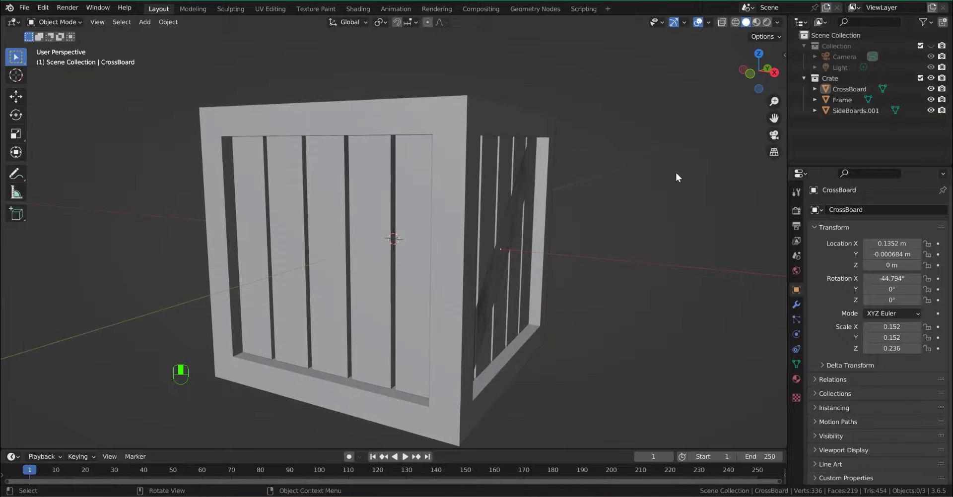
pyautogui.click(510, 234)
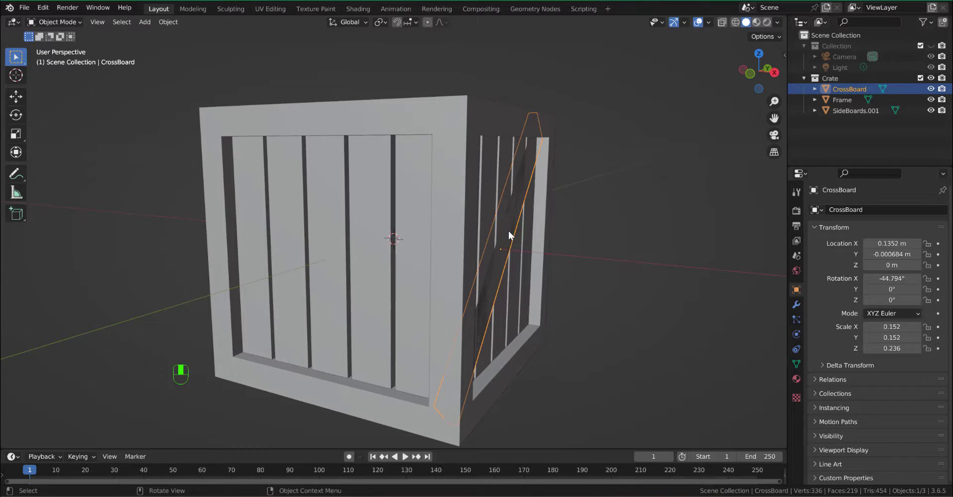
pyautogui.press('g')
pyautogui.press('x')
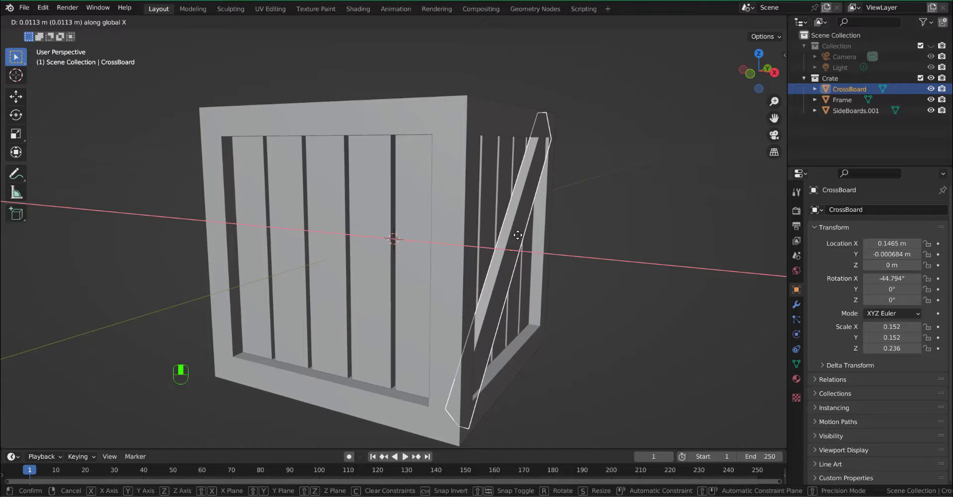
pyautogui.click(517, 235)
# Thin the CrossBoard by scaling it to about 0.65 along the global X axis
pyautogui.scroll(2, 544, 258)
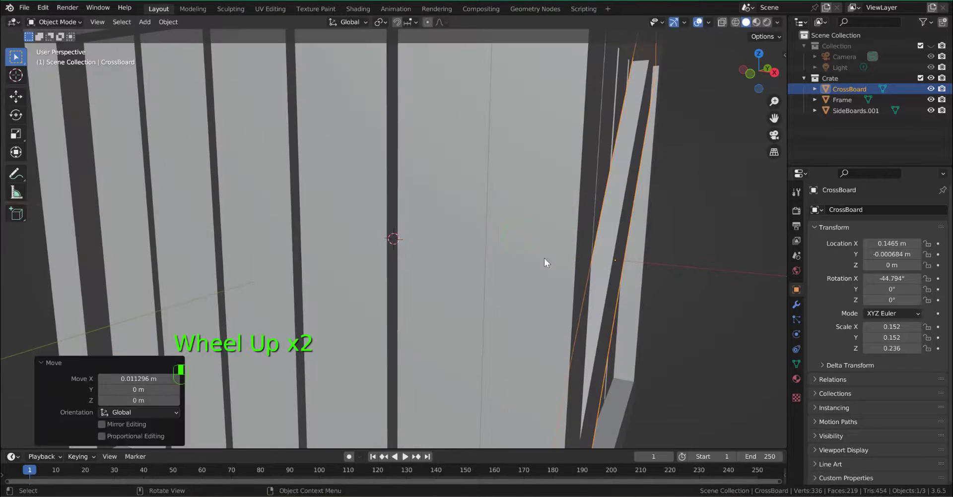
pyautogui.moveTo(644, 223); pyautogui.dragTo(742, 212, button='middle')
pyautogui.scroll(4, 744, 168)
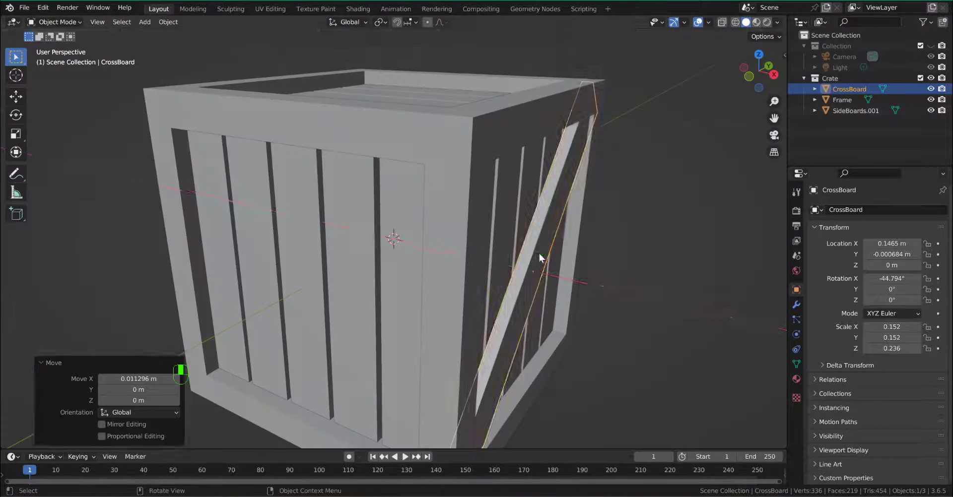
pyautogui.press('s')
pyautogui.press('x')
pyautogui.click(536, 256)
pyautogui.moveTo(536, 256); pyautogui.dragTo(537, 257, button='middle')
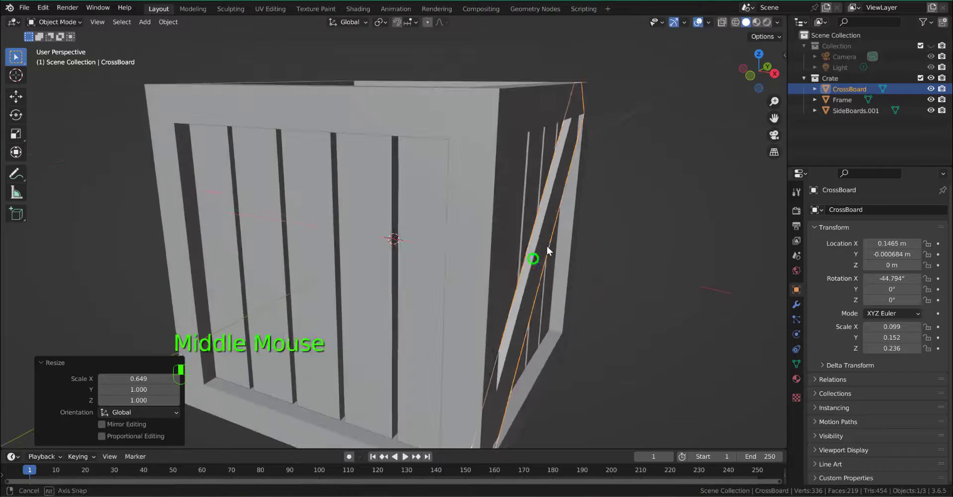
# Move the thinned CrossBoard slightly outward along X to a location of about 0.148 m and inspect its fit in the frame
pyautogui.press('g')
pyautogui.press('x')
pyautogui.click(546, 246)
pyautogui.click(610, 272)
pyautogui.moveTo(611, 273); pyautogui.dragTo(461, 250, button='middle')
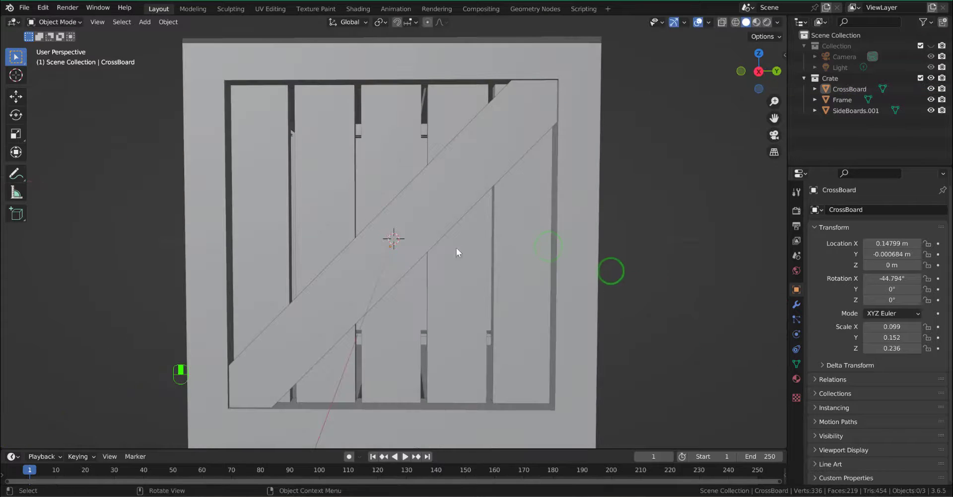
# Turn on X-ray and subdivide the two long edges of the CrossBoard's upper end face with one cut
pyautogui.click(433, 236)
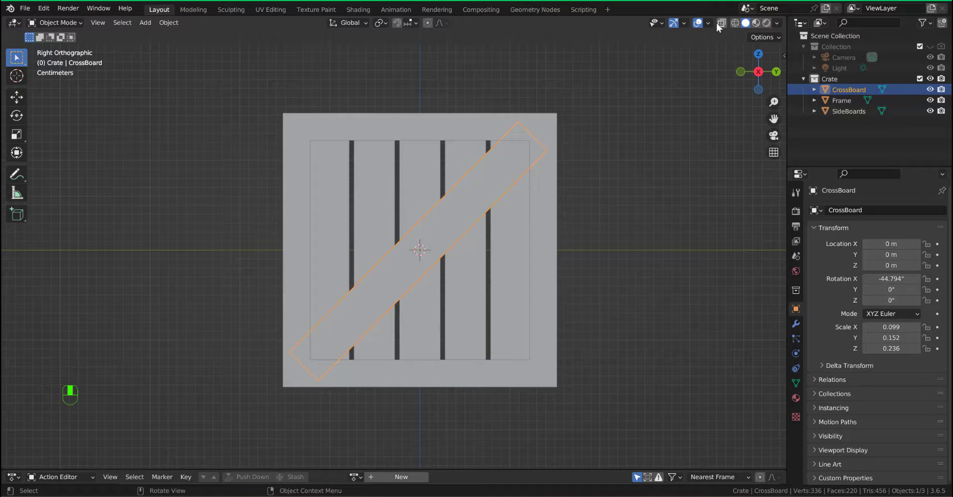
pyautogui.click(725, 25)
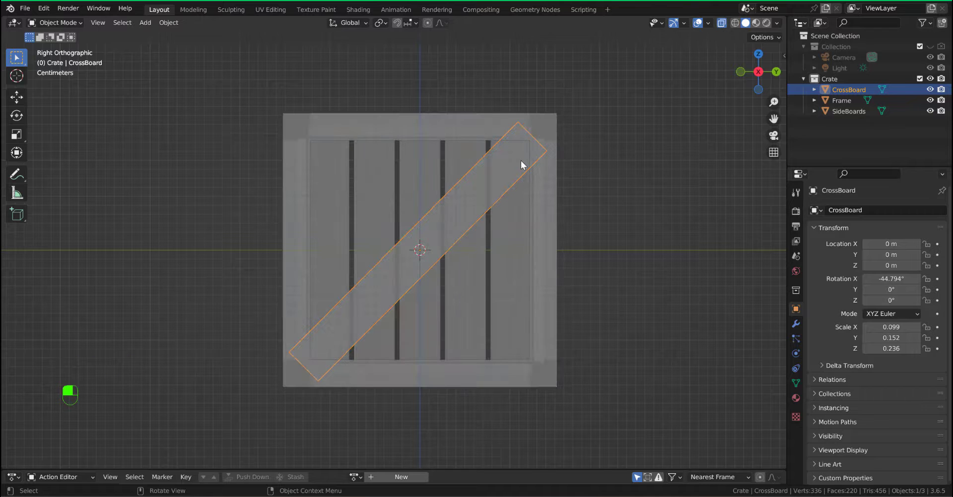
pyautogui.press('Tab')
pyautogui.moveTo(521, 164); pyautogui.dragTo(497, 193, button='middle')
pyautogui.scroll(3, 473, 174)
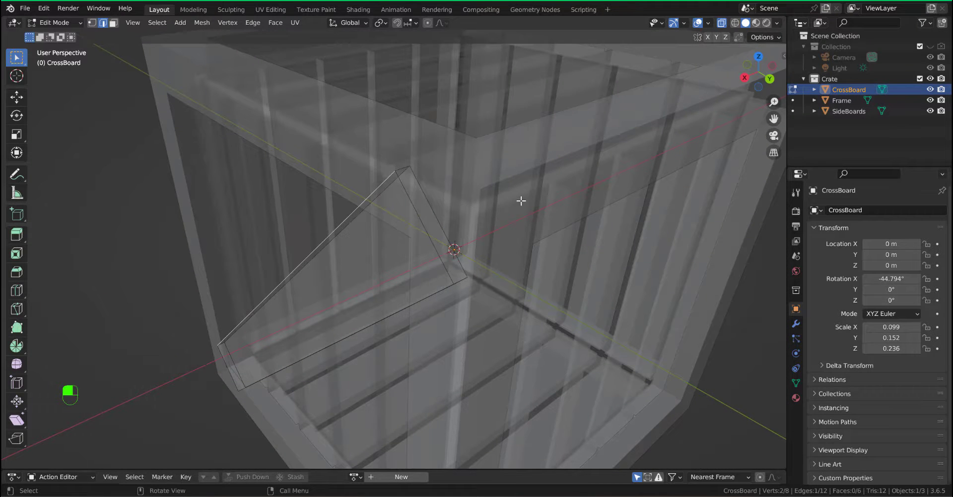
pyautogui.press('2')
pyautogui.click(422, 213)
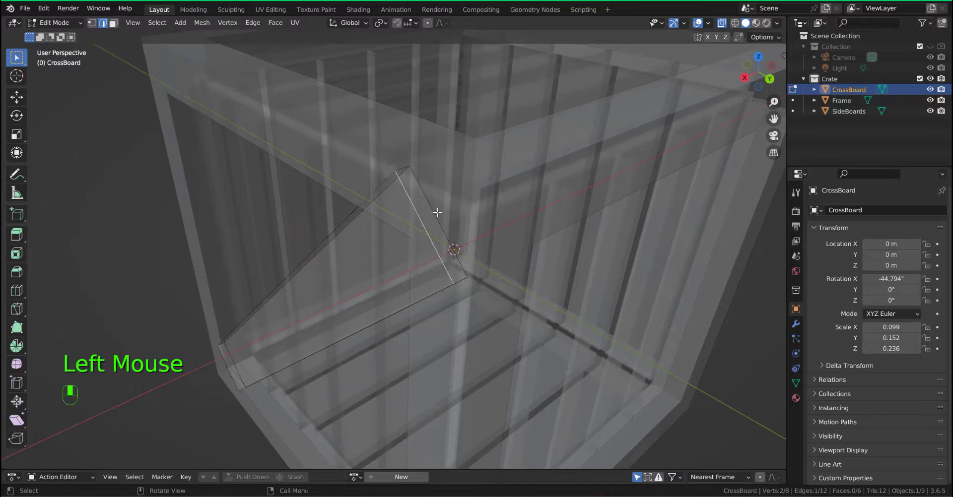
pyautogui.keyDown('shift'); pyautogui.click(433, 209); pyautogui.keyUp('shift')
pyautogui.rightClick(432, 209)
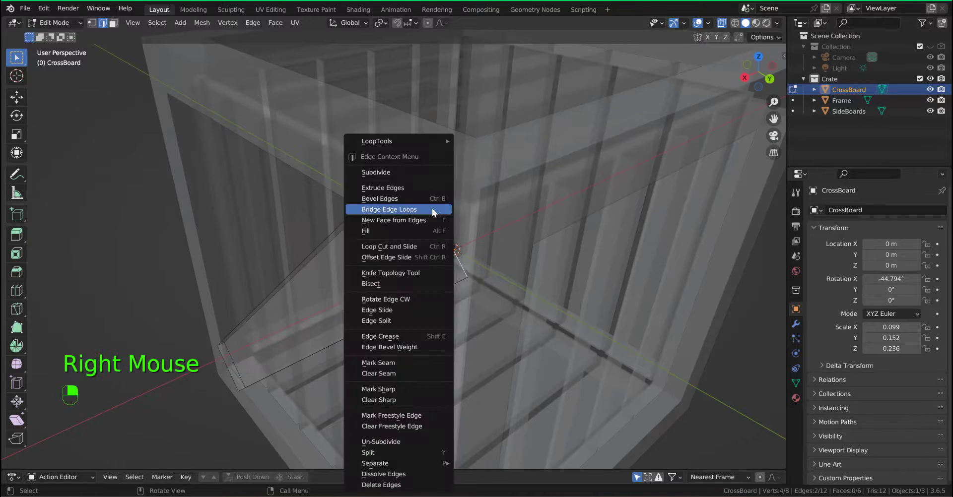
pyautogui.click(398, 172)
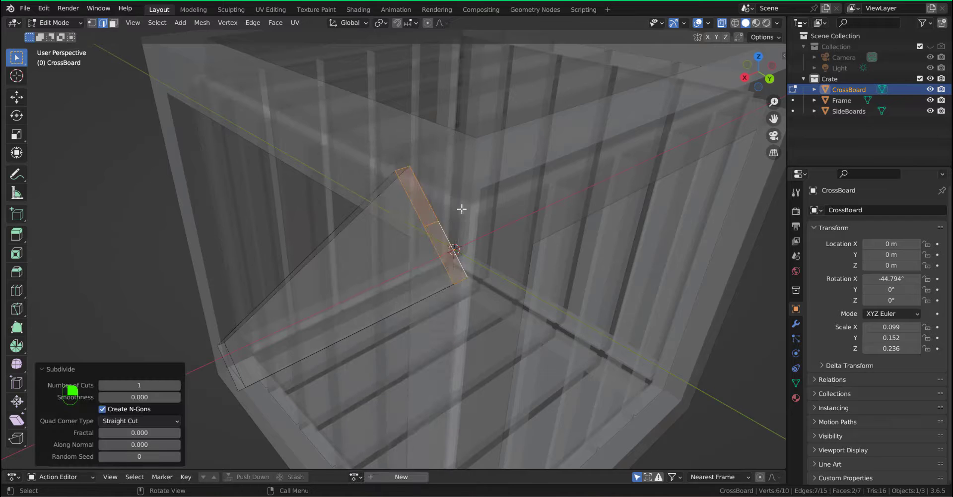
# Move the new middle edge at the CrossBoard's upper end about 0.027 m outward along local Z to form a point
pyautogui.click(433, 223)
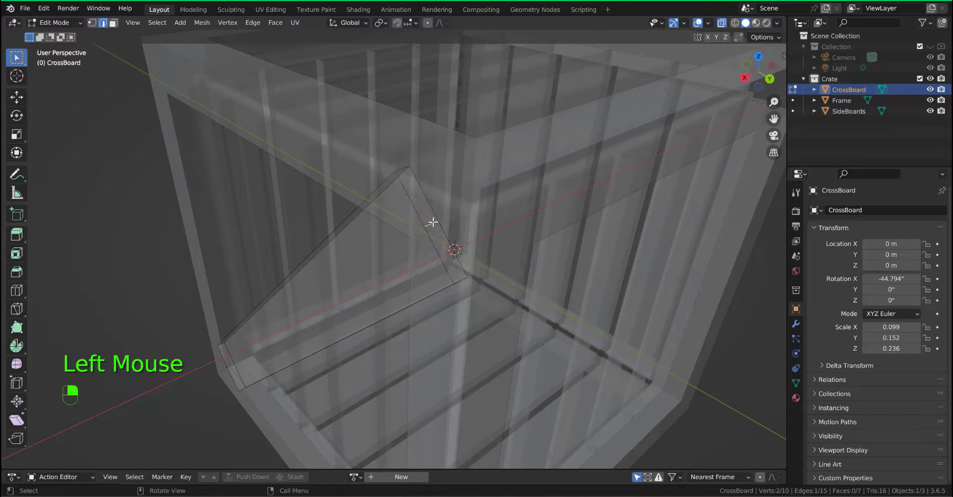
pyautogui.press('KP_3')
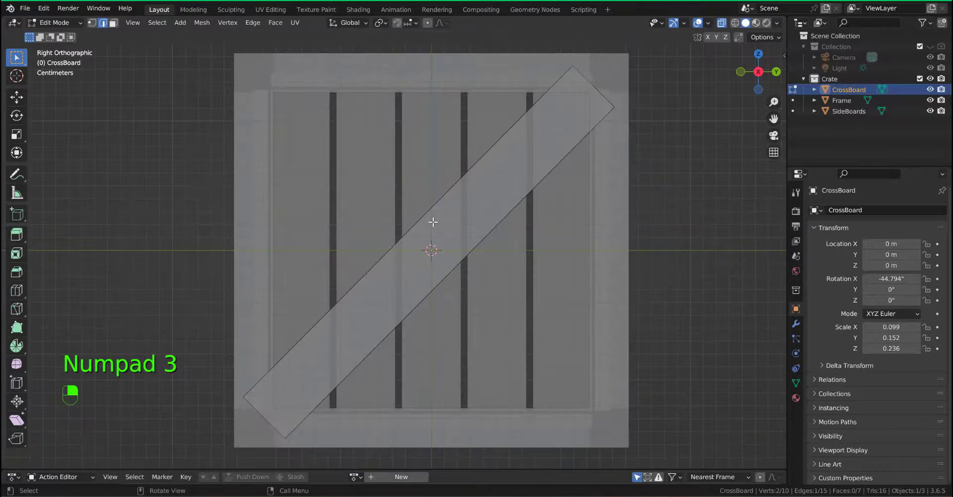
pyautogui.press('g')
pyautogui.press('z')
pyautogui.press('z')
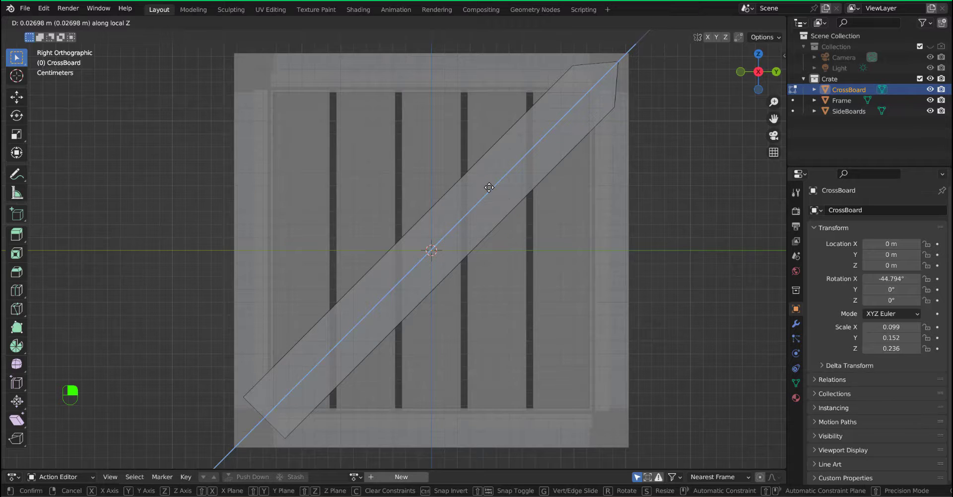
pyautogui.click(489, 188)
# Subdivide the two long edges of the CrossBoard's lower end face with one cut
pyautogui.moveTo(283, 352); pyautogui.dragTo(263, 323, button='middle')
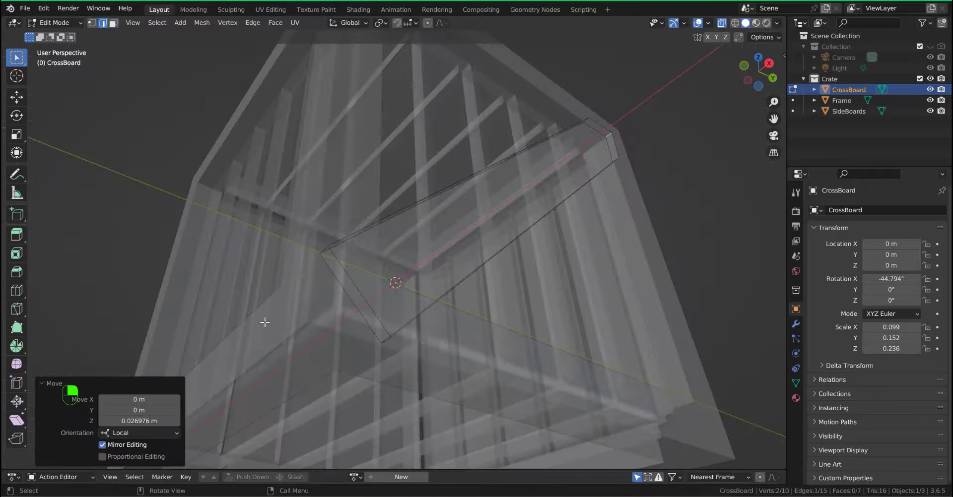
pyautogui.click(351, 292)
pyautogui.keyDown('shift'); pyautogui.click(363, 287); pyautogui.keyUp('shift')
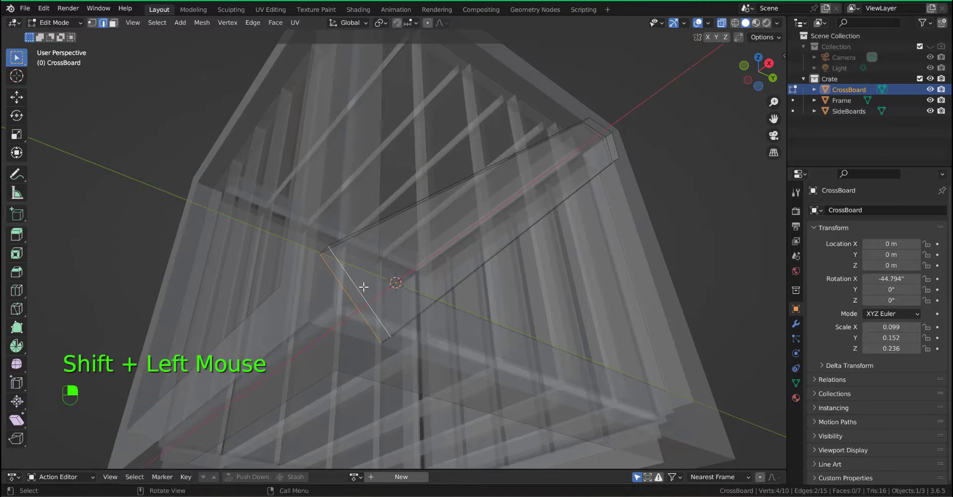
pyautogui.rightClick(357, 294)
pyautogui.click(321, 171)
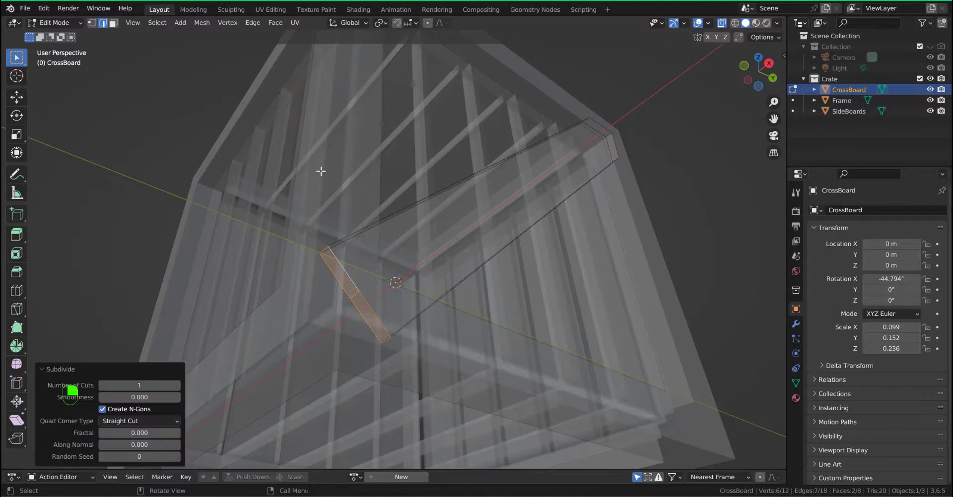
# Move the lower end's new middle edge about -0.0205 m along local Z to form a point, and return to Object Mode
pyautogui.click(354, 296)
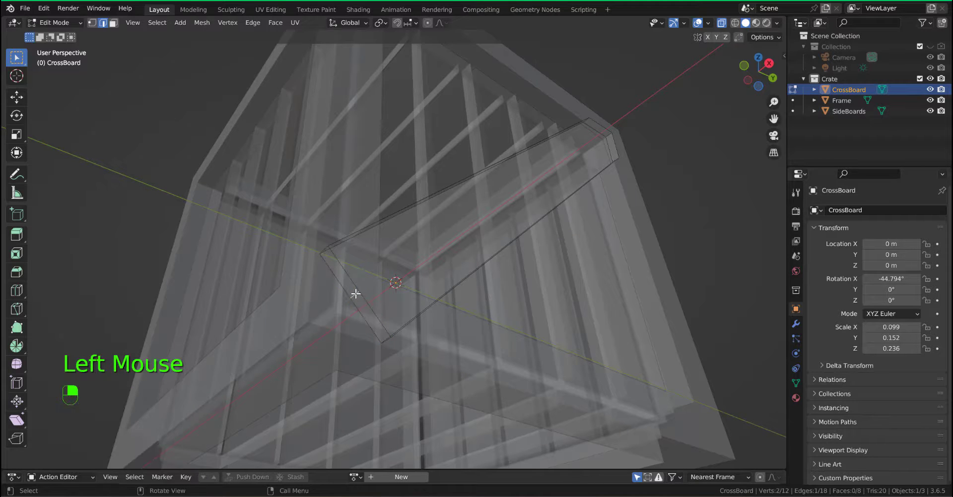
pyautogui.press('KP_3')
pyautogui.press('g')
pyautogui.press('z')
pyautogui.press('z')
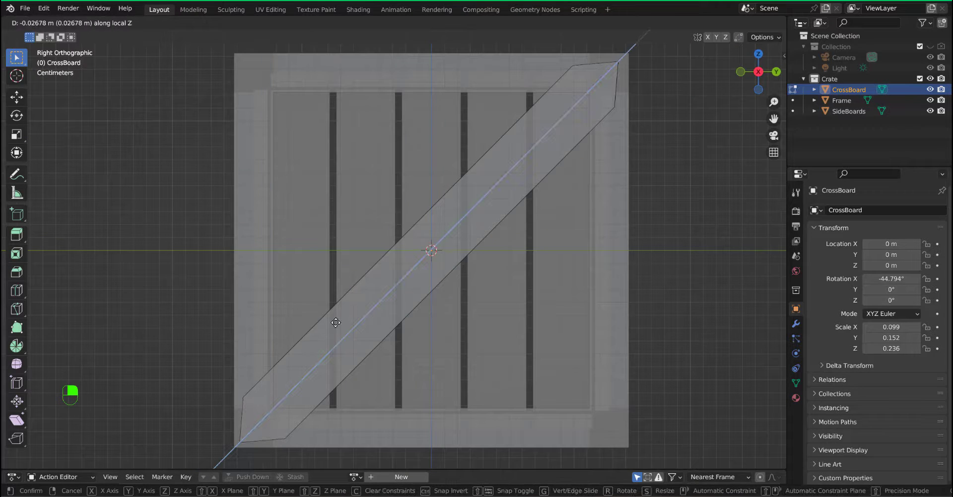
pyautogui.click(345, 320)
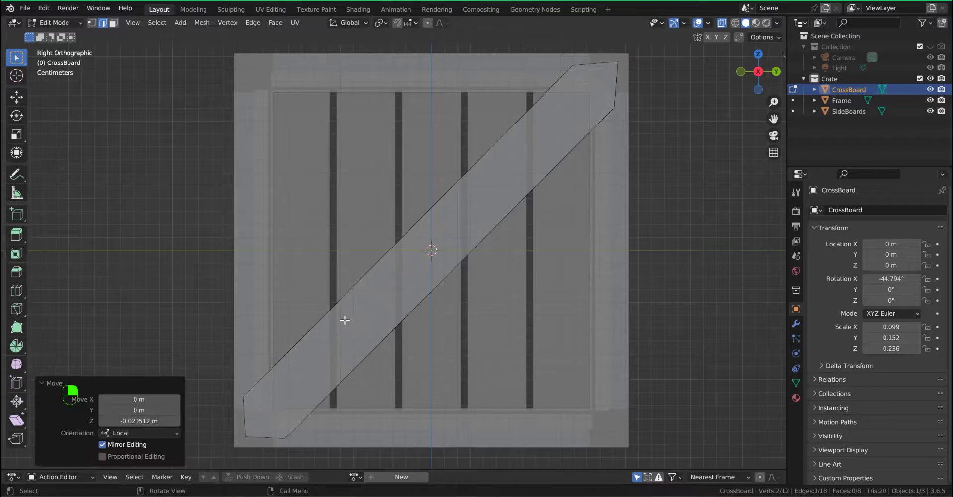
pyautogui.press('Tab')
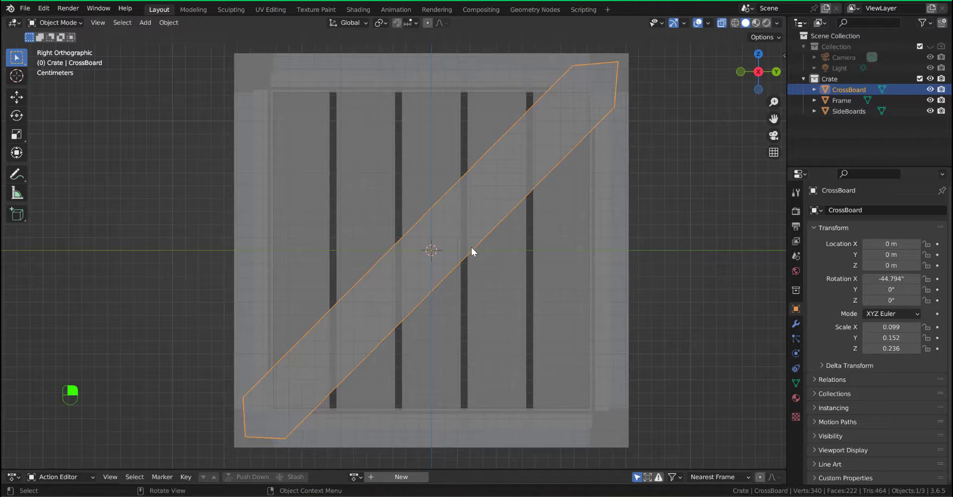
# Shorten the pointed CrossBoard by scaling it to about 0.908 along its local Z axis, and turn X-ray off
pyautogui.press('s')
pyautogui.press('z')
pyautogui.press('z')
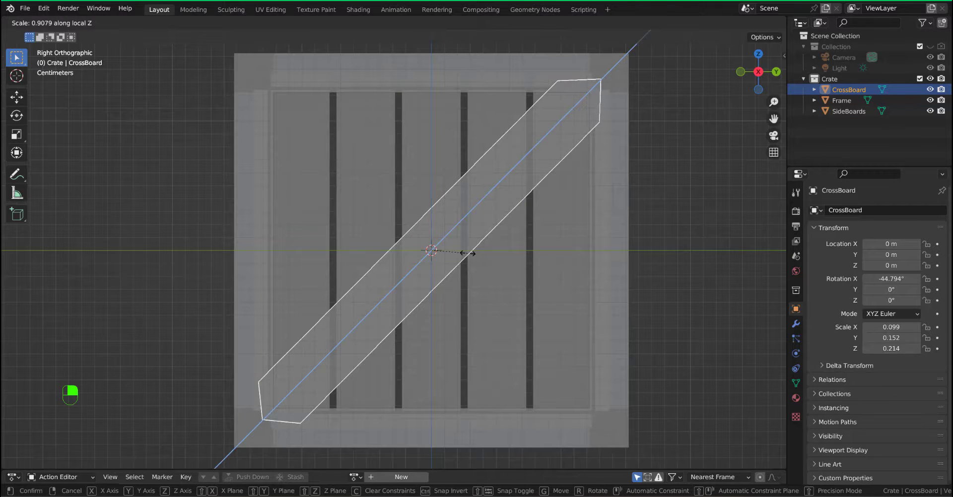
pyautogui.click(467, 253)
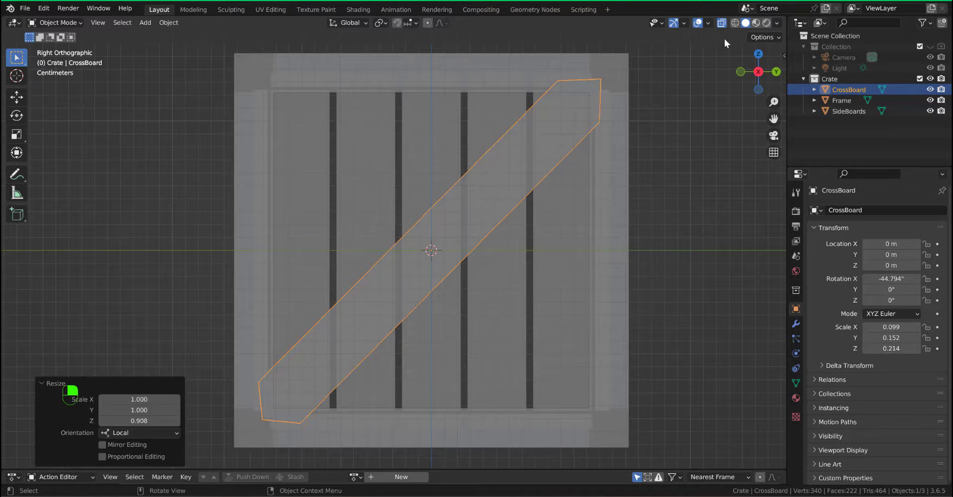
pyautogui.click(721, 22)
pyautogui.moveTo(709, 149); pyautogui.dragTo(755, 254, button='middle')
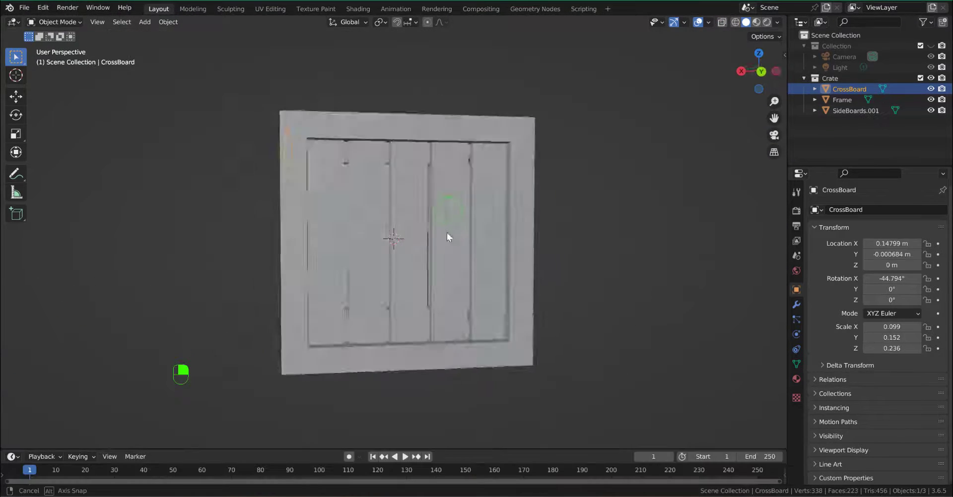
# Switch the viewport shading to Material Preview with the crate's cross-board side in view
pyautogui.moveTo(447, 236); pyautogui.dragTo(552, 228, button='middle')
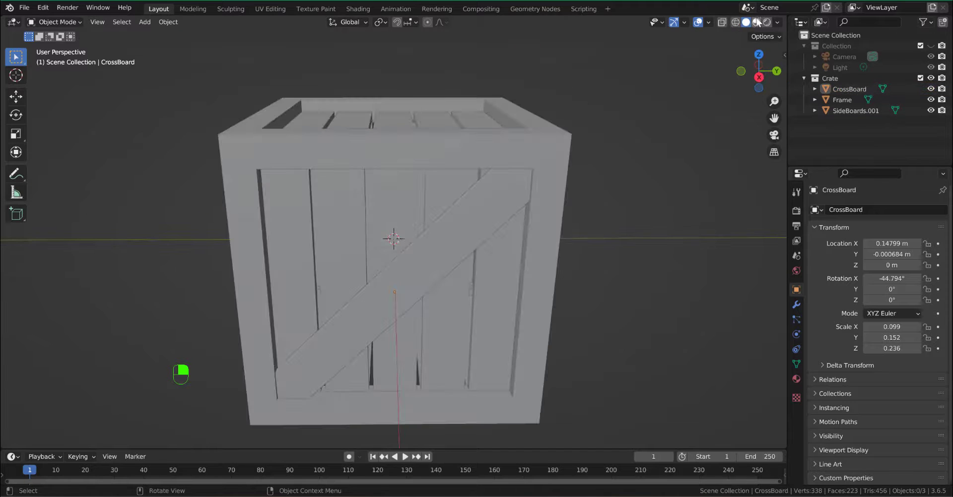
pyautogui.click(757, 23)
pyautogui.scroll(-1, 643, 207)
pyautogui.scroll(-1, 643, 207)
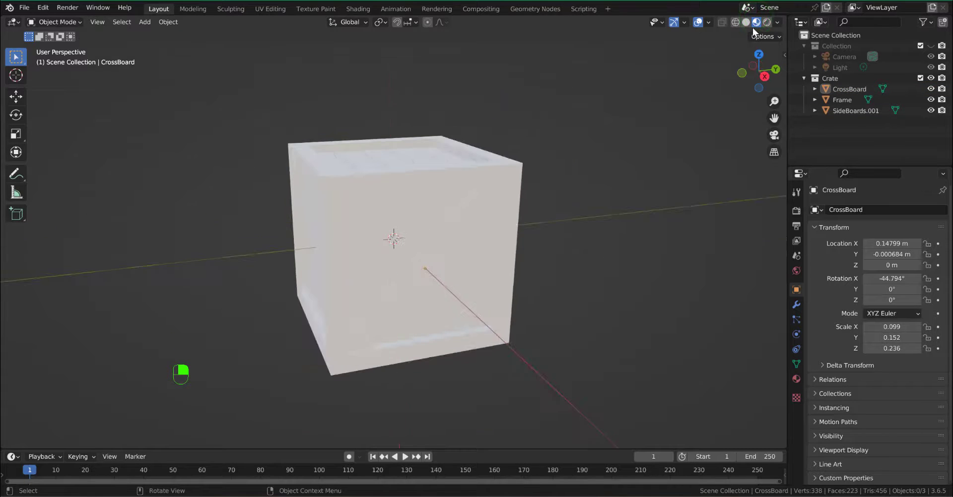
# Rename the SideBoards.001 object as SideBoards
pyautogui.click(411, 220)
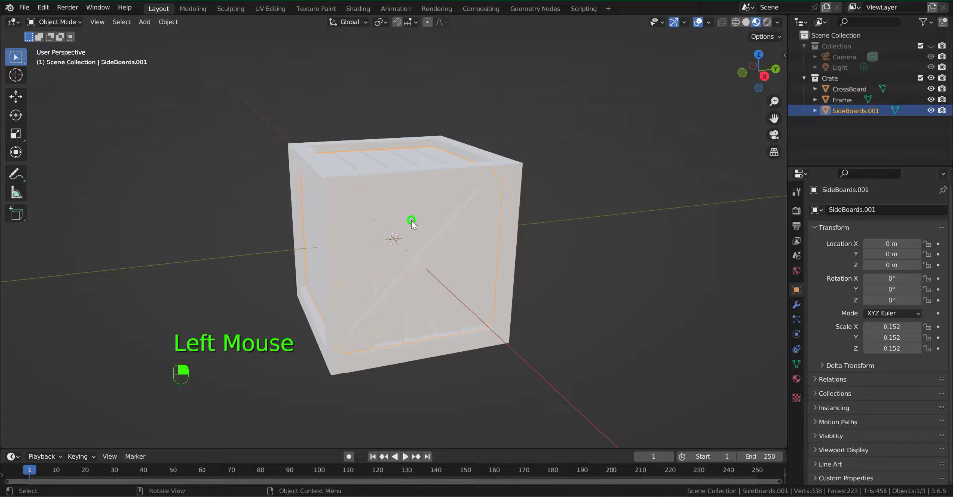
pyautogui.press('F2')
pyautogui.press('End')
pyautogui.press('BackSpace')
pyautogui.press('BackSpace')
pyautogui.press('BackSpace')
pyautogui.press('BackSpace')
pyautogui.press('Return')
# Rename the SideBoards' material as Brown and set its base color to hue 0.066, saturation 0.745, value 0.8
pyautogui.click(796, 378)
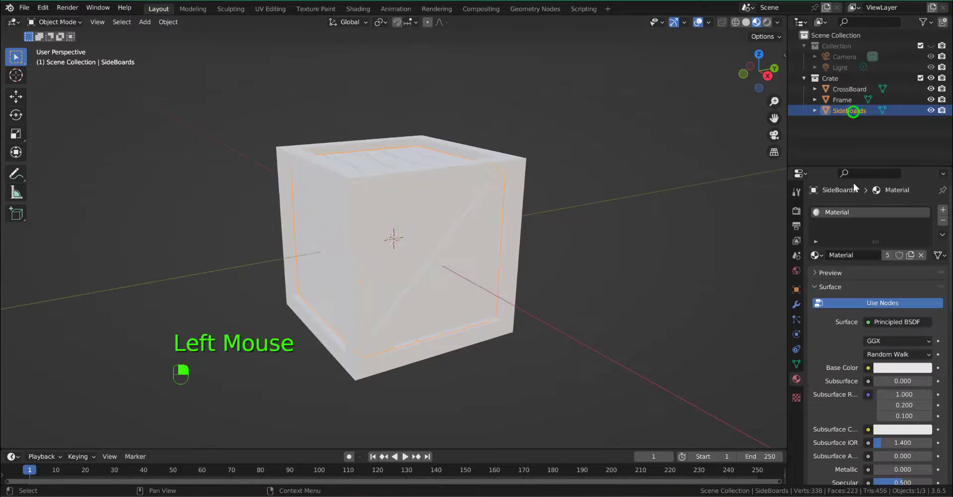
pyautogui.click(845, 255)
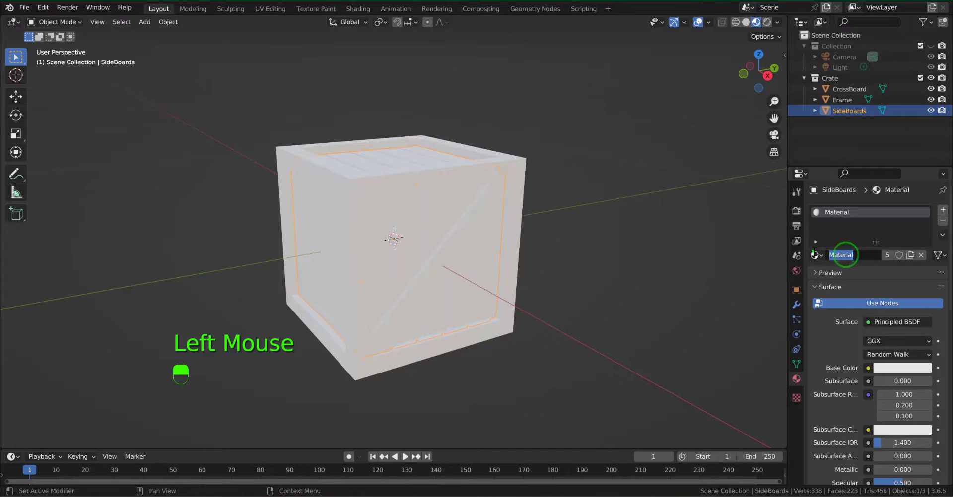
pyautogui.click(814, 255)
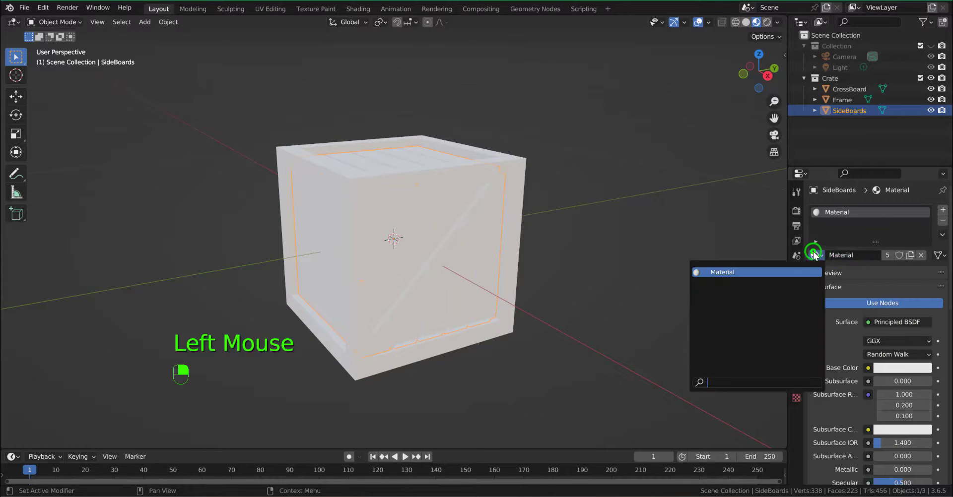
pyautogui.click(863, 255)
pyautogui.write('Brown')
pyautogui.press('Return')
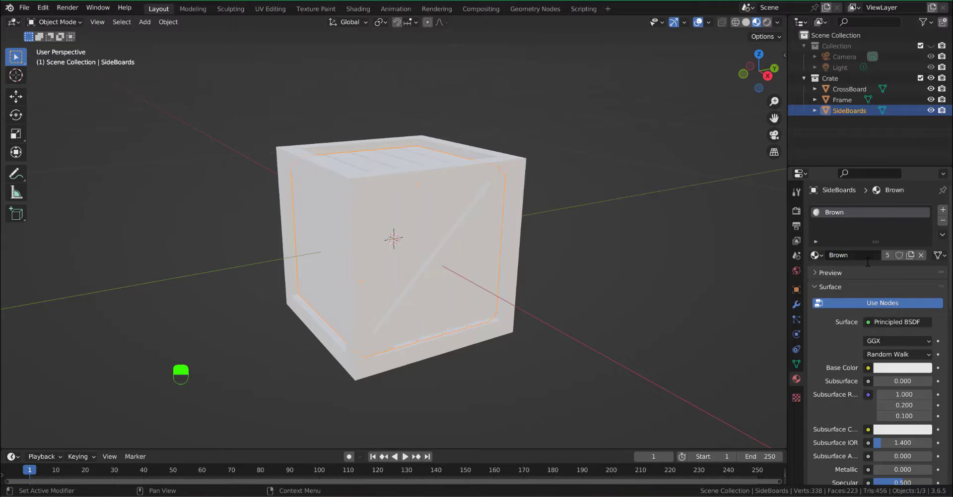
pyautogui.click(902, 368)
pyautogui.moveTo(862, 263); pyautogui.dragTo(867, 268)
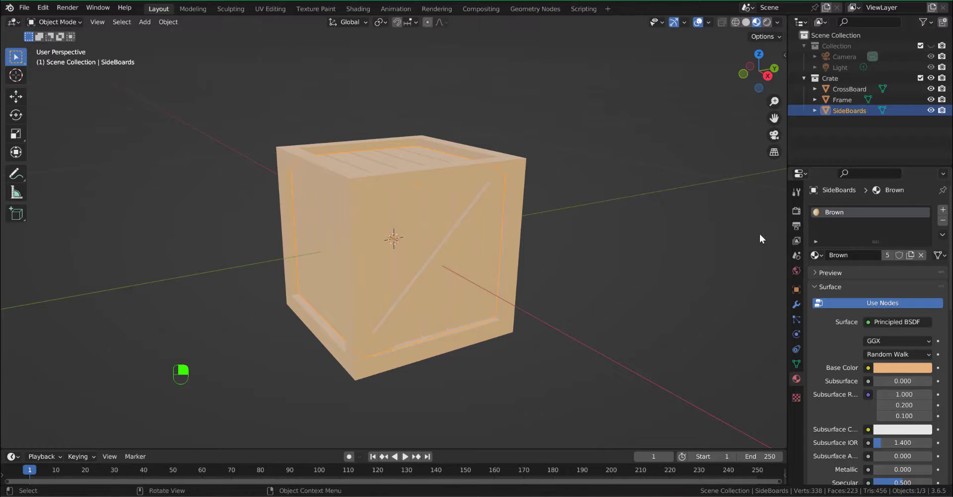
# Give the Frame its own copy of the Brown material and name it Dark Brown
pyautogui.click(493, 171)
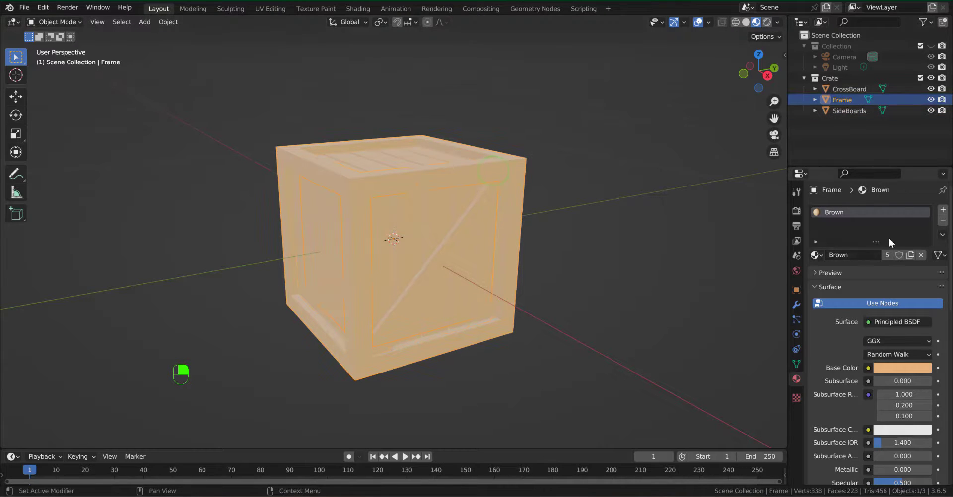
pyautogui.click(910, 255)
pyautogui.click(861, 256)
pyautogui.write('Dar')
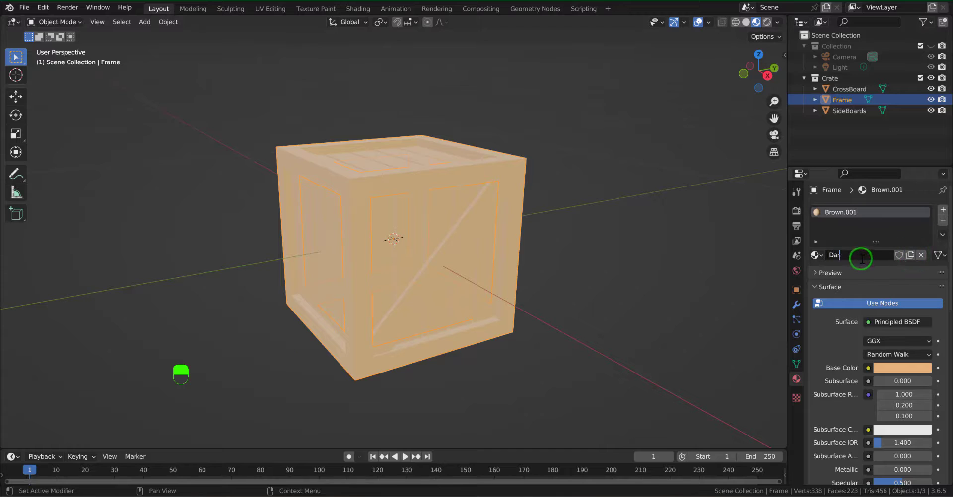
pyautogui.write('k Brown')
pyautogui.press('Return')
pyautogui.click(822, 257)
# Darken the base color of the Frame's Dark Brown material to a medium brown by lowering its brightness
pyautogui.click(910, 366)
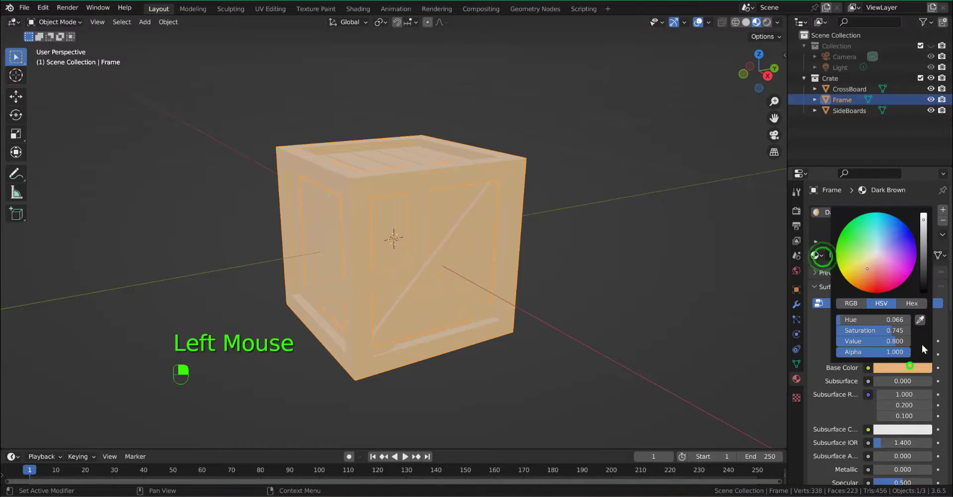
pyautogui.moveTo(926, 233); pyautogui.dragTo(925, 243)
pyautogui.click(715, 289)
# Assign the existing Dark Brown material to the CrossBoard
pyautogui.moveTo(691, 293); pyautogui.dragTo(551, 226, button='middle')
pyautogui.click(465, 198)
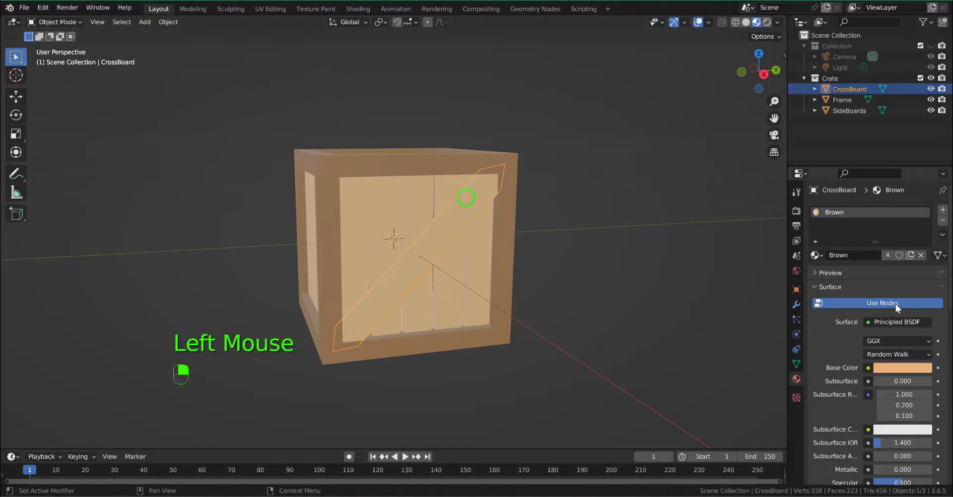
pyautogui.click(815, 255)
pyautogui.click(789, 283)
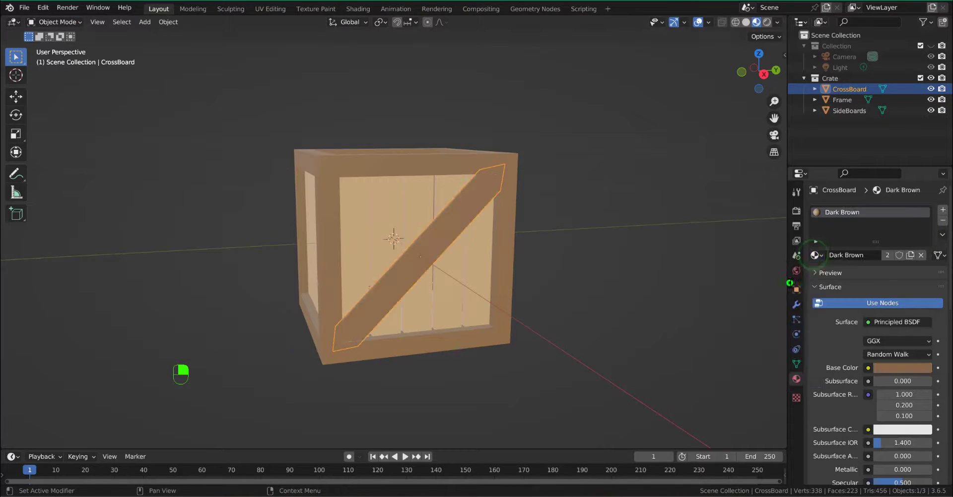
pyautogui.click(604, 313)
# Duplicate the CrossBoard in place and rotate the copy 90° about the global X axis to form an X
pyautogui.moveTo(604, 312); pyautogui.dragTo(424, 216, button='middle')
pyautogui.click(425, 215)
pyautogui.hotkey('shift', 'd')
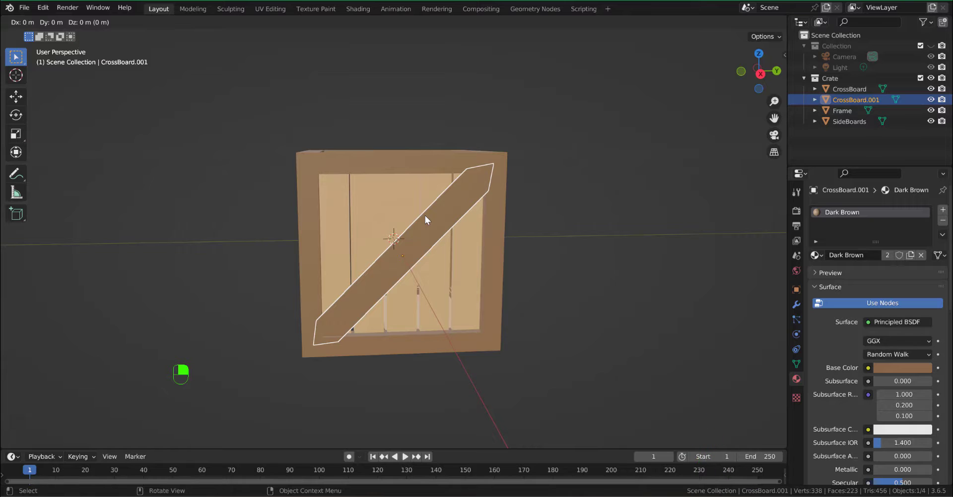
pyautogui.write('rx90')
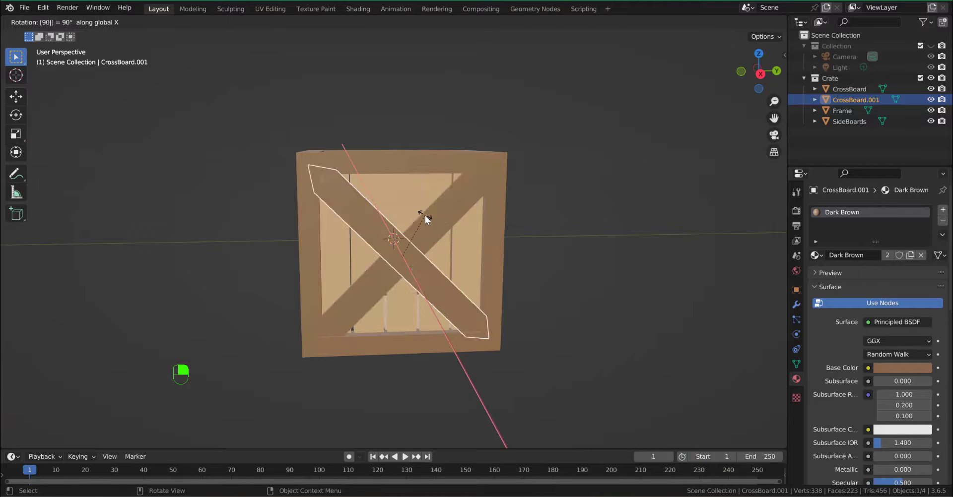
pyautogui.press('Return')
pyautogui.click(633, 256)
pyautogui.moveTo(631, 255); pyautogui.dragTo(595, 268, button='middle')
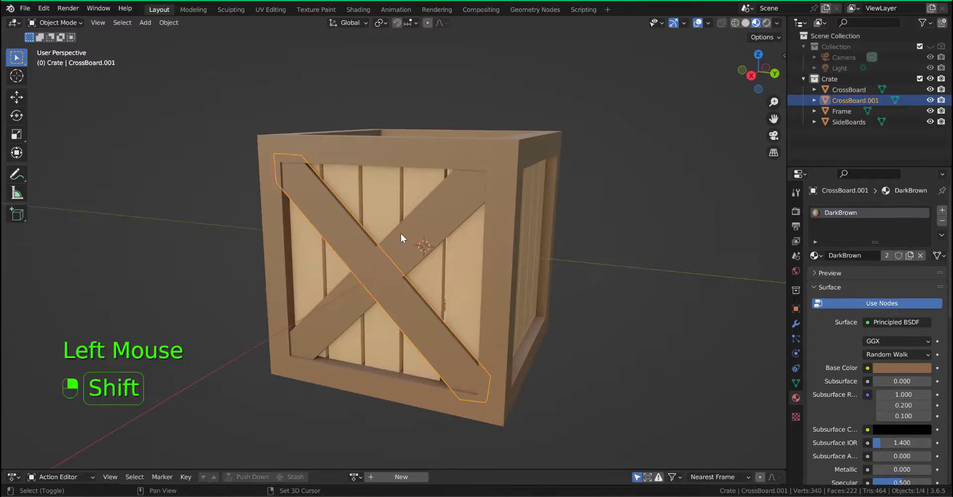
# Set the origin of both crossed boards to the 3D cursor
pyautogui.keyDown('shift'); pyautogui.click(401, 234); pyautogui.keyUp('shift')
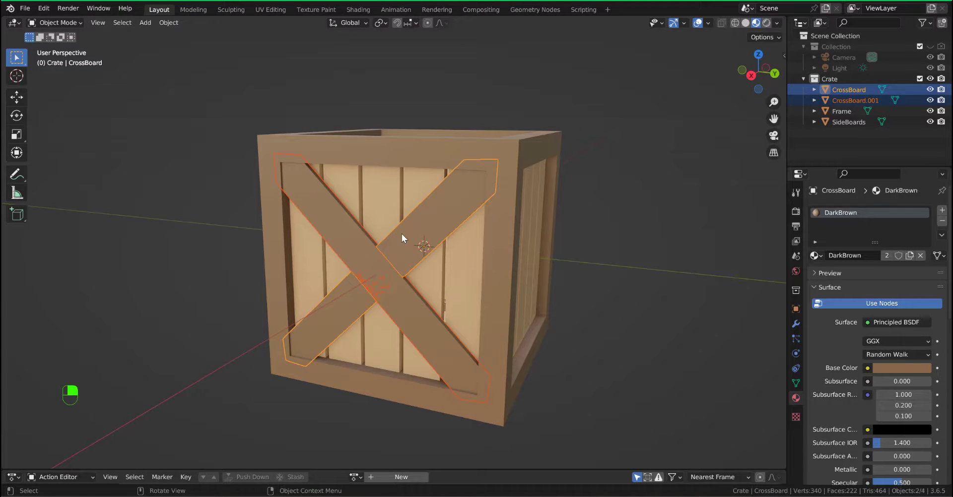
pyautogui.click(168, 27)
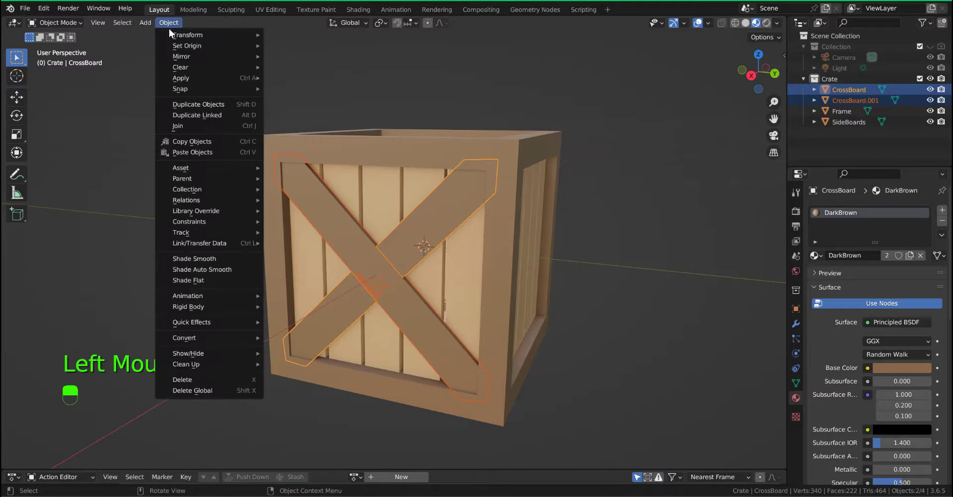
pyautogui.moveTo(211, 45)
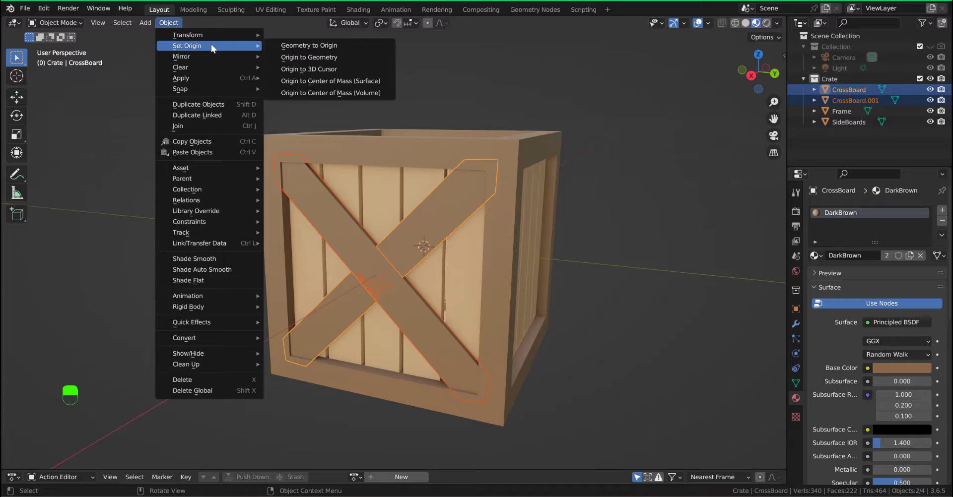
pyautogui.click(300, 69)
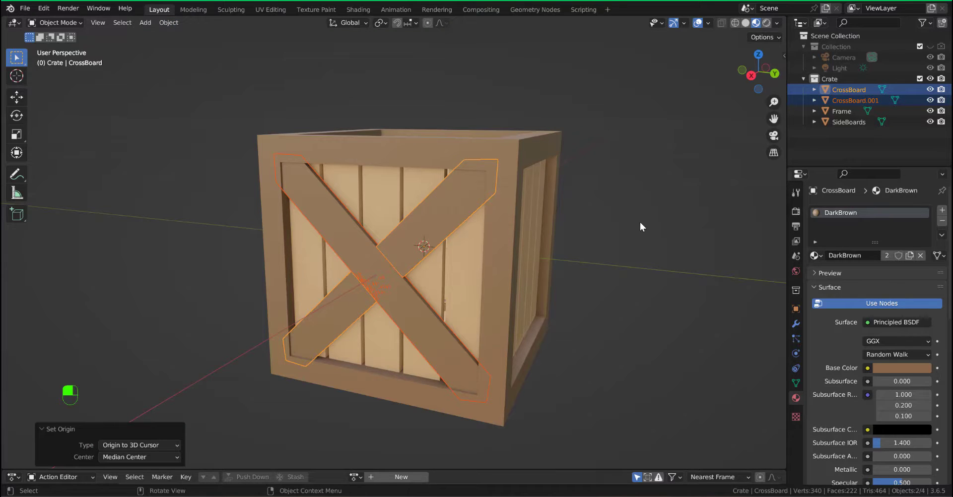
# Make linked duplicates of both crossed boards and rotate them 180° about the global Z axis onto the opposite side
pyautogui.hotkey('alt', 'd')
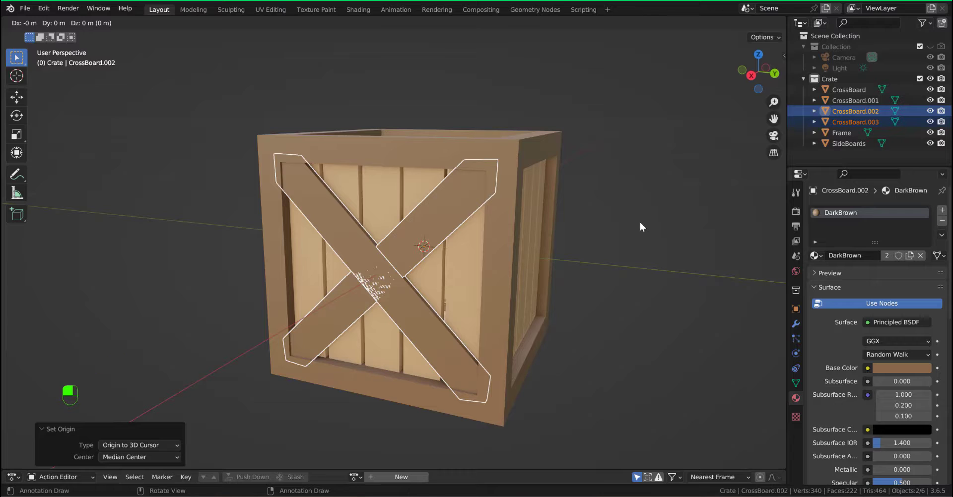
pyautogui.write('rz')
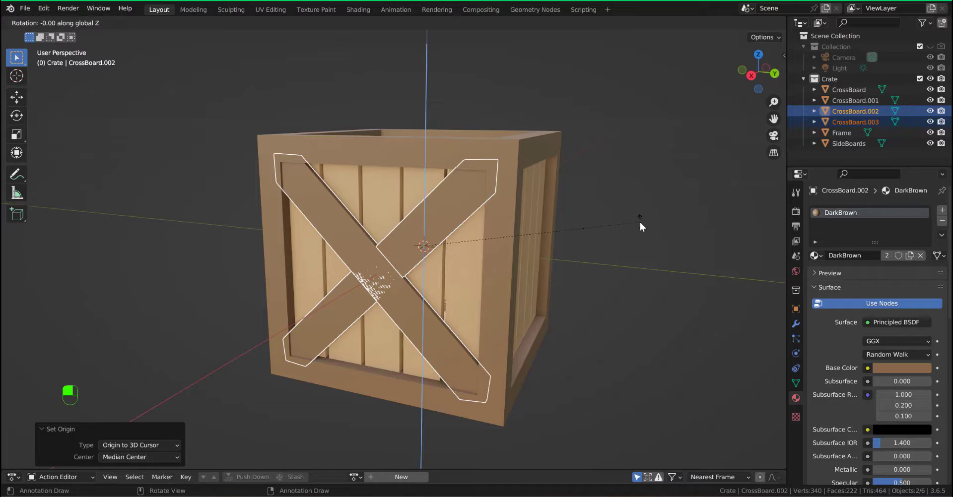
pyautogui.write('180')
pyautogui.press('Return')
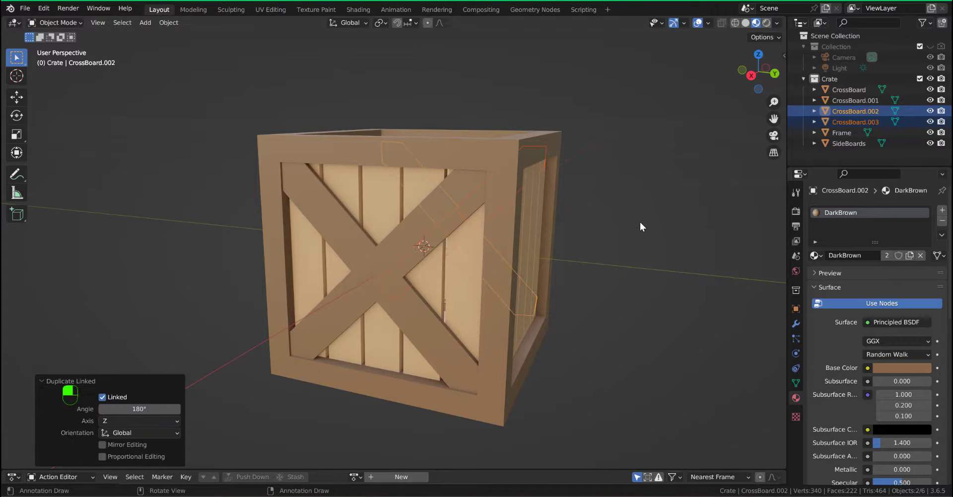
pyautogui.middleClick(553, 236)
pyautogui.click(651, 289)
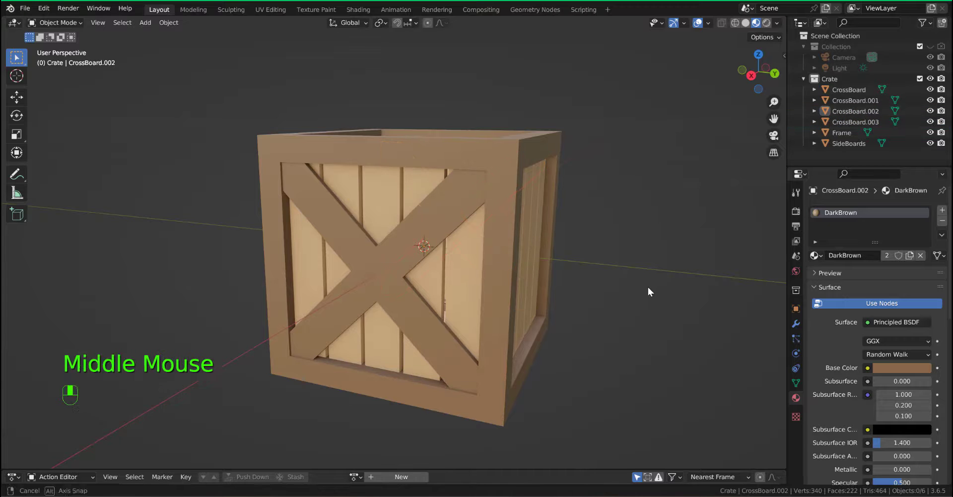
# Make a linked duplicate of one diagonal board and rotate it 90° about the global Z axis onto the adjacent side
pyautogui.moveTo(647, 287); pyautogui.dragTo(545, 283, button='middle')
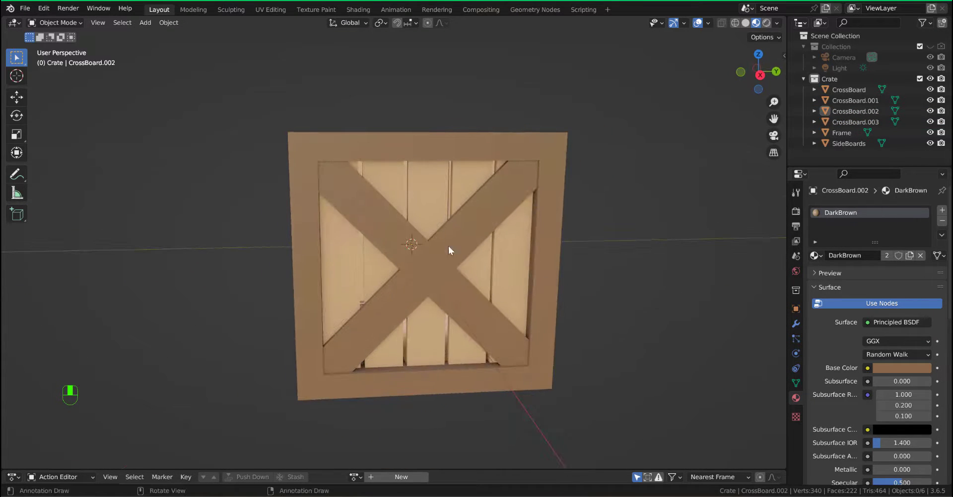
pyautogui.click(383, 223)
pyautogui.moveTo(635, 262); pyautogui.dragTo(539, 272, button='middle')
pyautogui.hotkey('alt', 'd')
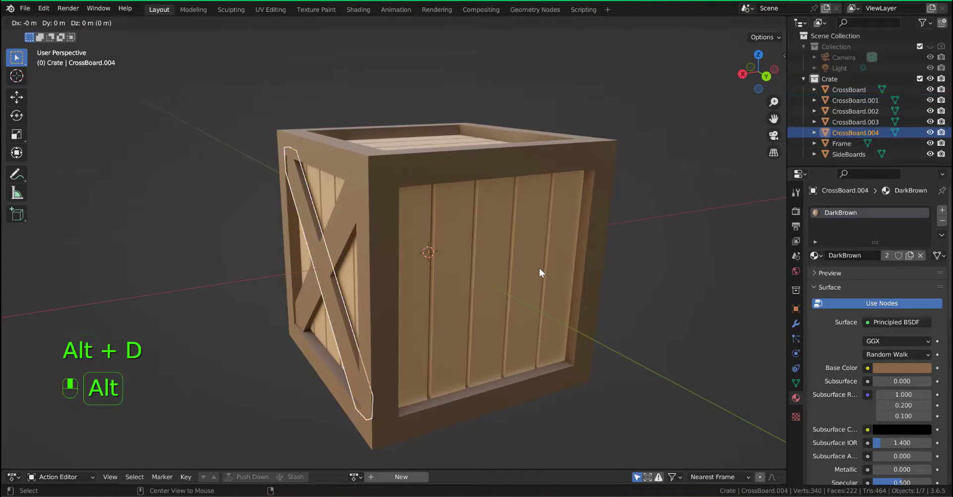
pyautogui.write('r')
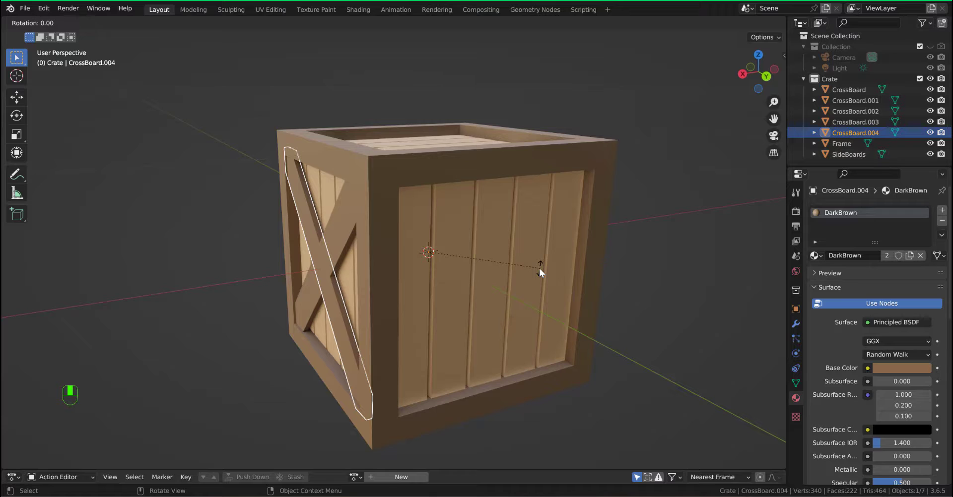
pyautogui.write('z90')
pyautogui.press('Return')
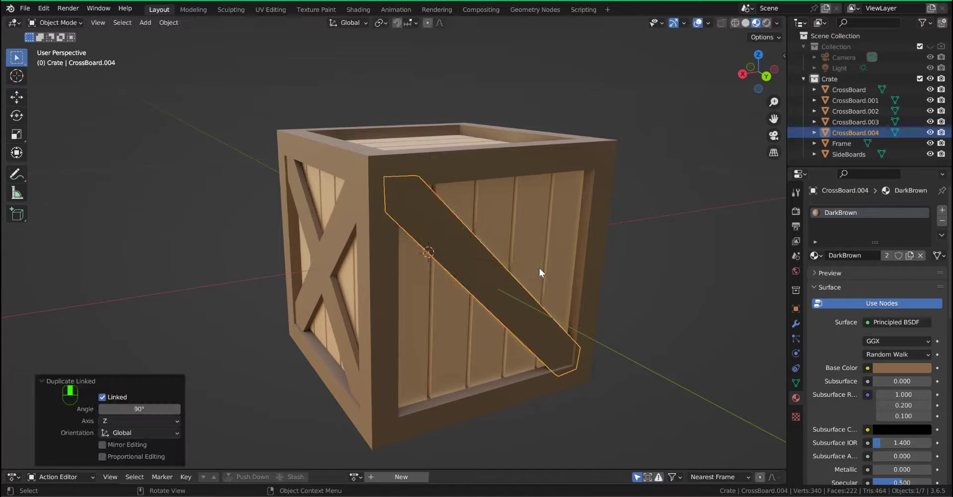
# Make a linked duplicate of the single diagonal board and rotate it 180° about the global Z axis onto the opposite side
pyautogui.click(467, 249)
pyautogui.hotkey('alt', 'd')
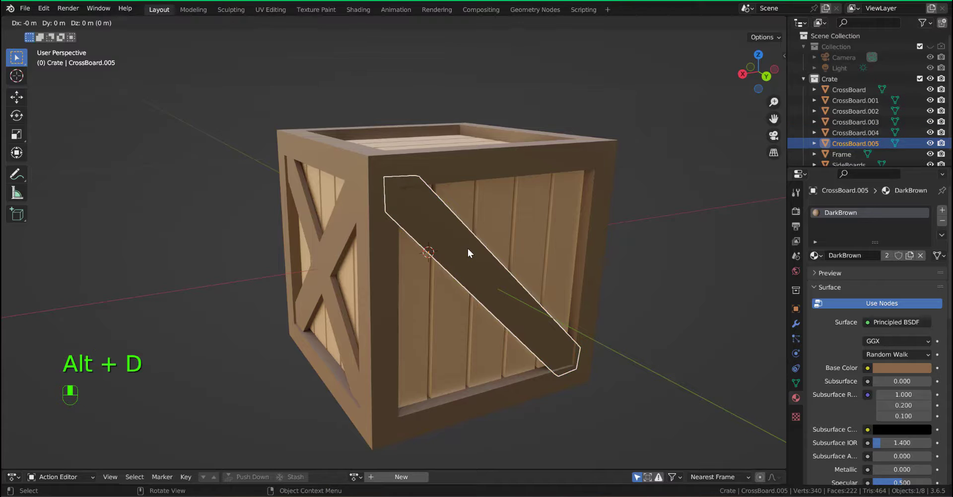
pyautogui.write('rz')
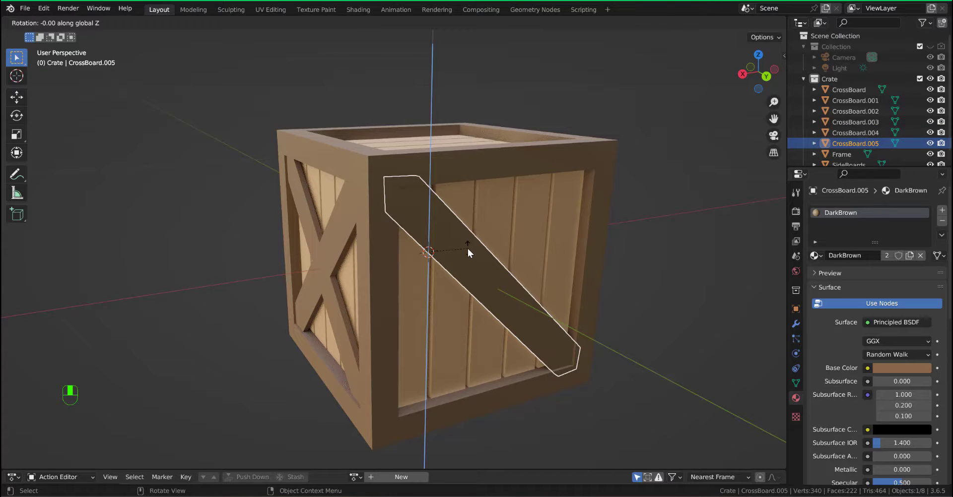
pyautogui.write('1')
pyautogui.write('80')
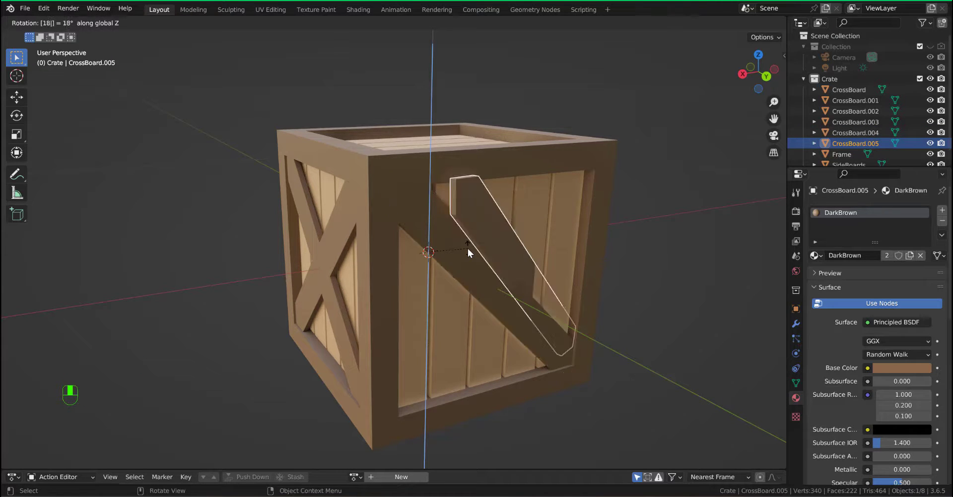
pyautogui.press('Return')
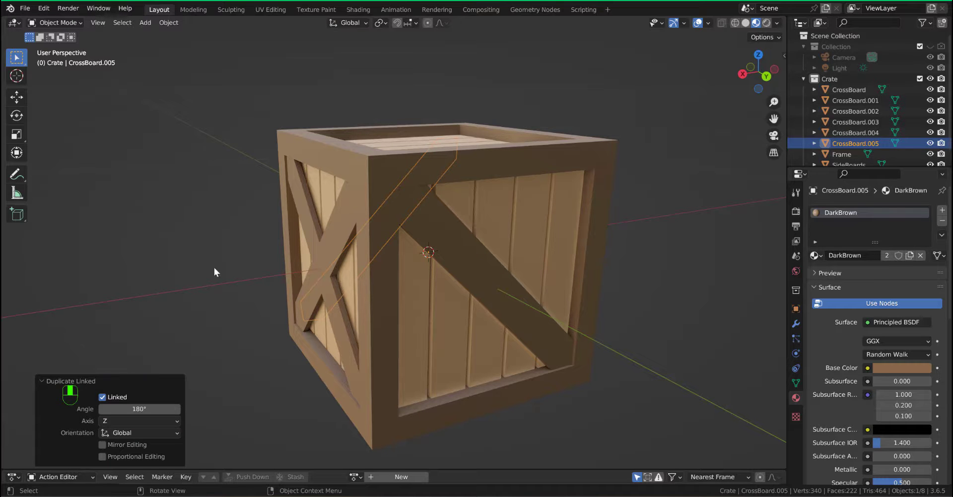
pyautogui.click(163, 254)
# Make linked duplicates of an X-shaped board pair and rotate them 90° about the global Y axis onto the crate's underside
pyautogui.moveTo(163, 254); pyautogui.dragTo(351, 159, button='middle')
pyautogui.click(357, 159)
pyautogui.keyDown('shift'); pyautogui.click(439, 164); pyautogui.keyUp('shift')
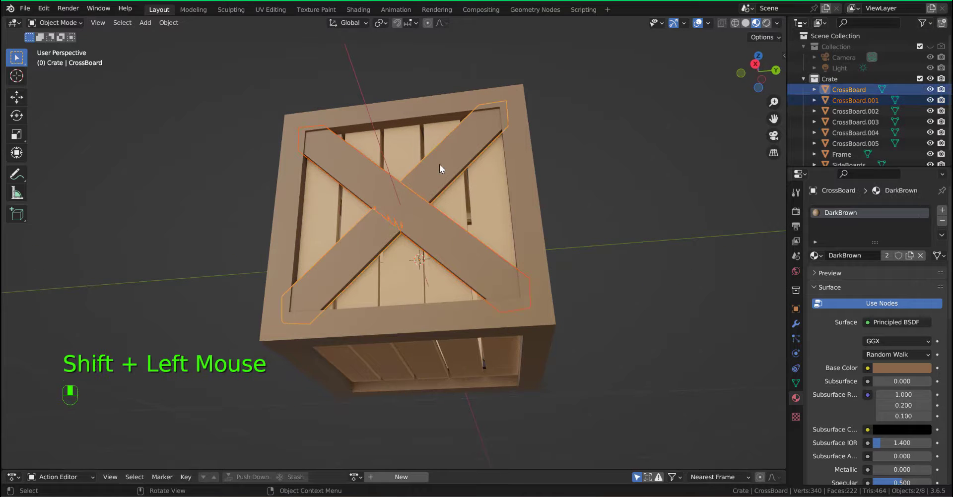
pyautogui.hotkey('alt', 'd')
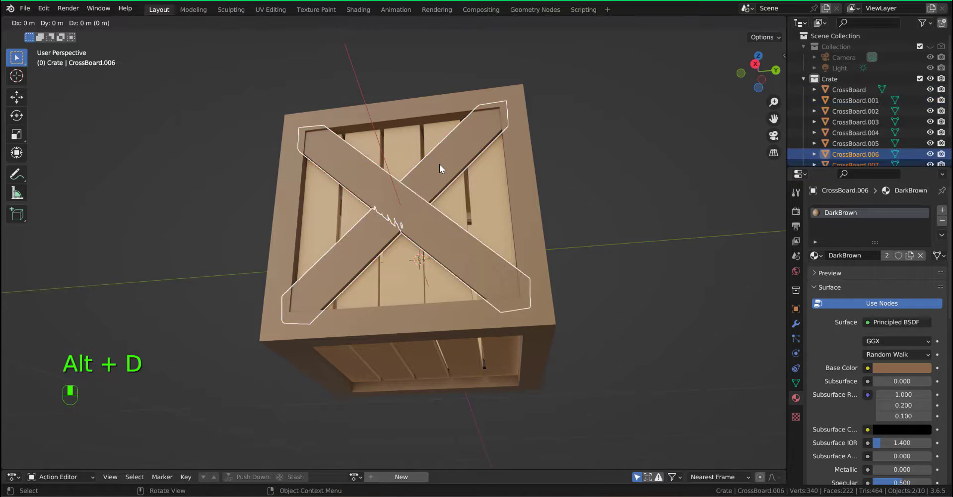
pyautogui.write('ry')
pyautogui.write('90')
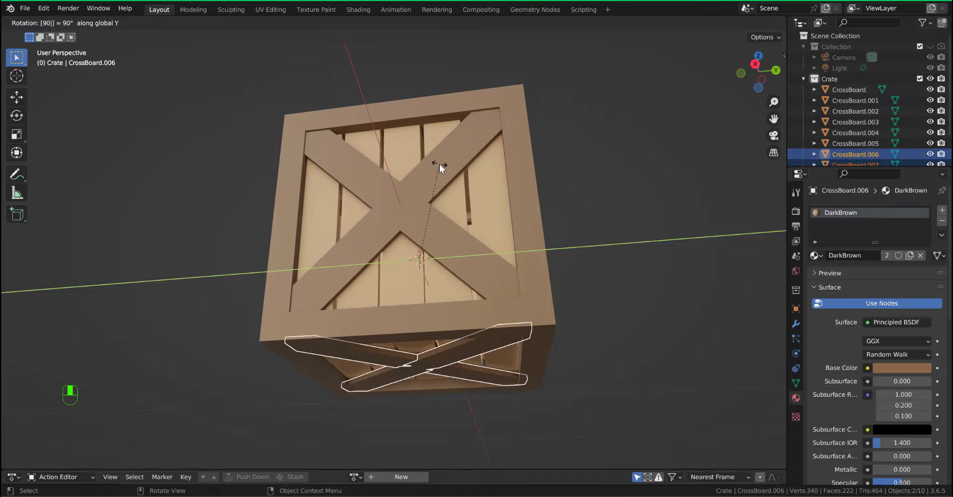
pyautogui.press('Return')
pyautogui.click(701, 179)
pyautogui.moveTo(701, 180); pyautogui.dragTo(545, 243, button='middle')
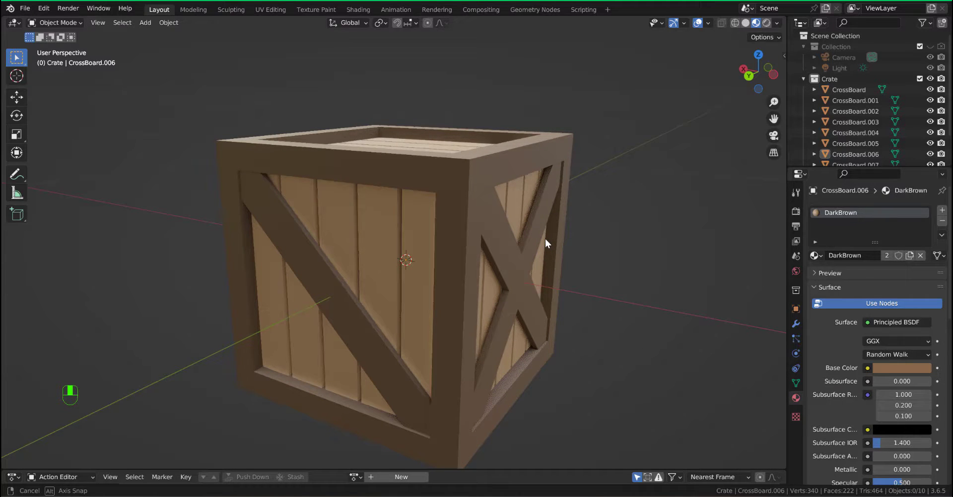
pyautogui.moveTo(545, 239); pyautogui.dragTo(545, 239, button='middle')
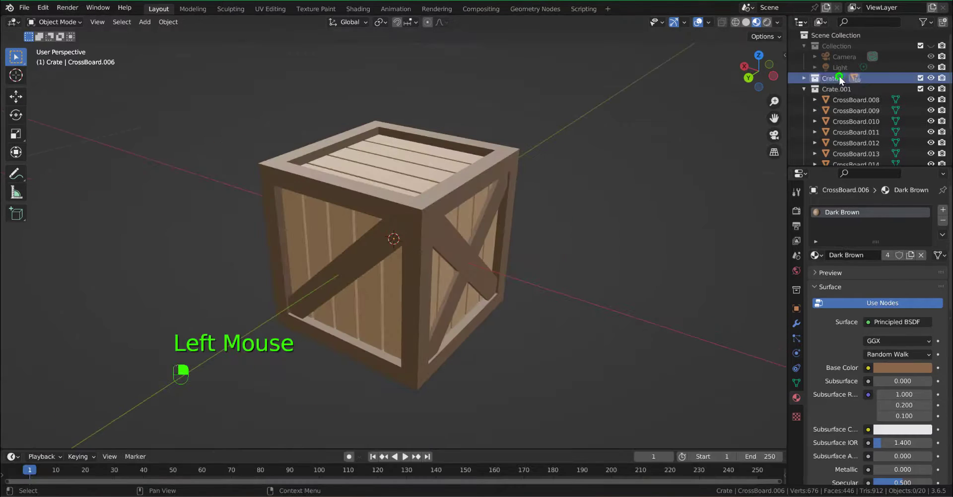
# Rename the original Crate collection to CrateBackup
pyautogui.doubleClick(838, 78)
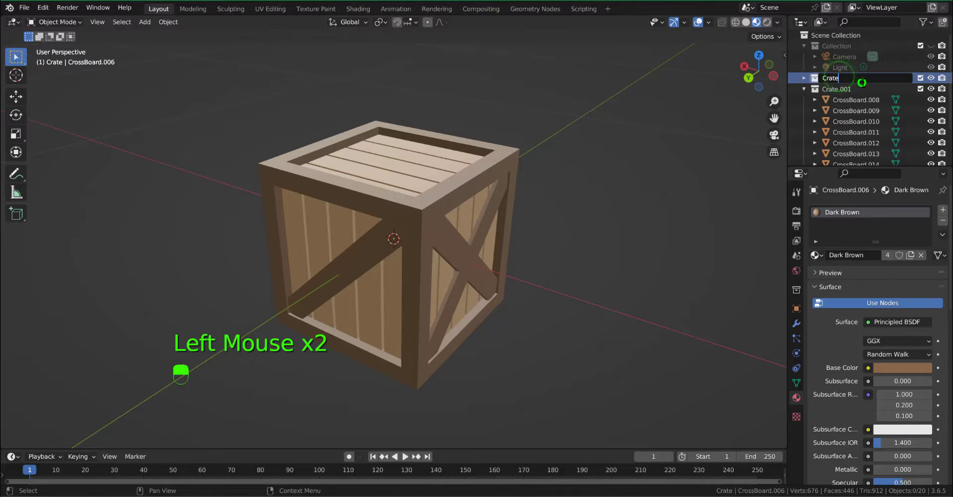
pyautogui.click(862, 81)
pyautogui.write('Backup')
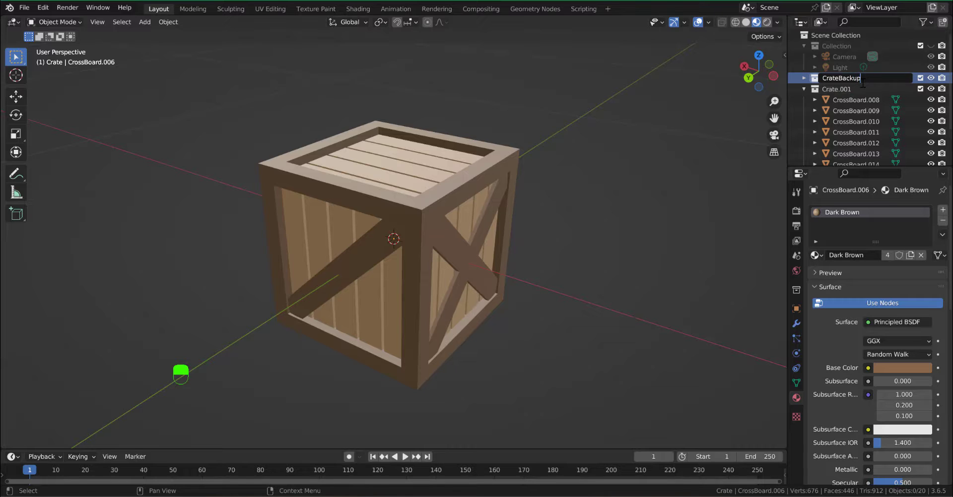
pyautogui.press('Return')
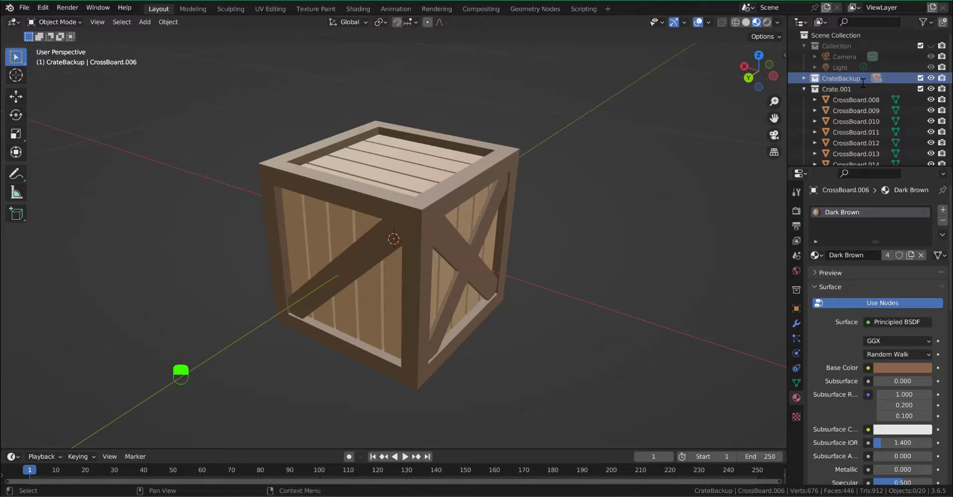
# Hide the CrateBackup collection in the viewport and disable it in renders, keeping it included in the view layer
pyautogui.click(926, 79)
pyautogui.click(930, 79)
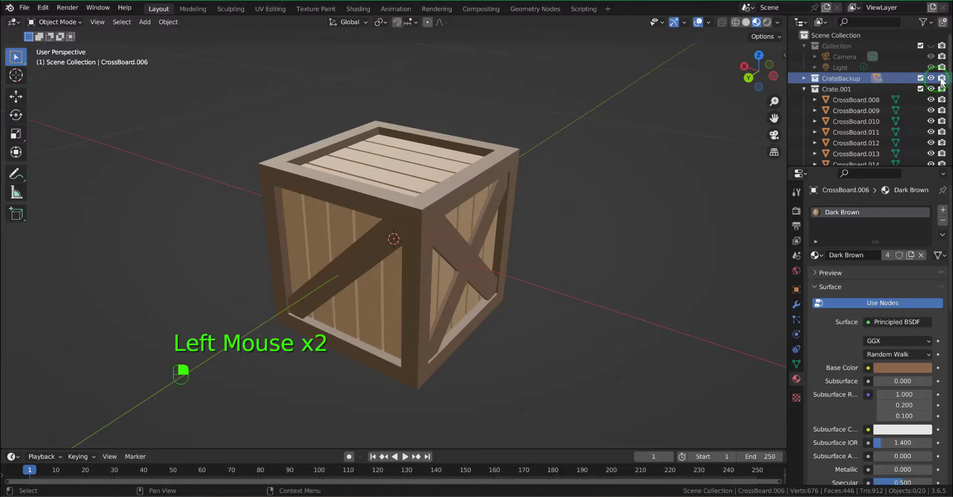
pyautogui.click(941, 78)
pyautogui.click(920, 78)
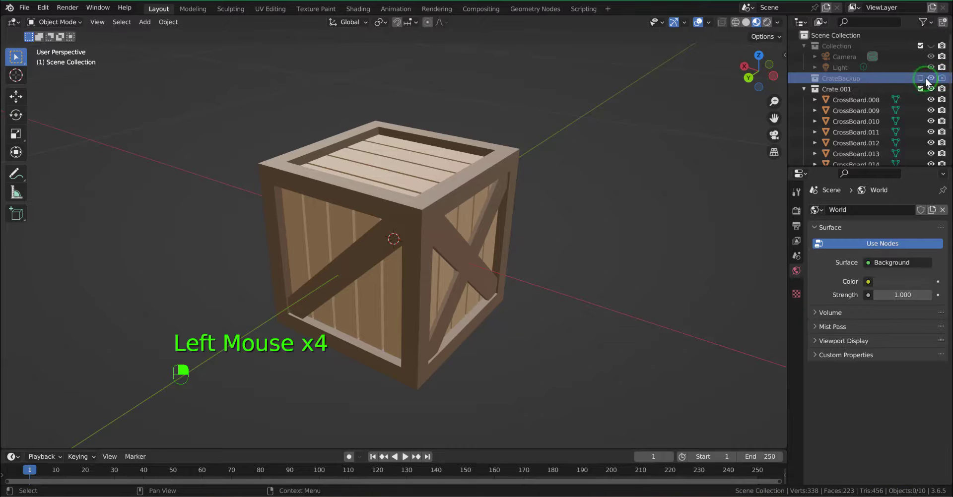
pyautogui.click(920, 78)
pyautogui.click(931, 78)
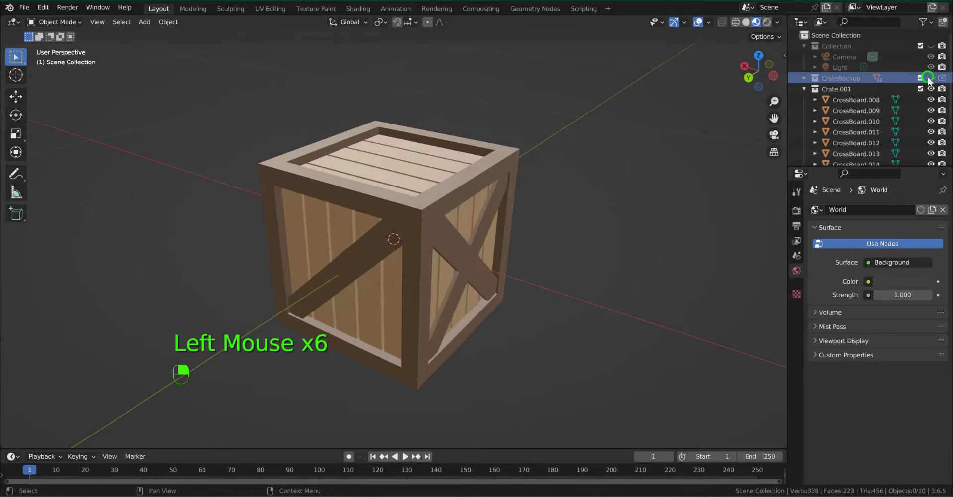
# Select every object in the Crate.001 collection with Frame.001 active and join them into one mesh
pyautogui.click(855, 99)
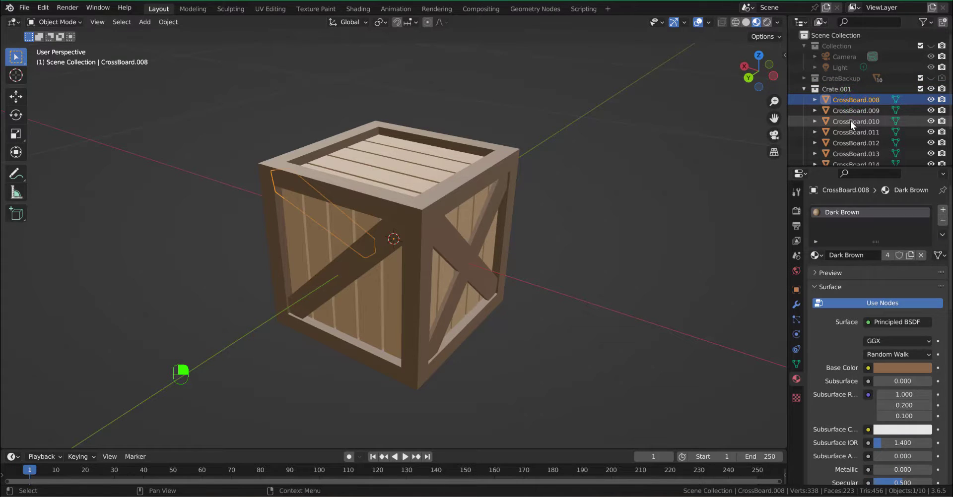
pyautogui.scroll(-4, 843, 123)
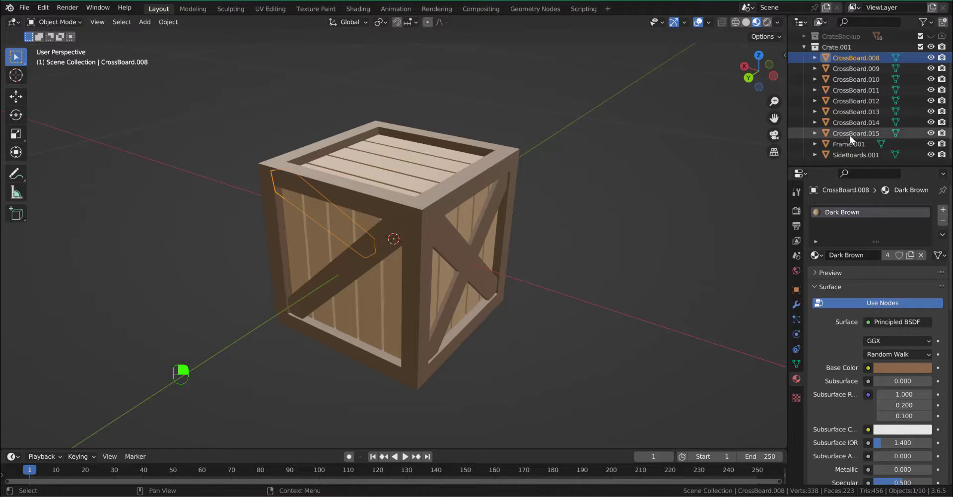
pyautogui.keyDown('shift'); pyautogui.click(864, 155); pyautogui.keyUp('shift')
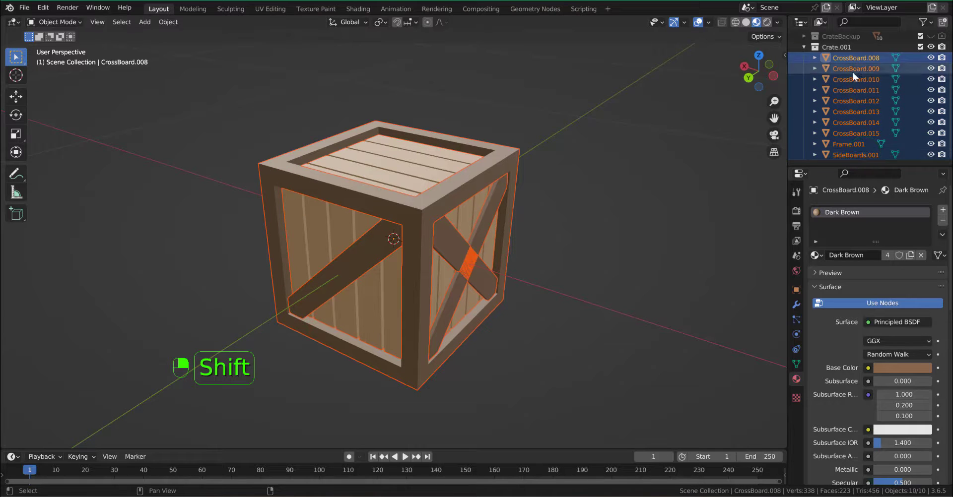
pyautogui.keyDown('ctrl'); pyautogui.click(851, 144); pyautogui.keyUp('ctrl')
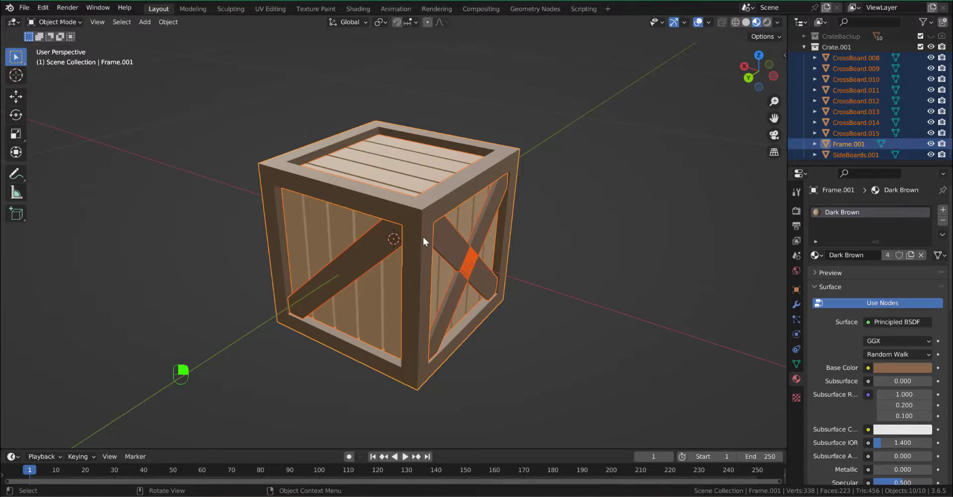
pyautogui.hotkey('ctrl', 'j')
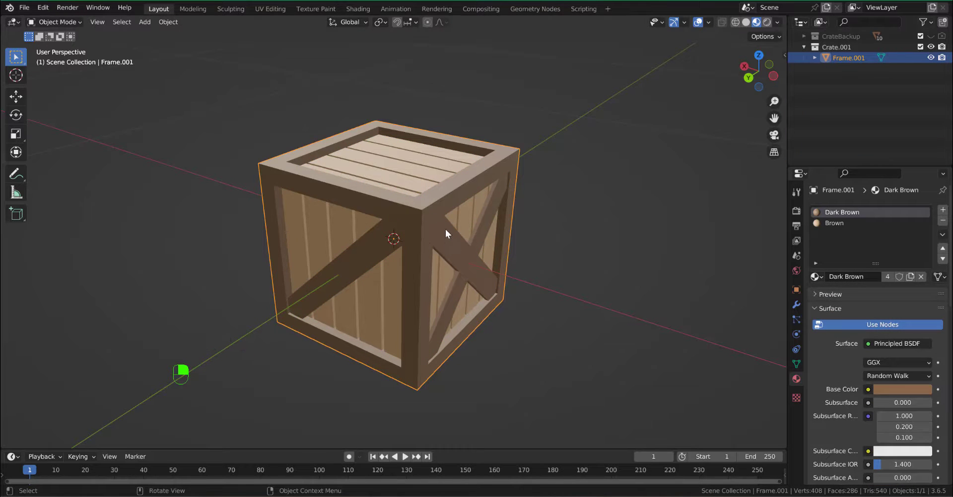
# Rename the joined Frame.001 object to Crate
pyautogui.scroll(2, 836, 121)
pyautogui.press('F2')
pyautogui.write('C')
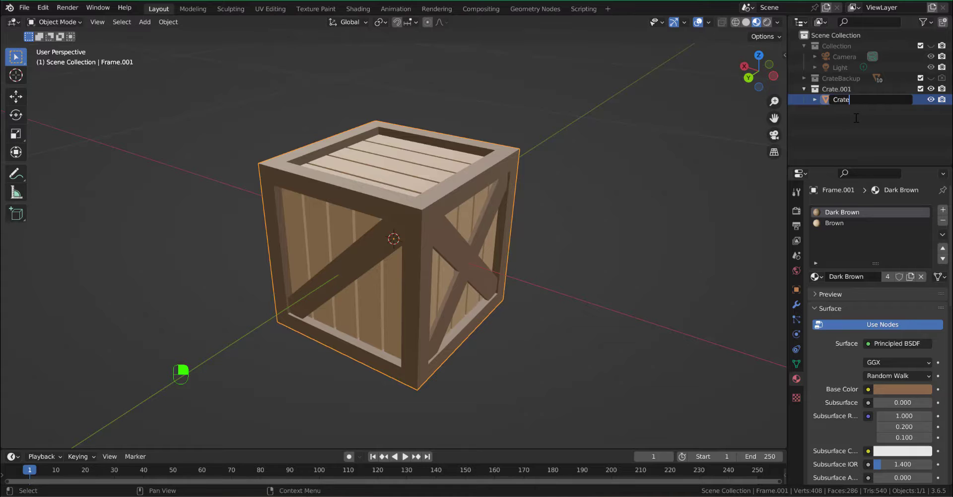
pyautogui.write('rate')
pyautogui.press('Return')
# Start a glTF 2.0 export of the selected crate with the file name Crate.glb
pyautogui.moveTo(443, 207); pyautogui.dragTo(577, 186, button='middle')
pyautogui.click(437, 199)
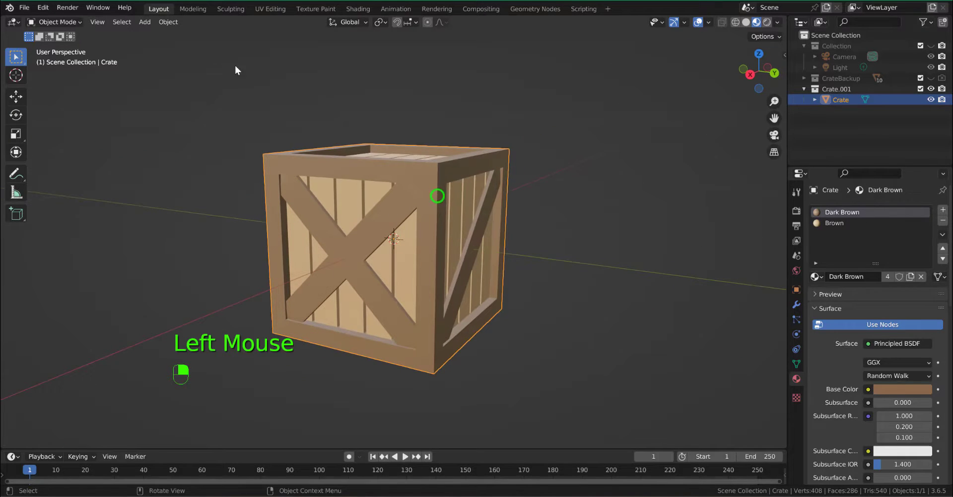
pyautogui.click(22, 8)
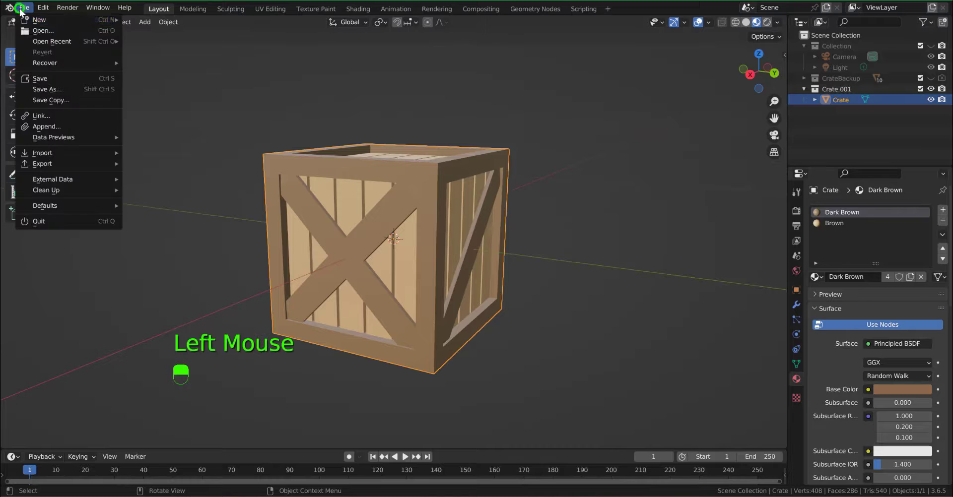
pyautogui.click(58, 164)
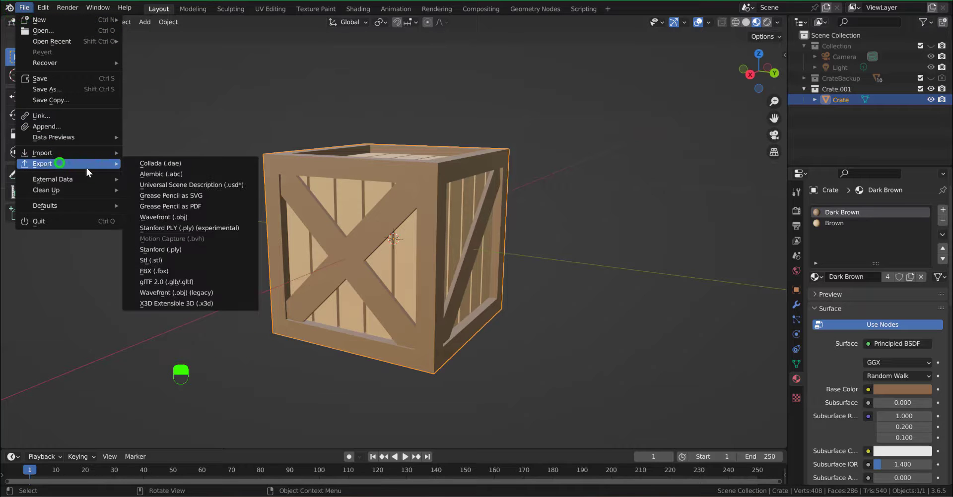
pyautogui.click(199, 284)
pyautogui.click(203, 404)
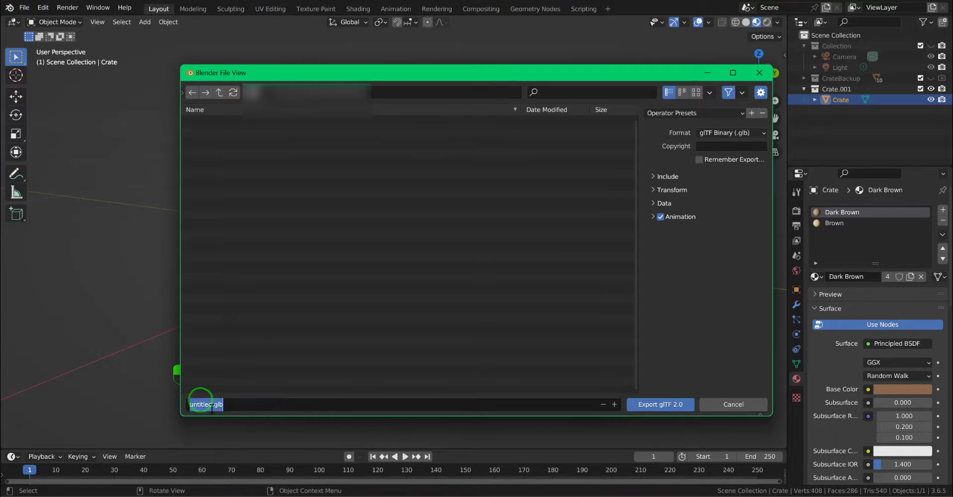
pyautogui.write('Crate')
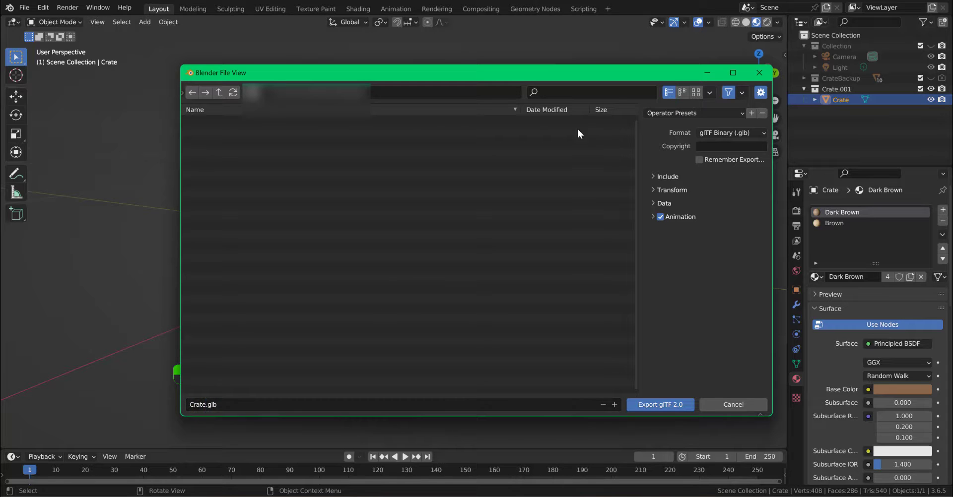
# Limit the export to selected and renderable objects, review the transform and mesh data options, and export the file
pyautogui.click(654, 176)
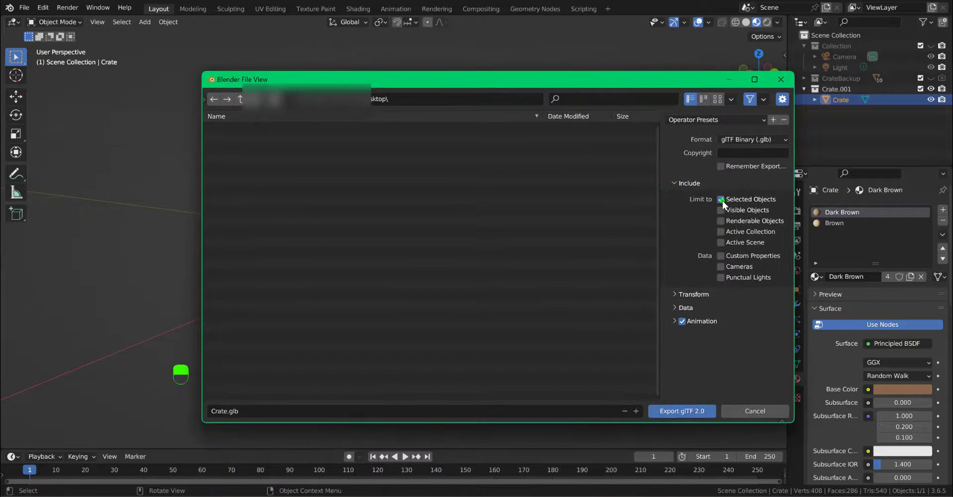
pyautogui.click(721, 221)
pyautogui.click(675, 292)
pyautogui.click(673, 328)
pyautogui.scroll(-2, 695, 337)
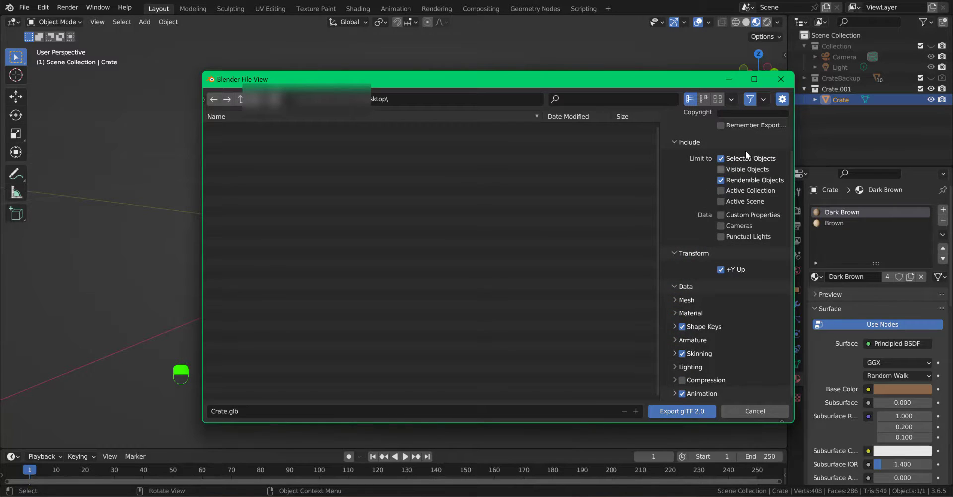
pyautogui.moveTo(682, 80); pyautogui.dragTo(643, 91)
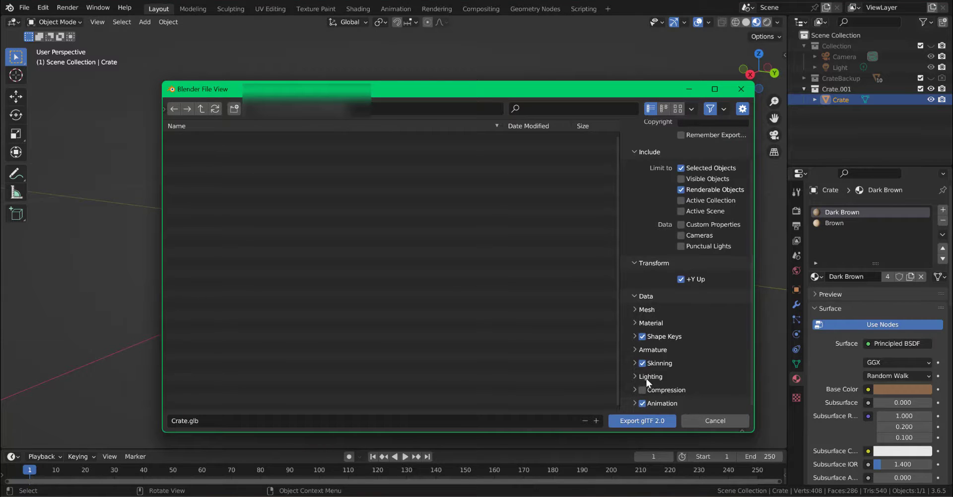
pyautogui.click(642, 309)
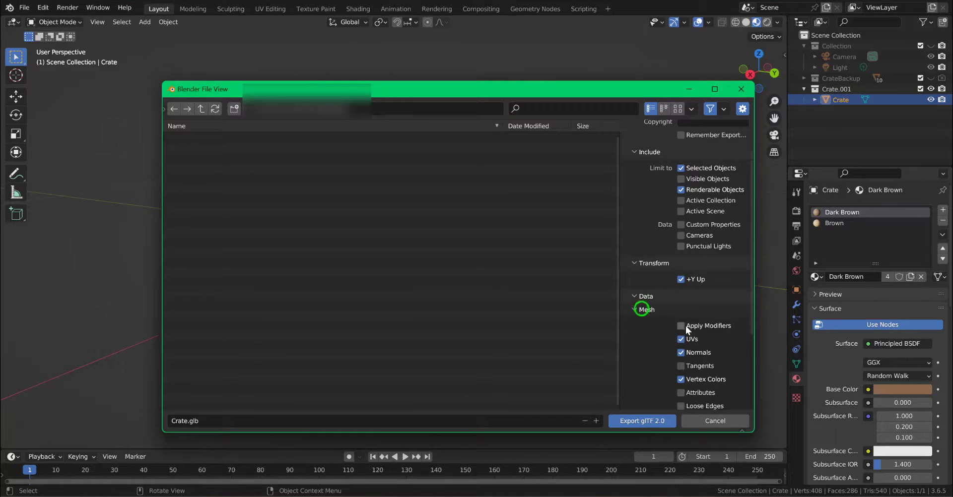
pyautogui.click(642, 310)
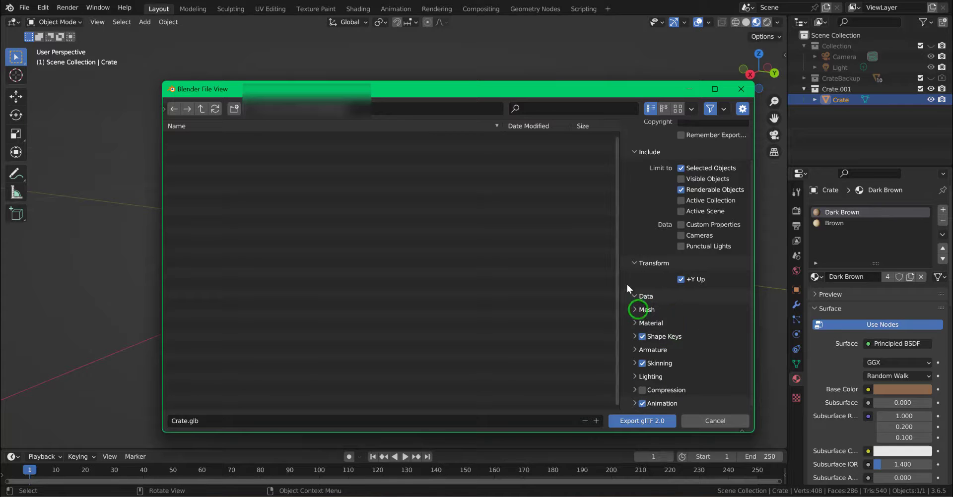
pyautogui.click(637, 297)
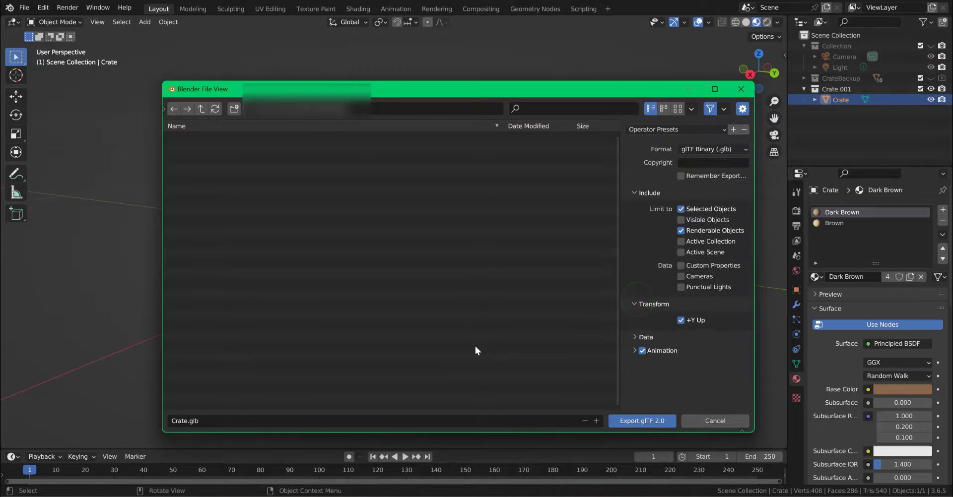
pyautogui.click(654, 423)
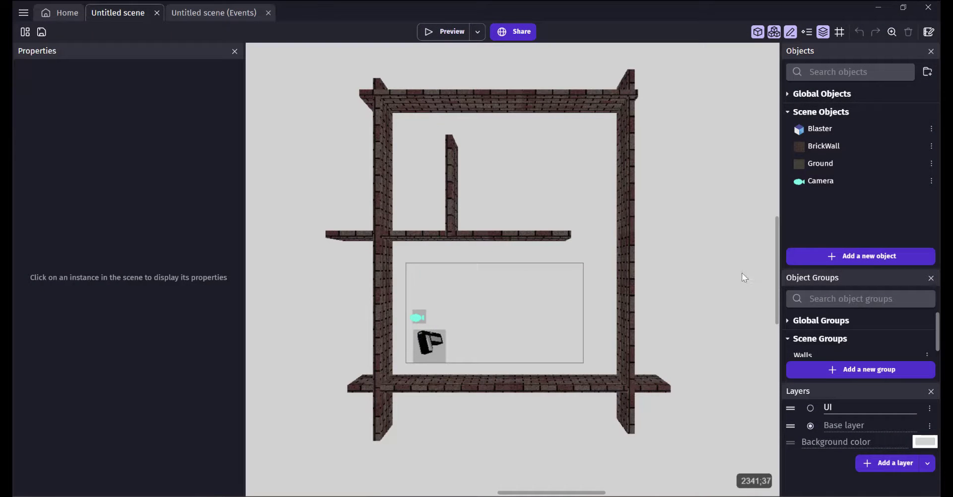
# Switch to GDevelop and add a new 3D model object named Crate to the scene objects
pyautogui.click(808, 256)
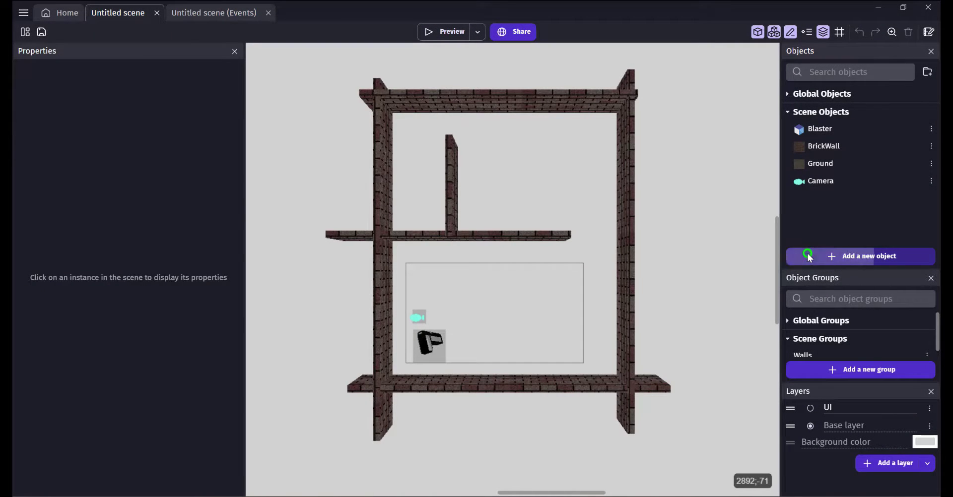
pyautogui.click(188, 268)
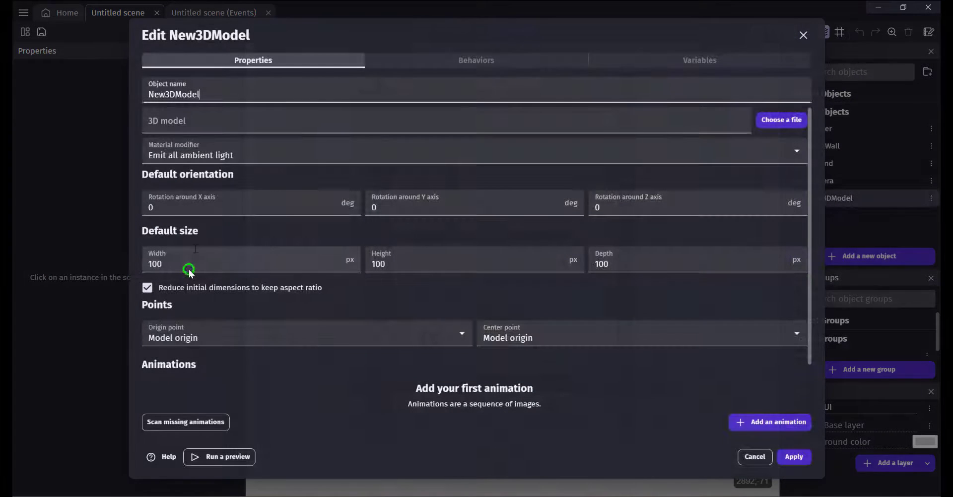
pyautogui.doubleClick(217, 94)
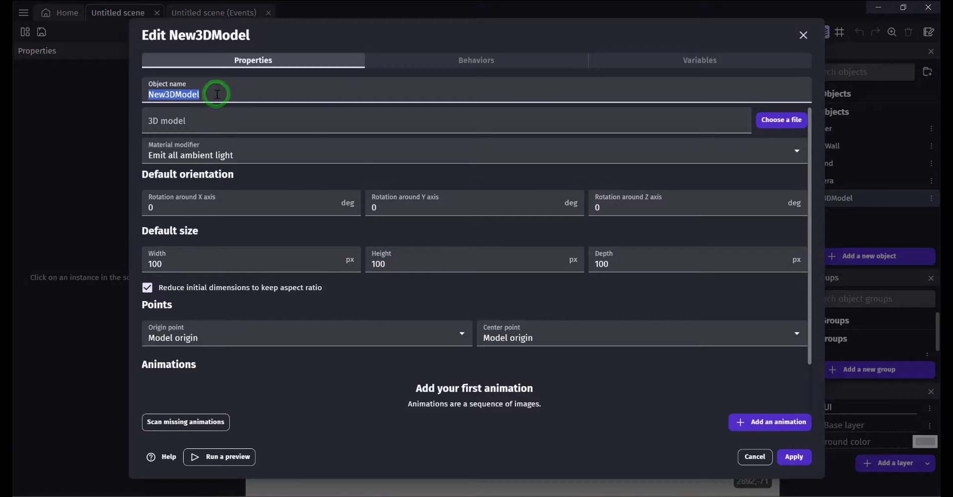
pyautogui.write('Crate')
# Load Crate.glb from the Desktop as the object's 3D model, copying it into the project, and place an instance in front of the camera
pyautogui.click(214, 119)
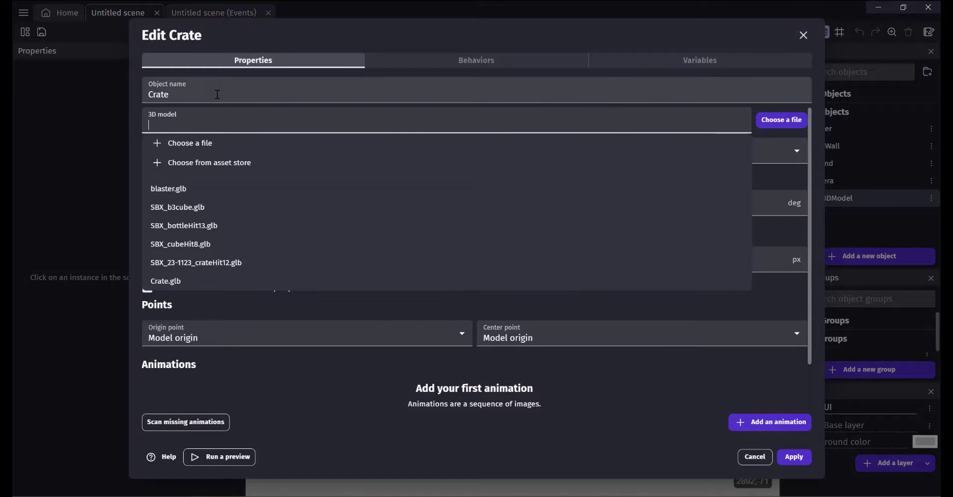
pyautogui.click(205, 142)
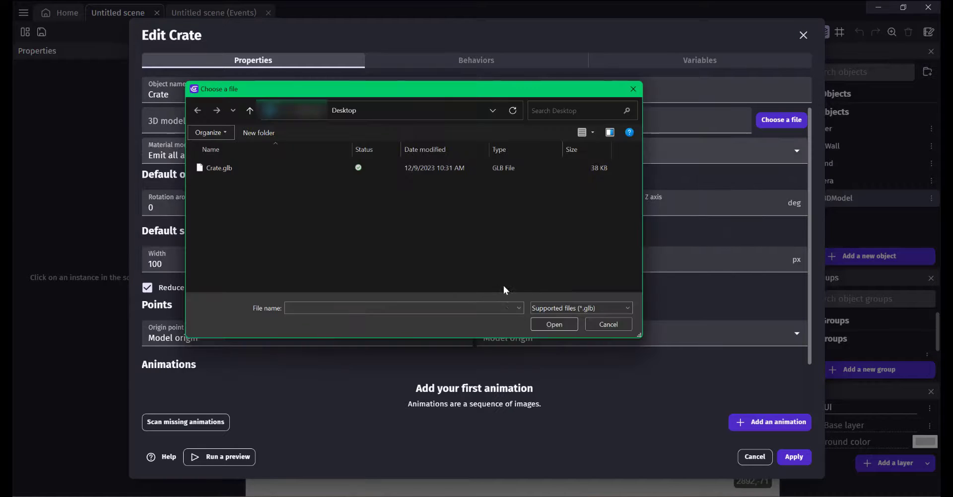
pyautogui.doubleClick(225, 169)
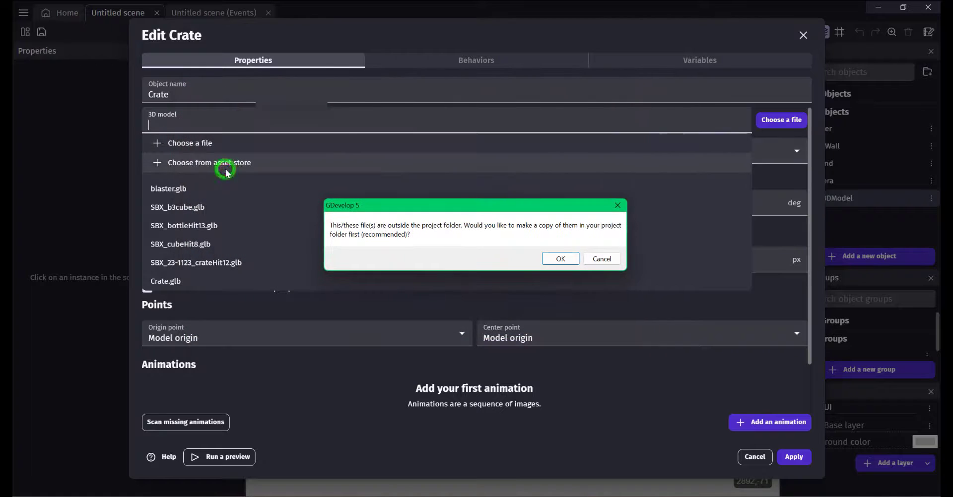
pyautogui.click(559, 259)
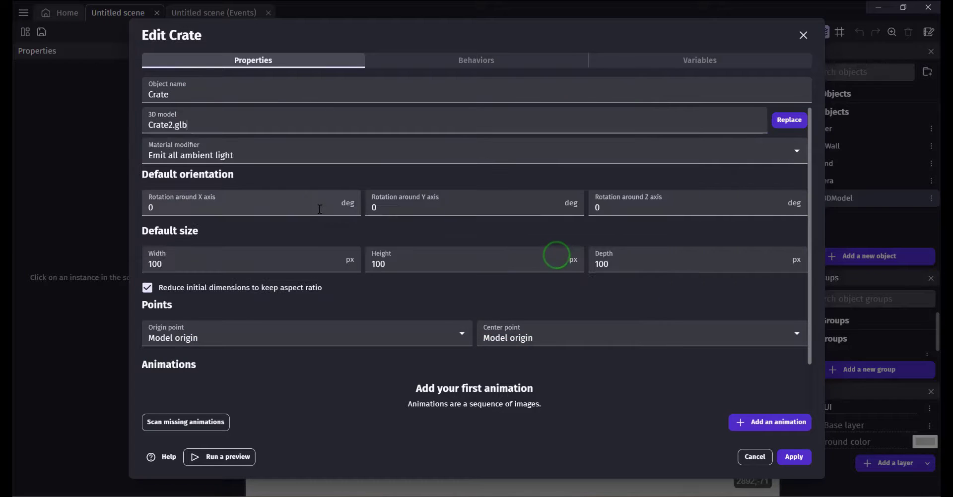
pyautogui.scroll(-1, 615, 387)
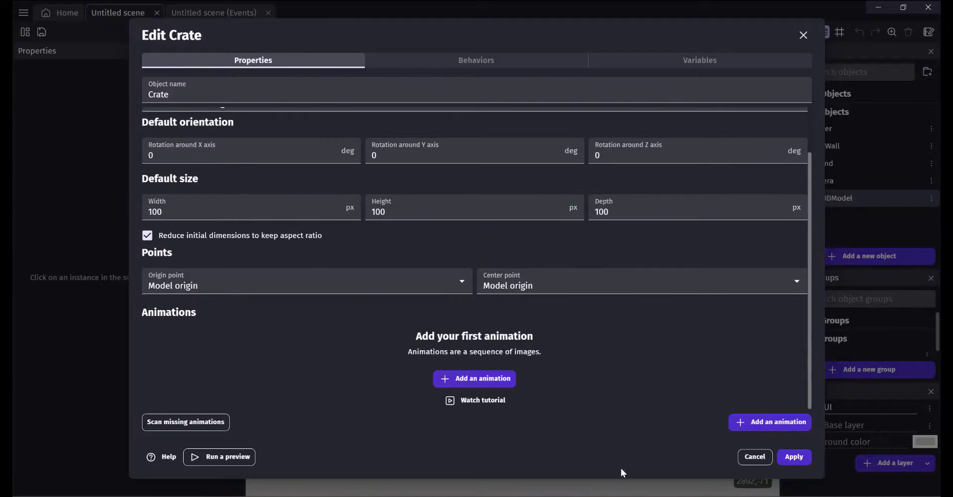
pyautogui.click(796, 457)
pyautogui.moveTo(808, 198); pyautogui.dragTo(467, 312)
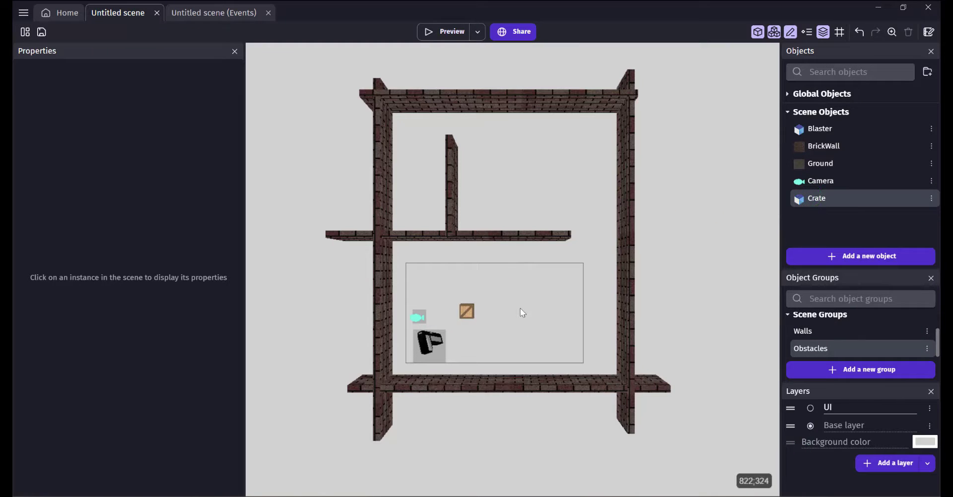
# Set the placed crate's rotation to 270 on X and 45 on Z, and preview the scene
pyautogui.click(468, 311)
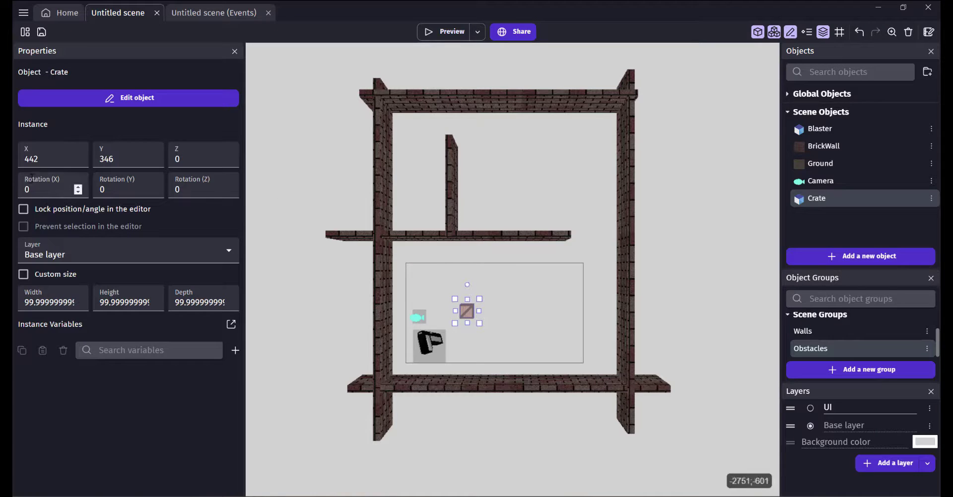
pyautogui.press('BackSpace')
pyautogui.write('270')
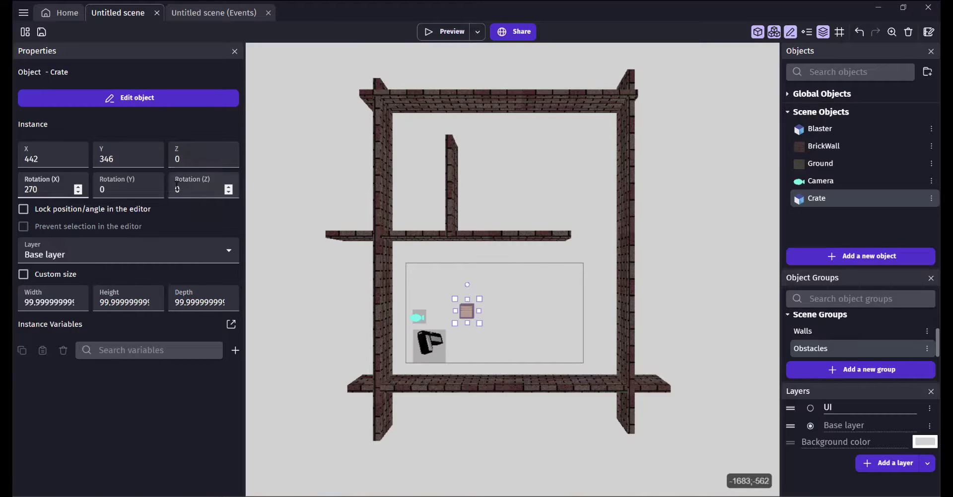
pyautogui.click(198, 194)
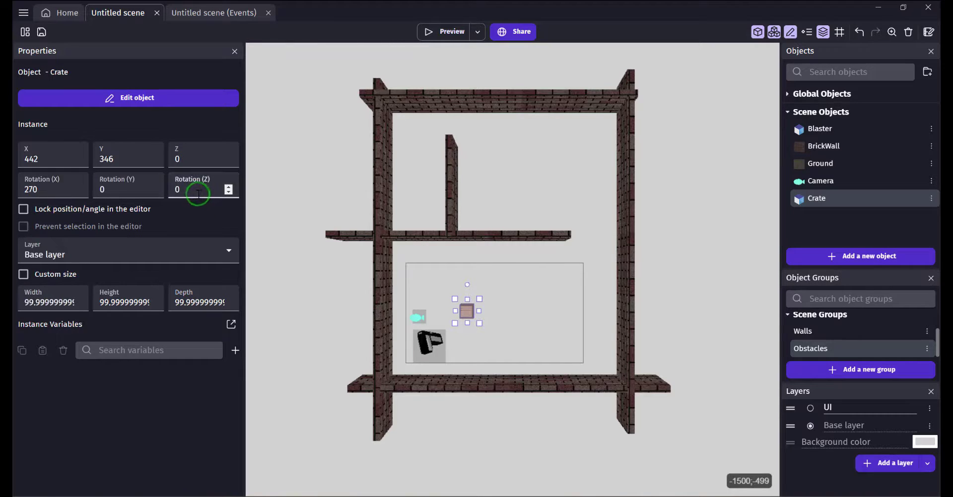
pyautogui.write('45')
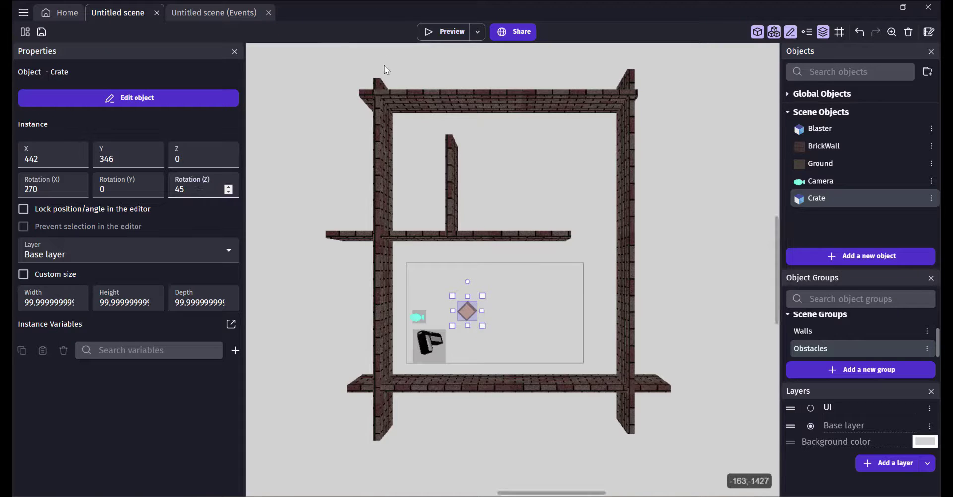
pyautogui.click(430, 33)
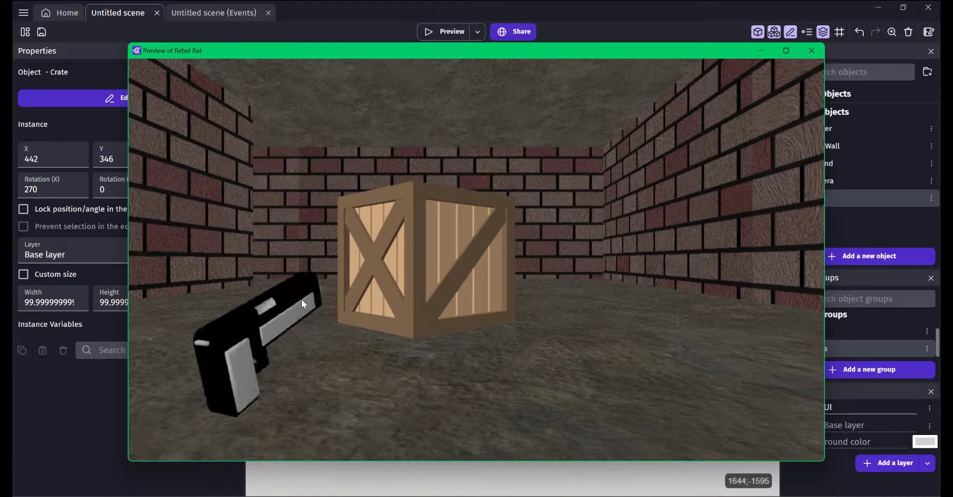
pyautogui.click(811, 50)
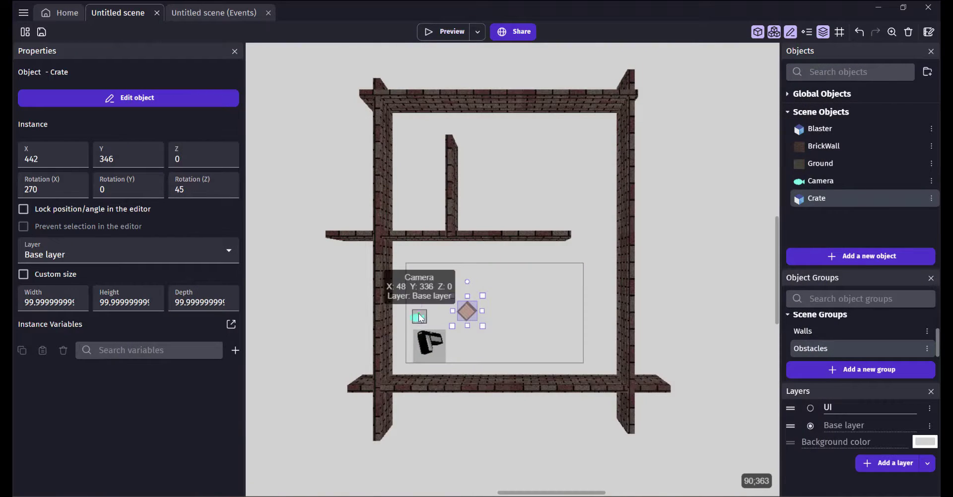
# Raise the Camera instance to a Z position of 64 and preview the scene
pyautogui.click(418, 317)
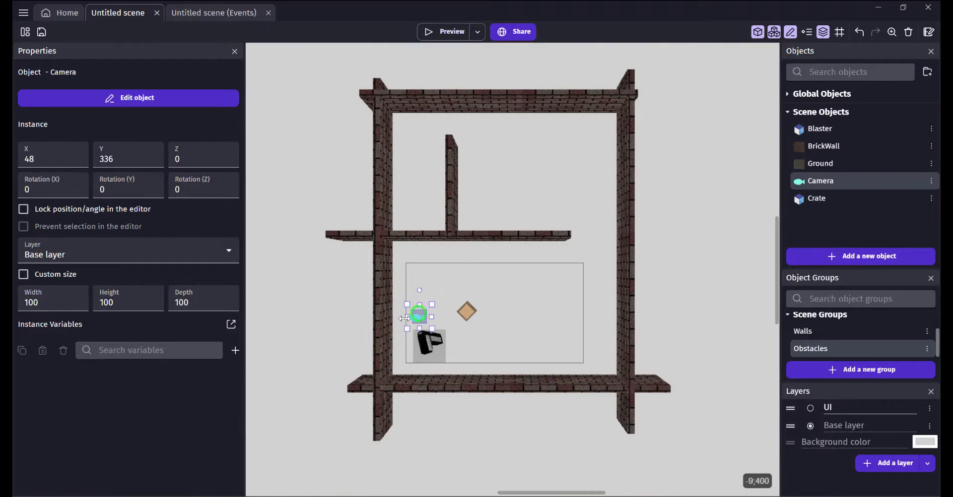
pyautogui.click(195, 164)
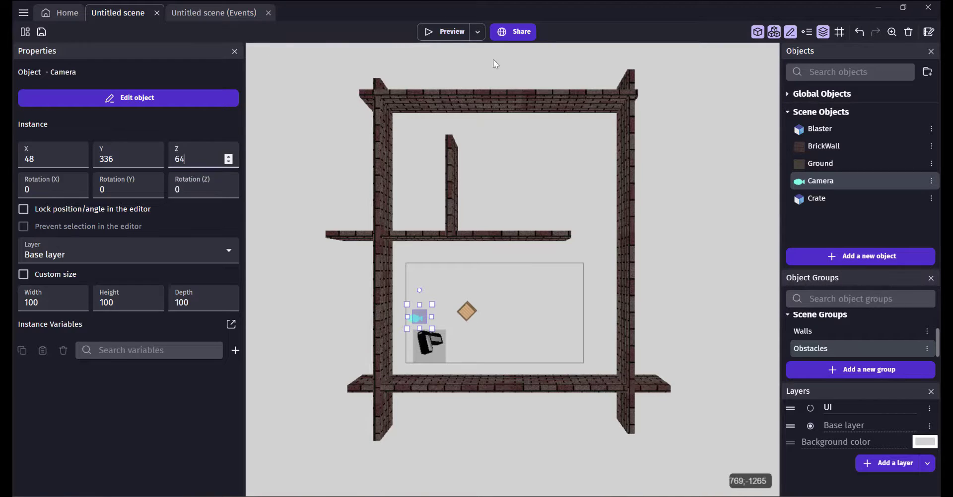
pyautogui.click(430, 32)
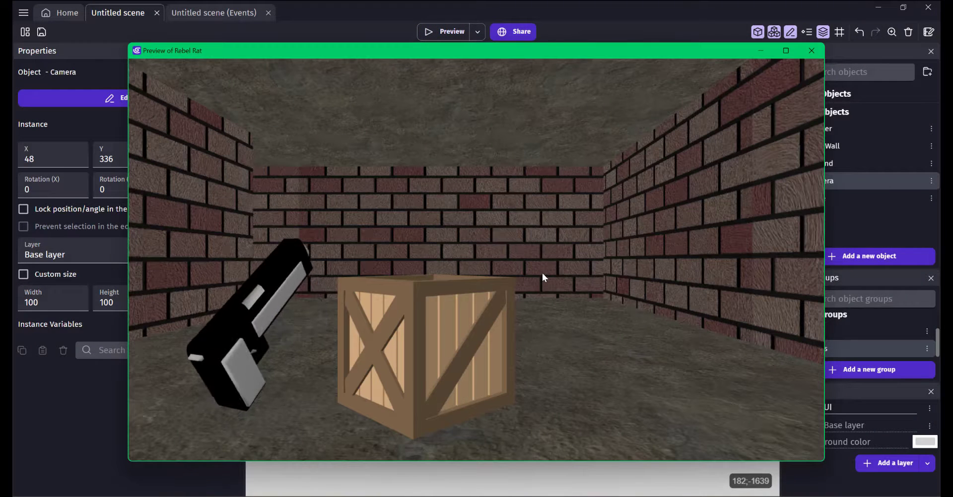
pyautogui.click(811, 54)
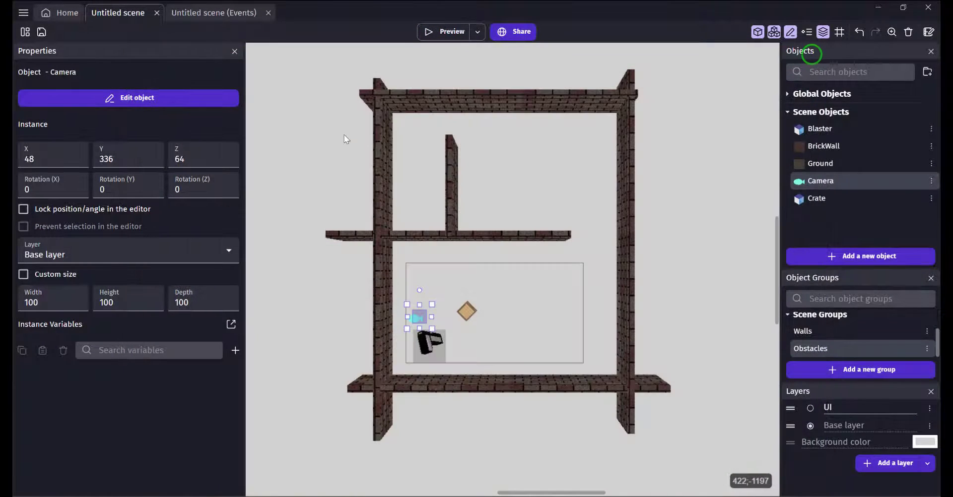
# Reset the Camera instance's Z position to 0 and deselect it
pyautogui.click(188, 159)
pyautogui.press('BackSpace')
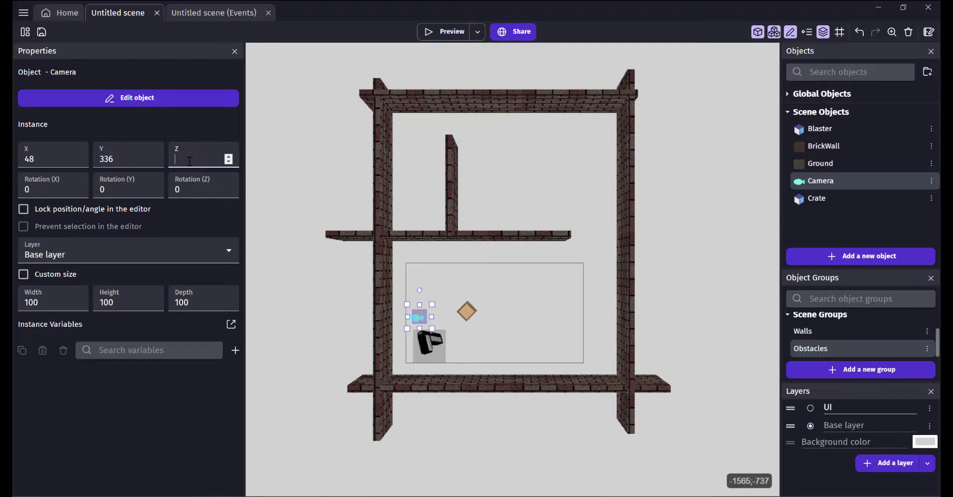
pyautogui.write('0')
pyautogui.click(319, 323)
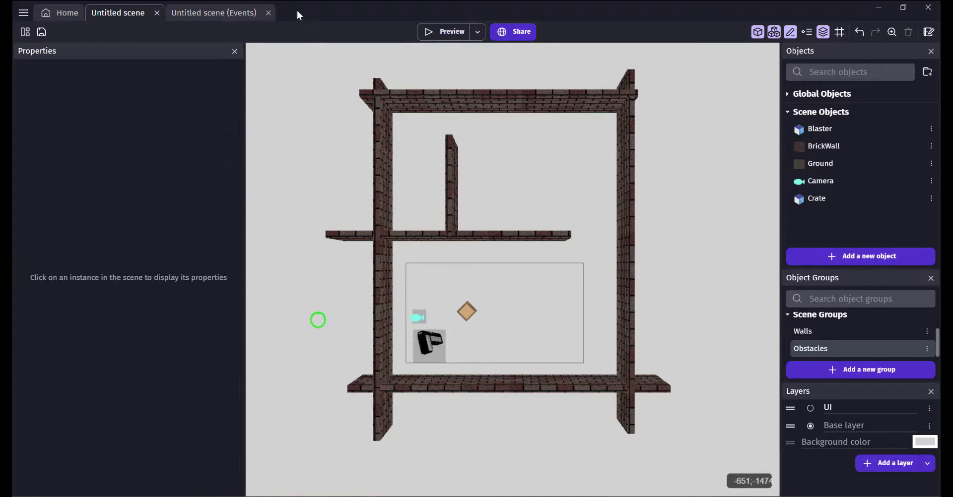
# Add an action setting the Camera's Z elevation to 64 to the condition-less event in the Camera Setup group
pyautogui.click(221, 12)
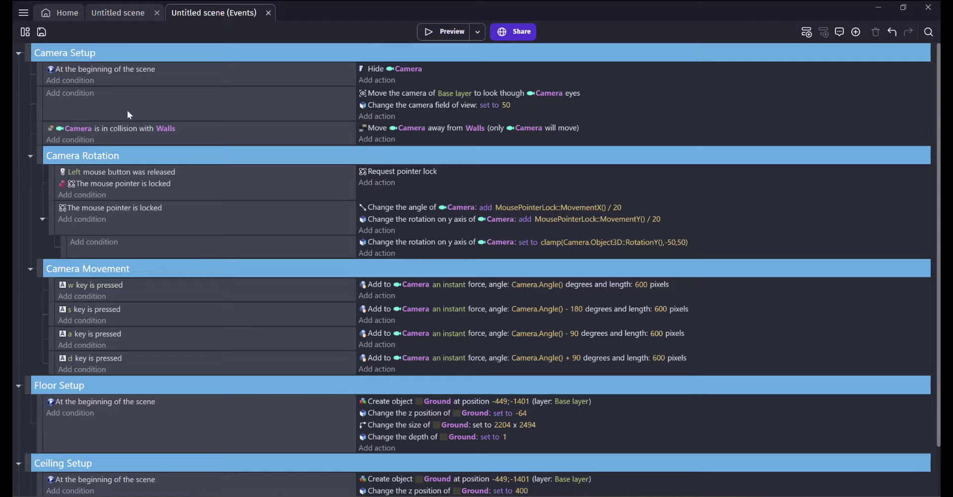
pyautogui.click(379, 116)
pyautogui.click(79, 160)
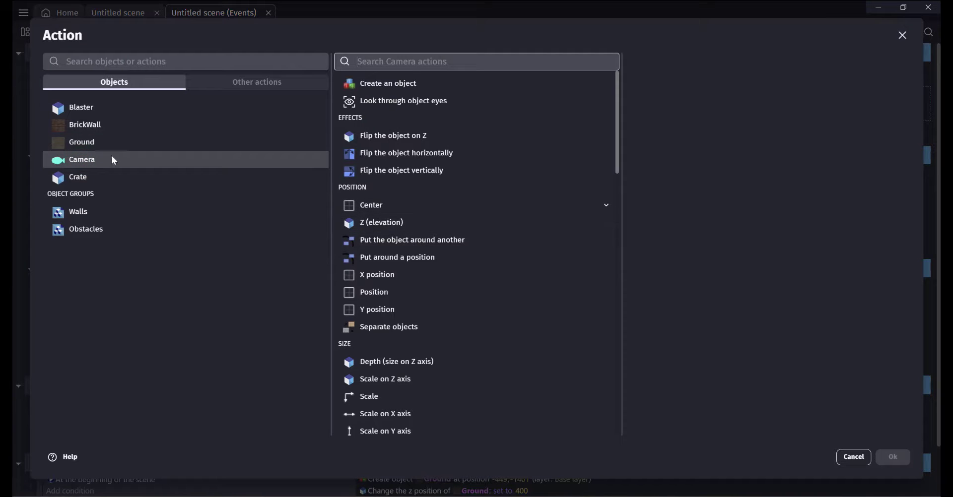
pyautogui.click(377, 222)
pyautogui.click(688, 165)
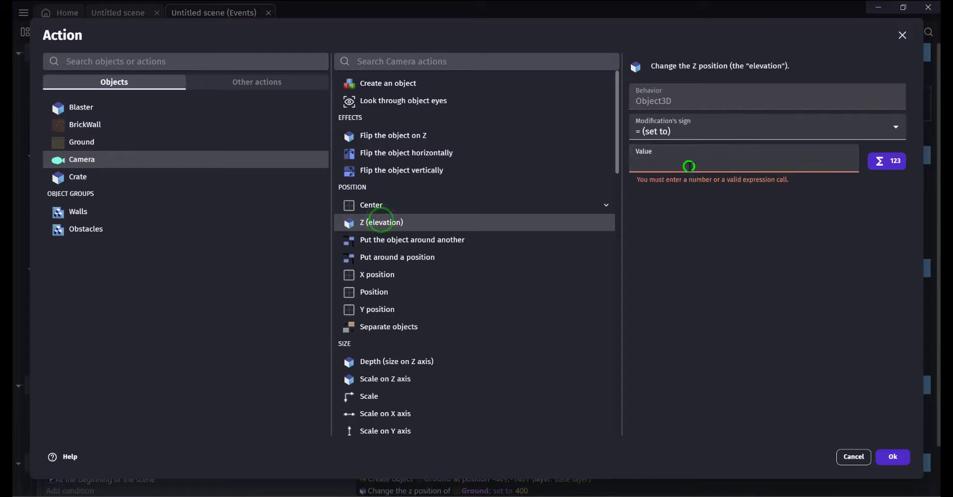
pyautogui.write('64')
pyautogui.click(892, 456)
# Preview the scene, walk forward toward the crate, and close the preview
pyautogui.click(427, 33)
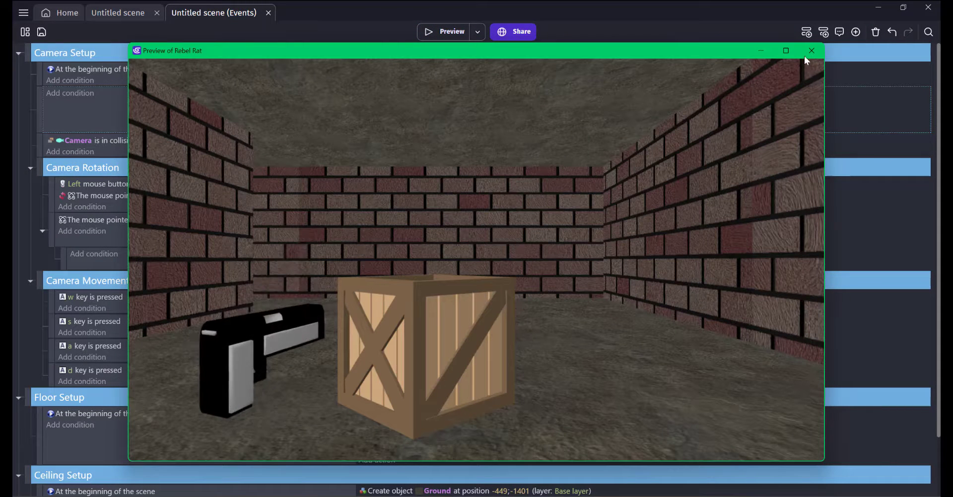
pyautogui.press('w')
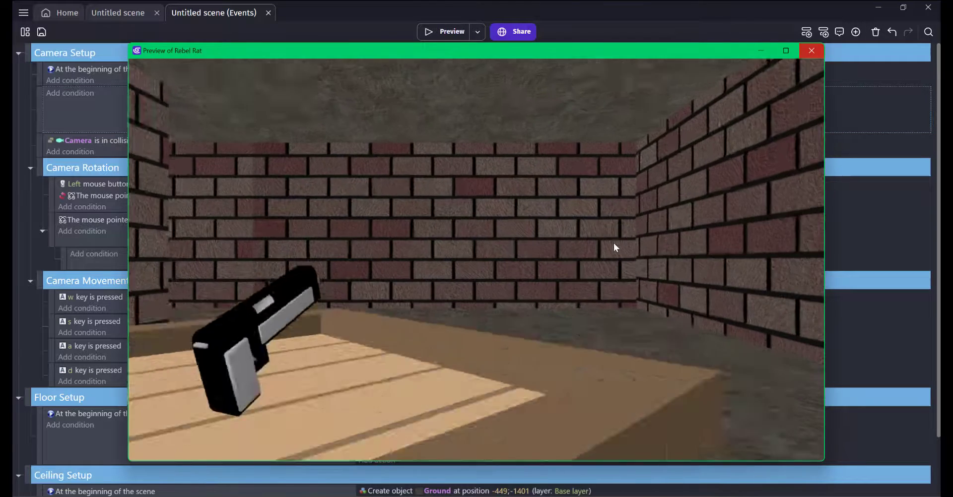
pyautogui.click(812, 51)
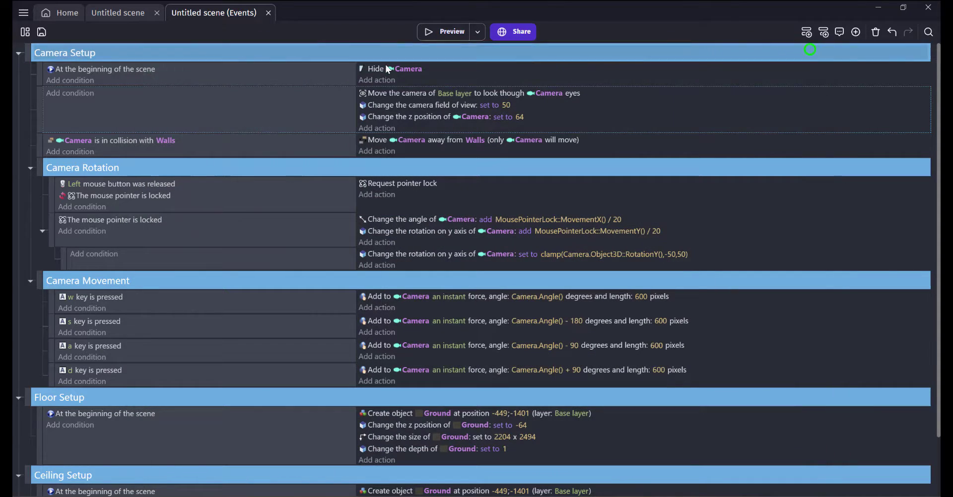
# Create a scene object group named Obstacles and add the Crate object to it
pyautogui.click(111, 14)
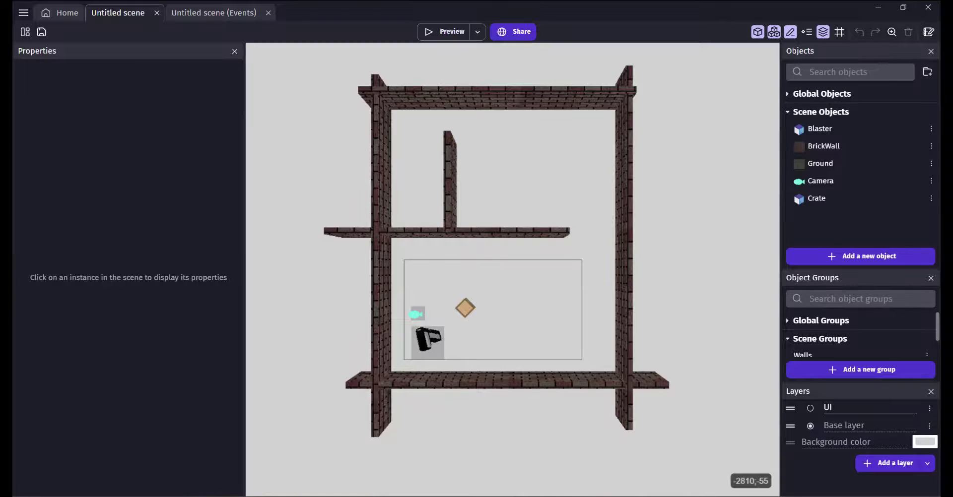
pyautogui.click(861, 370)
pyautogui.write('Obstacles')
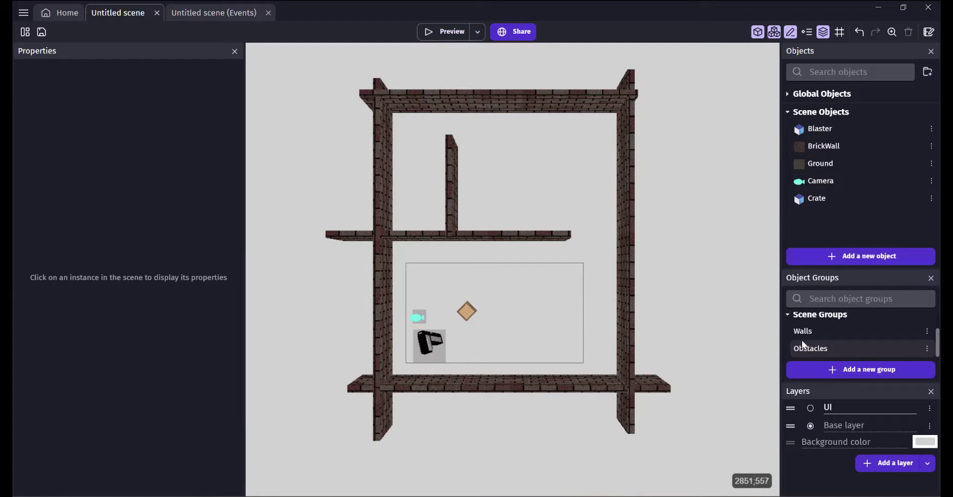
pyautogui.click(802, 341)
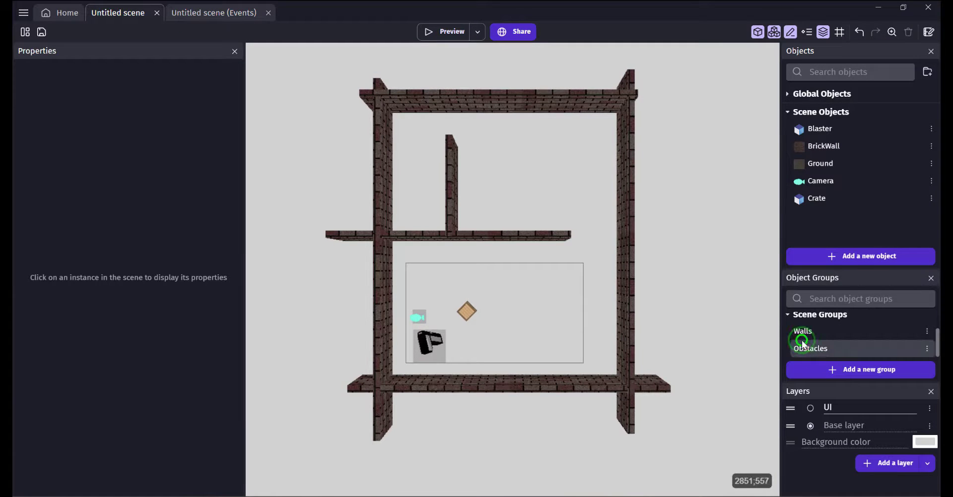
pyautogui.click(814, 349)
pyautogui.click(332, 249)
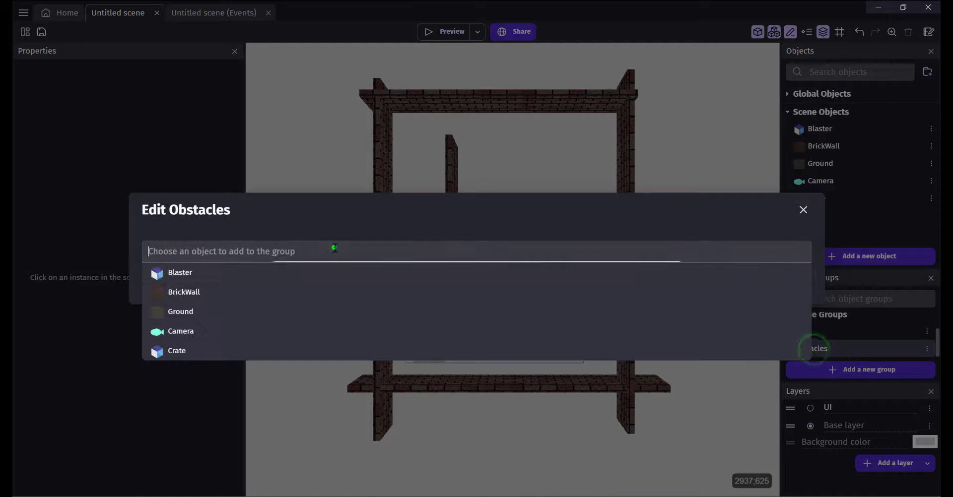
pyautogui.click(189, 330)
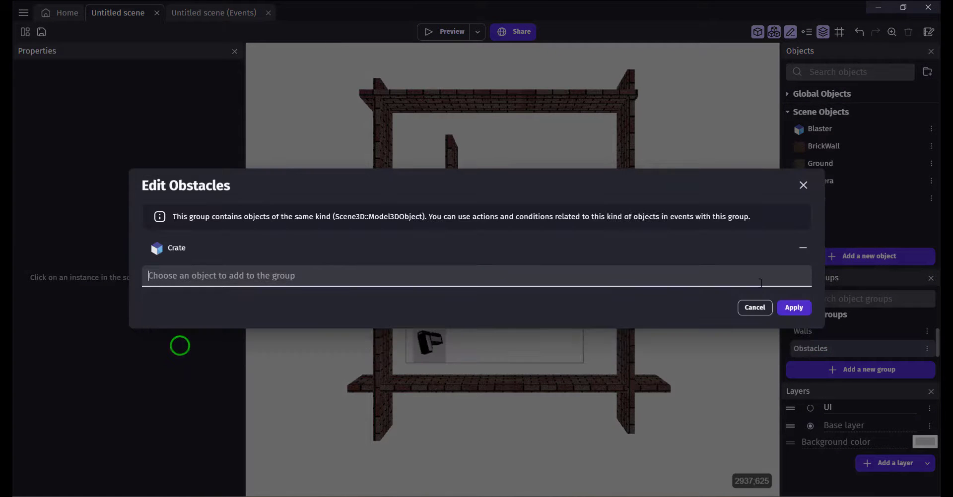
pyautogui.click(803, 309)
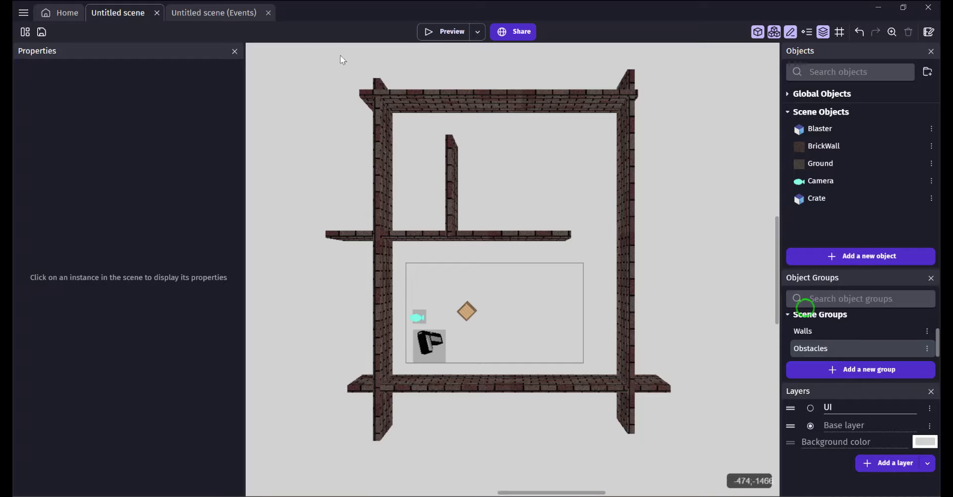
# Copy the Camera–Walls collision event and place the copy below the Ceiling Setup group at the top level of the events
pyautogui.click(201, 13)
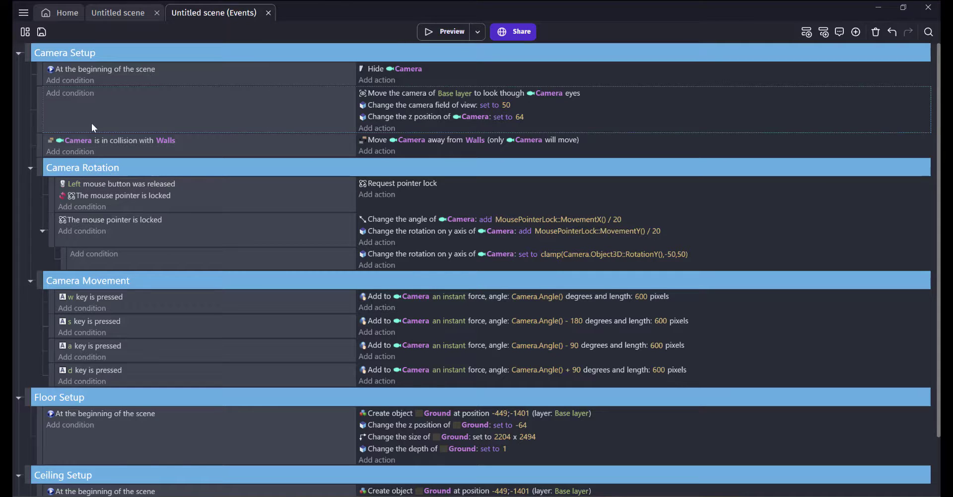
pyautogui.click(38, 144)
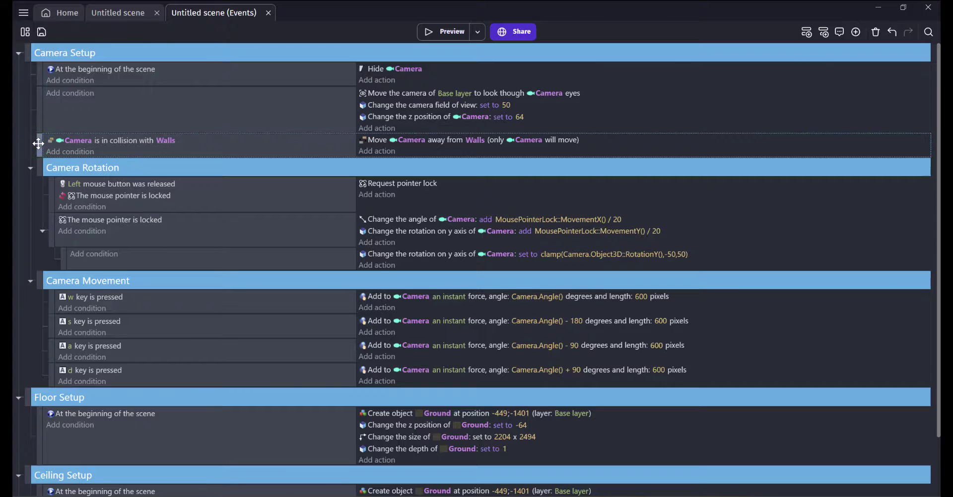
pyautogui.scroll(-3, 40, 147)
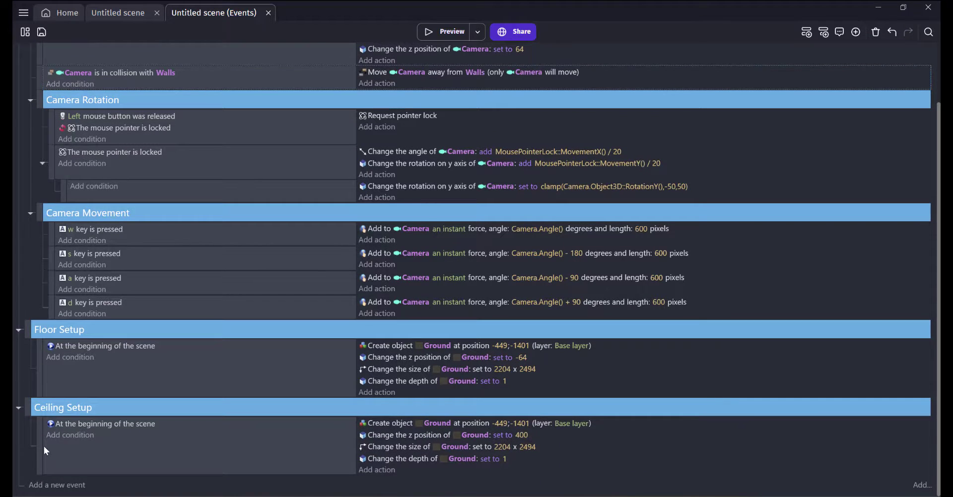
pyautogui.click(40, 462)
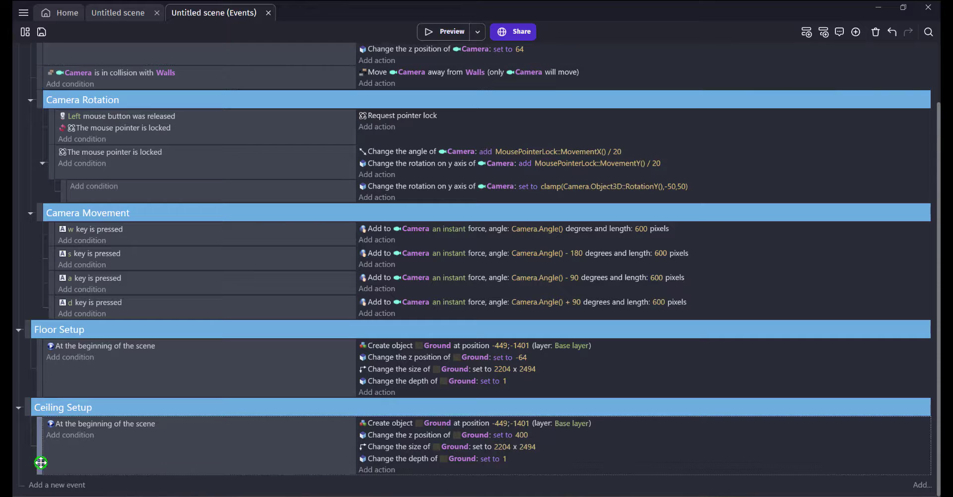
pyautogui.hotkey('ctrl', 'v')
pyautogui.scroll(-1, 50, 459)
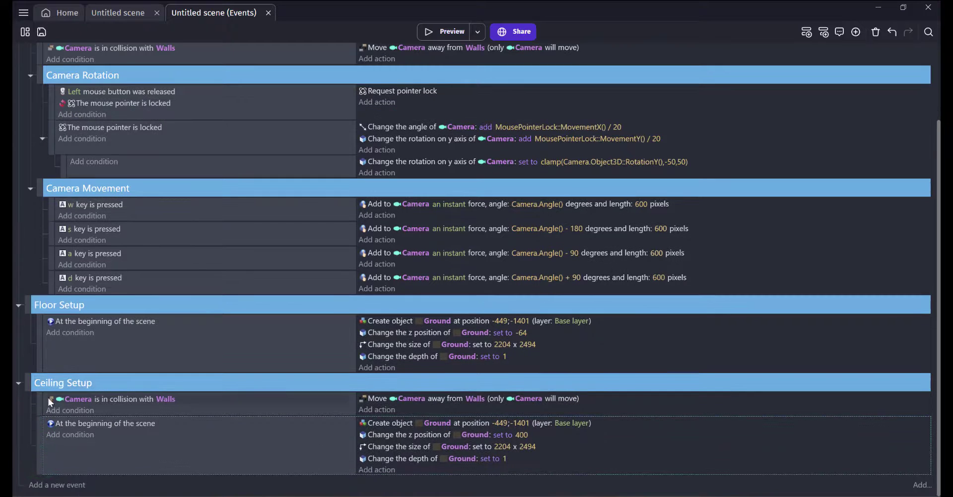
pyautogui.moveTo(40, 398); pyautogui.dragTo(28, 461)
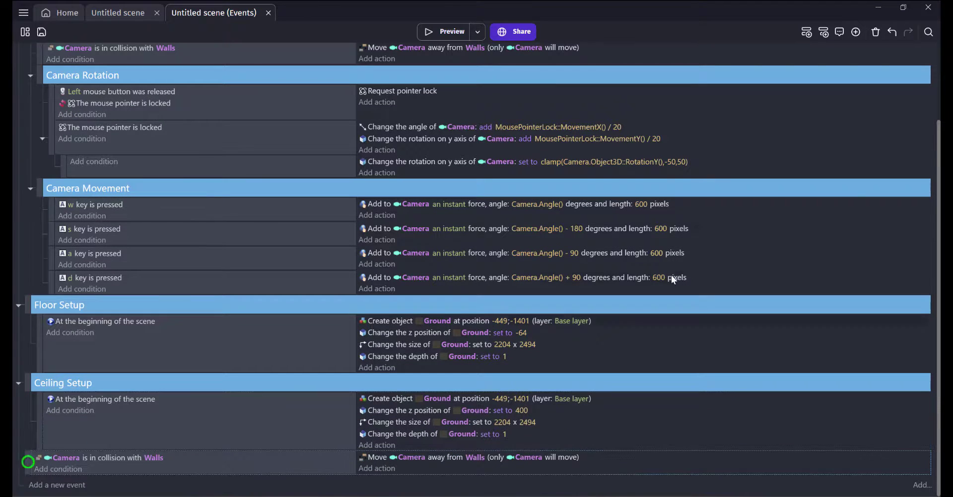
# Add an event group named Obstacles after Ceiling Setup and nest the copied collision event inside it
pyautogui.click(856, 35)
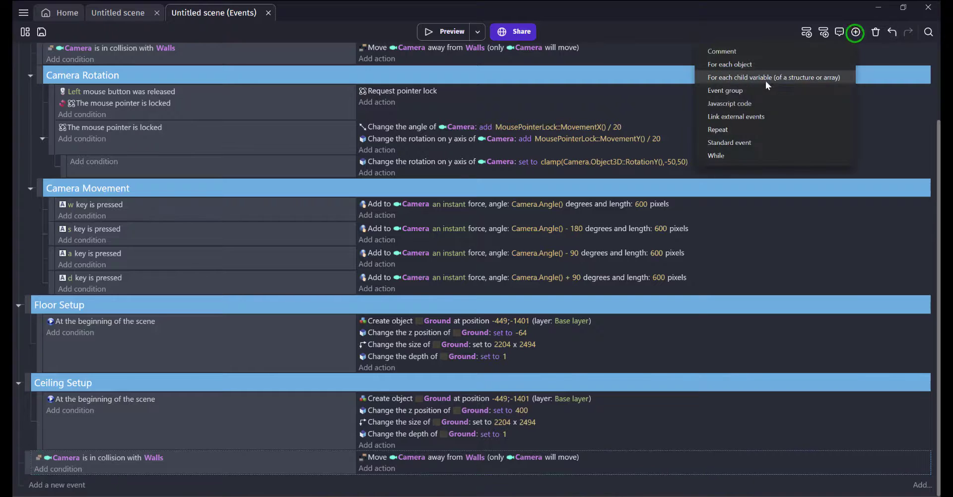
pyautogui.click(739, 95)
pyautogui.click(86, 458)
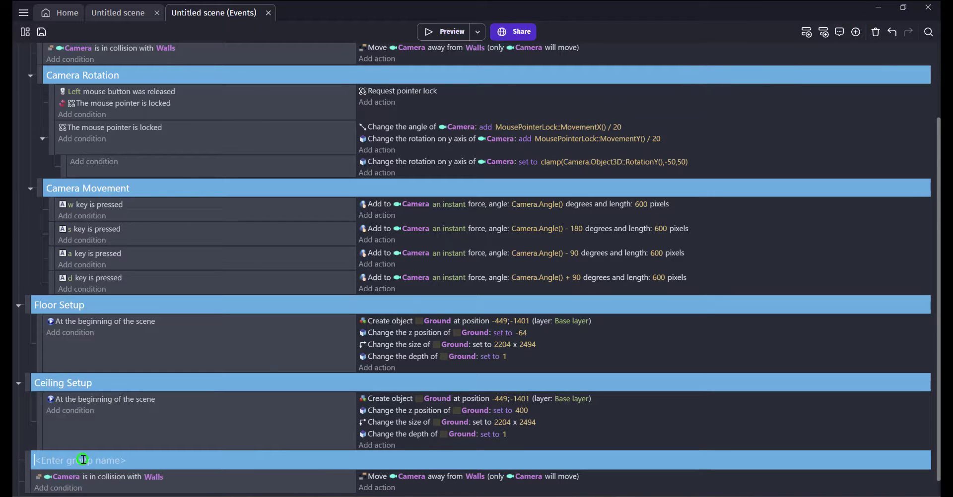
pyautogui.write('Obstacles')
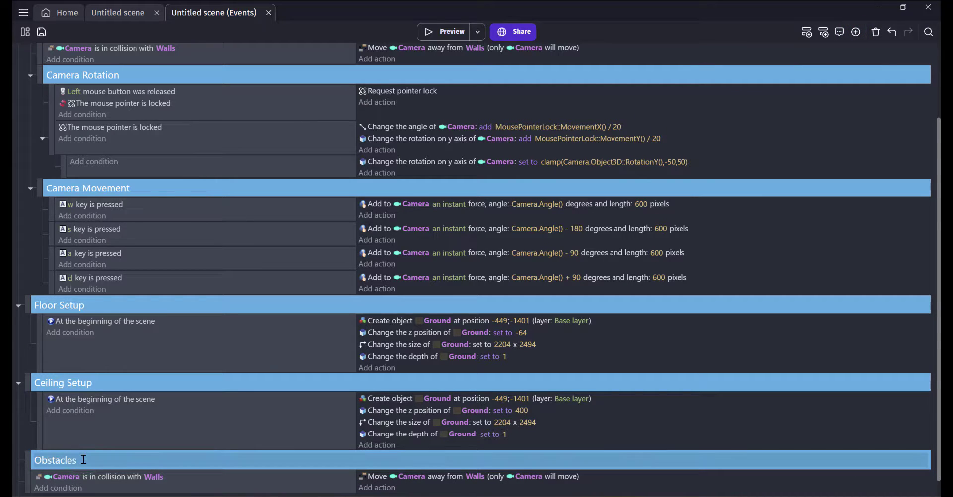
pyautogui.press('Return')
pyautogui.moveTo(25, 482); pyautogui.dragTo(45, 468)
pyautogui.scroll(-1, 79, 454)
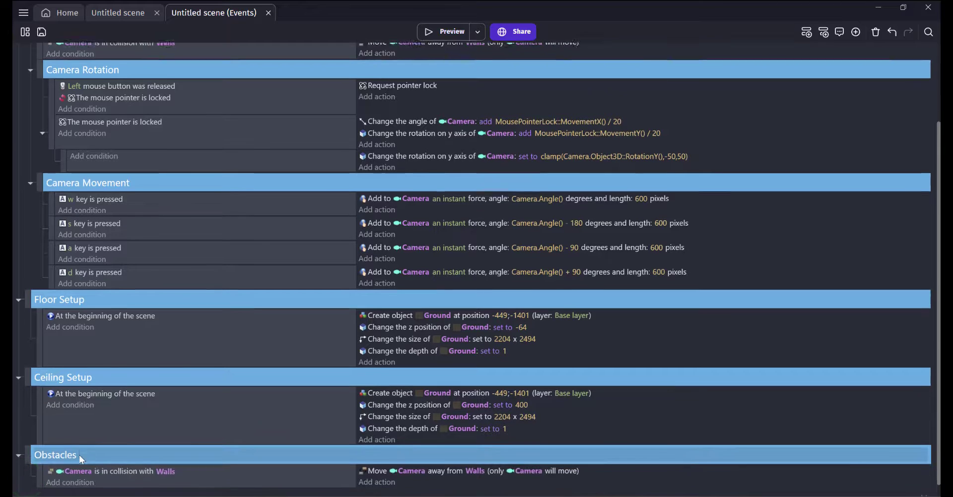
# Replace Walls with Obstacles in both the collision condition and the move-away action of the copied event
pyautogui.click(168, 458)
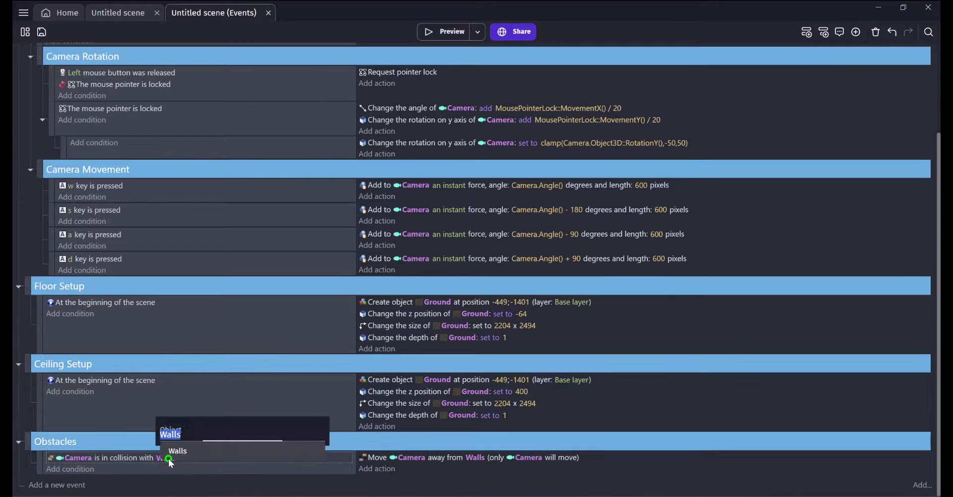
pyautogui.write('ob')
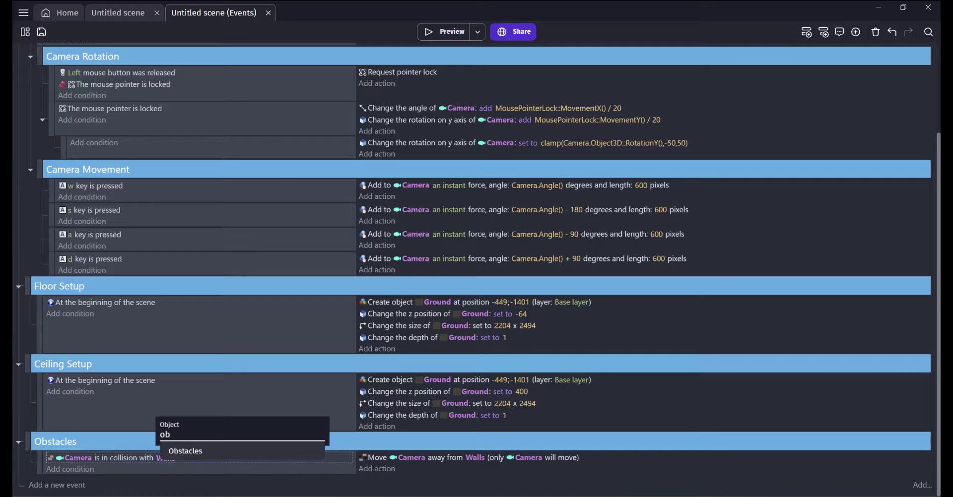
pyautogui.click(196, 447)
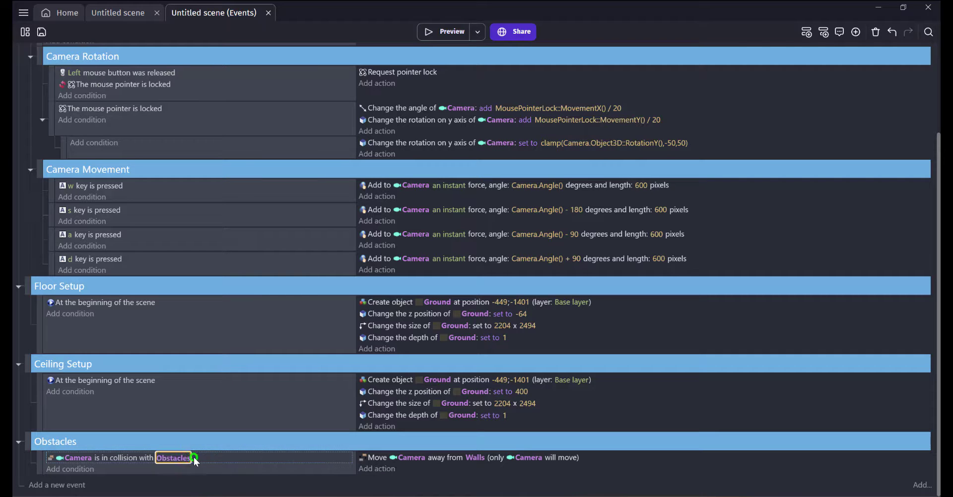
pyautogui.click(516, 458)
pyautogui.click(466, 458)
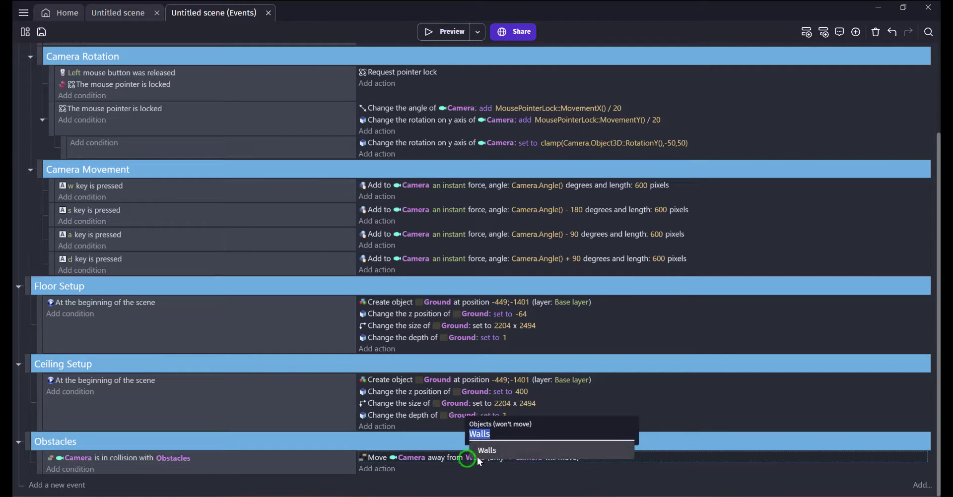
pyautogui.press('BackSpace')
pyautogui.write('ob')
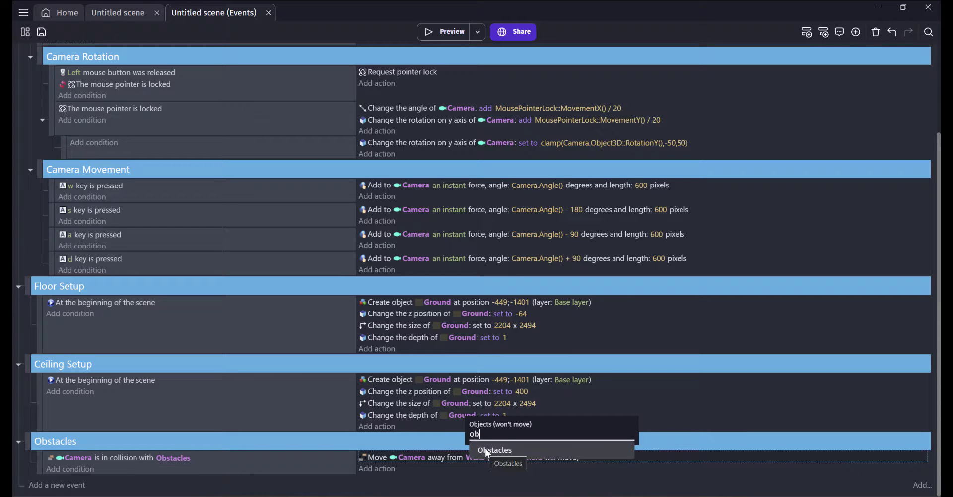
pyautogui.click(484, 449)
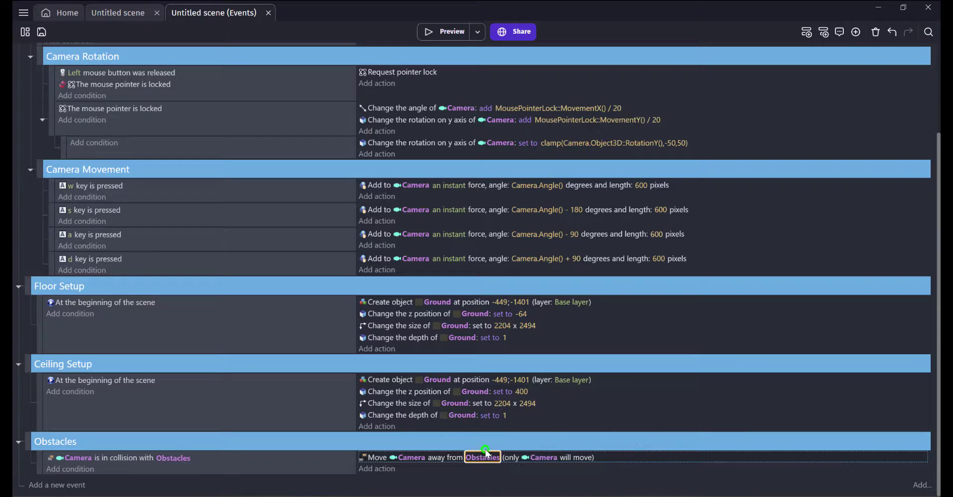
# Preview the scene, walk forward into the crate to test the collision, and close the preview
pyautogui.click(434, 32)
pyautogui.press('w')
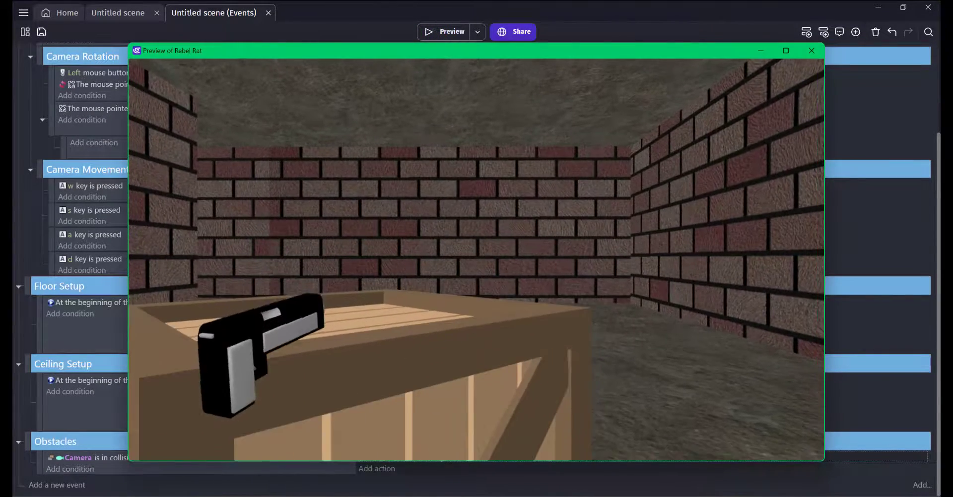
pyautogui.press('Escape')
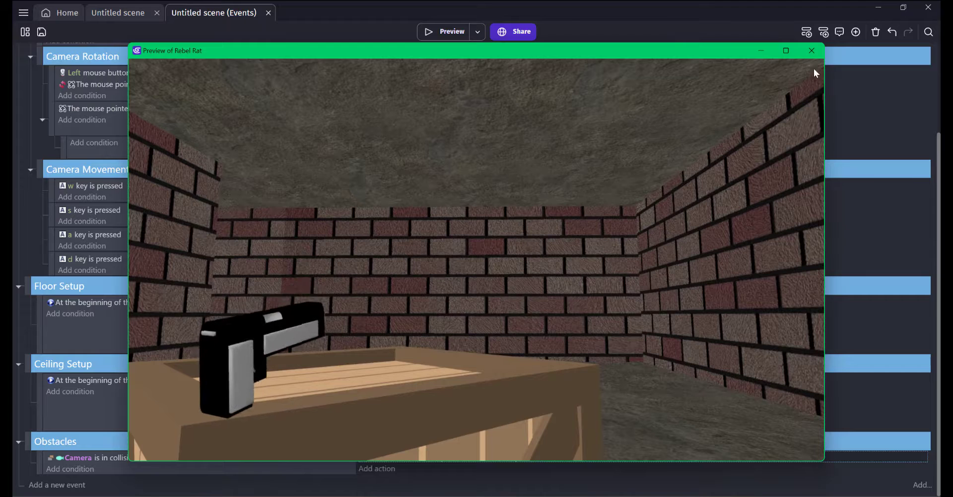
pyautogui.click(811, 50)
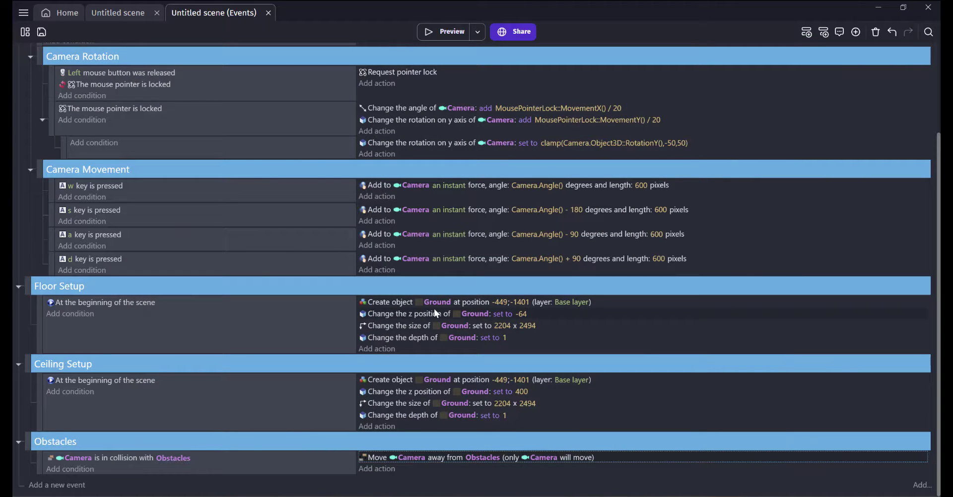
# Add a comment reading Player Duck at the end of the Camera Movement group, nested inside it
pyautogui.scroll(3, 300, 255)
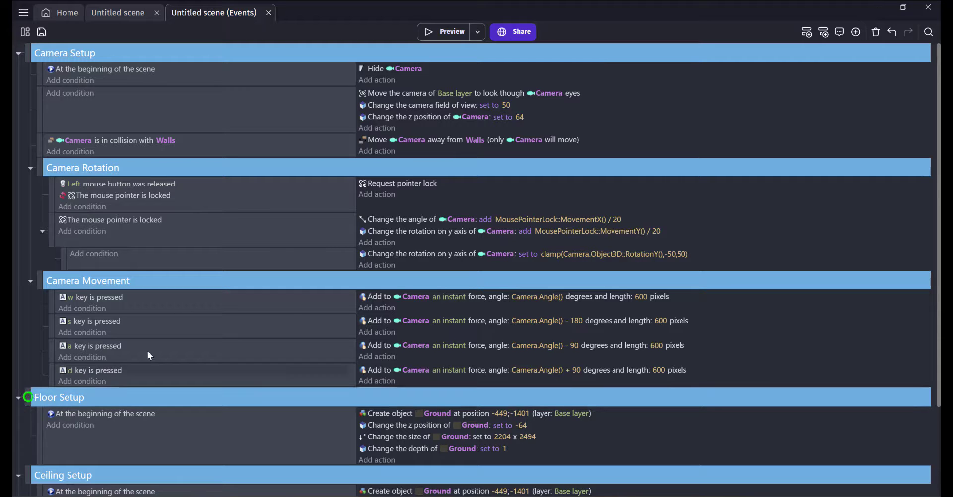
pyautogui.doubleClick(96, 398)
pyautogui.click(855, 32)
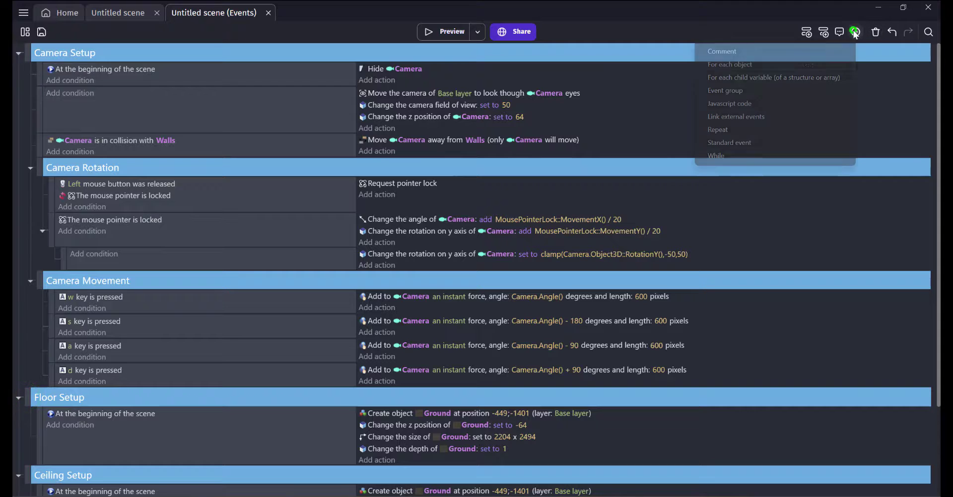
pyautogui.click(773, 53)
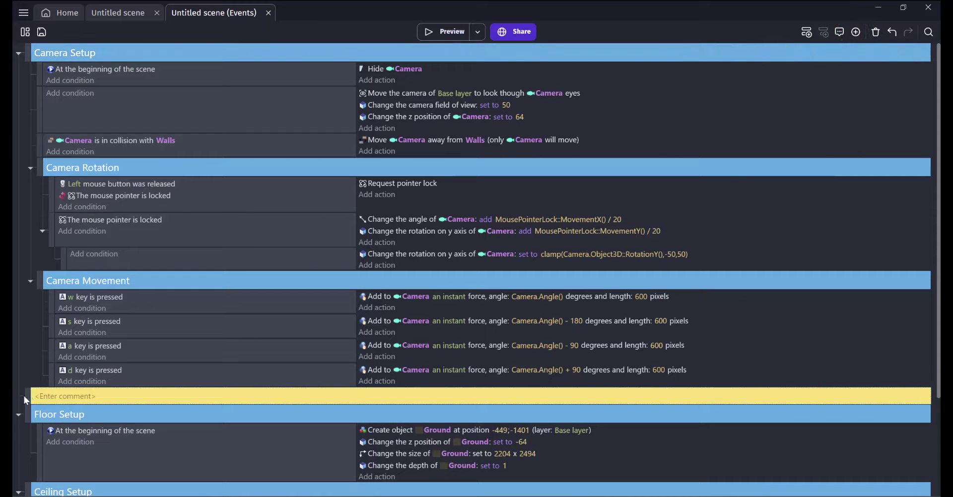
pyautogui.moveTo(24, 396); pyautogui.dragTo(71, 397)
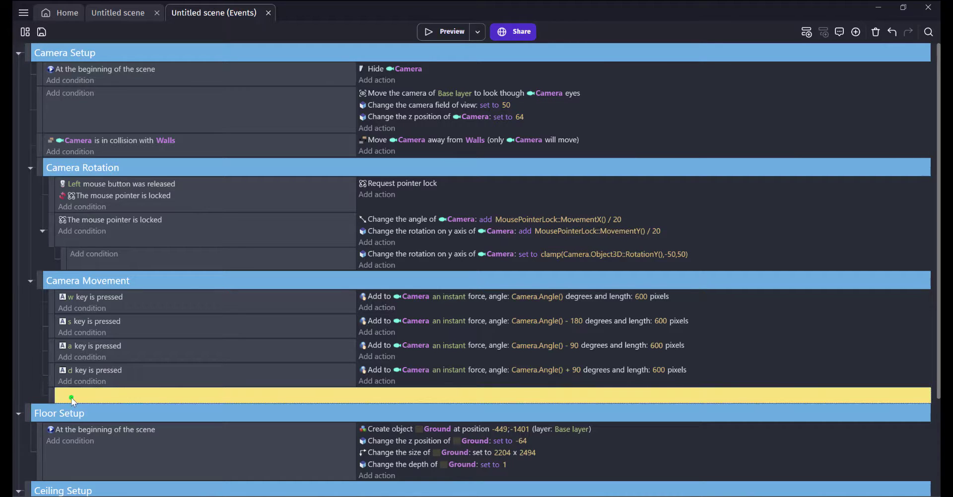
pyautogui.click(70, 398)
pyautogui.write('Player Duck')
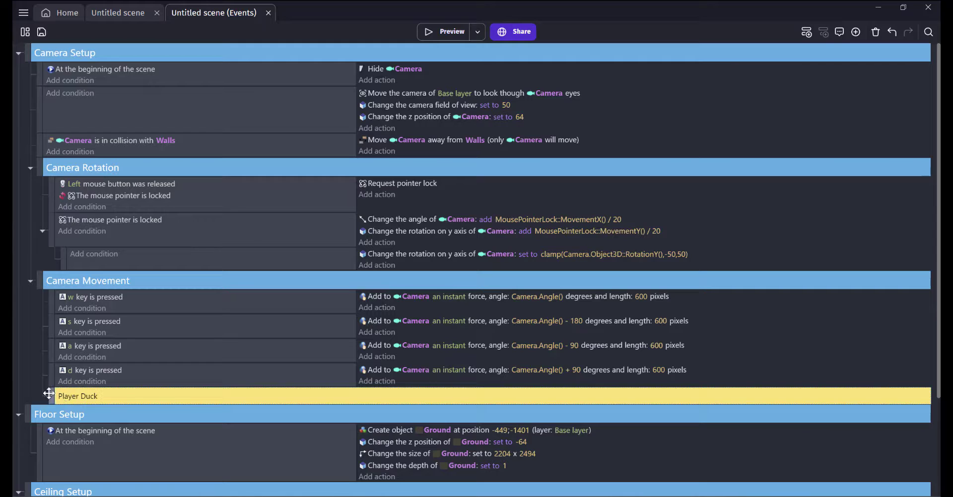
pyautogui.click(806, 31)
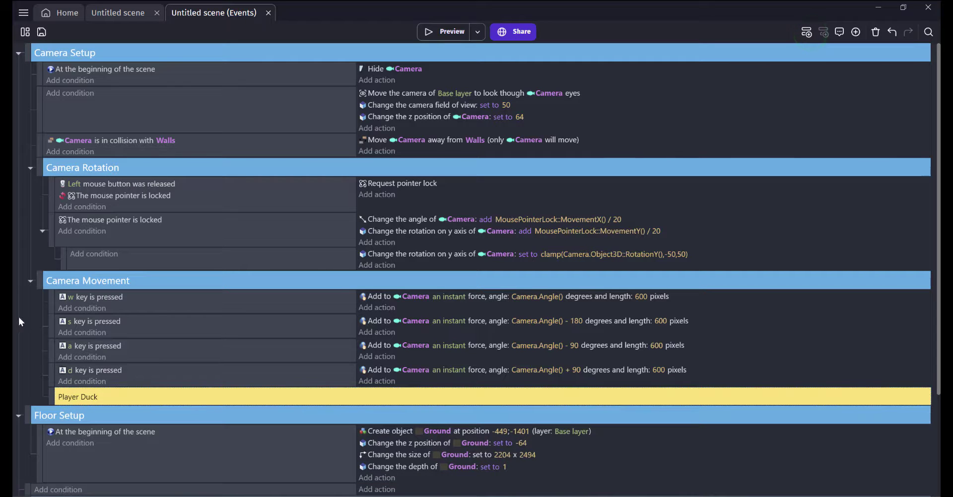
pyautogui.click(28, 487)
pyautogui.press('Delete')
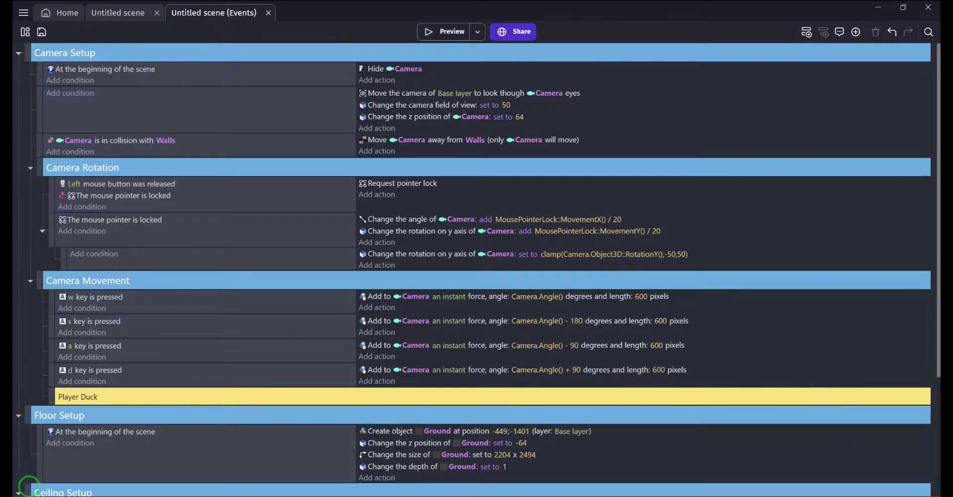
# Add an empty event to the Camera Movement group and place it below the Player Duck comment
pyautogui.click(53, 392)
pyautogui.click(50, 377)
pyautogui.click(807, 31)
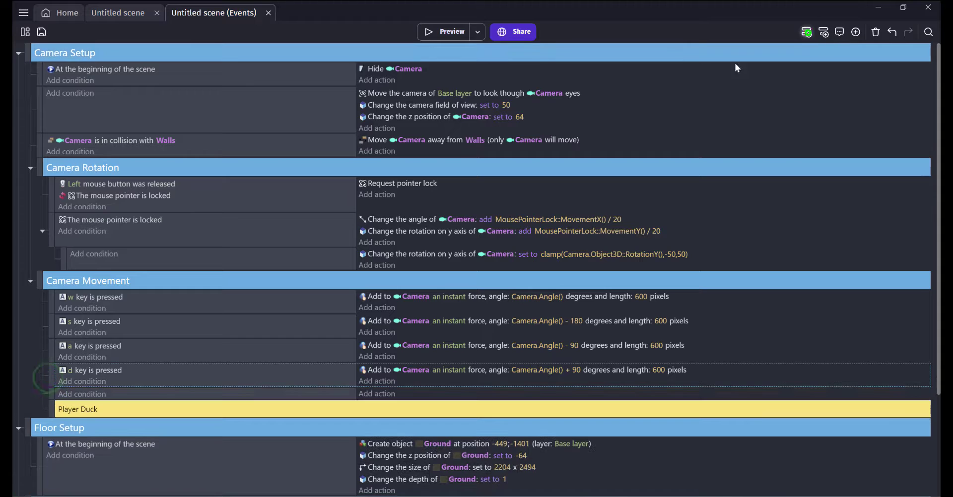
pyautogui.moveTo(52, 395); pyautogui.dragTo(88, 413)
# Give the new event under Player Duck a Key pressed condition for the Space key
pyautogui.click(88, 412)
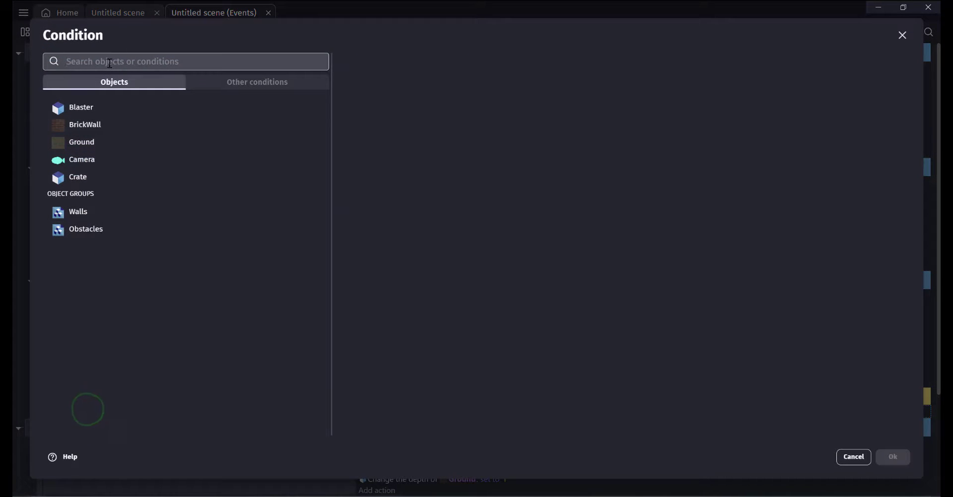
pyautogui.write('key')
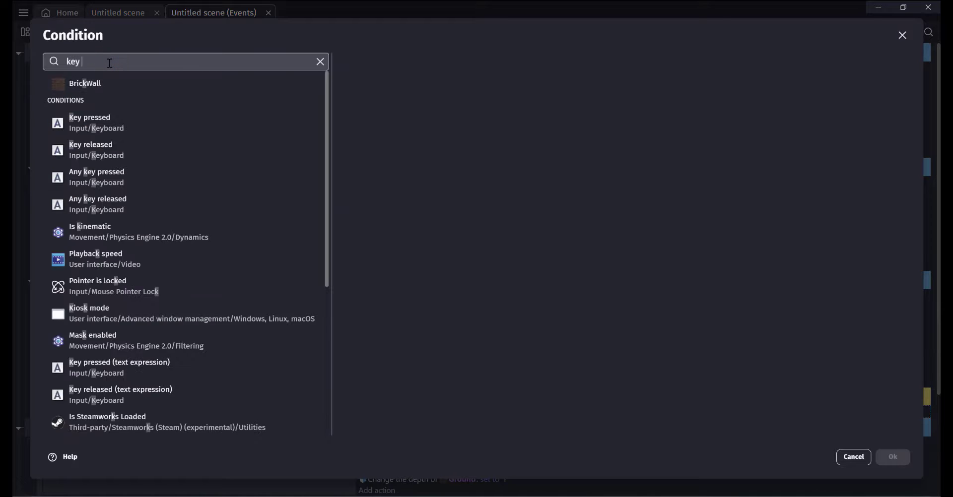
pyautogui.write(' press')
pyautogui.click(108, 99)
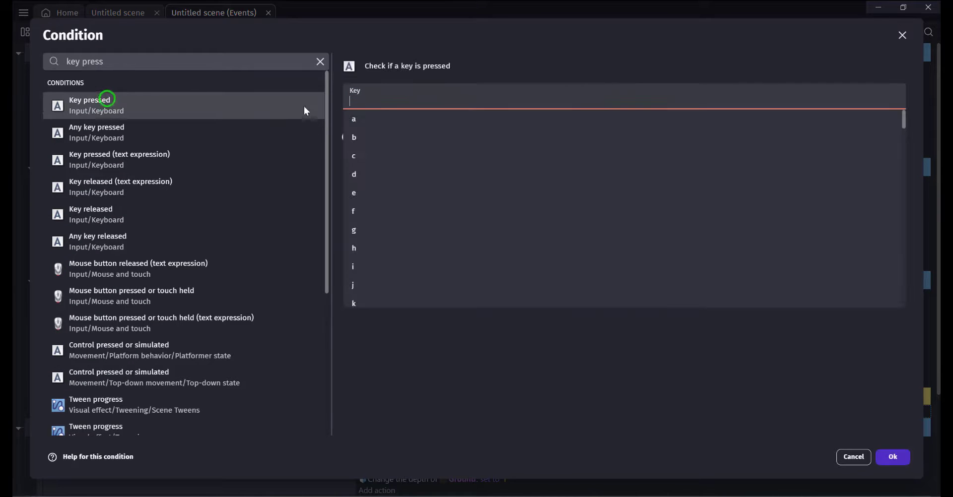
pyautogui.write('sp')
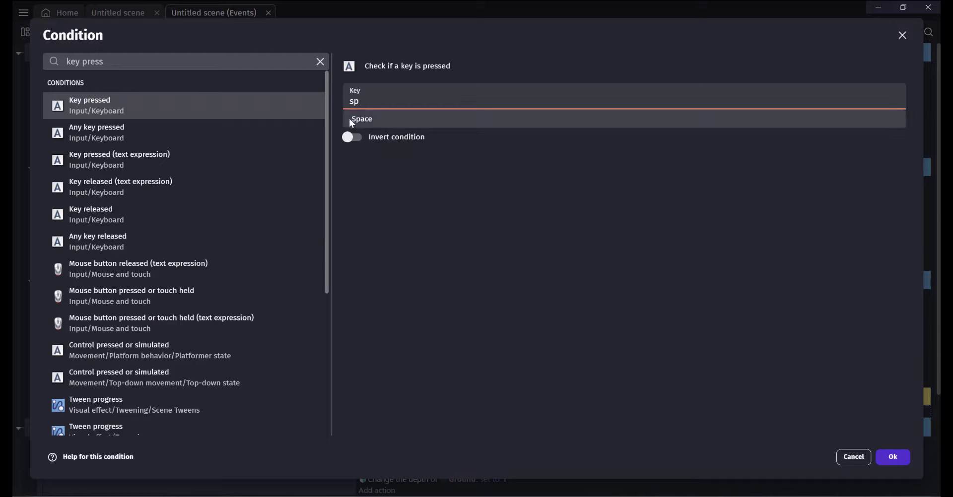
pyautogui.click(350, 118)
pyautogui.click(892, 457)
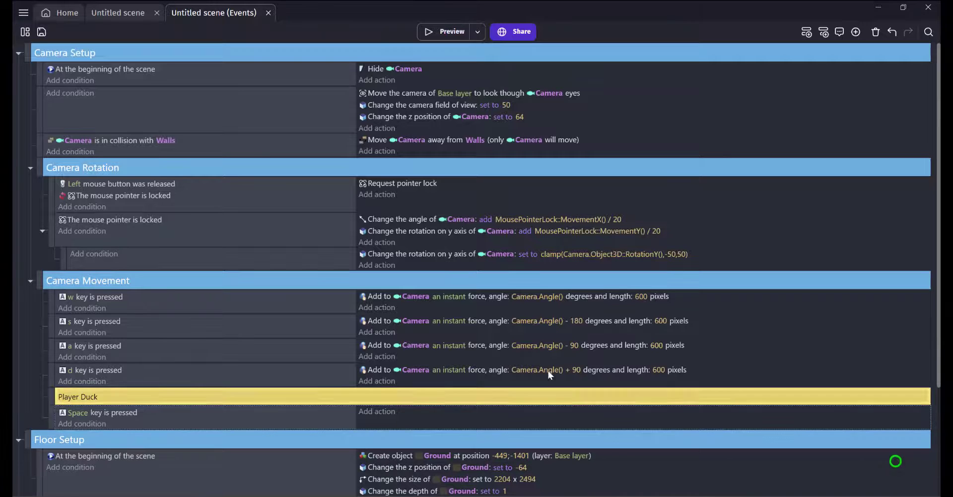
# Add an action to the Space key event that sets Camera's Z elevation to 0
pyautogui.click(389, 417)
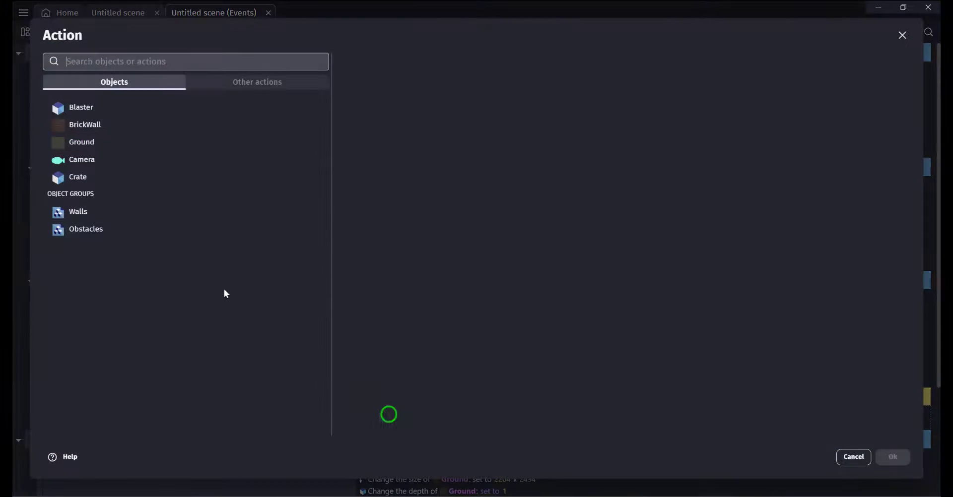
pyautogui.click(97, 159)
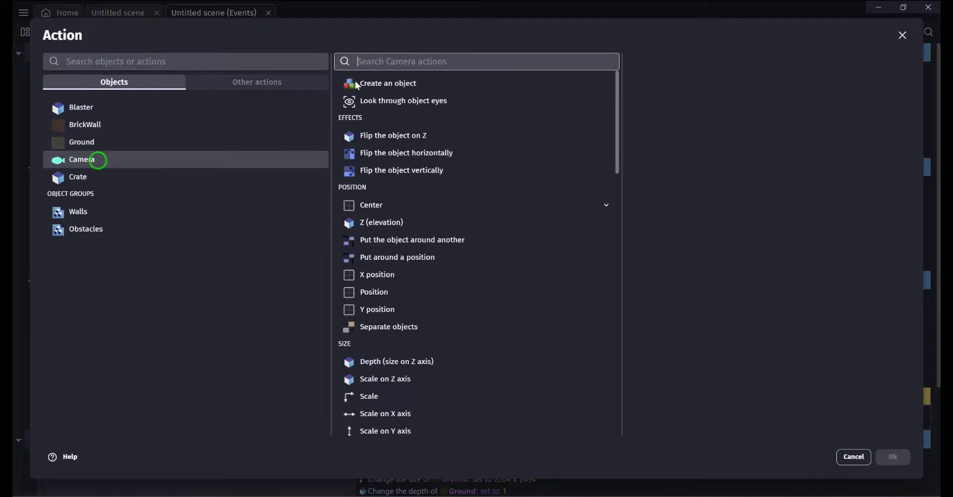
pyautogui.click(382, 223)
pyautogui.click(693, 161)
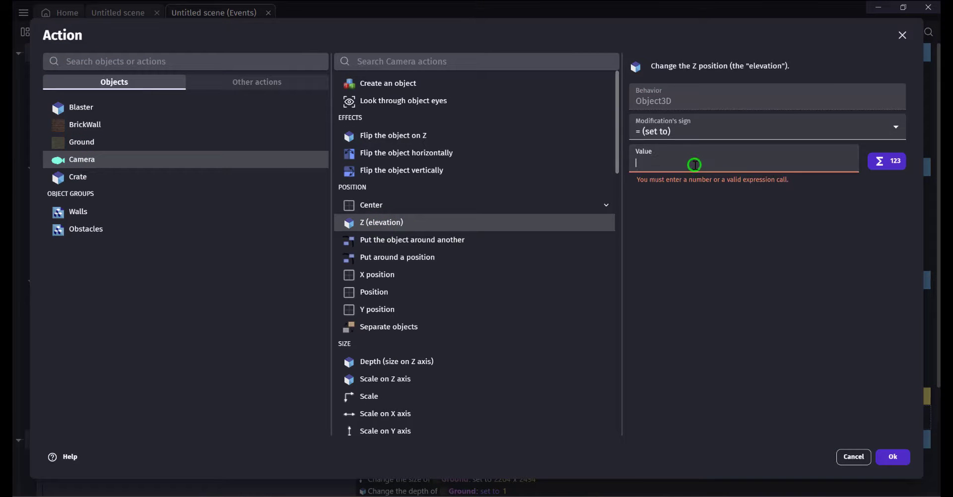
pyautogui.write('0')
pyautogui.click(889, 464)
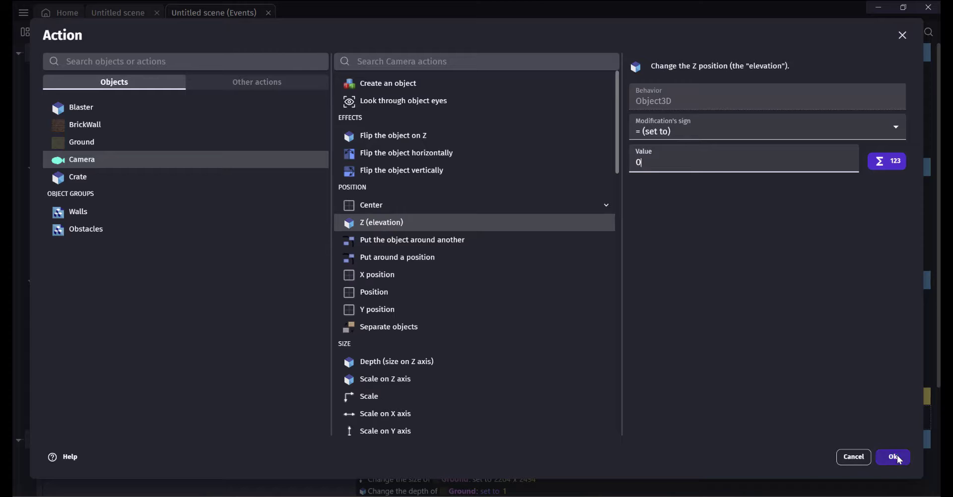
# Duplicate the Space key event and invert the key condition in the copy
pyautogui.scroll(-3, 420, 394)
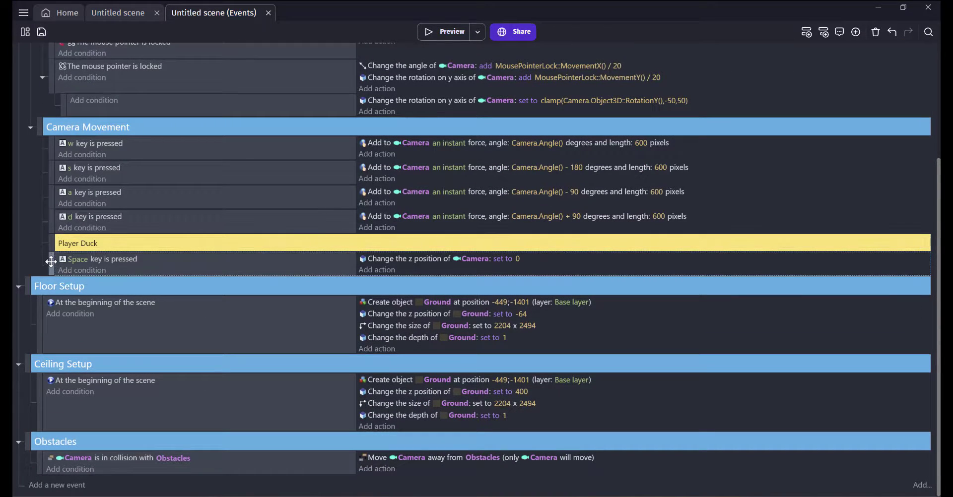
pyautogui.scroll(3, 595, 125)
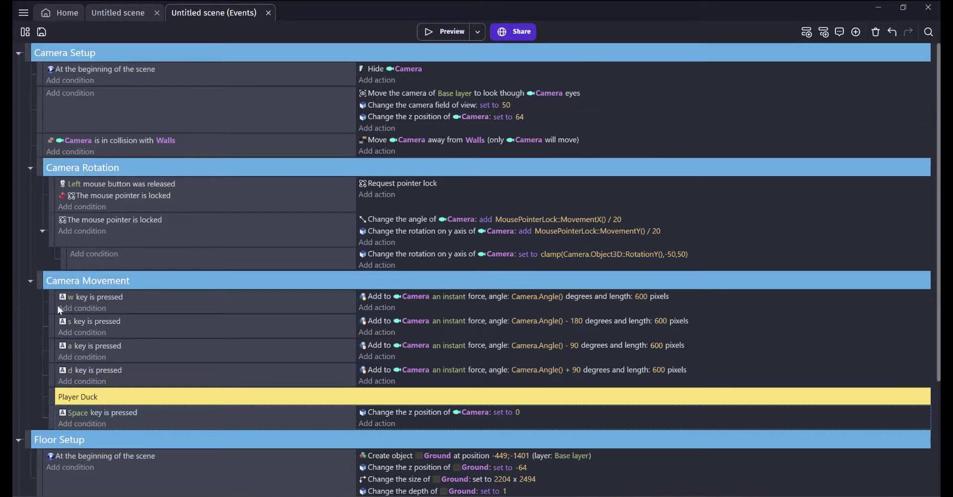
pyautogui.scroll(-3, 53, 393)
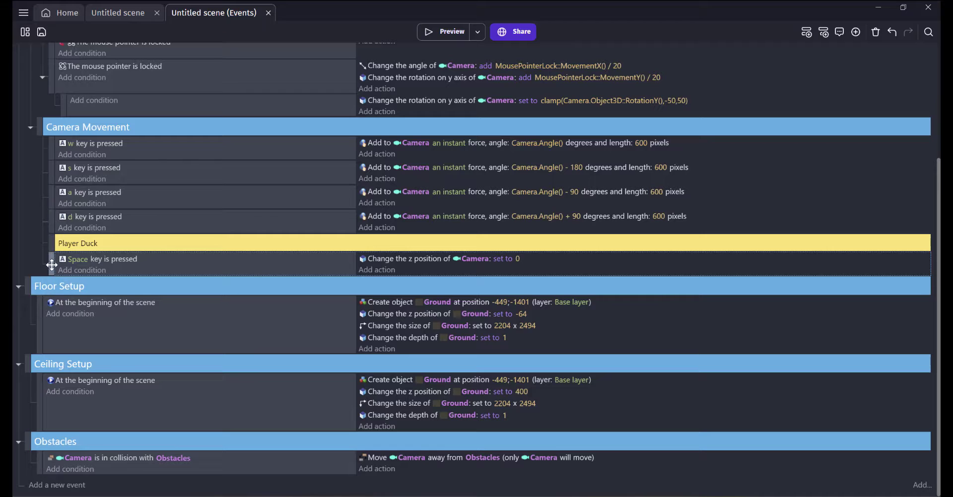
pyautogui.hotkey('ctrl', 'd')
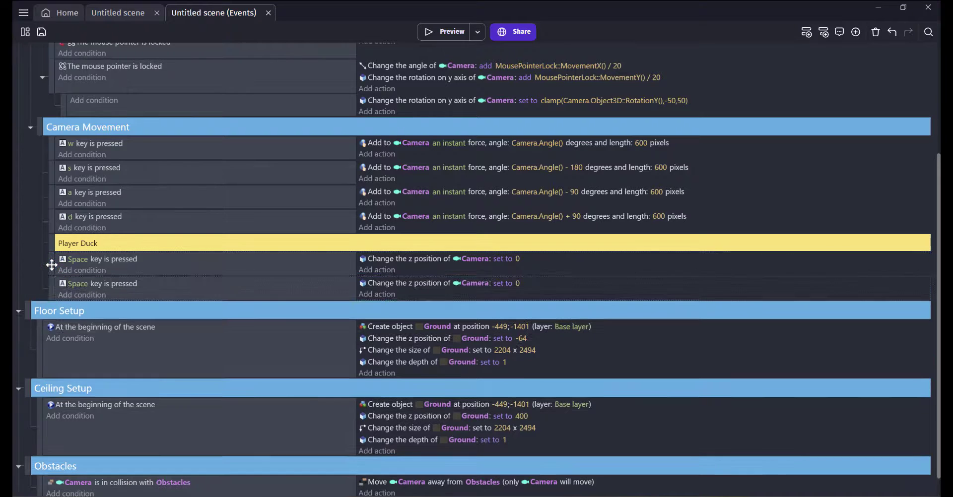
pyautogui.click(128, 284)
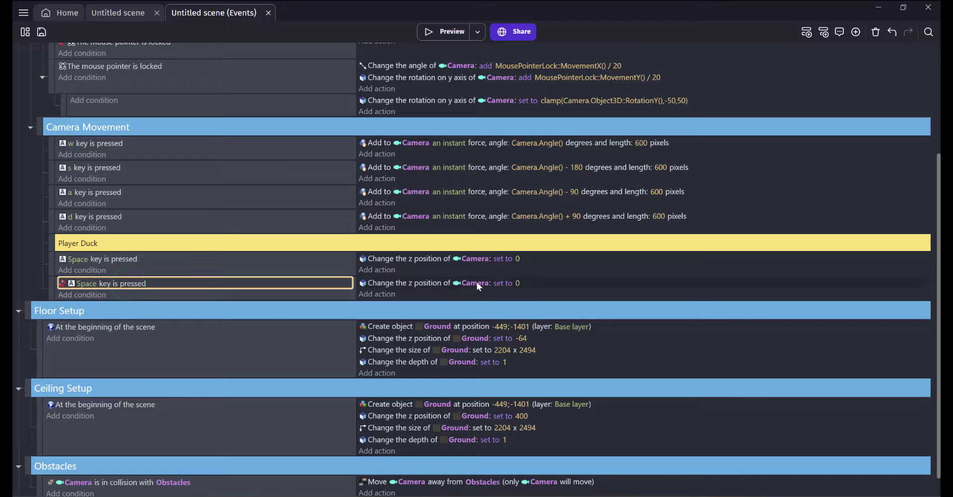
# Set the Camera z position in the inverted Space event to 64
pyautogui.click(516, 283)
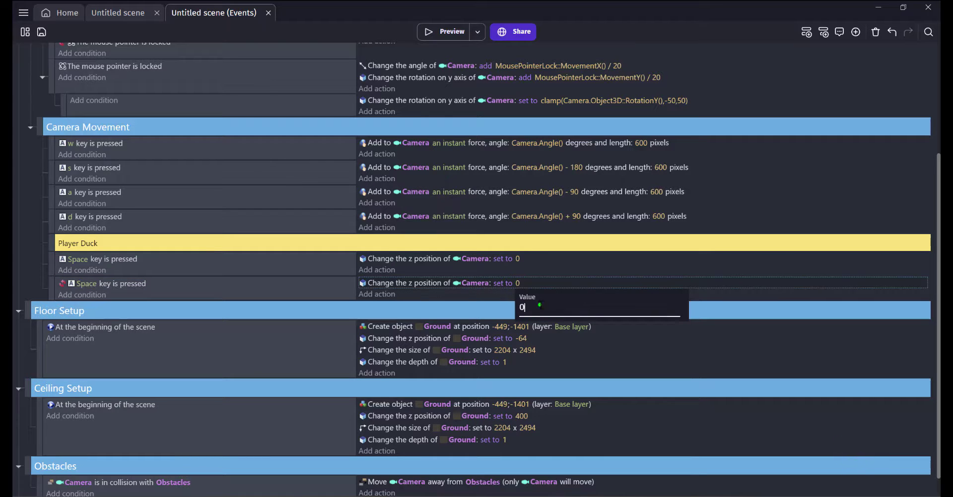
pyautogui.press('BackSpace')
pyautogui.write('64')
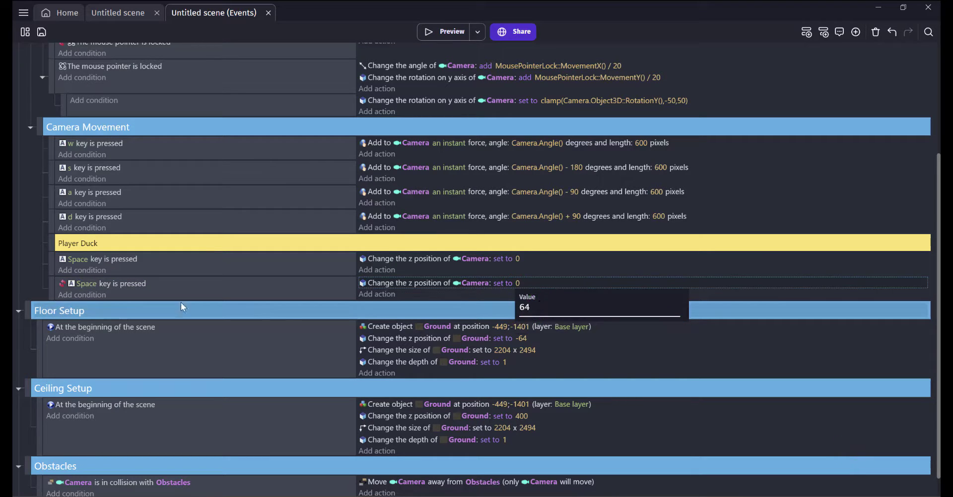
pyautogui.click(139, 301)
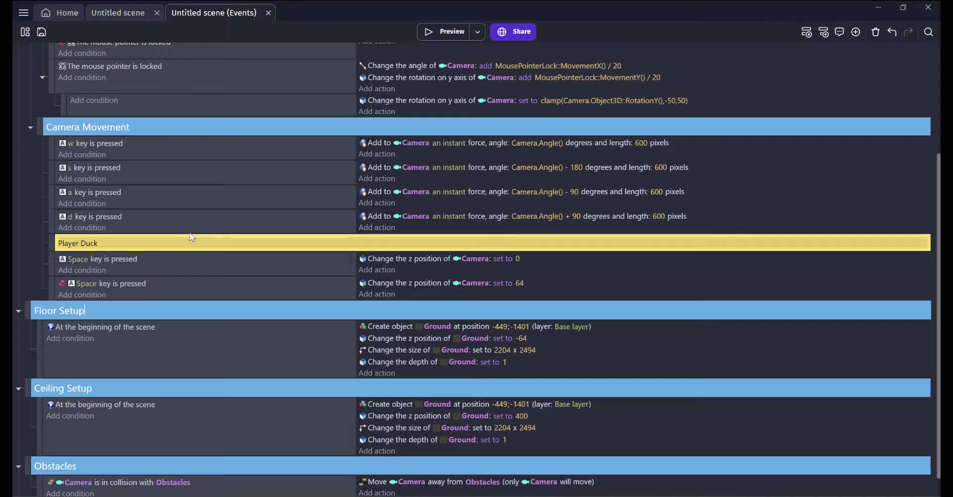
# Preview the scene, walk up to the crate, test ducking with Space, and close the preview
pyautogui.click(434, 29)
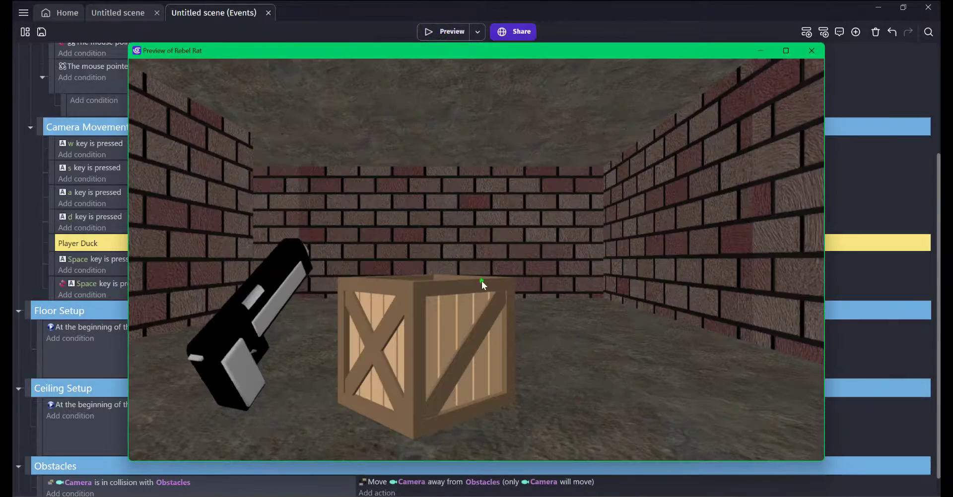
pyautogui.press('w')
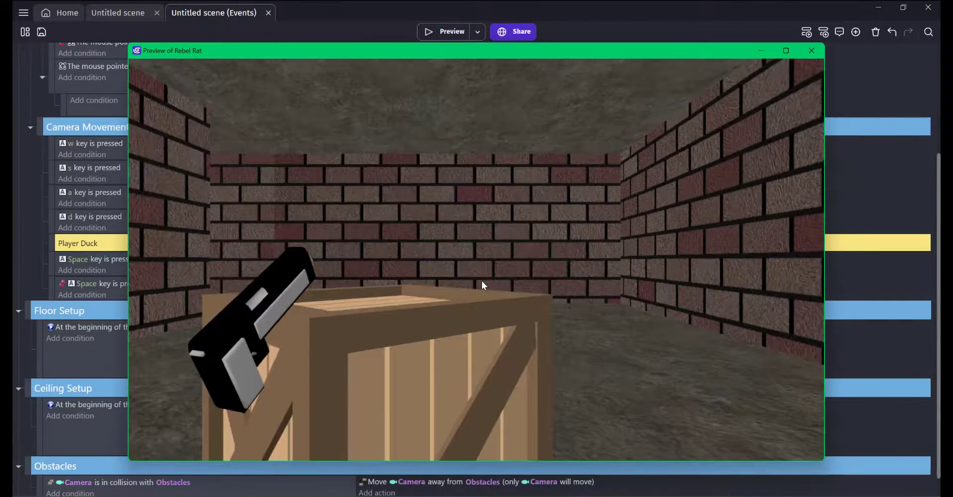
pyautogui.click(481, 280)
pyautogui.press('d')
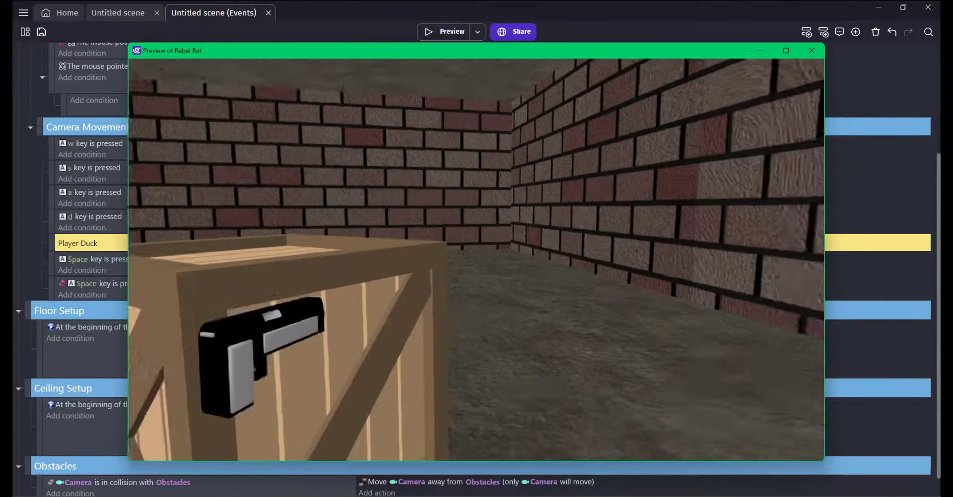
pyautogui.press('space')
pyautogui.click(476, 259)
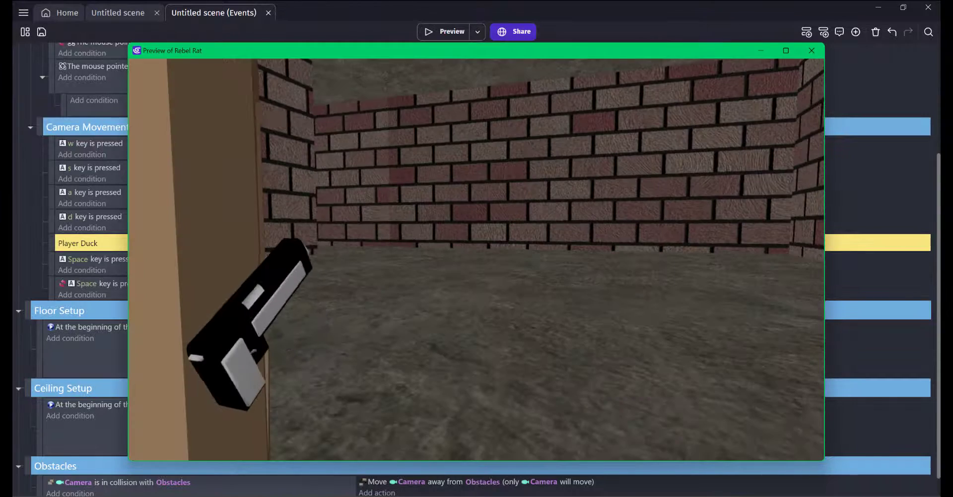
pyautogui.click(476, 260)
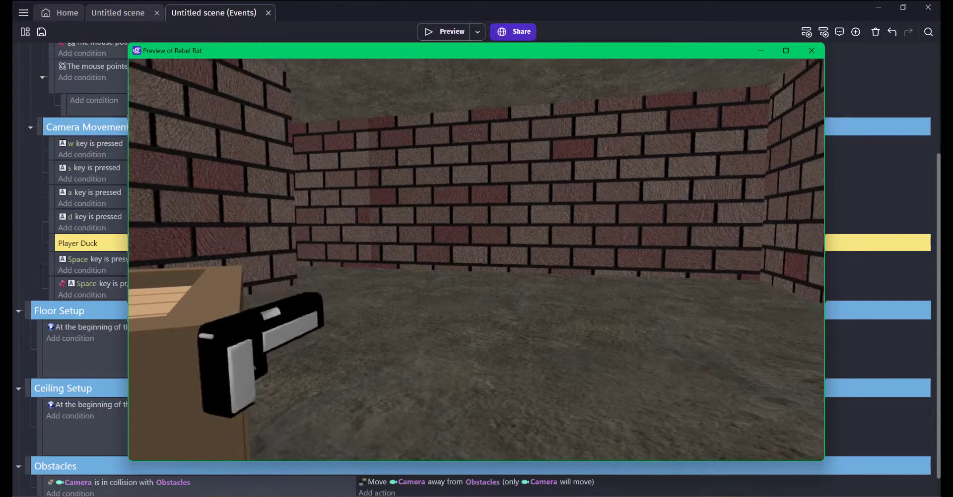
pyautogui.click(477, 260)
pyautogui.press('Escape')
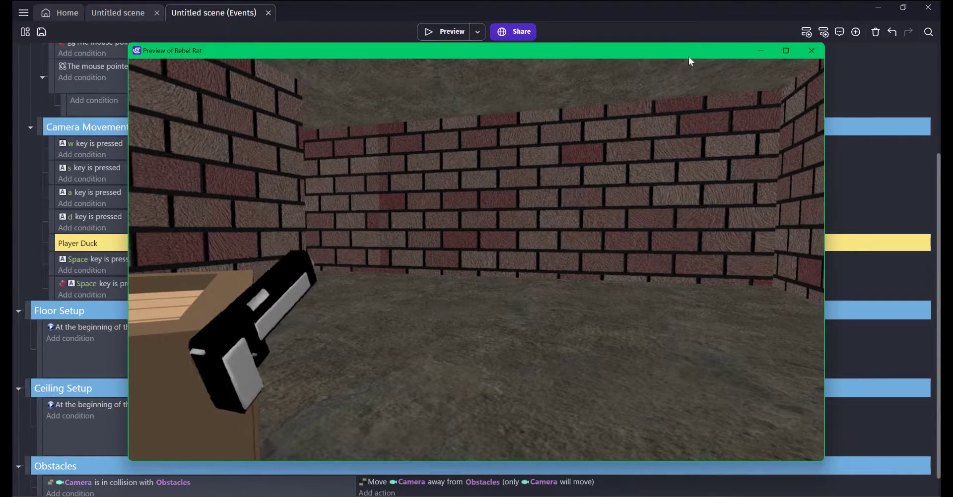
pyautogui.click(817, 49)
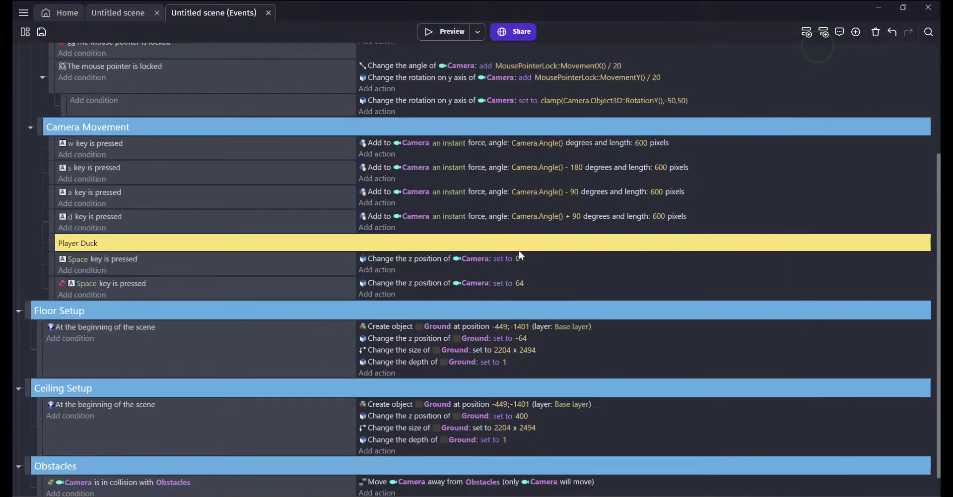
# Look over the finished event sheet and save the project
pyautogui.scroll(-1, 519, 252)
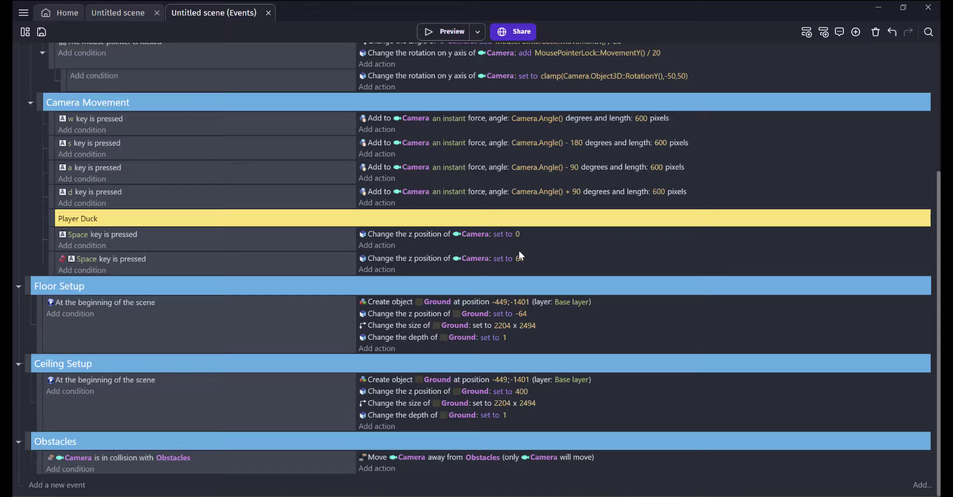
pyautogui.scroll(3, 519, 251)
pyautogui.scroll(-3, 519, 251)
pyautogui.scroll(3, 485, 252)
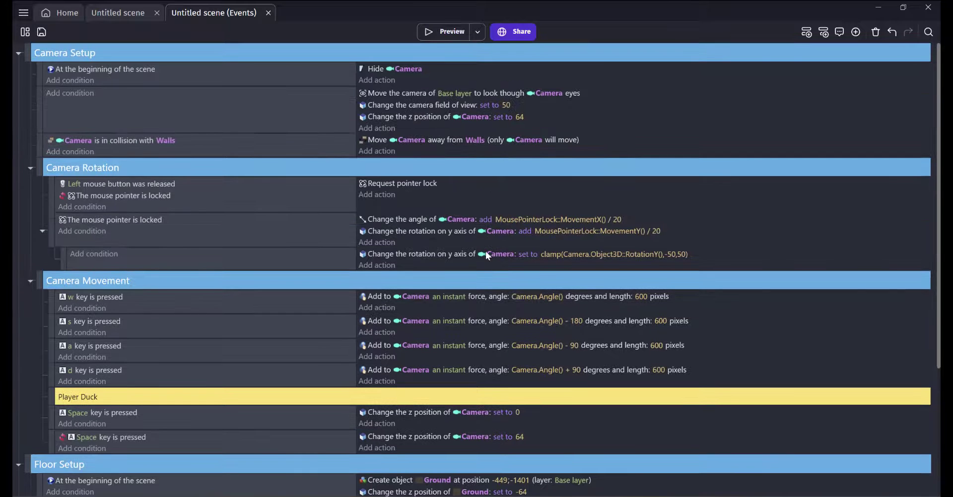
pyautogui.hotkey('ctrl', 's')
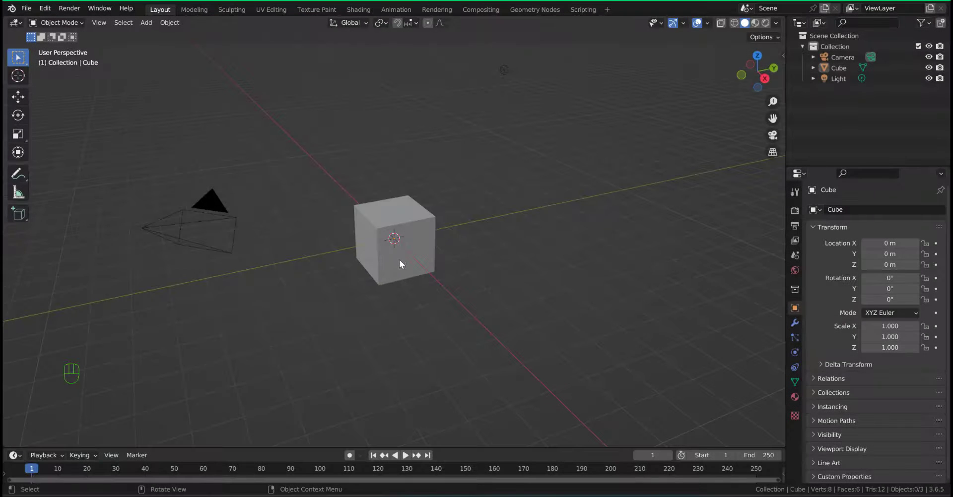
# Delete the default cube and add a UV sphere in its place
pyautogui.click(401, 259)
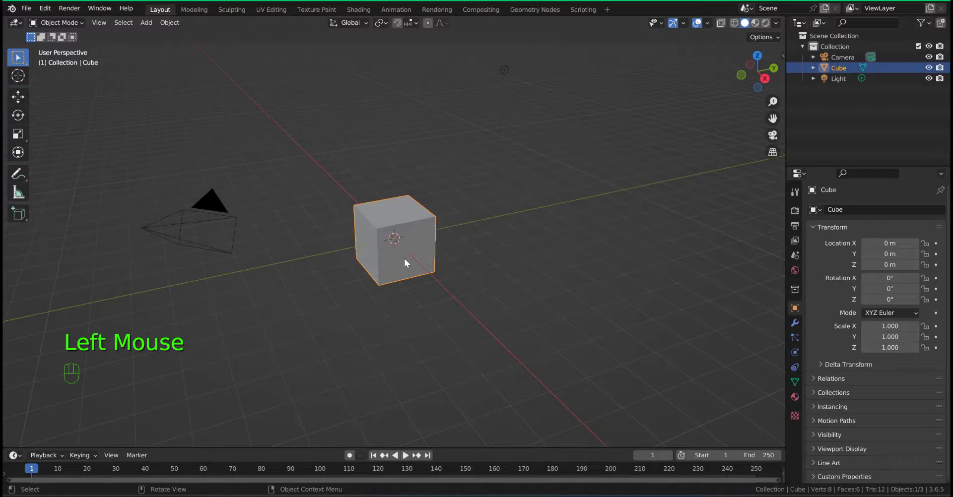
pyautogui.press('Delete')
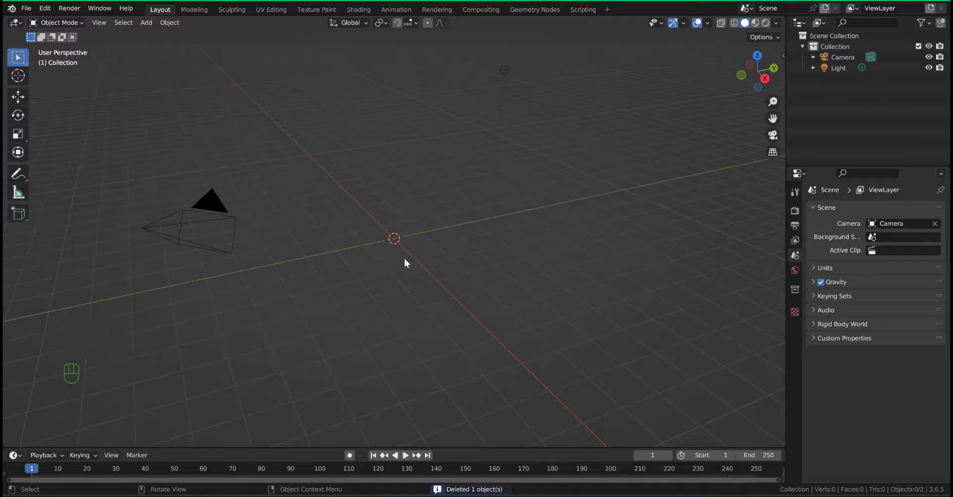
pyautogui.hotkey('shift', 'a')
pyautogui.moveTo(405, 259)
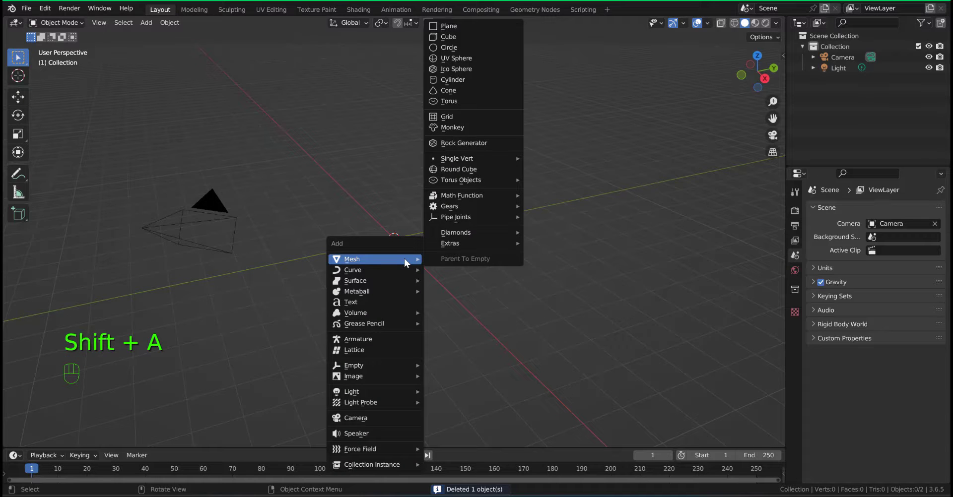
pyautogui.click(450, 59)
# Give the sphere a level 2 Subdivision Surface modifier and rotate it 90° about the global Y axis
pyautogui.hotkey('ctrl', '2')
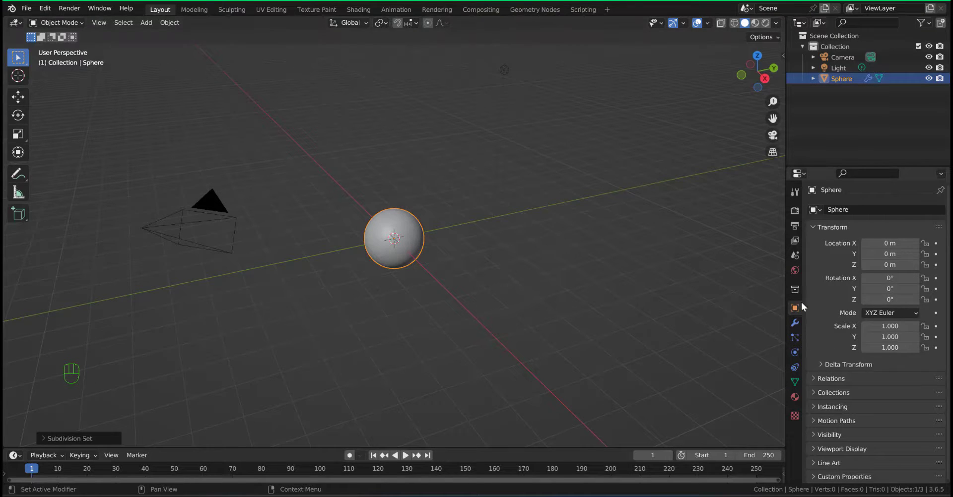
pyautogui.click(794, 322)
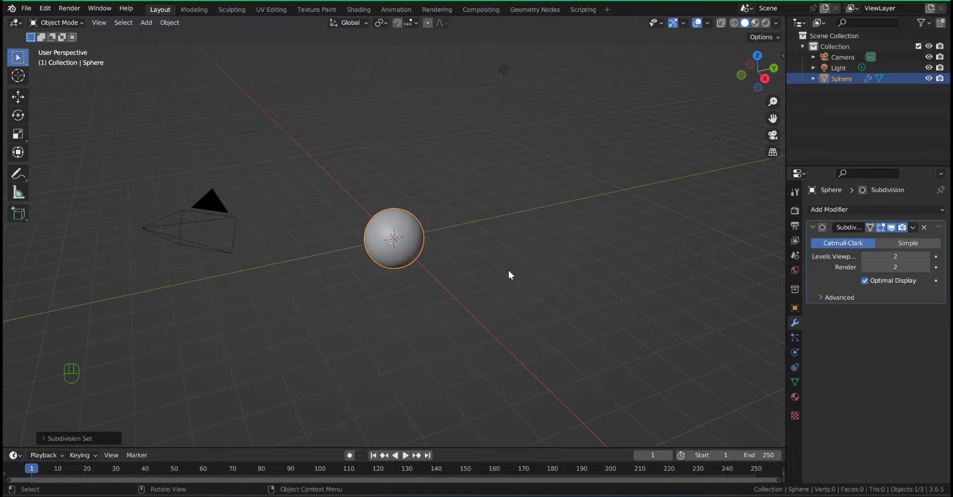
pyautogui.press('r')
pyautogui.press('y')
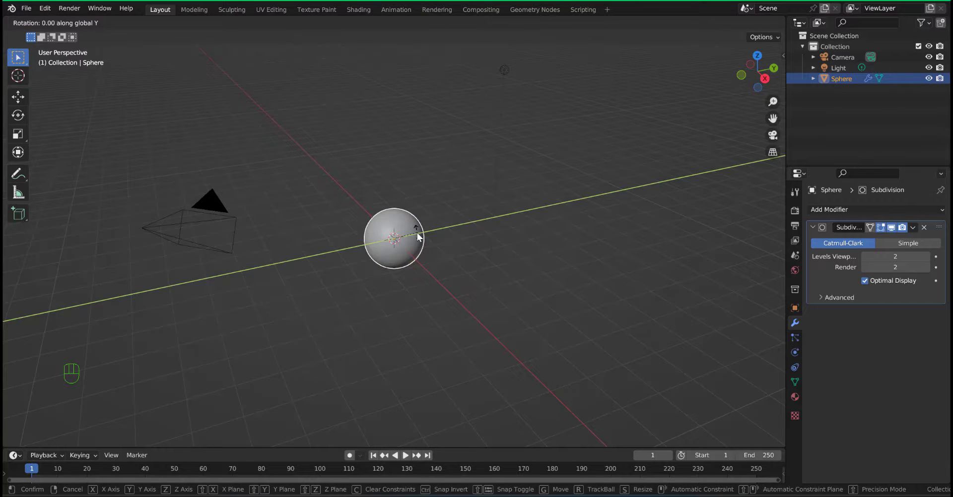
pyautogui.write('90')
pyautogui.click(419, 237)
pyautogui.press('Tab')
pyautogui.moveTo(427, 286); pyautogui.dragTo(438, 225, button='middle')
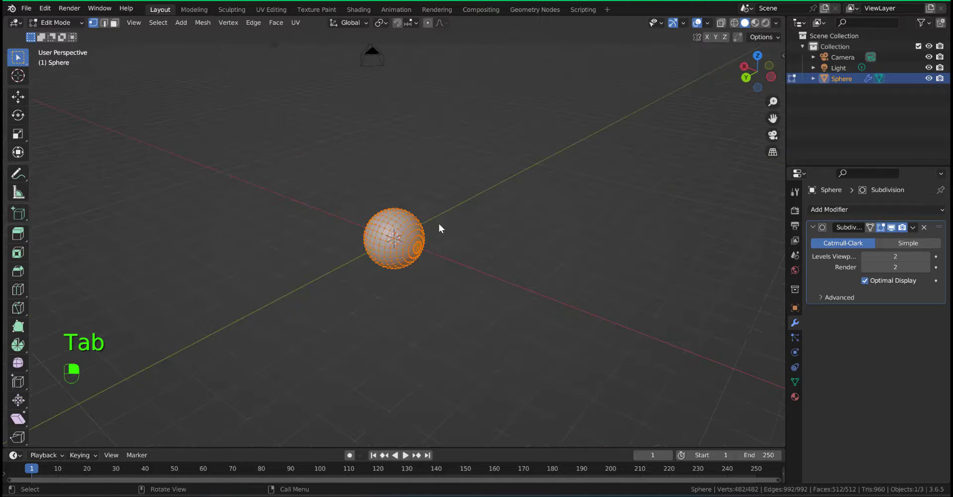
pyautogui.press('Tab')
# Set the sphere's X, Y and Z dimensions to 8 in and apply its scale
pyautogui.press('n')
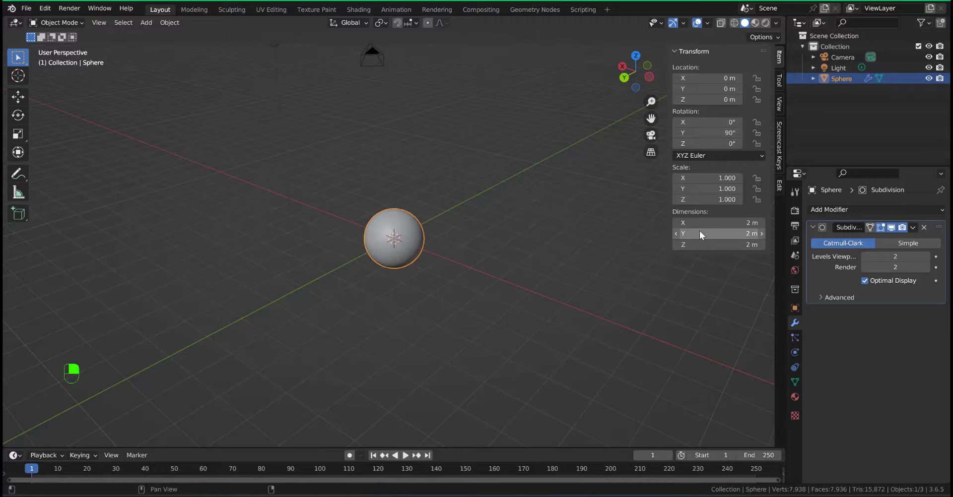
pyautogui.moveTo(723, 226); pyautogui.dragTo(722, 244)
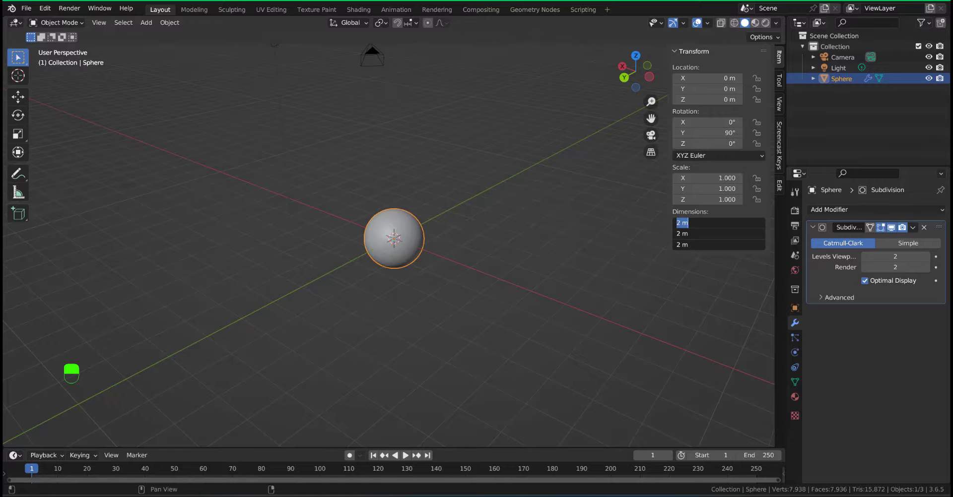
pyautogui.write('8in')
pyautogui.press('Return')
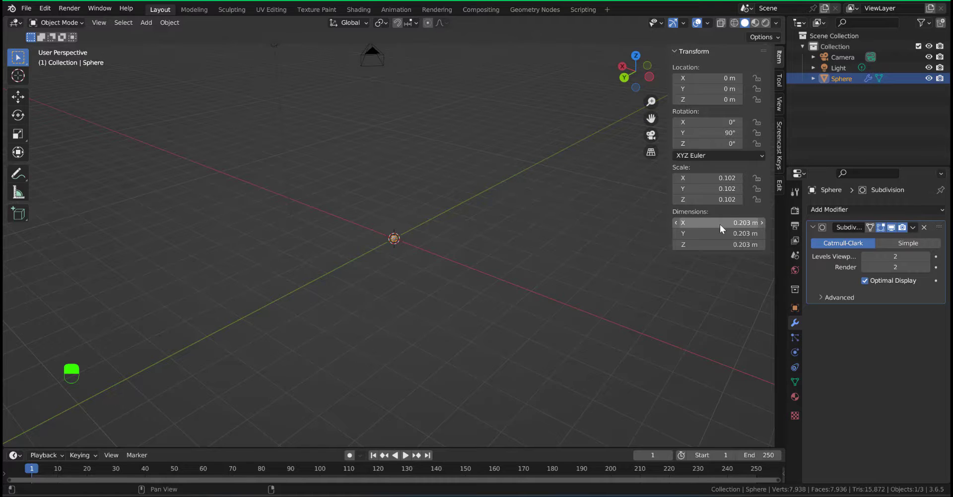
pyautogui.hotkey('ctrl', 'a')
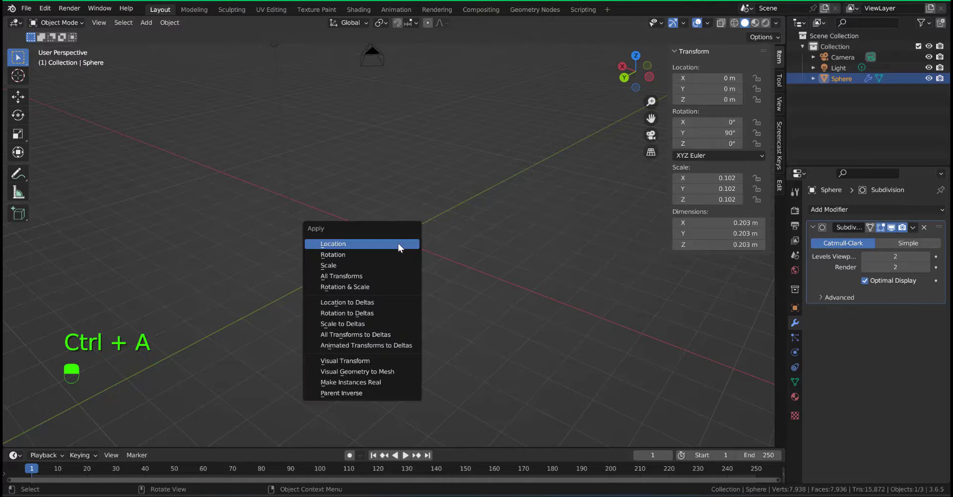
pyautogui.click(347, 266)
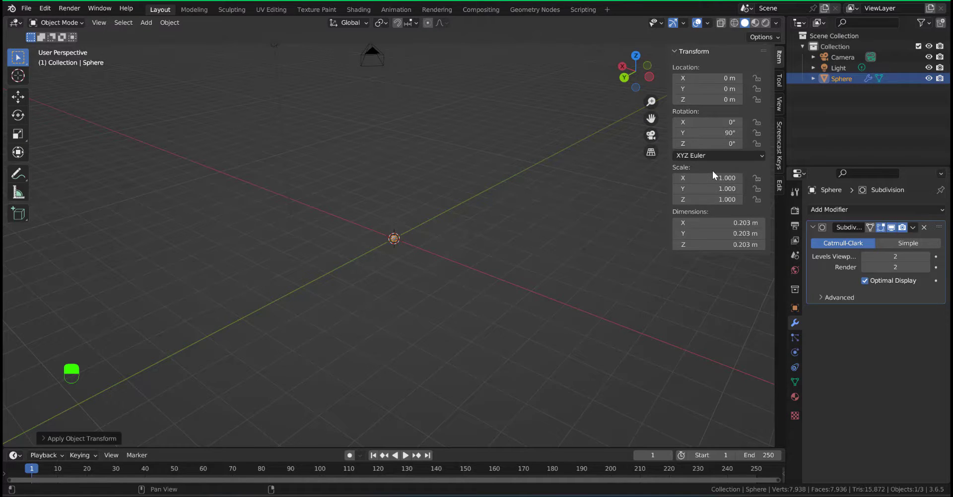
pyautogui.press('n')
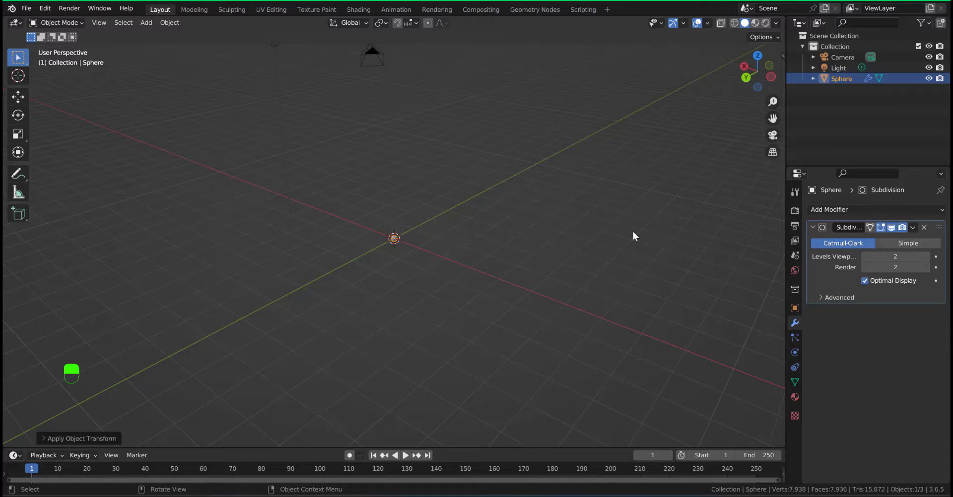
# Apply smooth shading to the sphere
pyautogui.press('KP_Decimal')
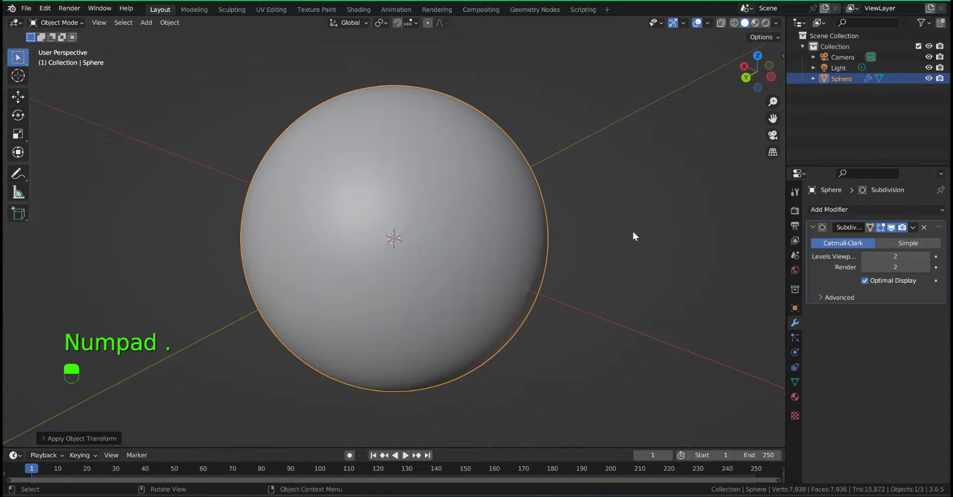
pyautogui.rightClick(430, 260)
pyautogui.click(430, 258)
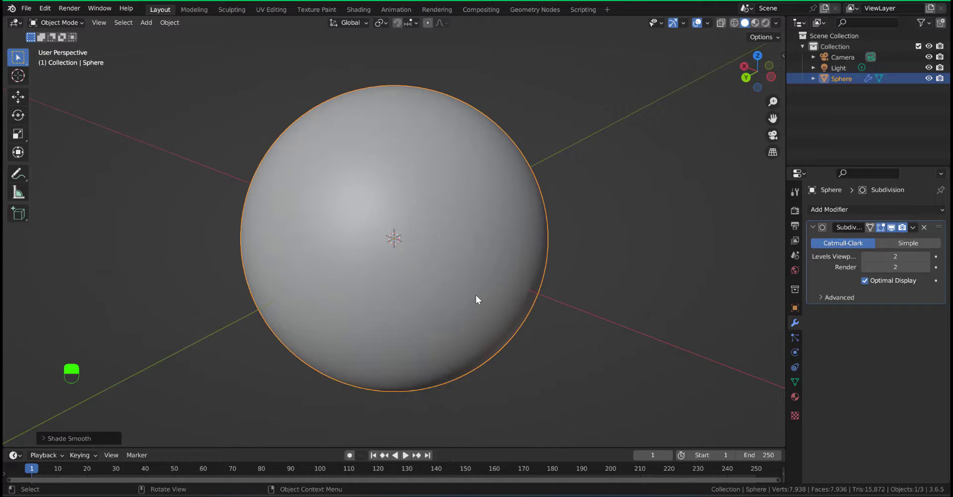
# Pull the pole vertex on the sphere's negative X end outward about 0.2 m along X, using smooth proportional editing with a size of about 0.18 m
pyautogui.press('Tab')
pyautogui.moveTo(476, 271); pyautogui.dragTo(467, 270, button='middle')
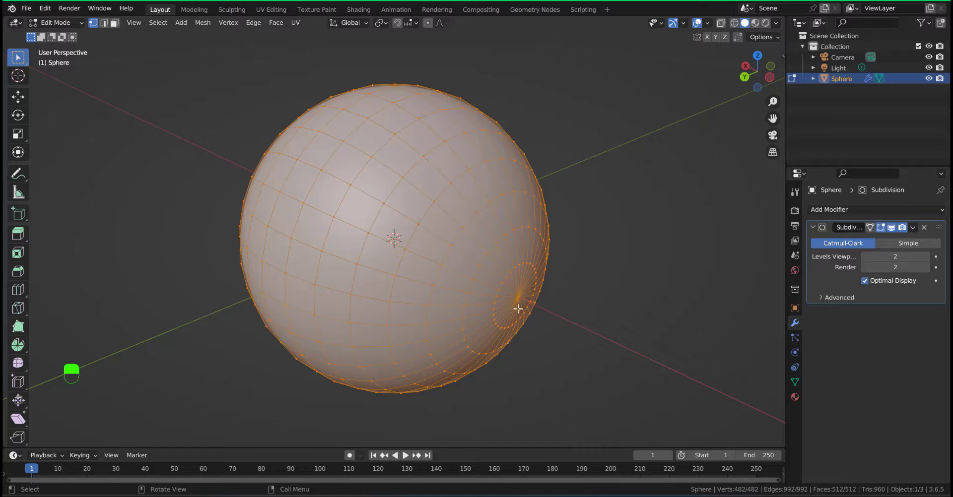
pyautogui.click(517, 293)
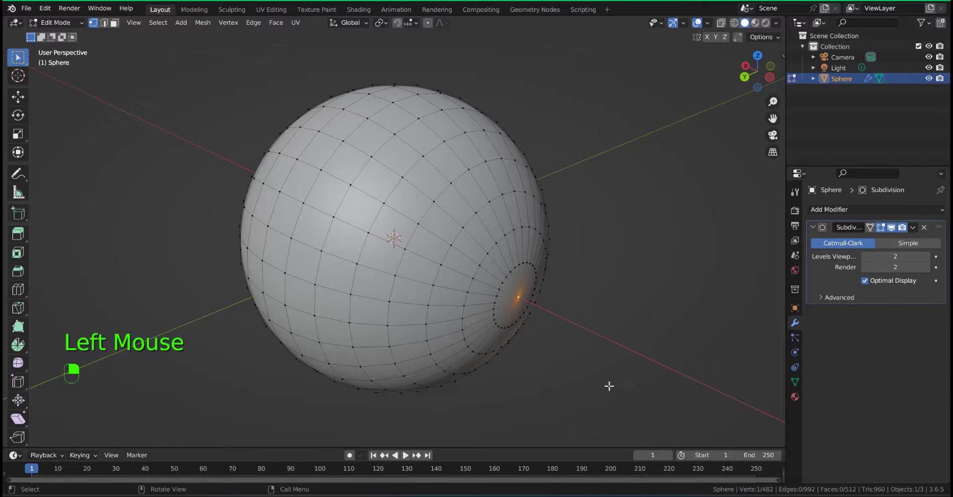
pyautogui.press('KP_1')
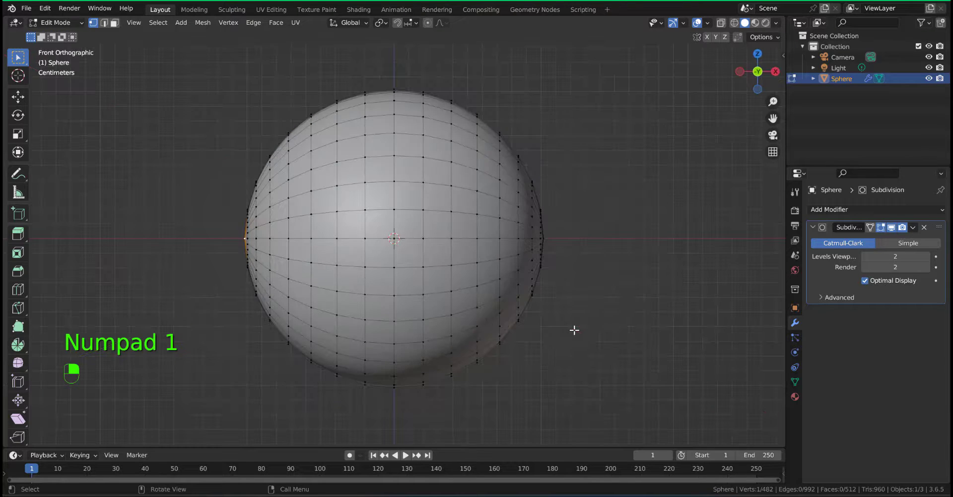
pyautogui.scroll(-2, 549, 253)
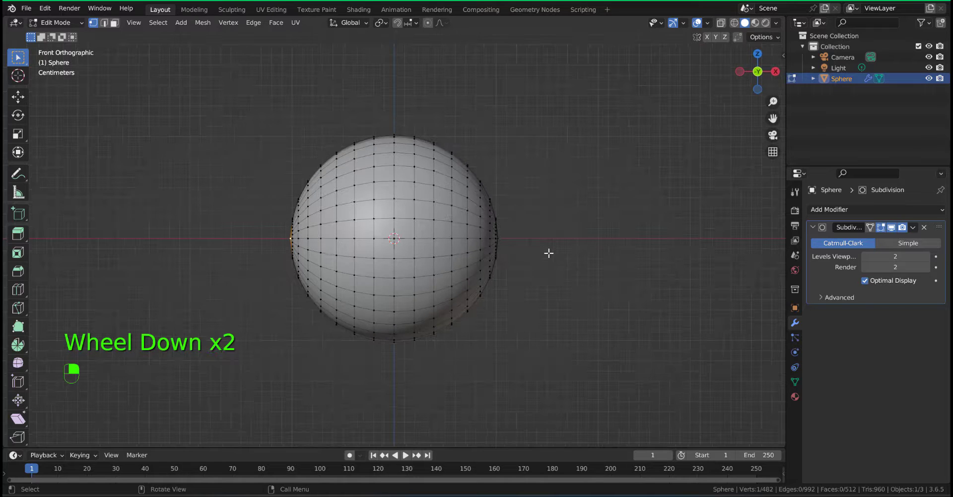
pyautogui.press('o')
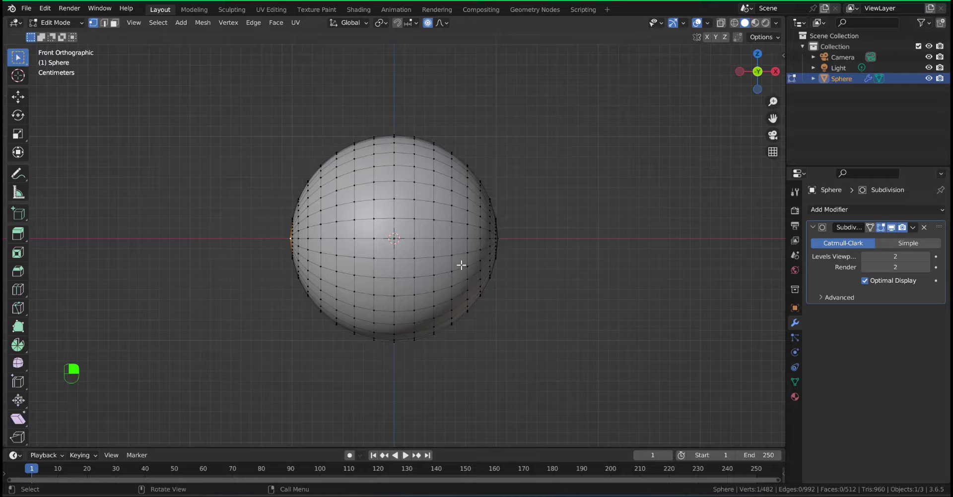
pyautogui.press('g')
pyautogui.press('x')
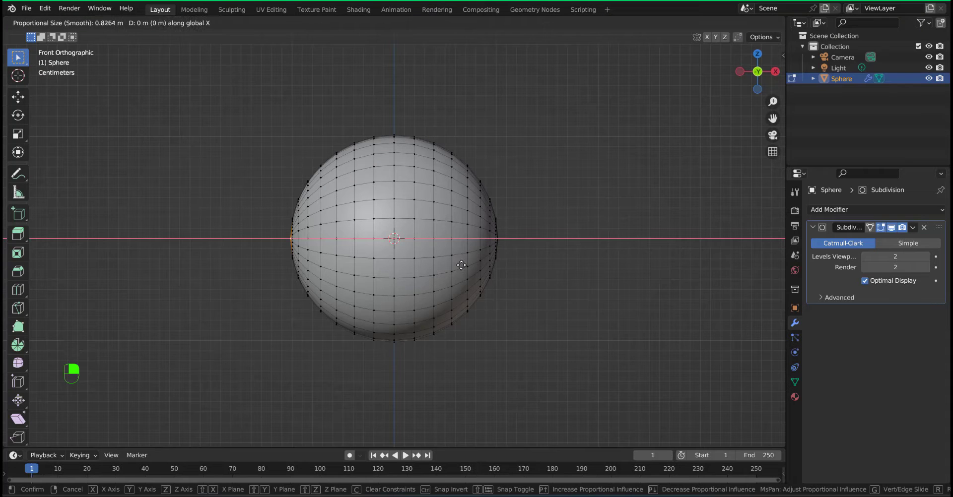
pyautogui.scroll(13, 461, 265)
pyautogui.scroll(5, 461, 265)
pyautogui.scroll(-1, 461, 265)
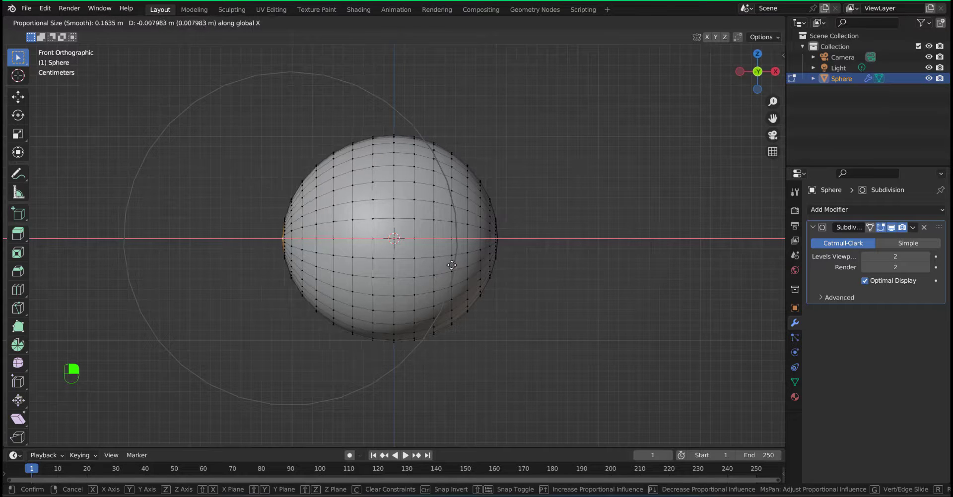
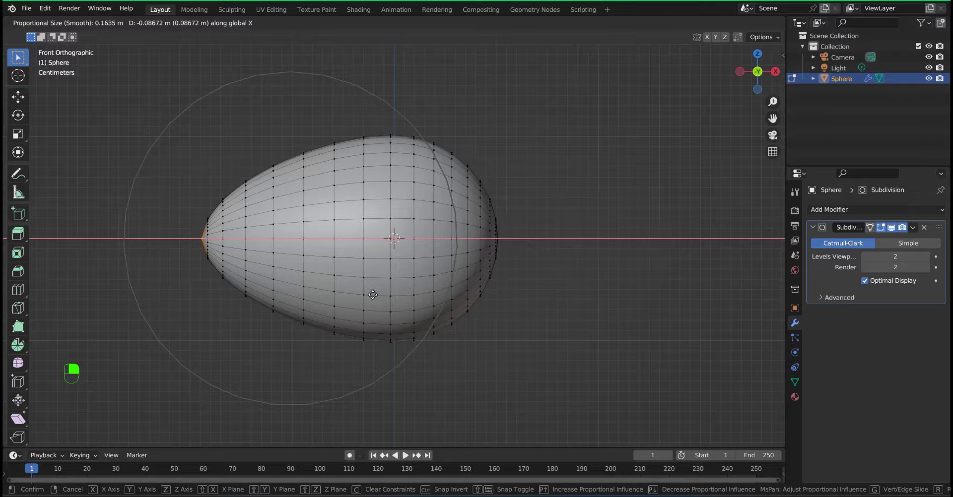
pyautogui.scroll(3, 373, 295)
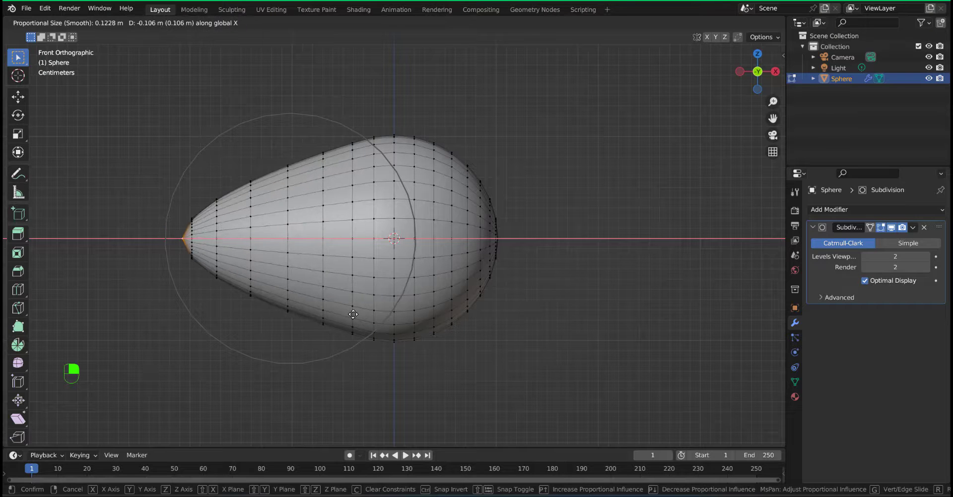
pyautogui.scroll(-4, 353, 315)
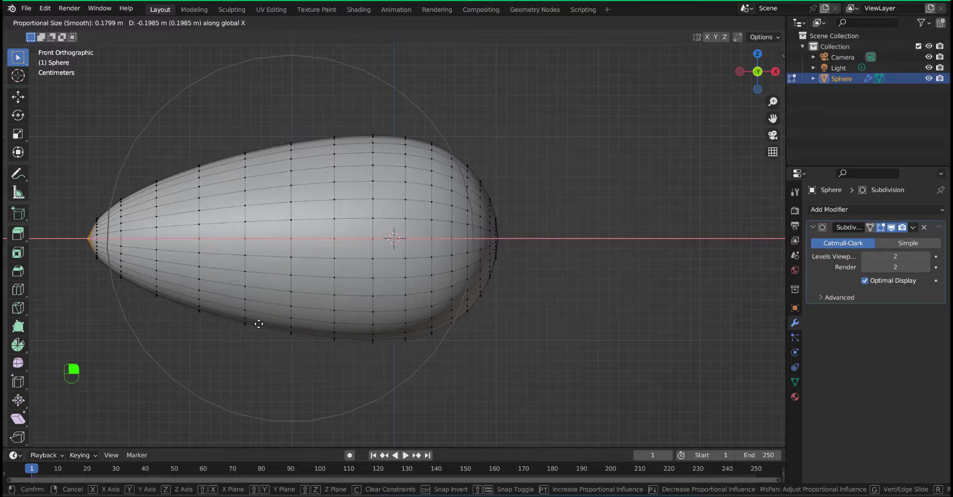
pyautogui.click(259, 324)
# Pull the opposite pole vertex outward about 0.04 m along positive X with a proportional size of about 0.12 m, and return to Object Mode
pyautogui.moveTo(534, 344); pyautogui.dragTo(475, 338, button='middle')
pyautogui.click(486, 226)
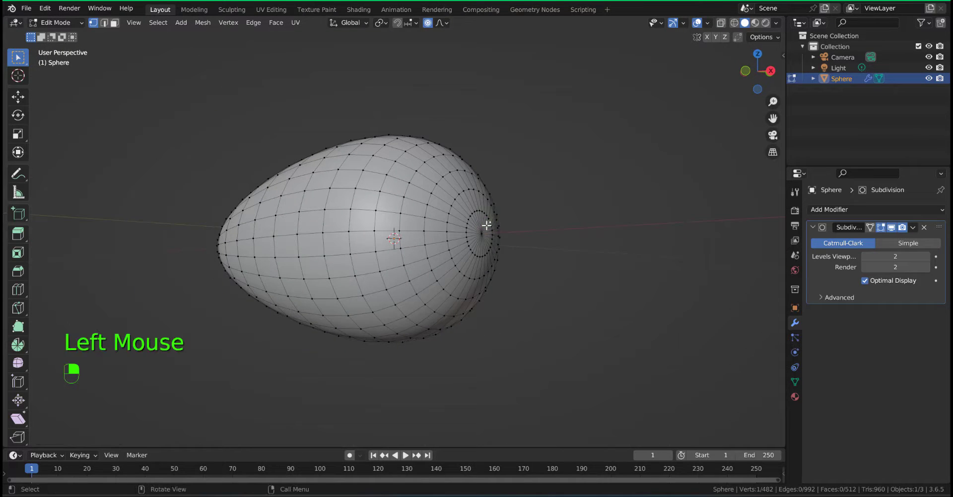
pyautogui.click(481, 227)
pyautogui.press('KP_1')
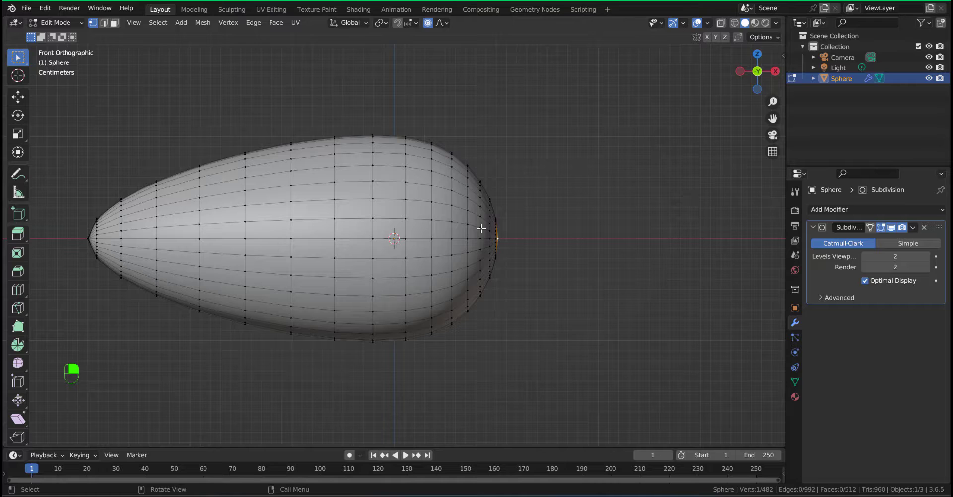
pyautogui.press('g')
pyautogui.press('x')
pyautogui.scroll(2, 481, 228)
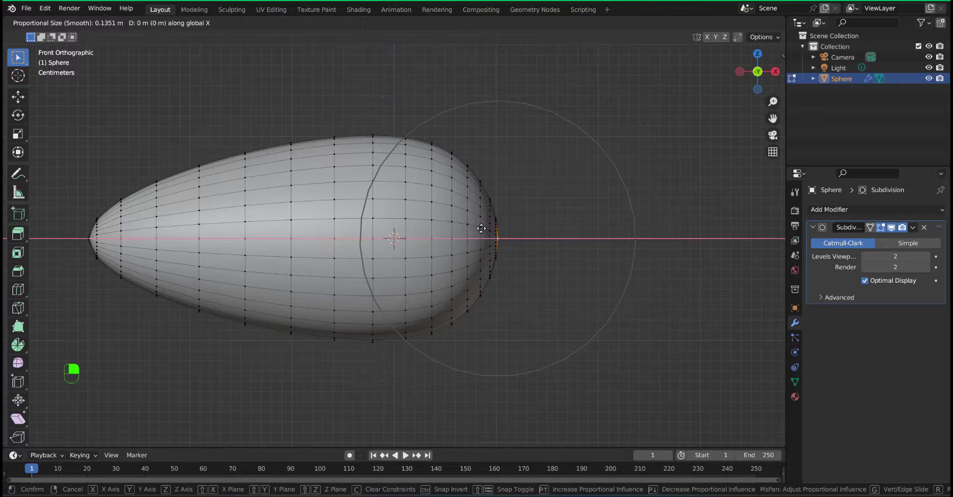
pyautogui.scroll(3, 481, 228)
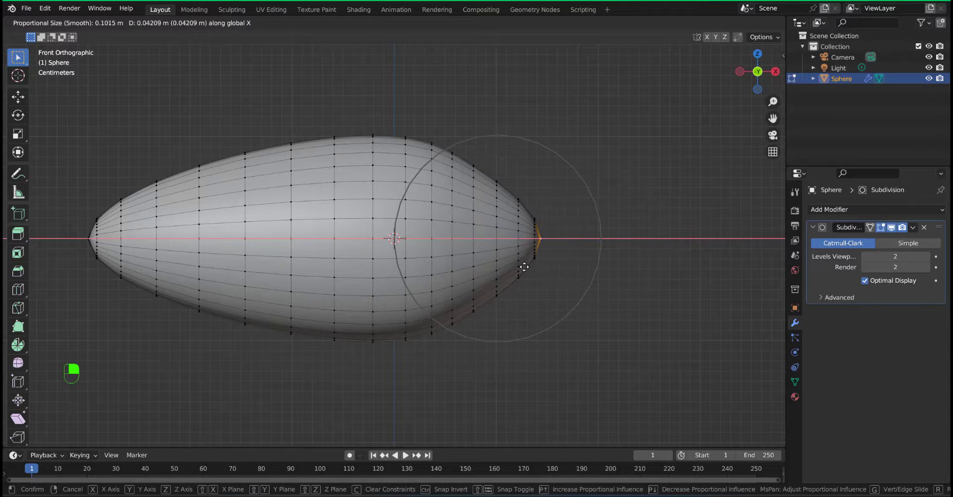
pyautogui.scroll(-2, 524, 267)
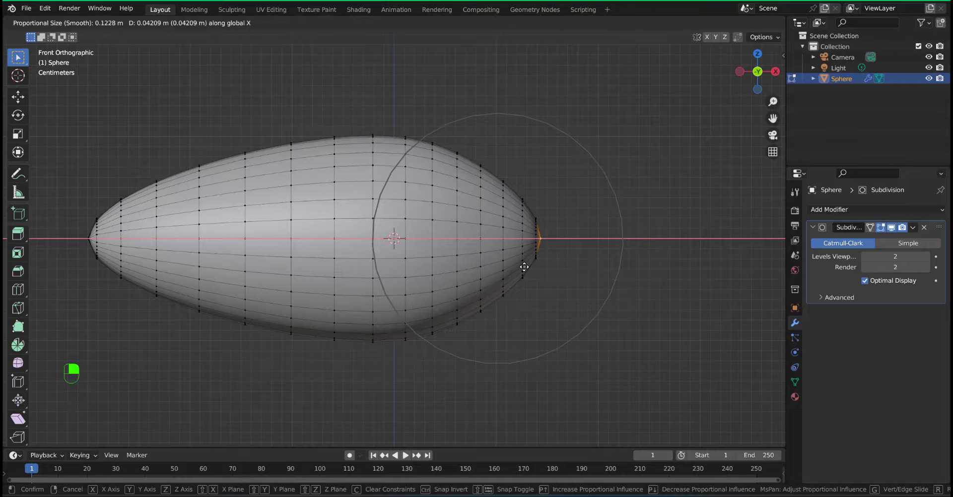
pyautogui.click(524, 267)
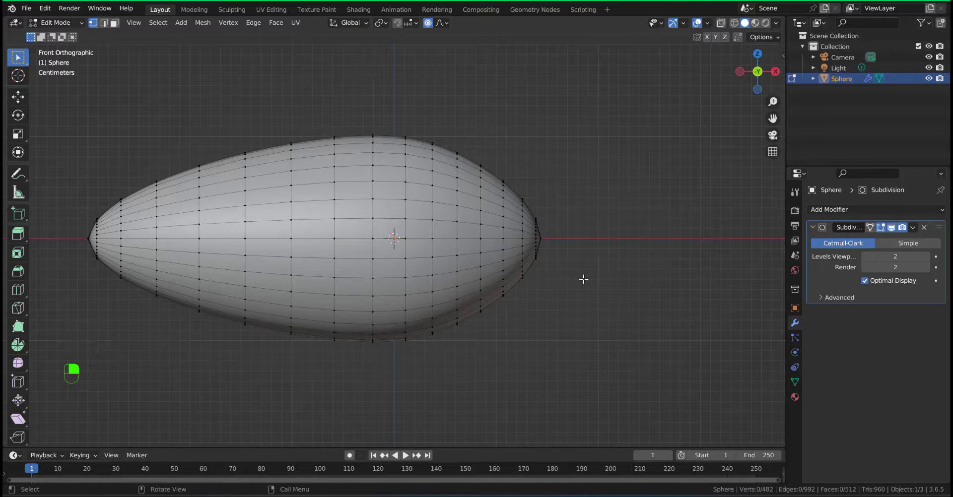
pyautogui.press('Tab')
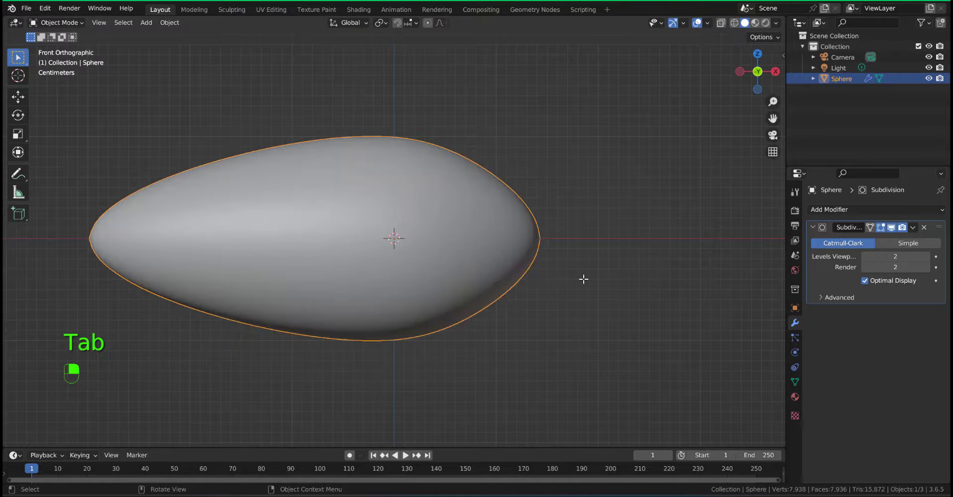
# Apply the stretched sphere's Subdivision modifier and add a Displace modifier
pyautogui.click(913, 227)
pyautogui.click(854, 239)
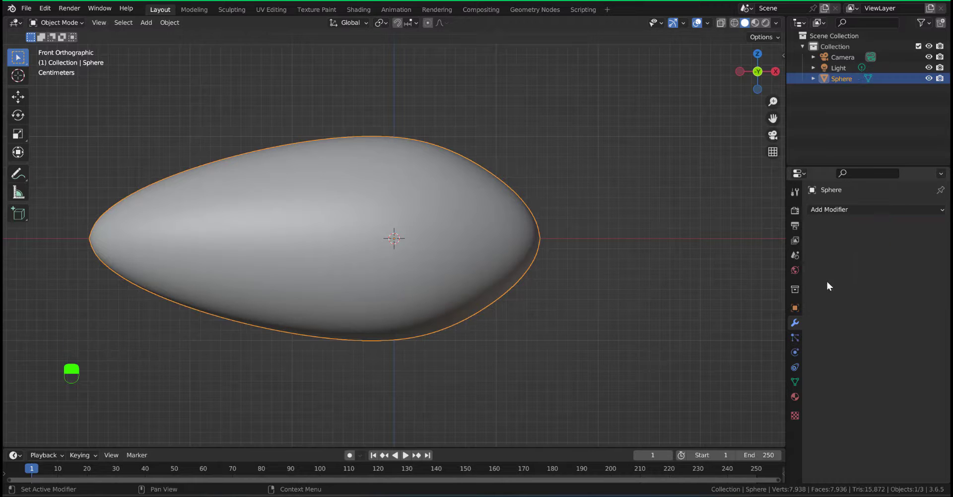
pyautogui.click(829, 209)
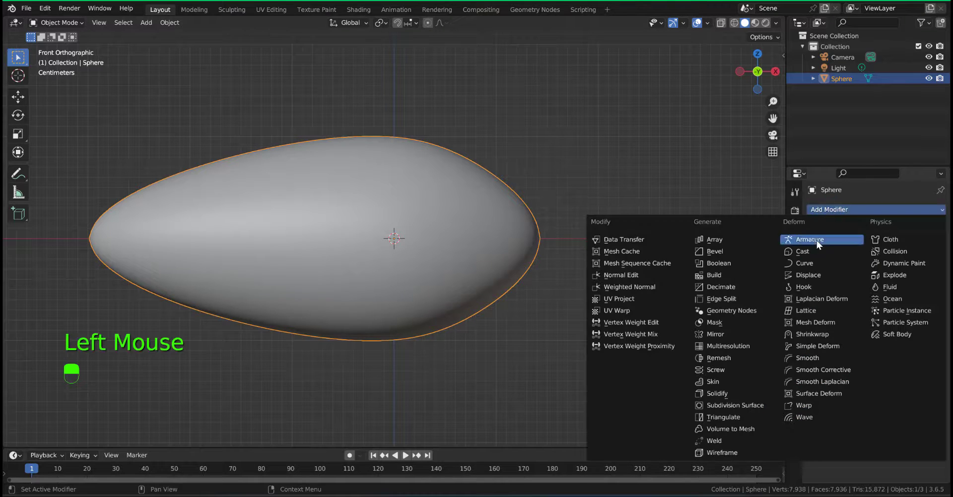
pyautogui.click(802, 276)
pyautogui.scroll(-5, 548, 343)
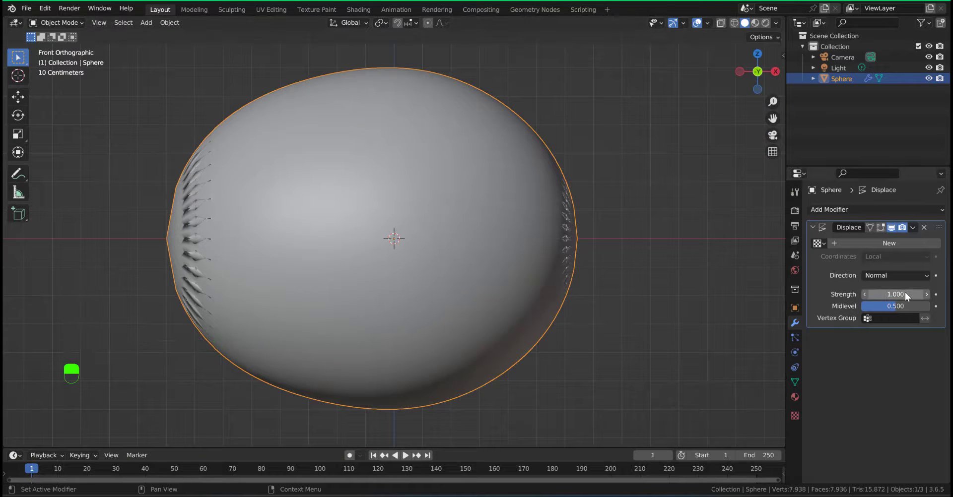
# Set the Displace modifier's strength to 0.1 and give it a new Clouds texture with a size of 0.15
pyautogui.moveTo(898, 296); pyautogui.dragTo(843, 296)
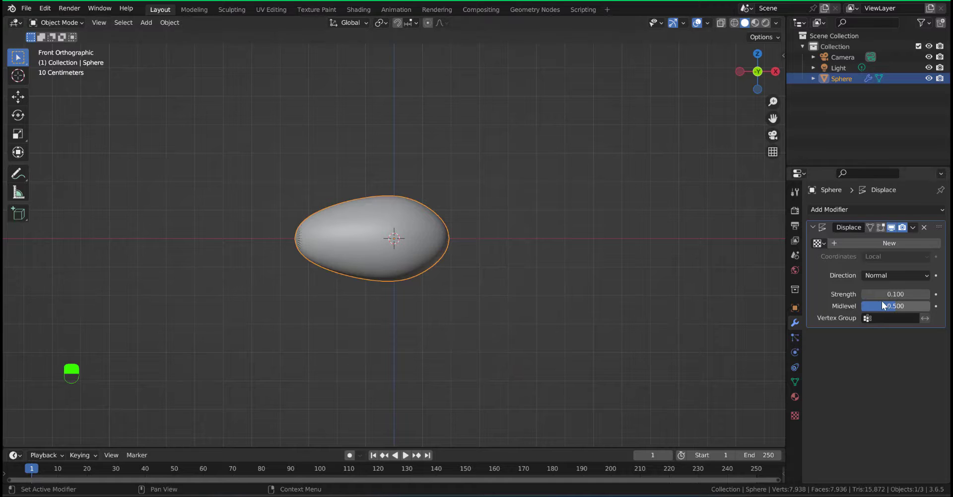
pyautogui.click(860, 244)
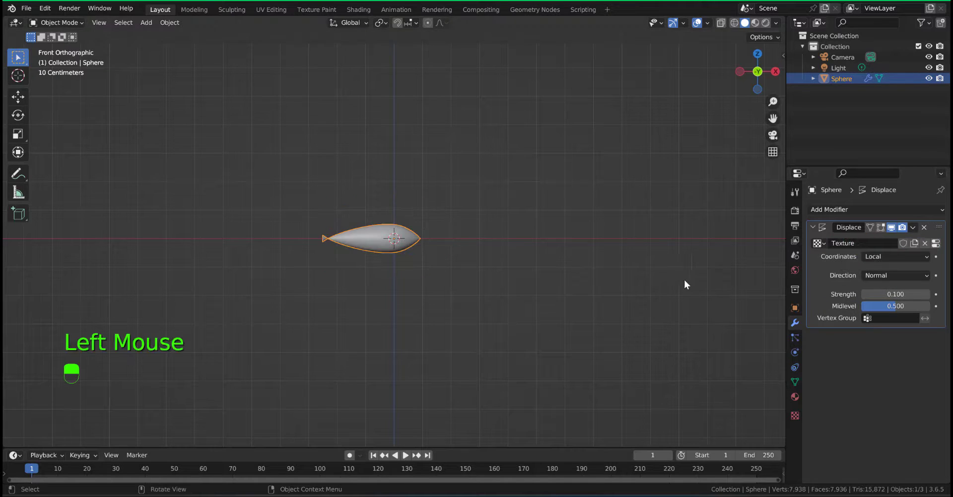
pyautogui.click(938, 242)
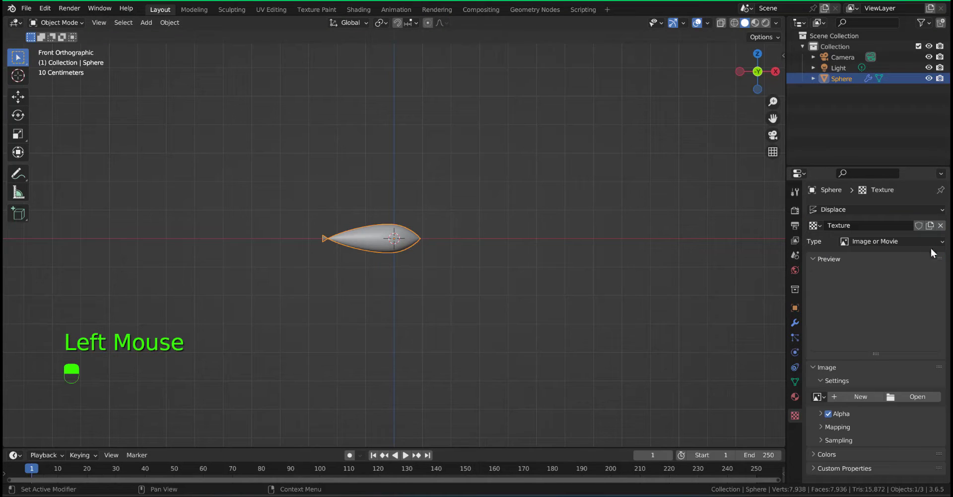
pyautogui.click(867, 241)
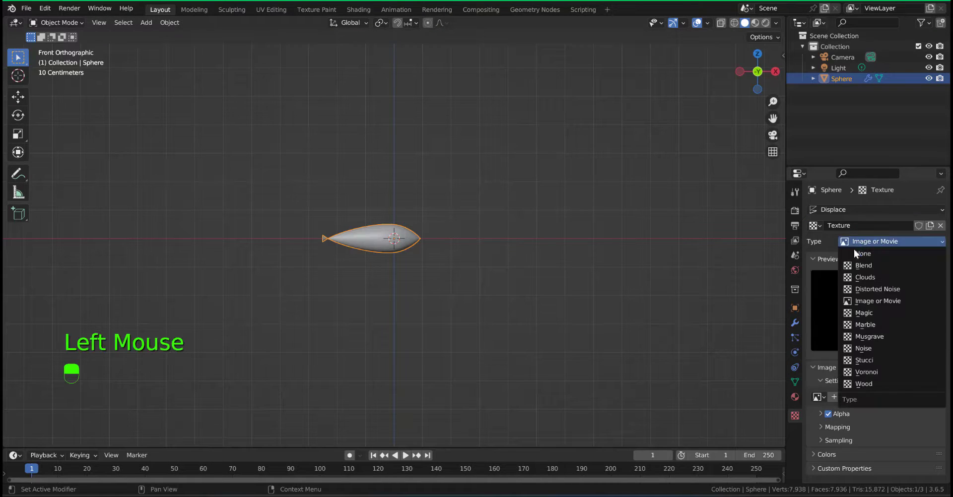
pyautogui.click(864, 275)
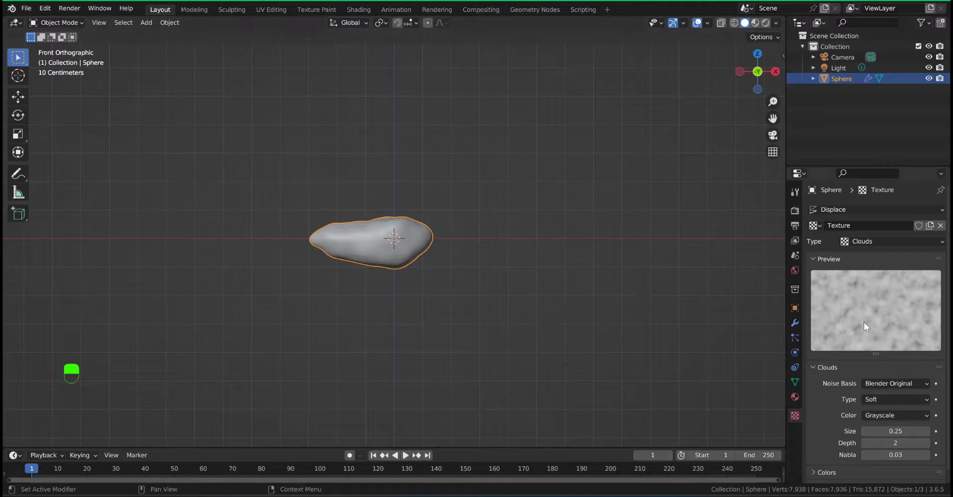
pyautogui.moveTo(886, 433); pyautogui.dragTo(860, 441)
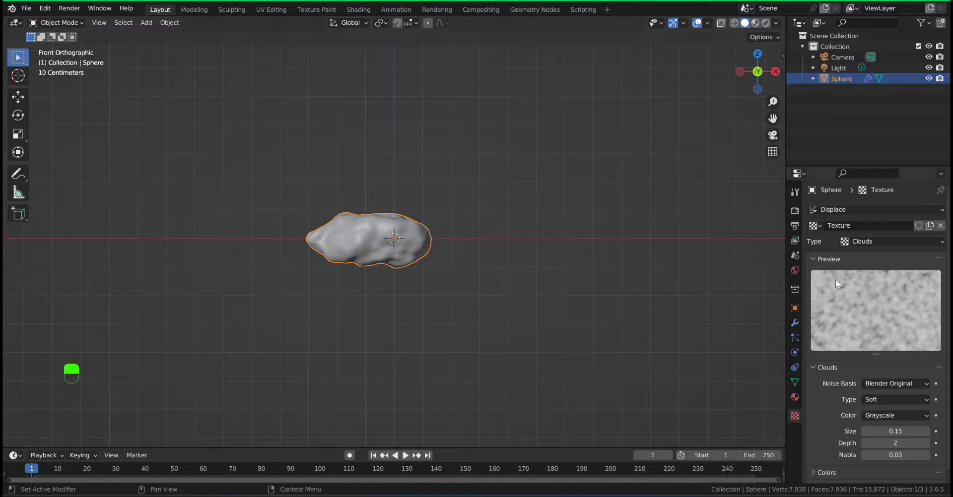
# Create a new material named MuzzleFlash on the sphere and set its surface shader to Emission
pyautogui.click(795, 397)
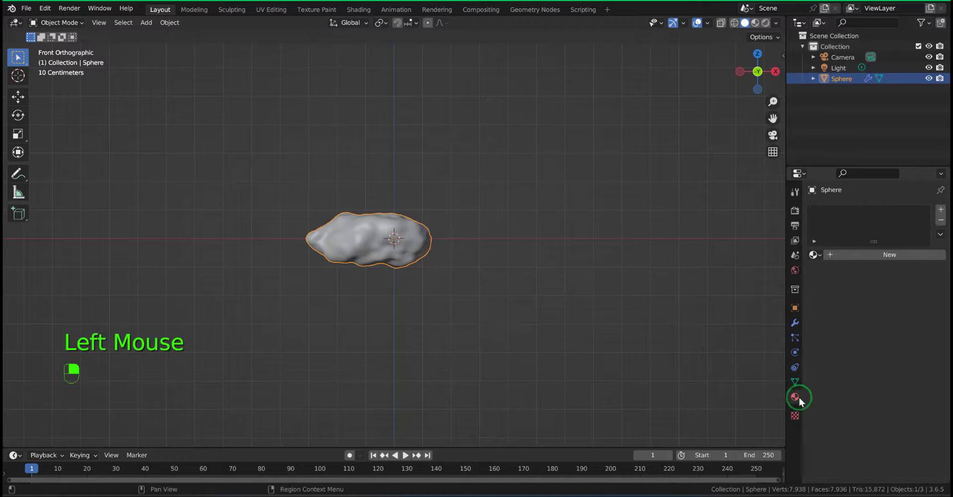
pyautogui.click(854, 261)
pyautogui.click(845, 255)
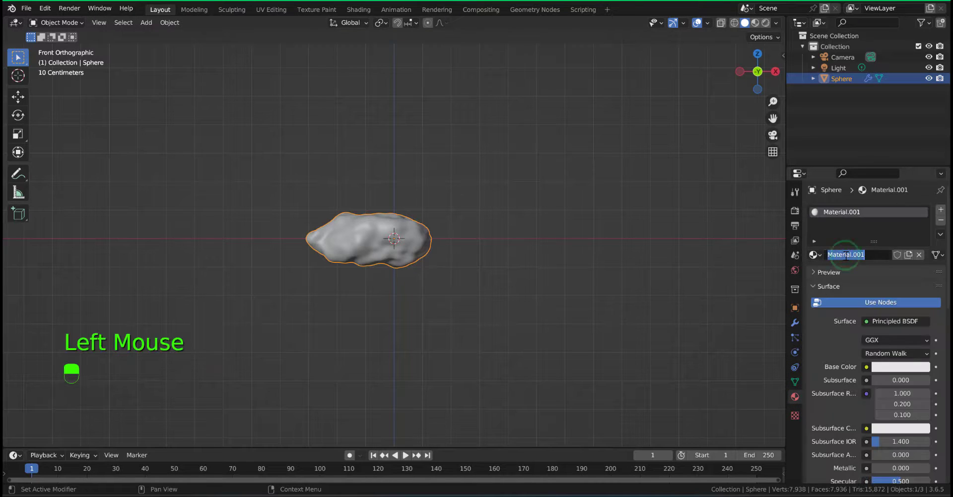
pyautogui.write('MuzzleFlash')
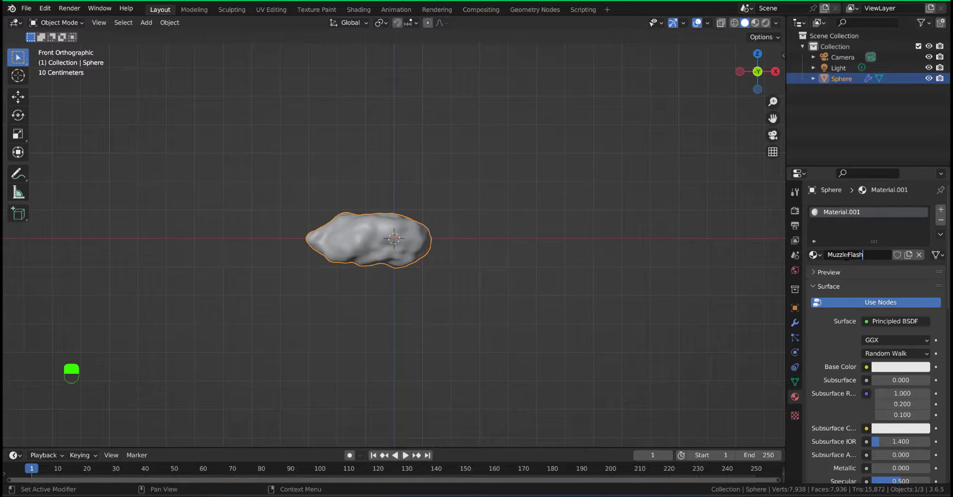
pyautogui.press('Return')
pyautogui.click(879, 322)
pyautogui.click(794, 108)
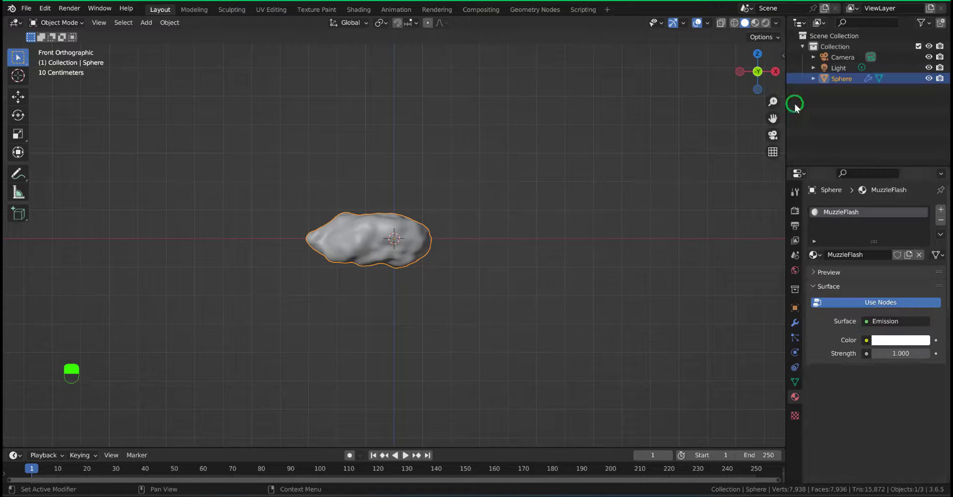
# Set the emission color to yellow with hue about 0.11 and saturation about 0.99, and show the viewport in Material Preview
pyautogui.click(883, 341)
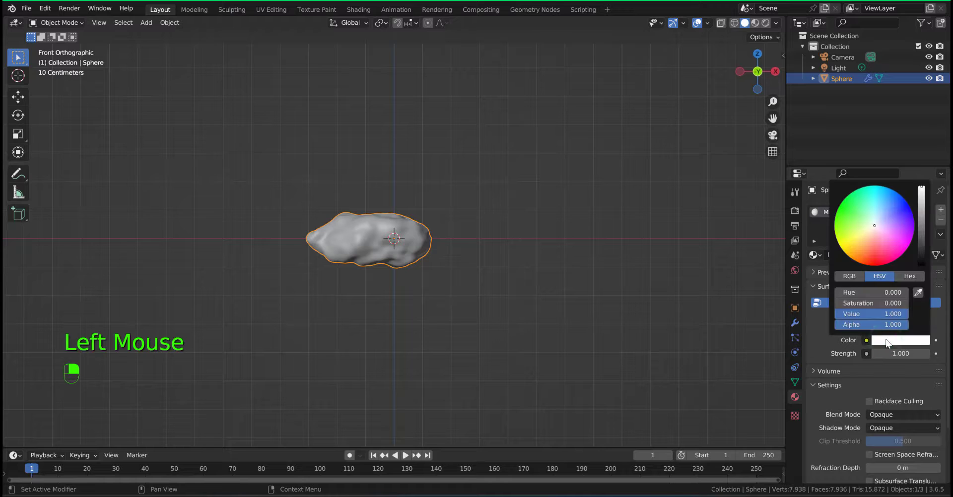
pyautogui.click(851, 248)
pyautogui.moveTo(851, 247); pyautogui.dragTo(848, 249)
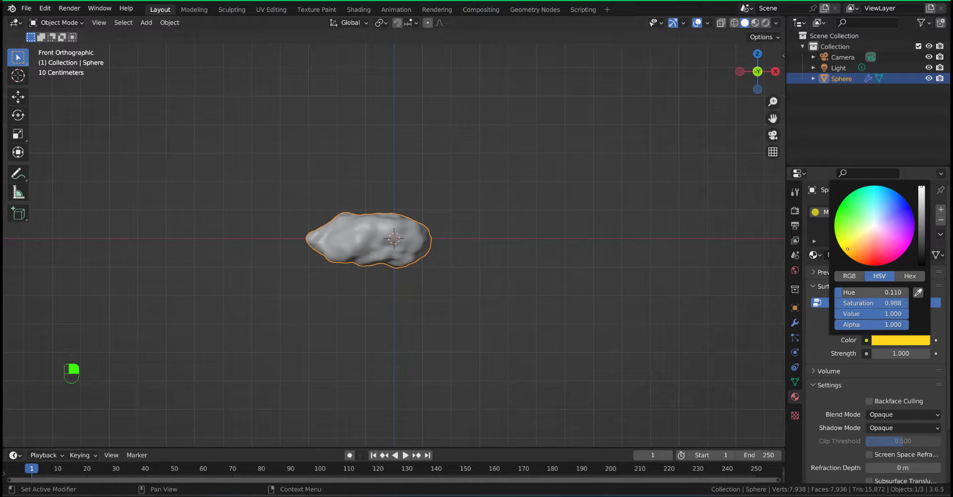
pyautogui.click(755, 23)
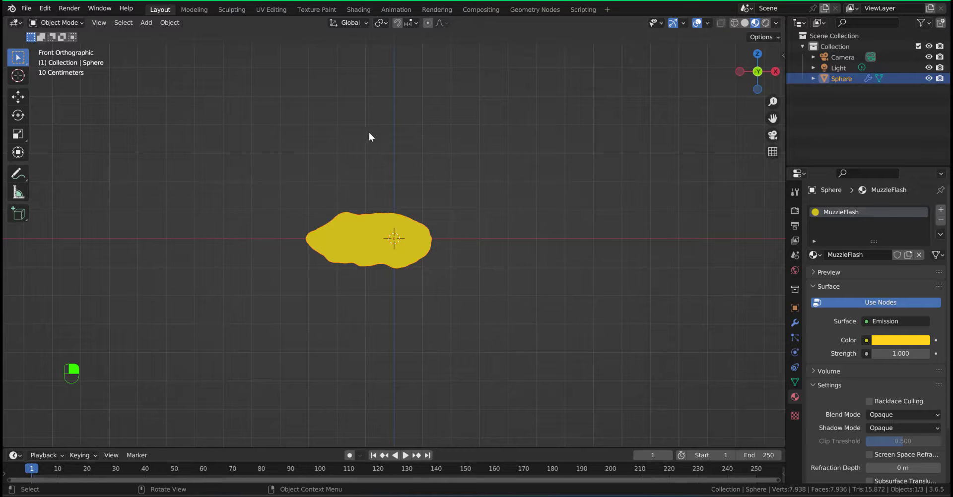
# Switch to the Shading workspace, frame the sphere in front view, and enlarge the node editor around the MuzzleFlash nodes
pyautogui.click(348, 10)
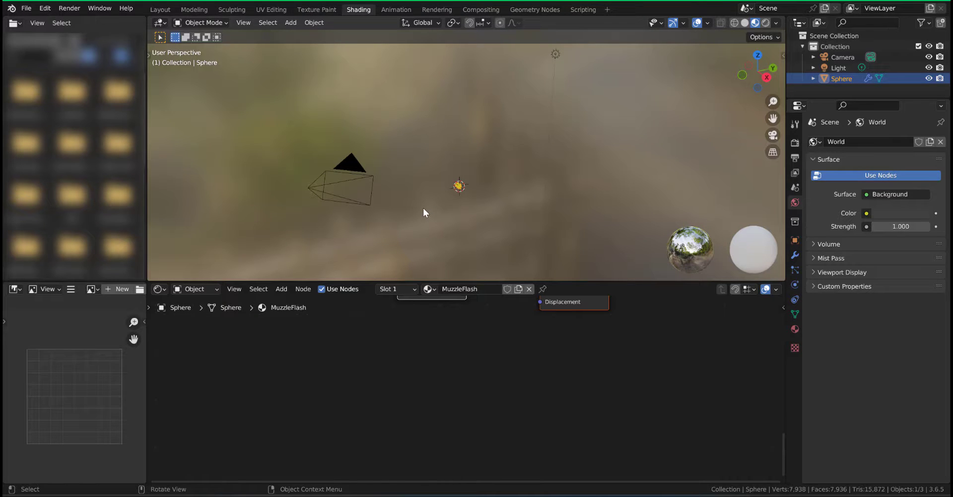
pyautogui.scroll(2, 424, 208)
pyautogui.press('KP_1')
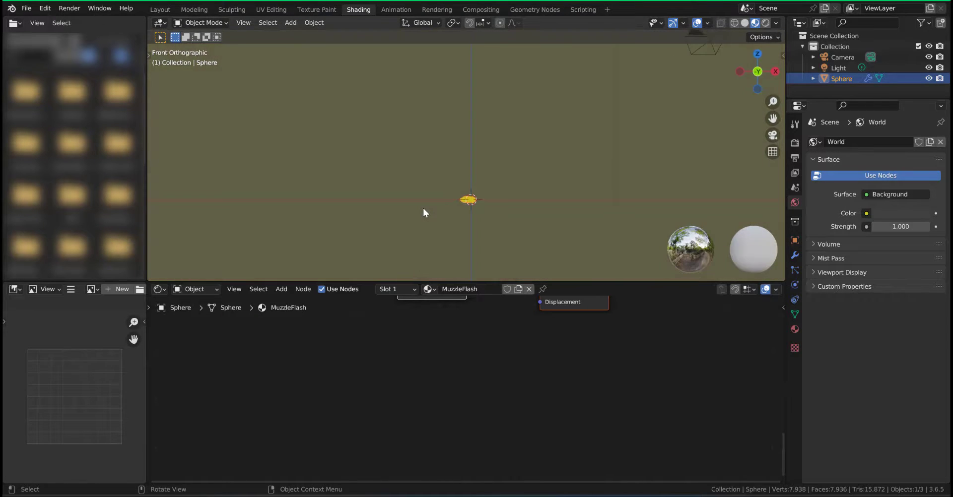
pyautogui.press('KP_Decimal')
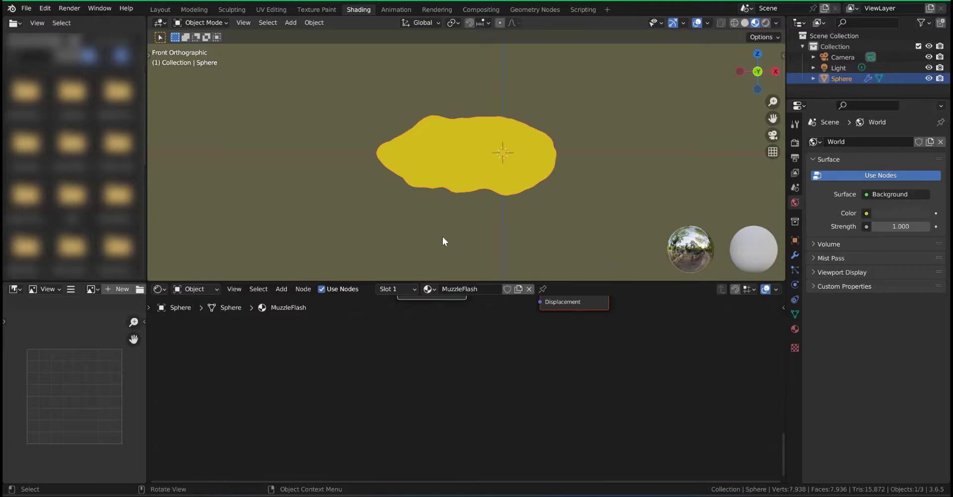
pyautogui.moveTo(504, 309); pyautogui.dragTo(499, 391, button='middle')
pyautogui.moveTo(487, 283); pyautogui.dragTo(501, 210)
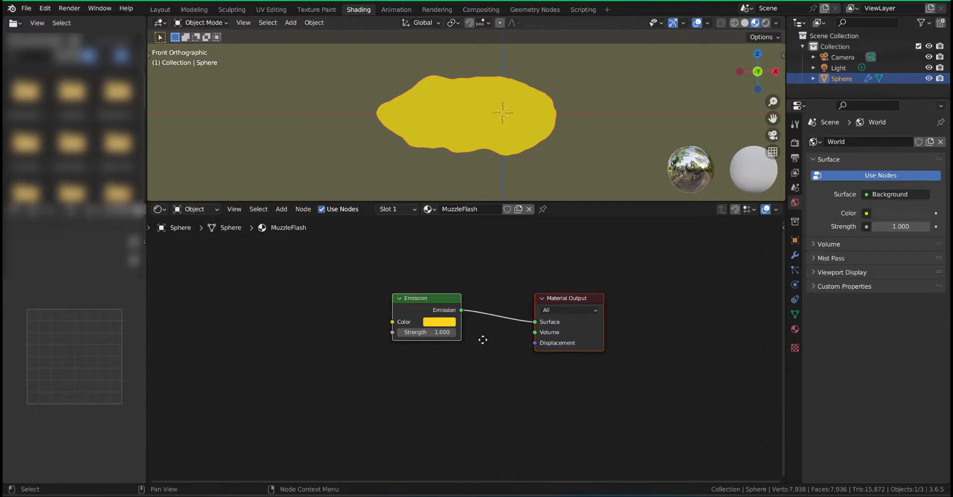
pyautogui.moveTo(482, 340); pyautogui.dragTo(456, 319, button='middle')
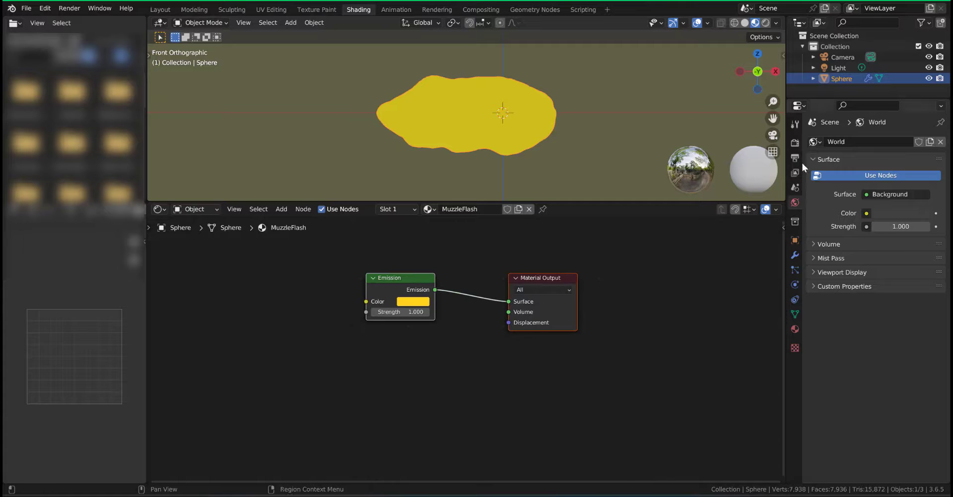
# Set the render engine to Cycles with GPU Compute as the device
pyautogui.click(794, 143)
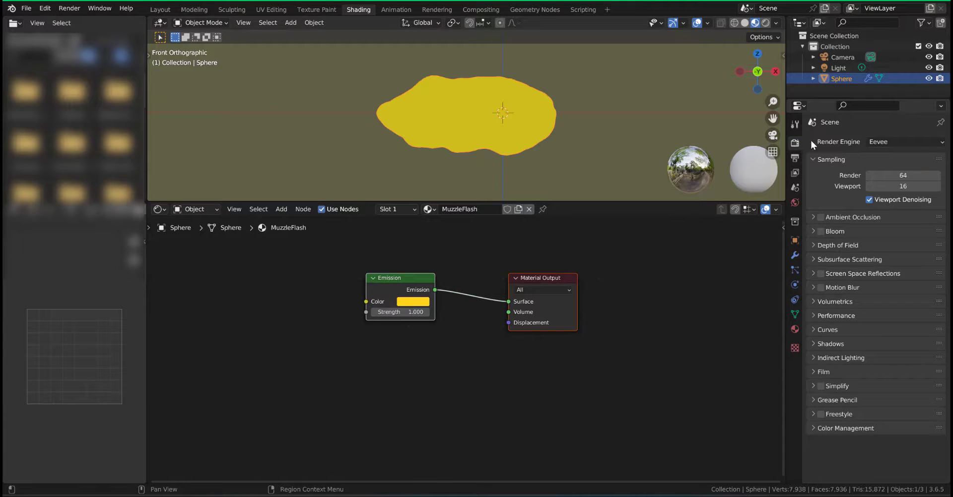
pyautogui.click(894, 142)
pyautogui.click(889, 178)
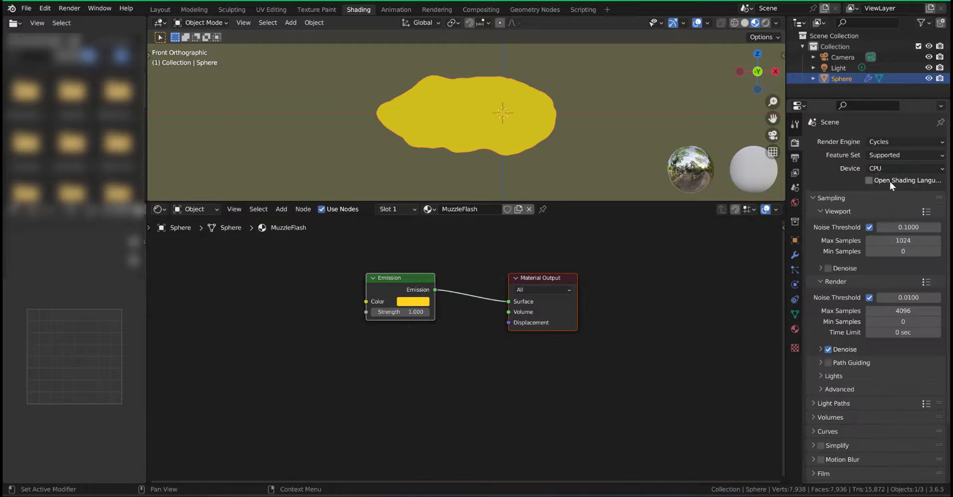
pyautogui.click(882, 167)
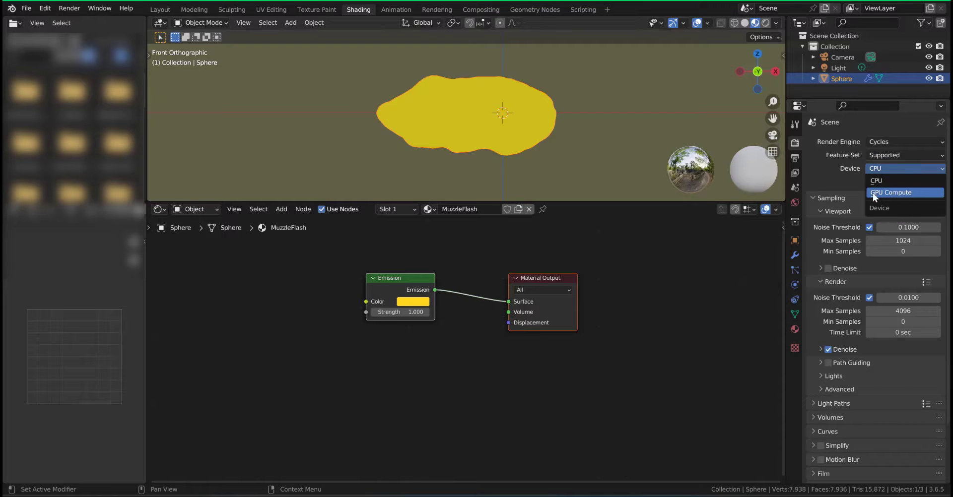
# Set the maximum samples to 15 for both the viewport and the final render
pyautogui.click(910, 242)
pyautogui.write('15')
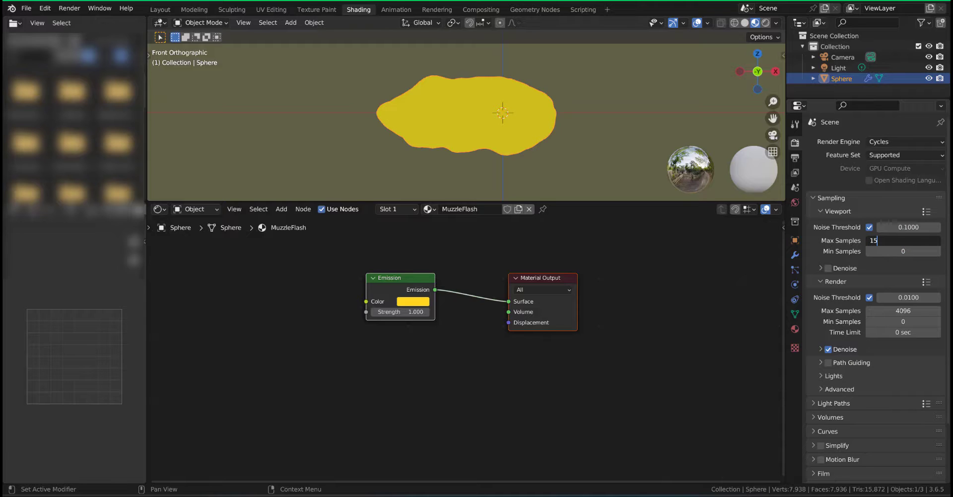
pyautogui.press('Return')
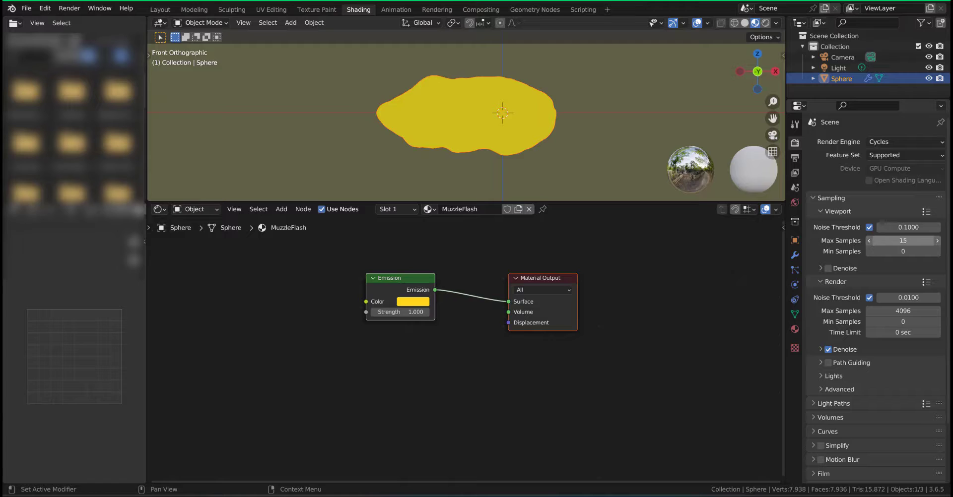
pyautogui.click(912, 313)
pyautogui.write('15')
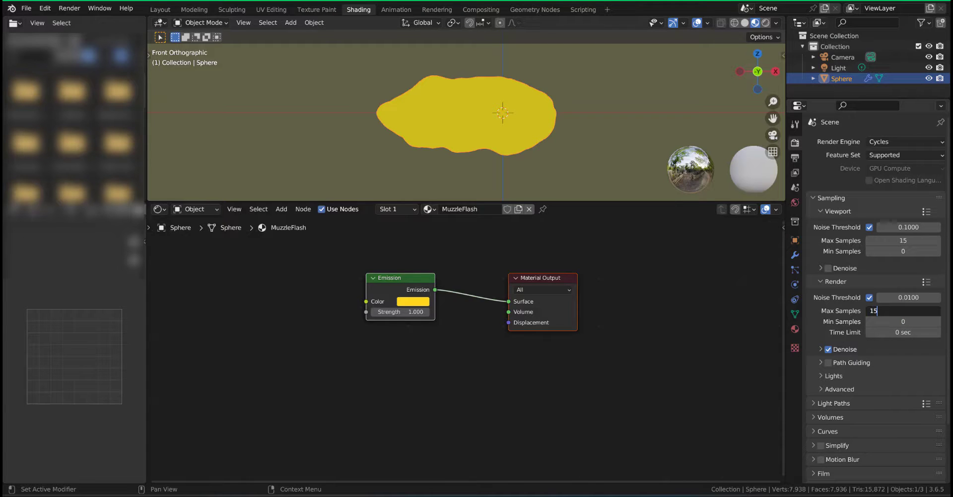
# Confirm 15 maximum render samples and add a Color Ramp node beside the Emission node
pyautogui.press('Return')
pyautogui.moveTo(481, 245); pyautogui.dragTo(547, 241, button='middle')
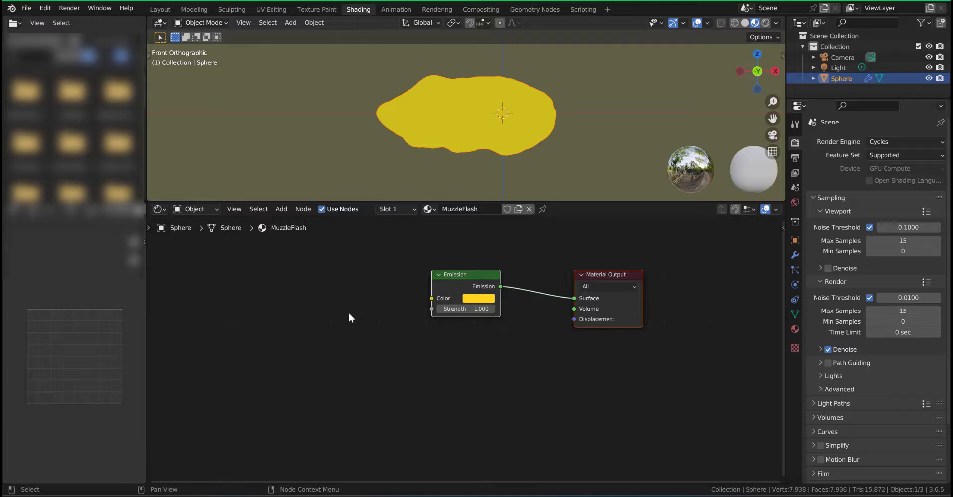
pyautogui.hotkey('shift', 'a')
pyautogui.write('color')
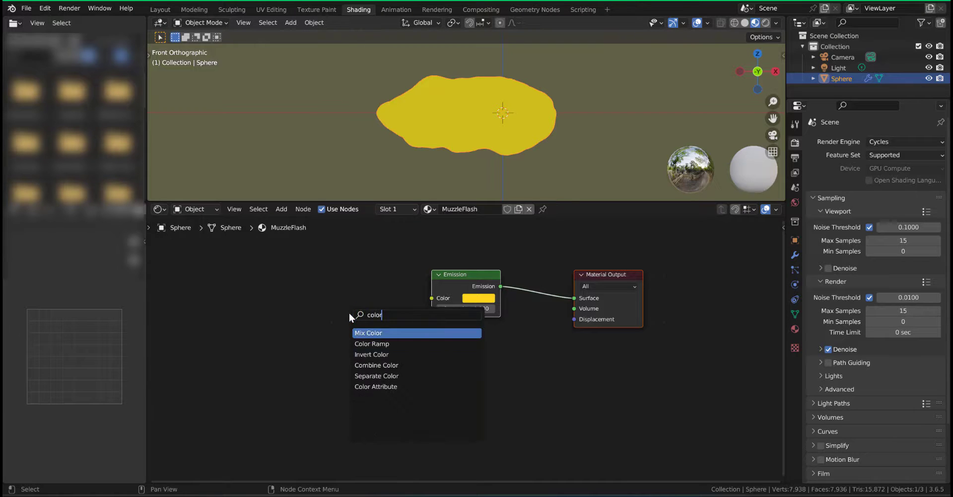
pyautogui.press('Down')
pyautogui.press('Return')
pyautogui.click(275, 275)
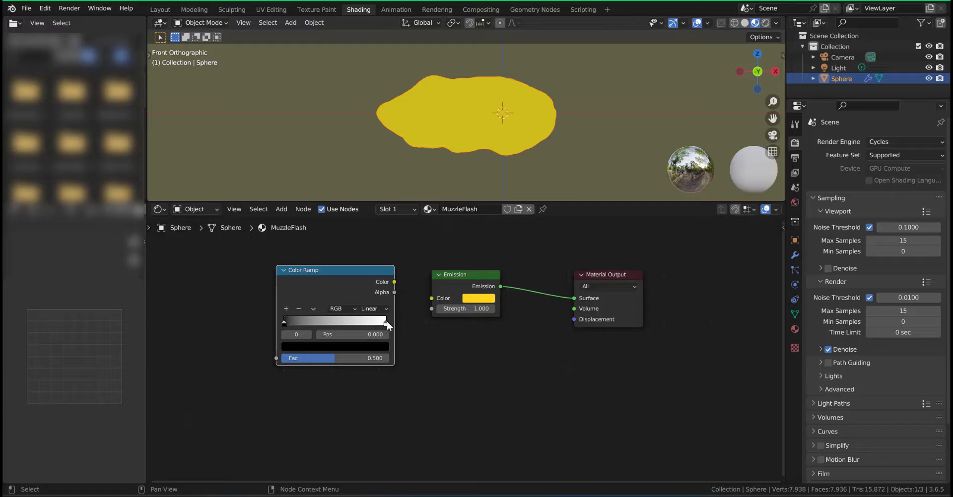
# Copy the Emission node's yellow onto the Color Ramp's last stop and move the black stop to position 0.054
pyautogui.click(386, 324)
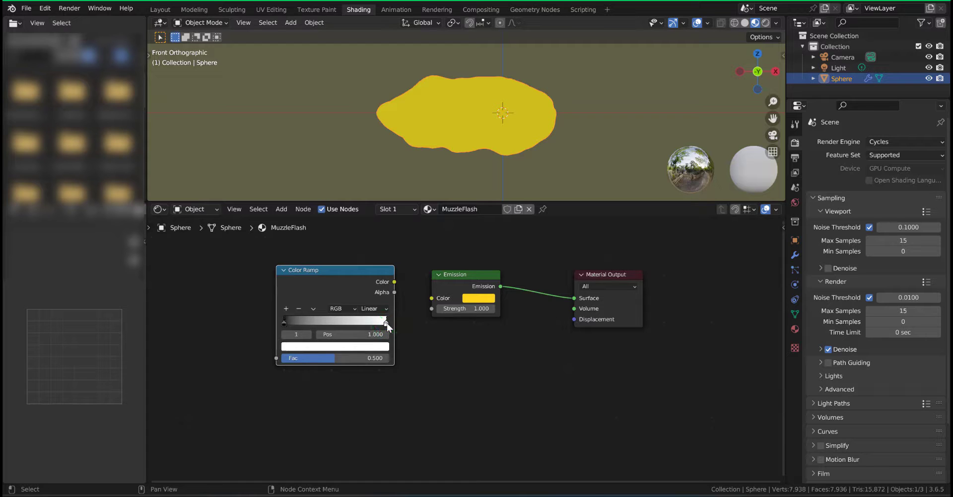
pyautogui.moveTo(482, 299); pyautogui.dragTo(333, 349)
pyautogui.moveTo(284, 323); pyautogui.dragTo(290, 324)
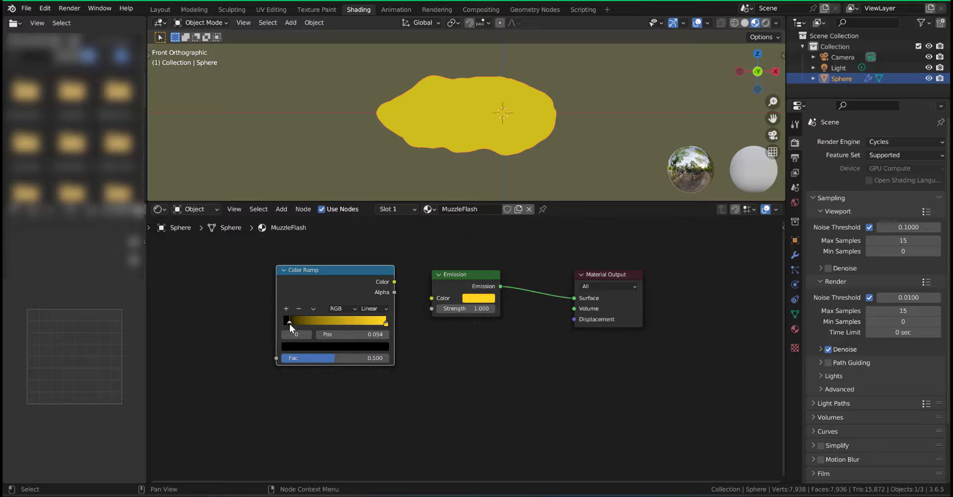
# Add a muted orange middle stop at position 0.213 and link the Color Ramp's Color output to the Emission color
pyautogui.moveTo(385, 325); pyautogui.dragTo(306, 326)
pyautogui.click(286, 308)
pyautogui.click(300, 346)
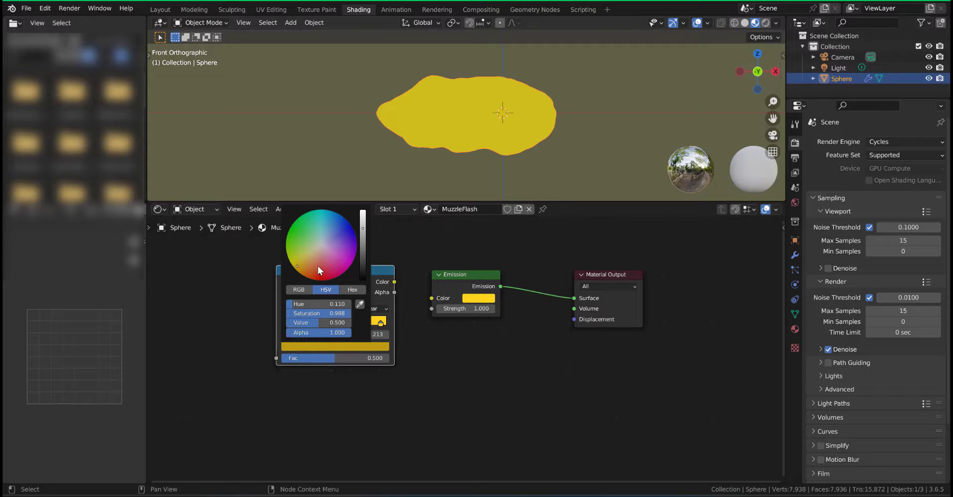
pyautogui.moveTo(302, 268)
pyautogui.mouseDown()
pyautogui.moveTo(323, 257)
pyautogui.moveTo(305, 266)
pyautogui.mouseUp()
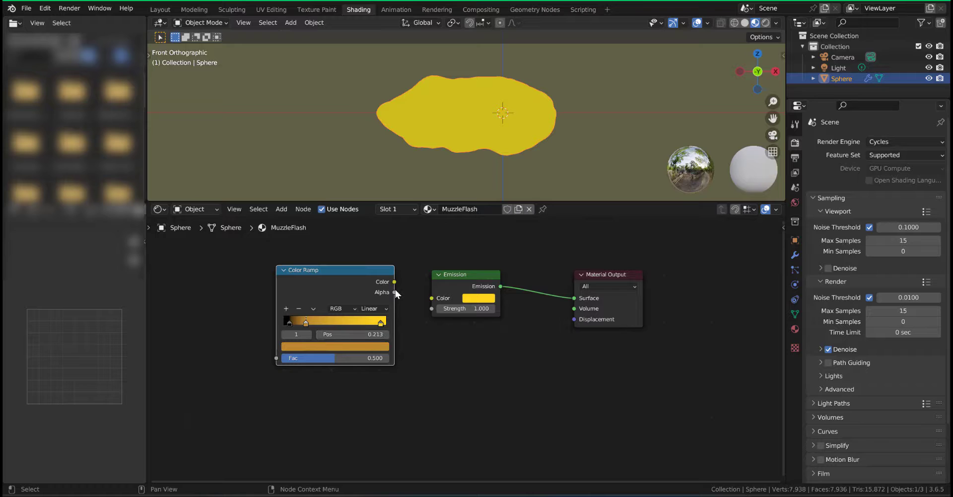
pyautogui.moveTo(394, 282); pyautogui.dragTo(431, 298)
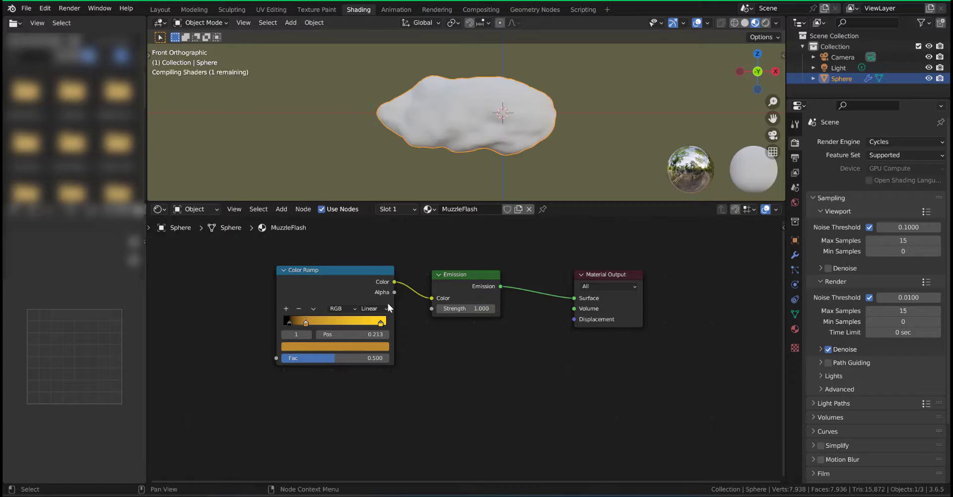
# Show the viewport in rendered shading and enable the Transparent film background
pyautogui.click(767, 23)
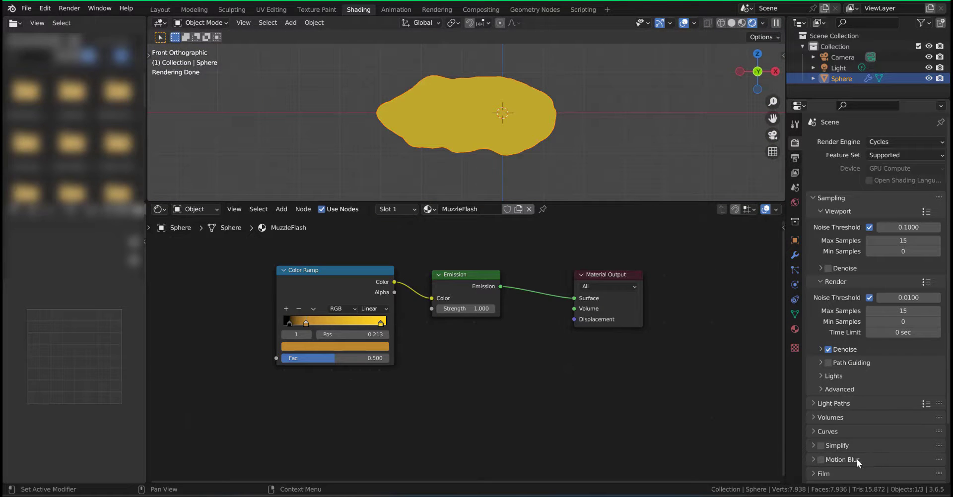
pyautogui.scroll(-2, 815, 411)
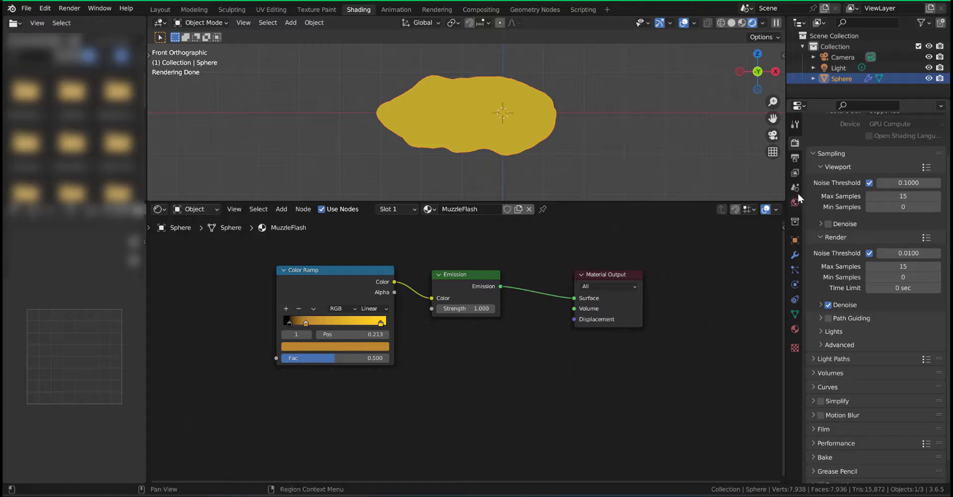
pyautogui.click(812, 429)
pyautogui.scroll(-1, 835, 469)
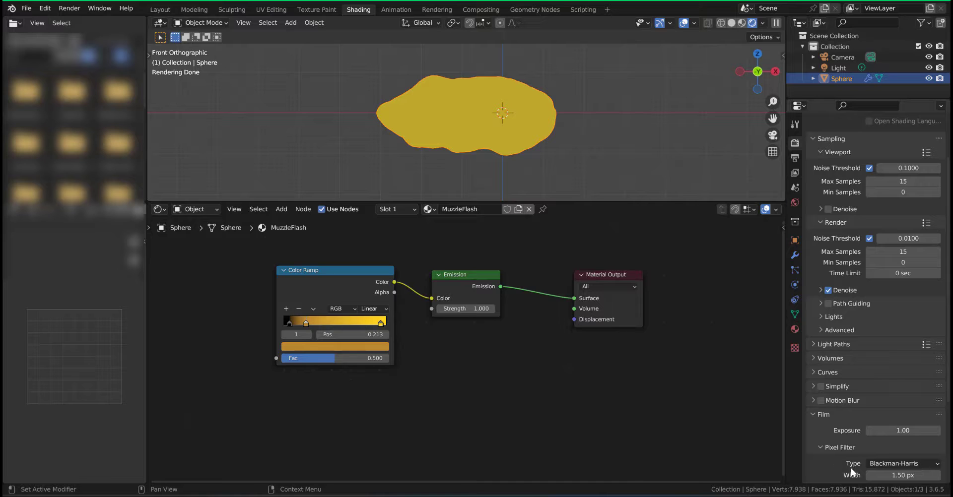
pyautogui.scroll(-1, 843, 461)
pyautogui.click(828, 477)
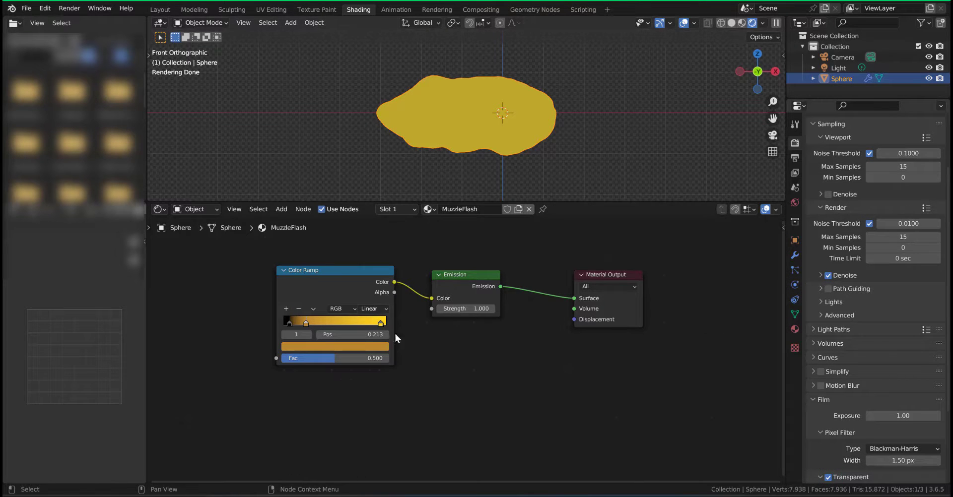
# Add another stop to the Color Ramp at position 0.464 and give it a deeper orange
pyautogui.click(286, 308)
pyautogui.moveTo(305, 324); pyautogui.dragTo(333, 324)
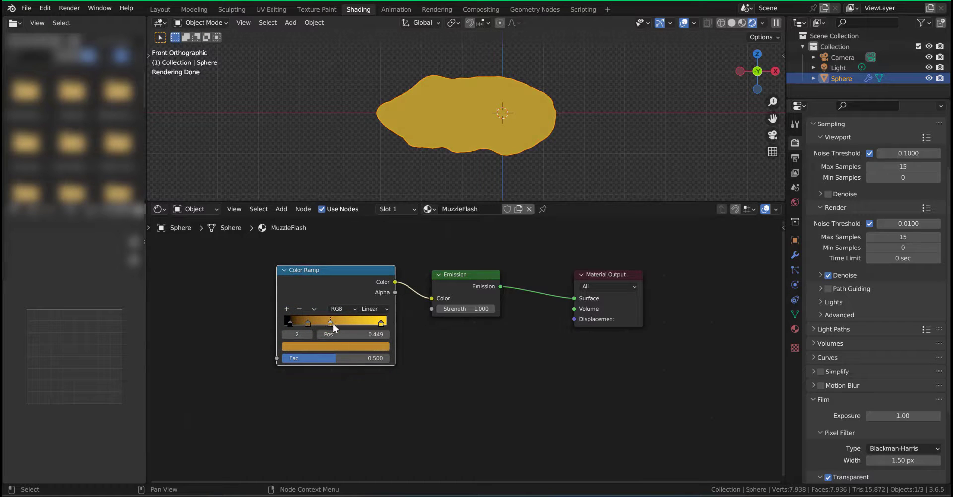
pyautogui.click(308, 346)
pyautogui.moveTo(311, 271); pyautogui.dragTo(312, 267)
# Set the Emission strength to 9.2 and reroute its output from Surface to the Material Output's Volume input
pyautogui.moveTo(455, 309); pyautogui.dragTo(496, 309)
pyautogui.moveTo(349, 270); pyautogui.dragTo(343, 267)
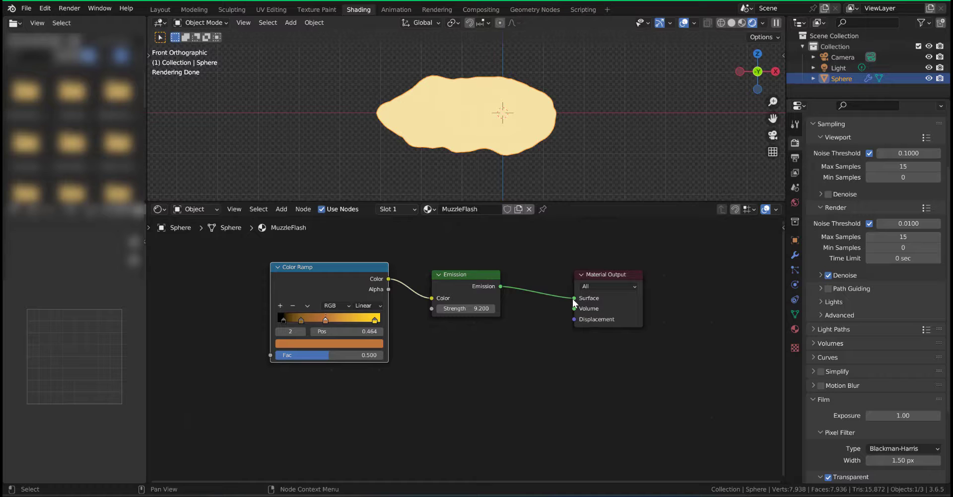
pyautogui.moveTo(574, 298); pyautogui.dragTo(570, 308)
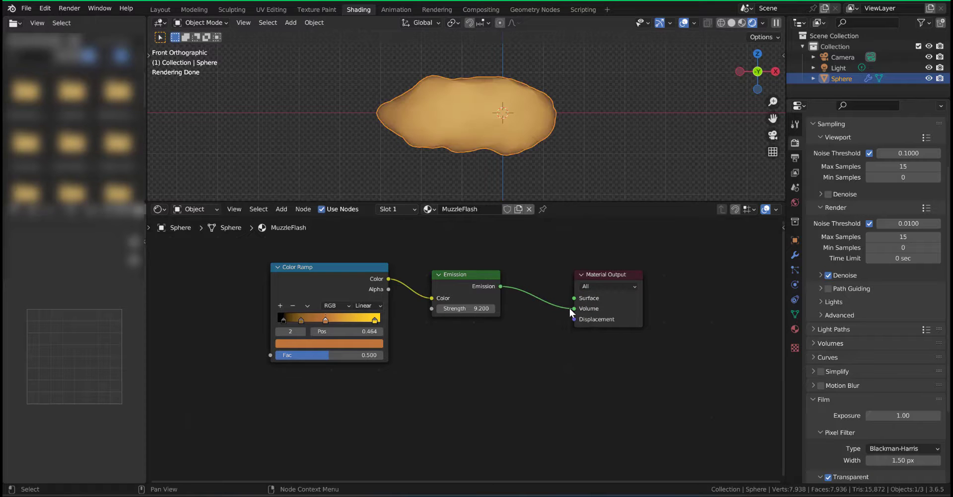
# Add one more Color Ramp stop and place a brownish-orange one at position 0.415
pyautogui.moveTo(529, 153)
pyautogui.mouseDown(button='middle')
pyautogui.moveTo(365, 168)
pyautogui.moveTo(529, 159)
pyautogui.mouseUp(button='middle')
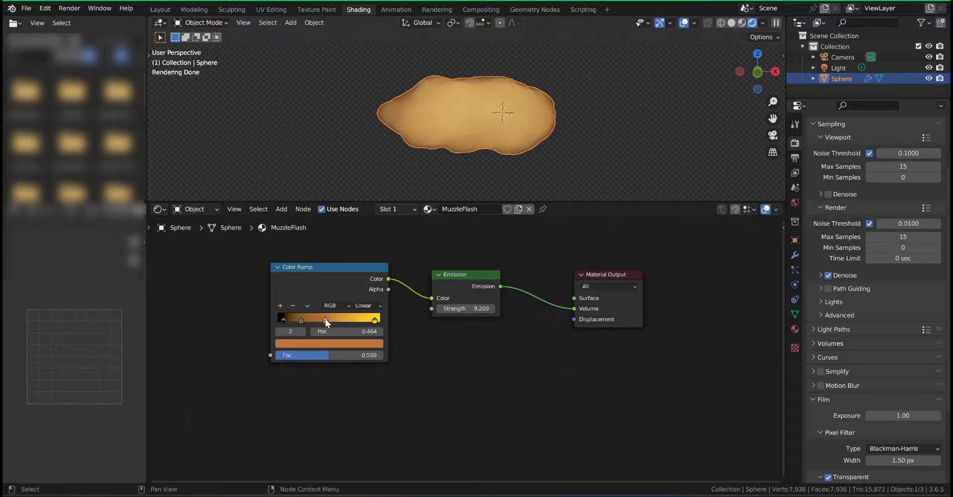
pyautogui.moveTo(326, 320)
pyautogui.mouseDown()
pyautogui.moveTo(278, 314)
pyautogui.moveTo(321, 319)
pyautogui.mouseUp()
pyautogui.click(321, 344)
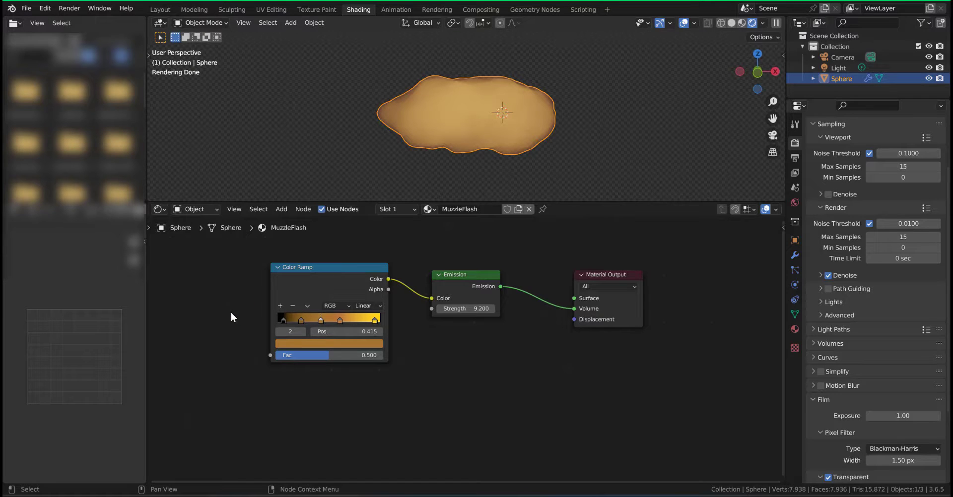
# Add a Noise Texture node and connect its Fac output to the Color Ramp's Fac input
pyautogui.hotkey('shift', 'a')
pyautogui.click(231, 317)
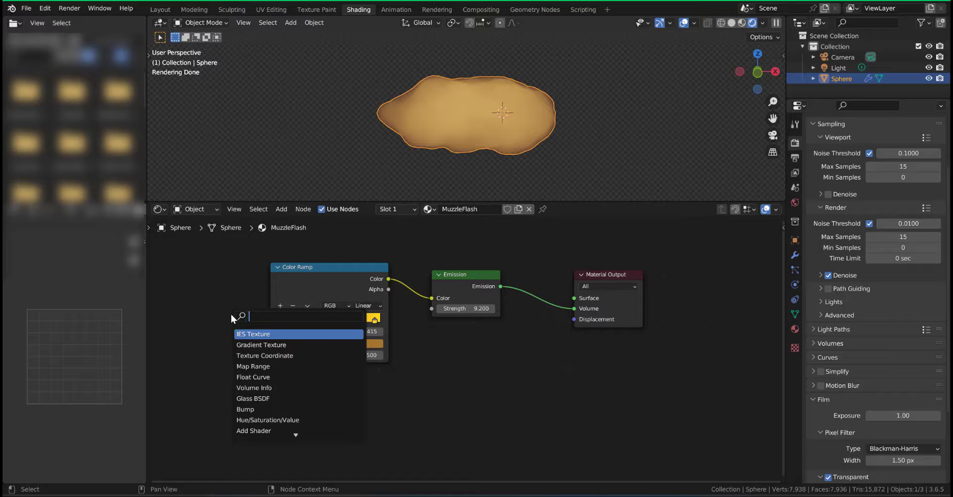
pyautogui.write('noise')
pyautogui.press('Return')
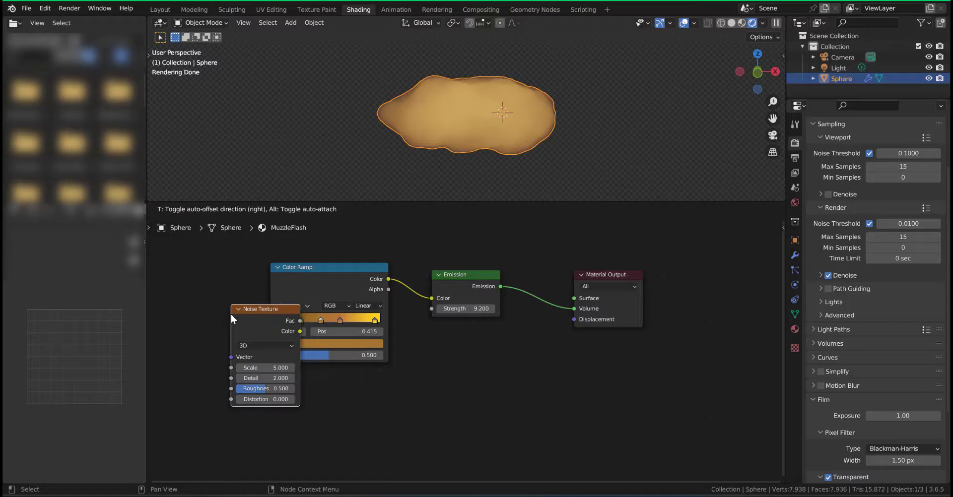
pyautogui.click(190, 288)
pyautogui.moveTo(258, 295); pyautogui.dragTo(284, 355)
# Set the Noise Texture to scale 5.3, detail 15, roughness 0.03 and distortion 3.4
pyautogui.moveTo(214, 352); pyautogui.dragTo(242, 373)
pyautogui.rightClick(594, 180)
pyautogui.click(446, 159)
pyautogui.moveTo(516, 171); pyautogui.dragTo(428, 189, button='middle')
pyautogui.moveTo(209, 342)
pyautogui.mouseDown()
pyautogui.moveTo(232, 342)
pyautogui.moveTo(211, 343)
pyautogui.mouseUp()
pyautogui.moveTo(429, 390)
pyautogui.mouseDown(button='middle')
pyautogui.moveTo(380, 376)
pyautogui.moveTo(441, 385)
pyautogui.mouseUp(button='middle')
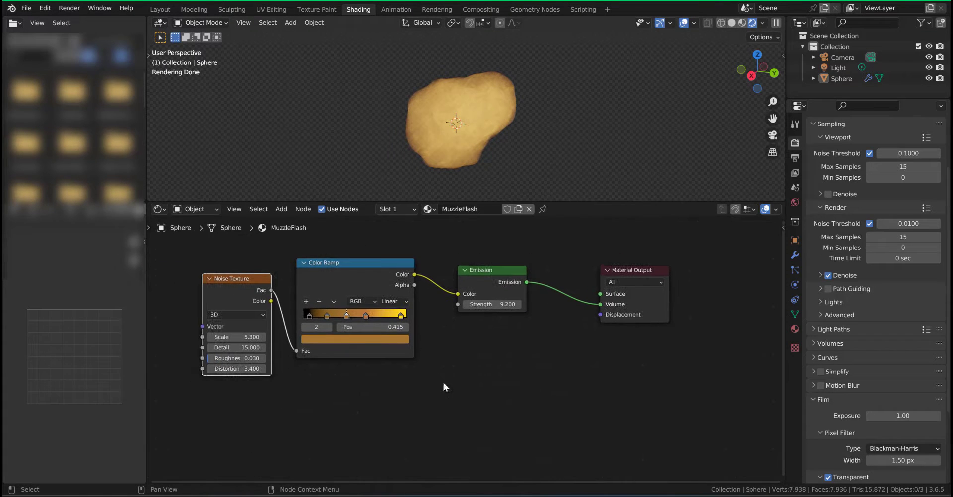
pyautogui.moveTo(574, 157); pyautogui.dragTo(495, 104, button='middle')
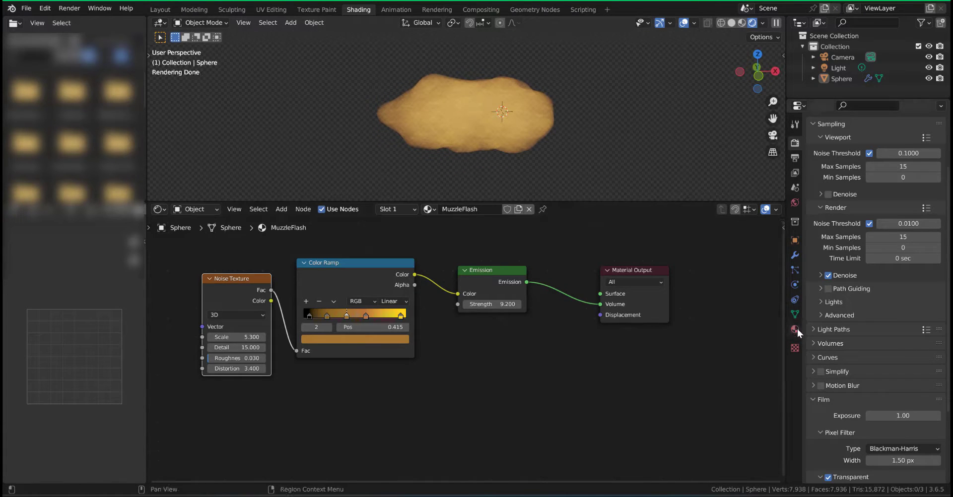
# Reduce the size of the Displace modifier's Clouds texture to 0.05
pyautogui.click(794, 348)
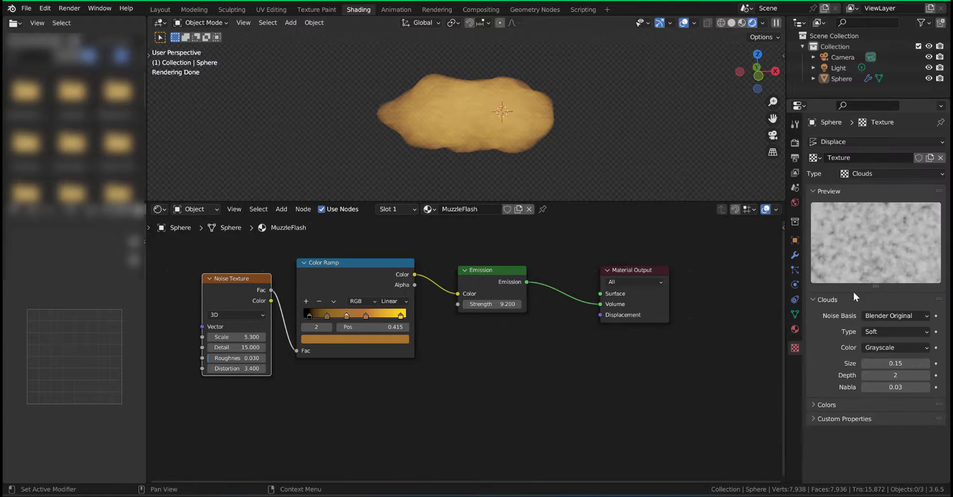
pyautogui.click(888, 368)
pyautogui.write('0.38')
pyautogui.press('Return')
pyautogui.moveTo(895, 364)
pyautogui.mouseDown()
pyautogui.moveTo(869, 364)
pyautogui.moveTo(877, 363)
pyautogui.mouseUp()
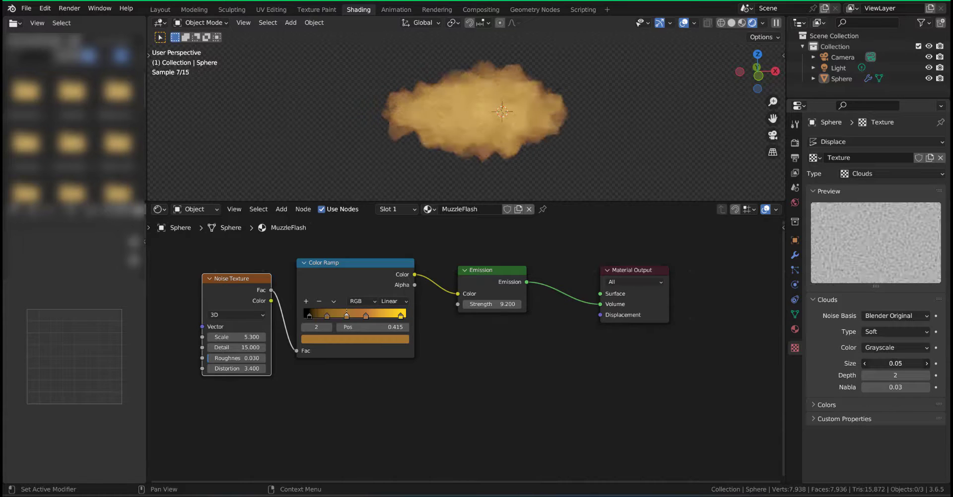
pyautogui.moveTo(627, 156); pyautogui.dragTo(655, 184, button='middle')
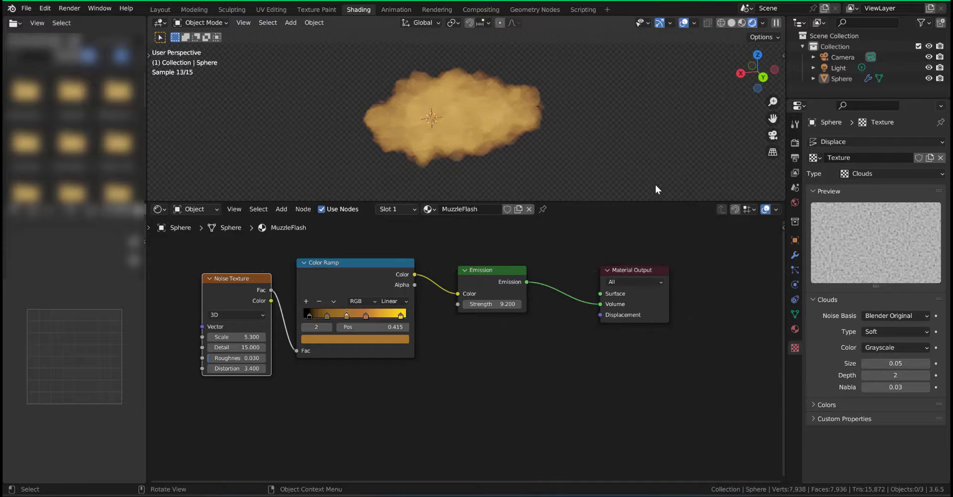
# Move the Color Ramp's black stop slightly inward, set the next stop to position 0.215 and reposition the node
pyautogui.moveTo(307, 318); pyautogui.dragTo(348, 316)
pyautogui.moveTo(345, 317); pyautogui.dragTo(342, 316)
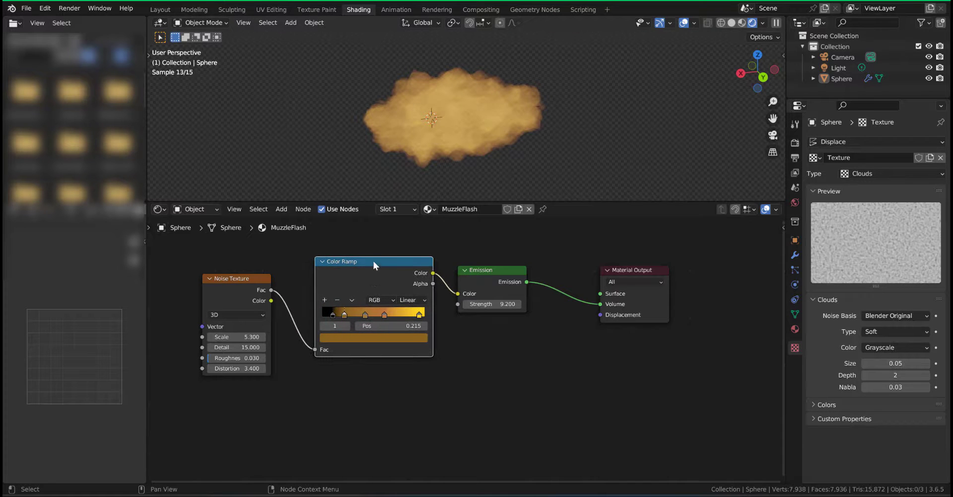
pyautogui.moveTo(373, 262); pyautogui.dragTo(367, 264)
# Recolor the Color Ramp's orange stop at position 0.579 to a stronger red-orange
pyautogui.moveTo(383, 317); pyautogui.dragTo(380, 317)
pyautogui.click(368, 340)
pyautogui.click(353, 261)
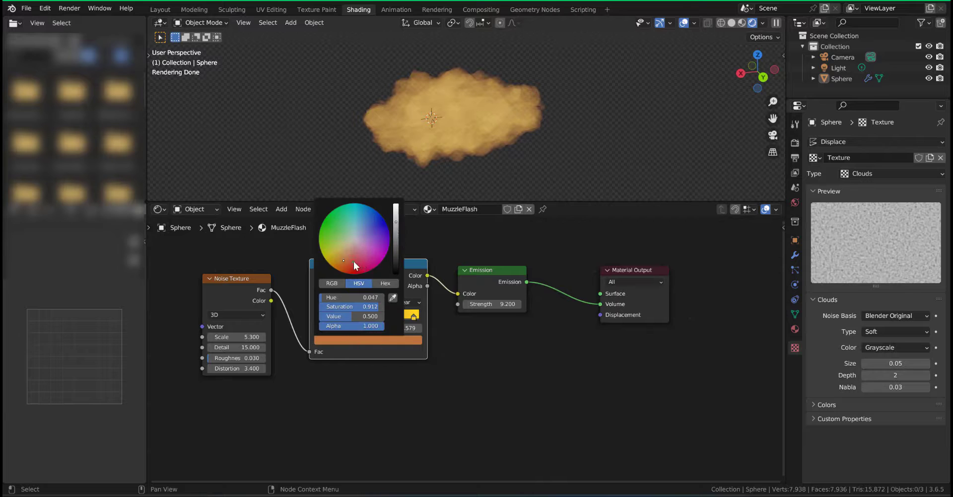
pyautogui.moveTo(420, 393); pyautogui.dragTo(385, 394, button='middle')
# Raise the Emission strength to 26.5
pyautogui.moveTo(492, 148); pyautogui.dragTo(486, 91, button='middle')
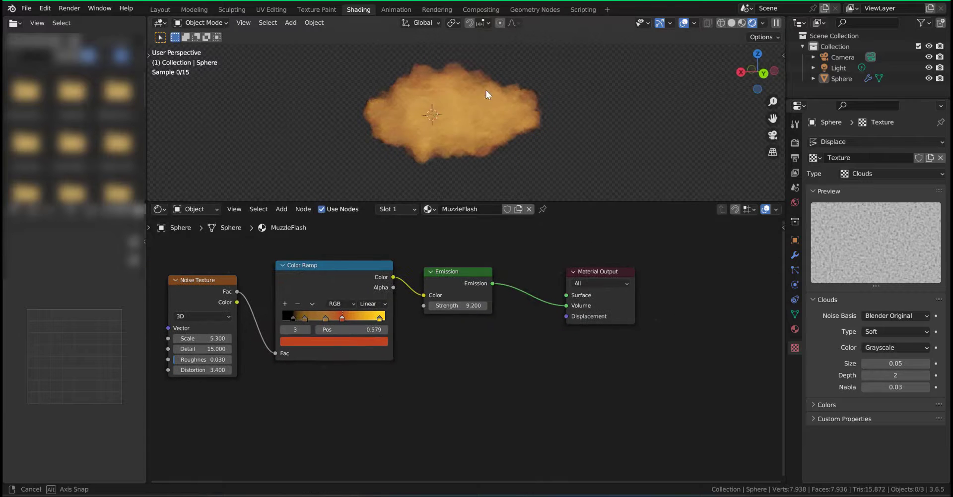
pyautogui.moveTo(453, 306); pyautogui.dragTo(496, 305)
pyautogui.moveTo(471, 163)
pyautogui.mouseDown(button='middle')
pyautogui.moveTo(332, 153)
pyautogui.moveTo(480, 173)
pyautogui.mouseUp(button='middle')
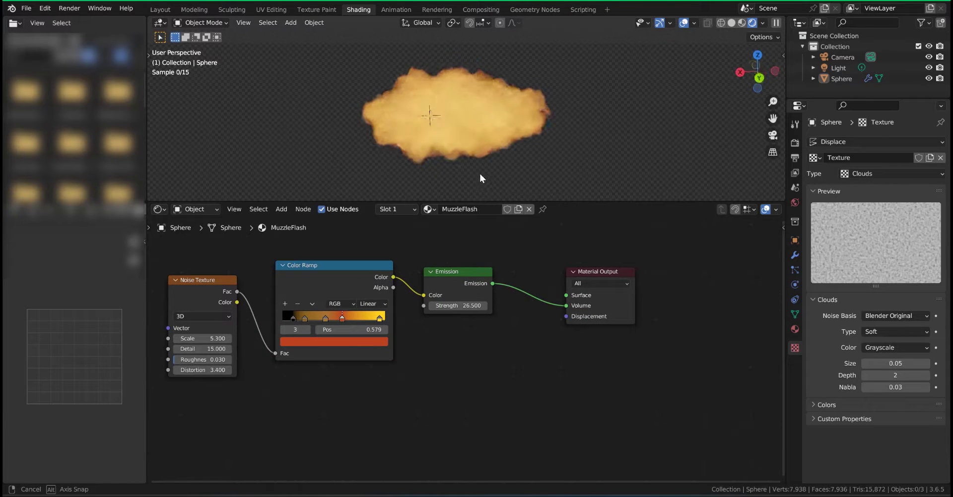
# Switch to the Layout workspace and view the muzzle flash in rendered shading at an oblique angle
pyautogui.click(160, 9)
pyautogui.moveTo(344, 224)
pyautogui.mouseDown(button='middle')
pyautogui.moveTo(338, 213)
pyautogui.moveTo(401, 219)
pyautogui.mouseUp(button='middle')
pyautogui.scroll(2, 400, 219)
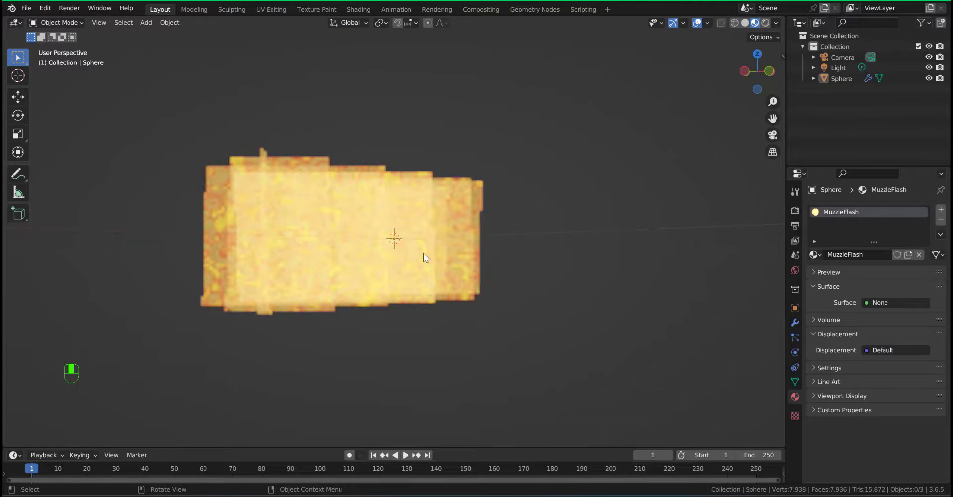
pyautogui.click(765, 23)
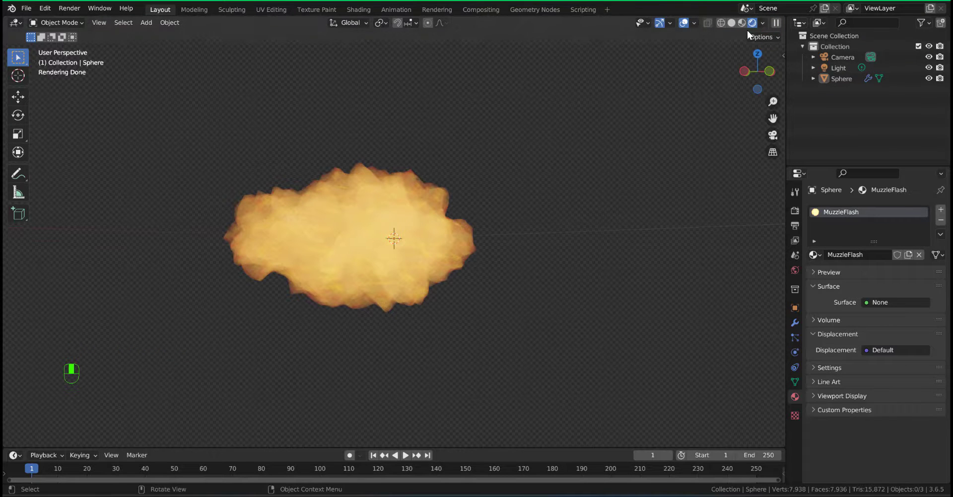
pyautogui.moveTo(416, 199); pyautogui.dragTo(462, 267, button='middle')
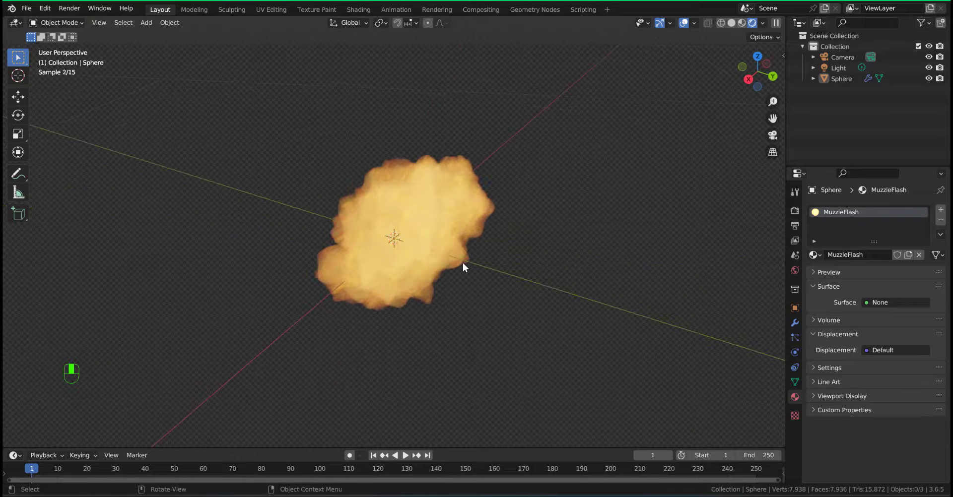
# Align the camera to the current view, render the image and move the render window into full view
pyautogui.press('ctrl+alt+KP_0')
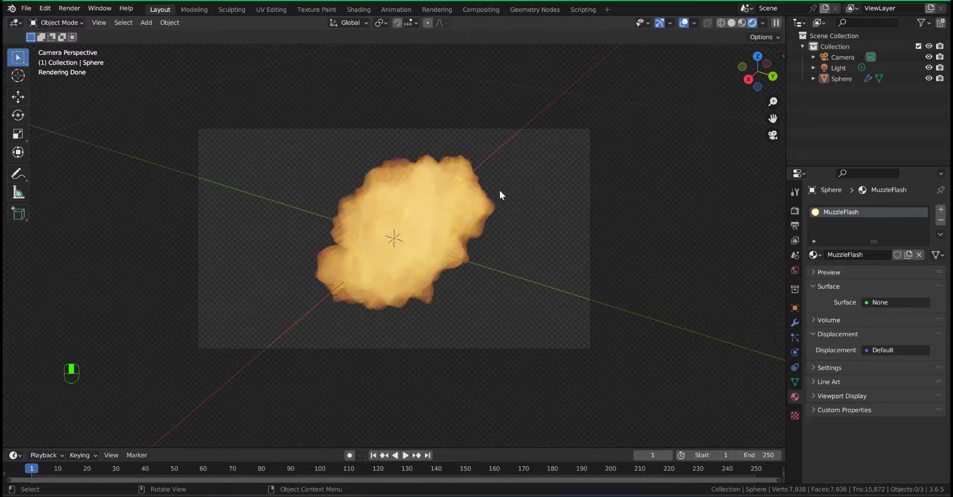
pyautogui.press('F12')
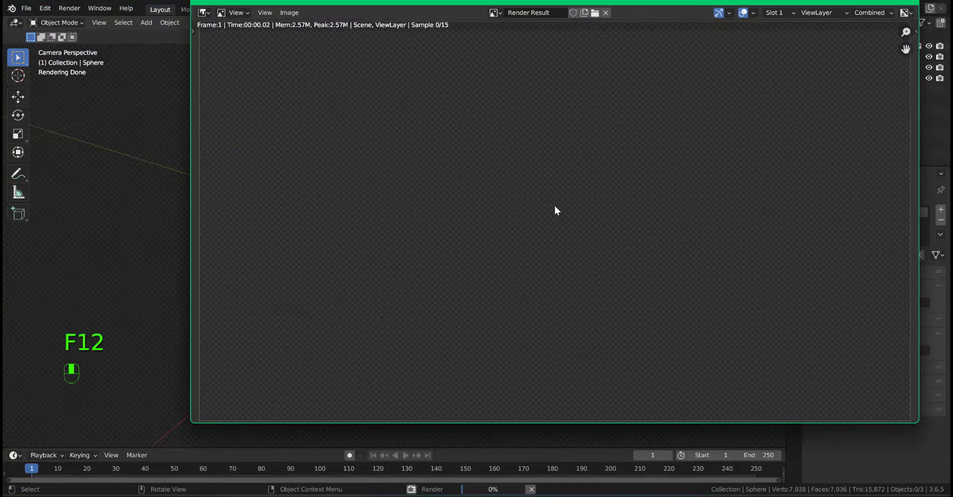
pyautogui.moveTo(587, 0)
pyautogui.mouseDown()
pyautogui.moveTo(555, 2)
pyautogui.moveTo(496, 35)
pyautogui.mouseUp()
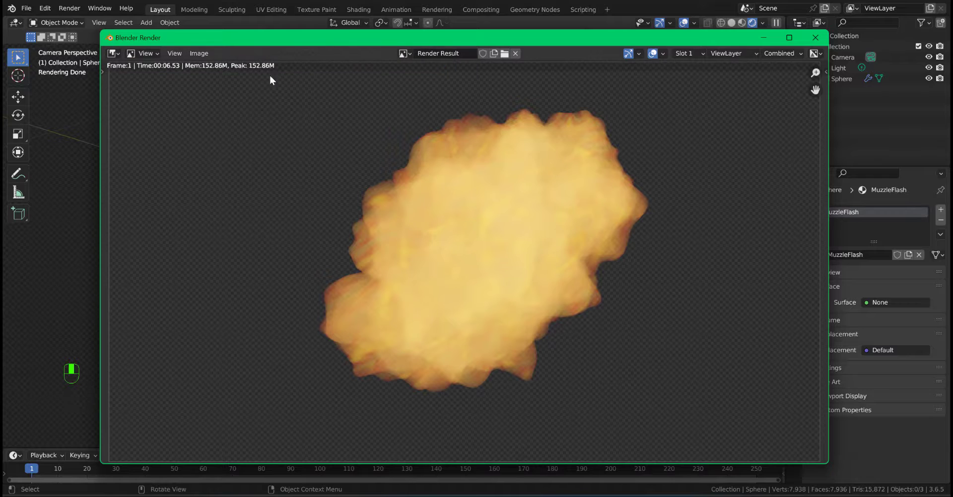
# Save the render to the Desktop as MuzzleFlash.png, a PNG with RGB color
pyautogui.click(200, 54)
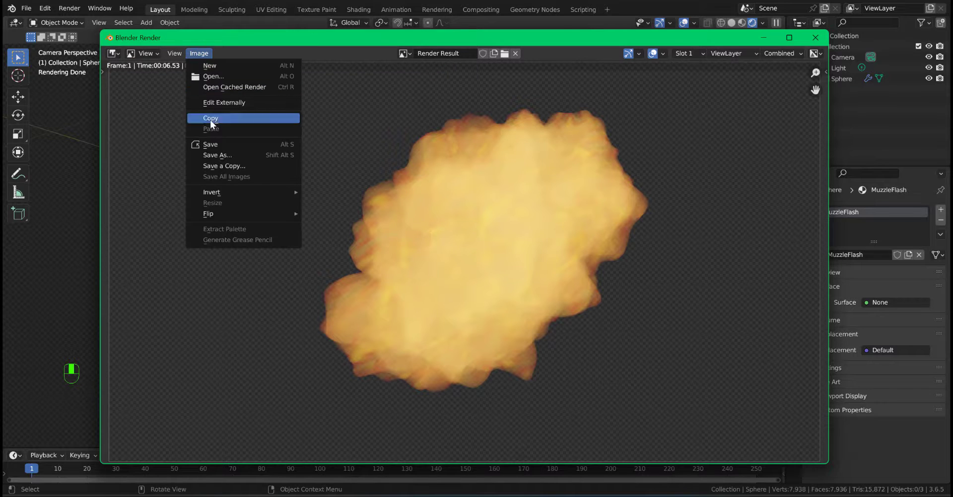
pyautogui.click(216, 155)
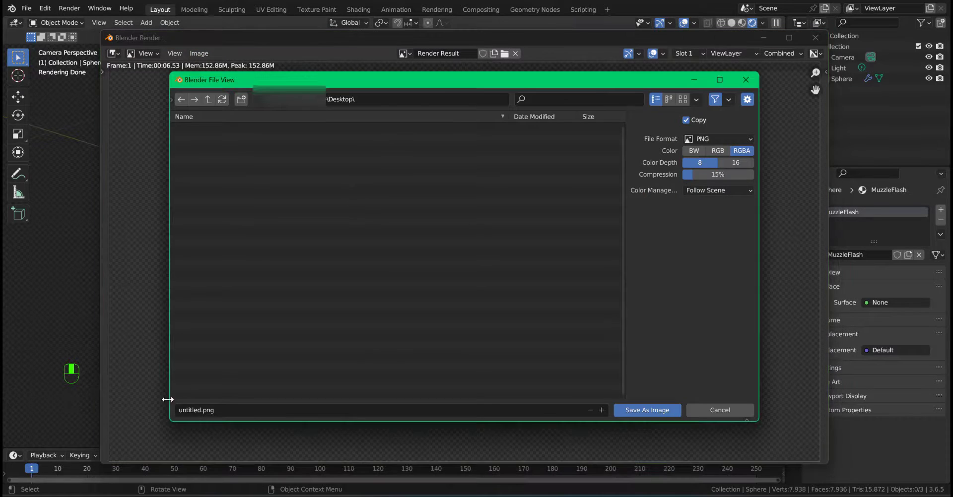
pyautogui.doubleClick(194, 410)
pyautogui.write('MuzzleFlash')
pyautogui.click(715, 152)
pyautogui.click(715, 153)
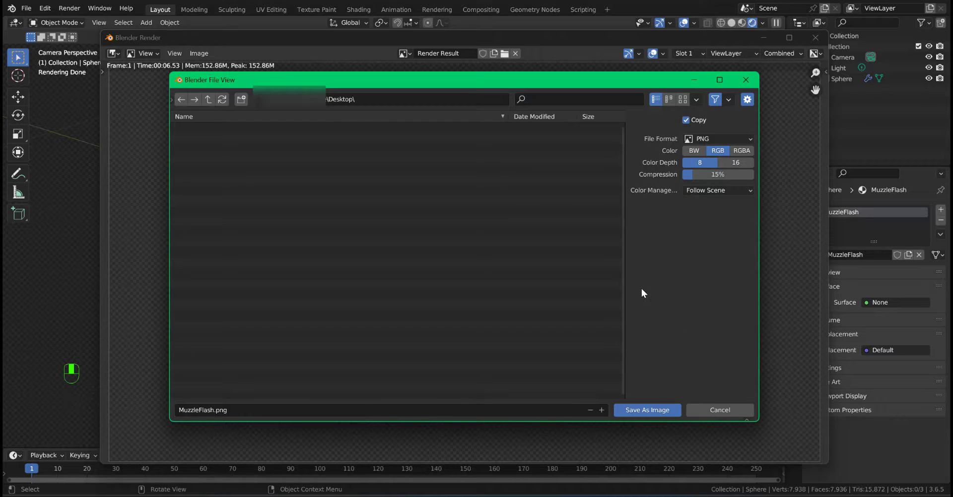
pyautogui.click(640, 411)
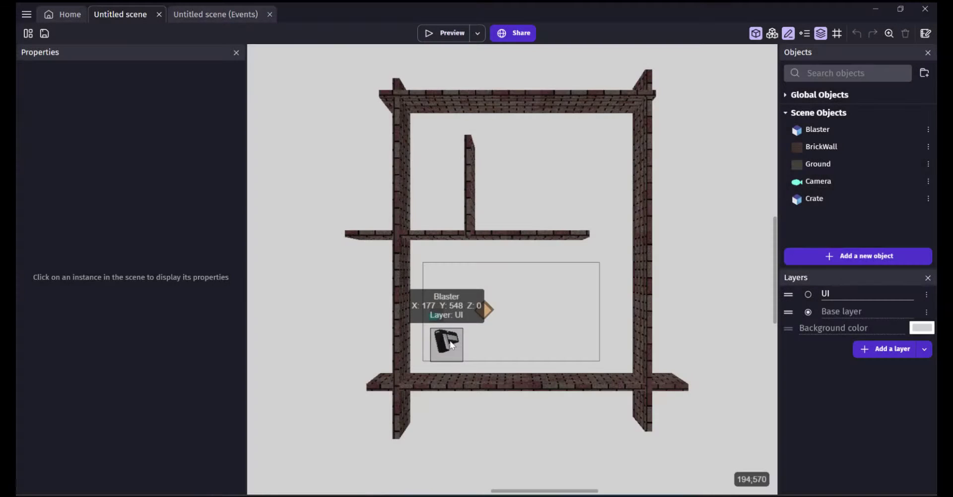
# In GDevelop, reorder the Blaster object's animations to Idle, Walk, Shoot and turn off looping for Shoot
pyautogui.doubleClick(452, 342)
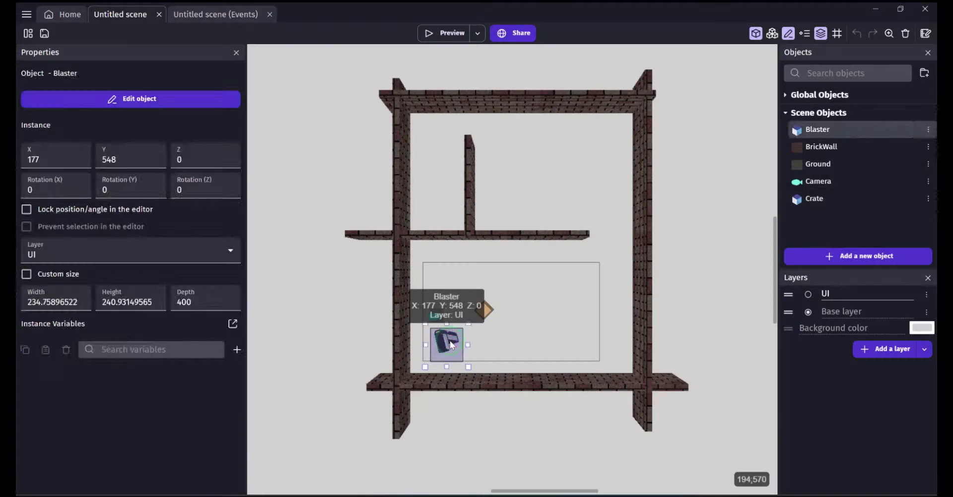
pyautogui.scroll(-4, 275, 367)
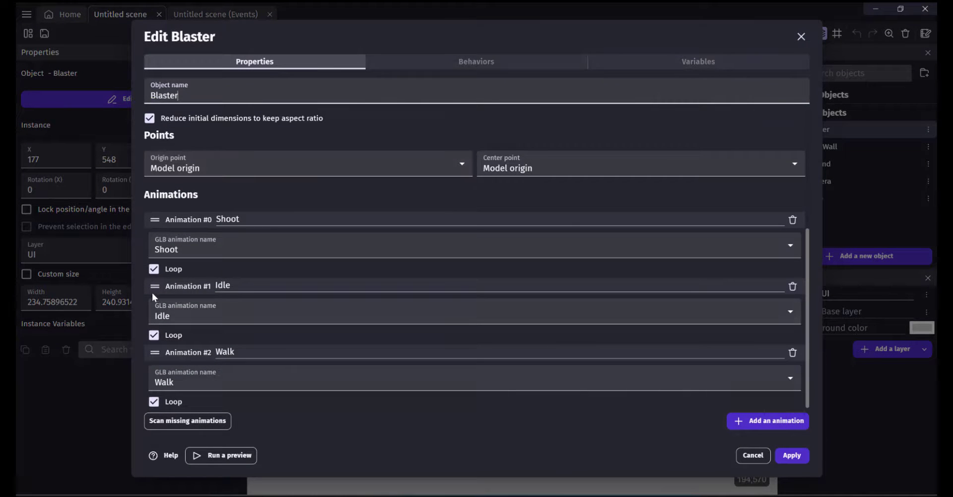
pyautogui.moveTo(152, 288); pyautogui.dragTo(154, 213)
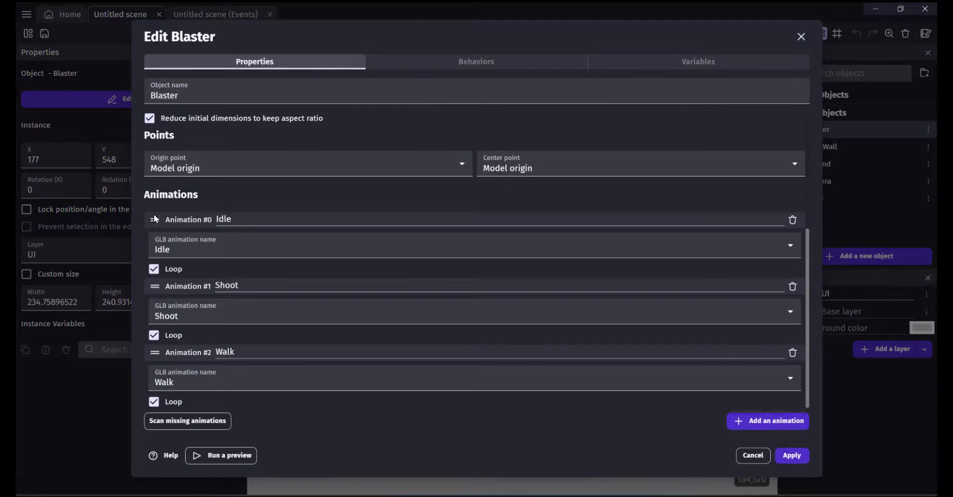
pyautogui.moveTo(155, 352); pyautogui.dragTo(153, 282)
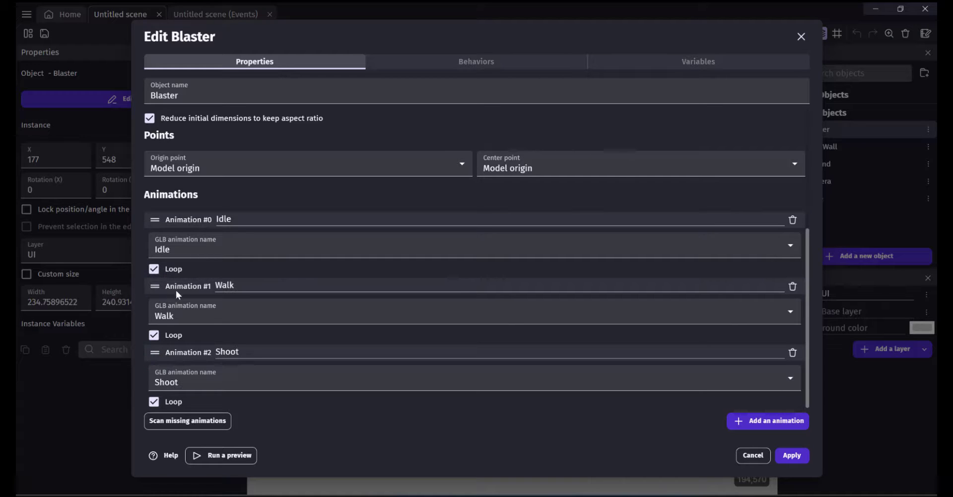
pyautogui.click(154, 403)
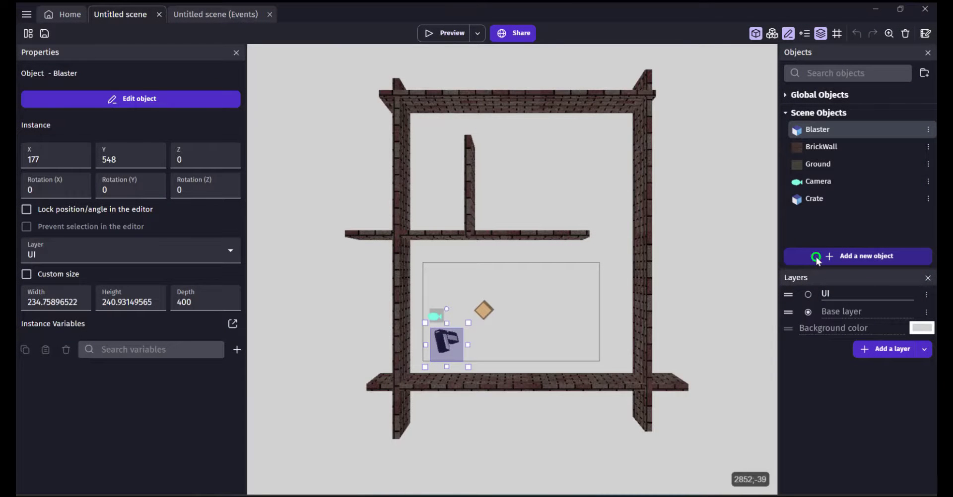
# Add a new 3D Box object named Crosshairs with texture transparency enabled
pyautogui.click(815, 257)
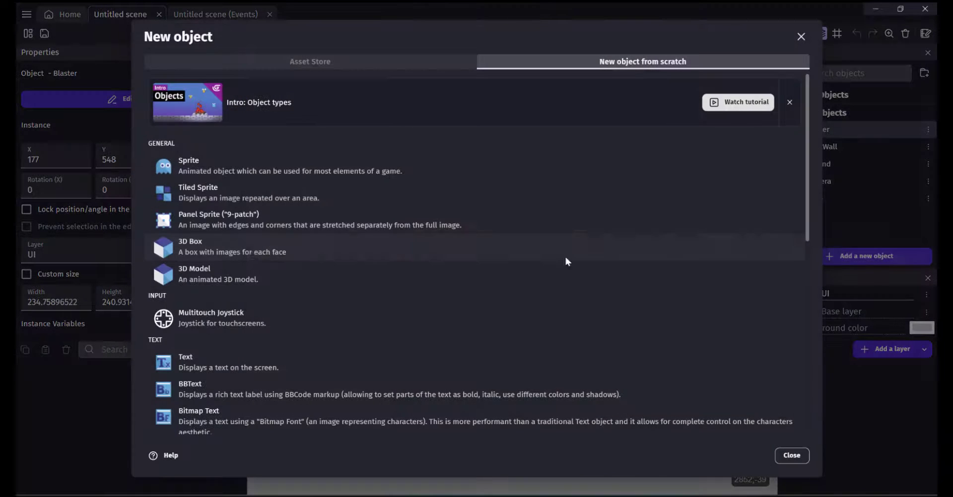
pyautogui.click(217, 252)
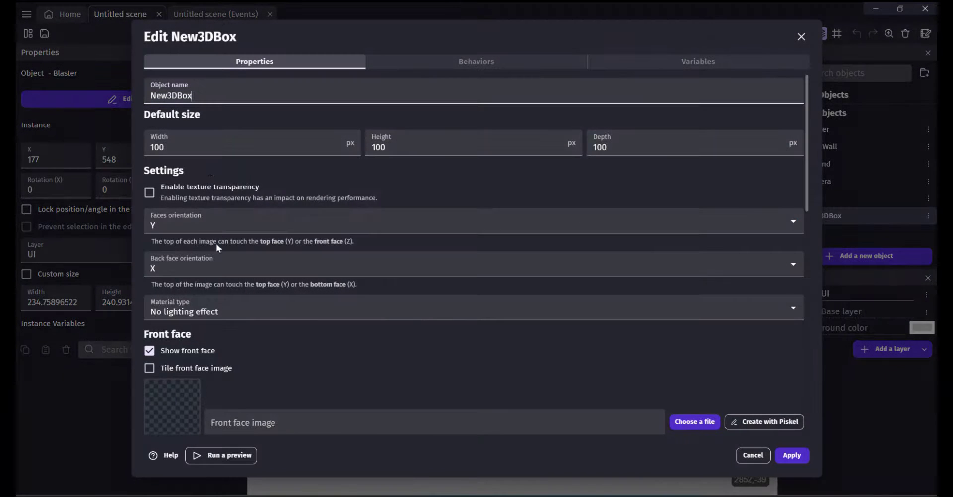
pyautogui.doubleClick(185, 92)
pyautogui.write('Crosshairs')
pyautogui.click(150, 193)
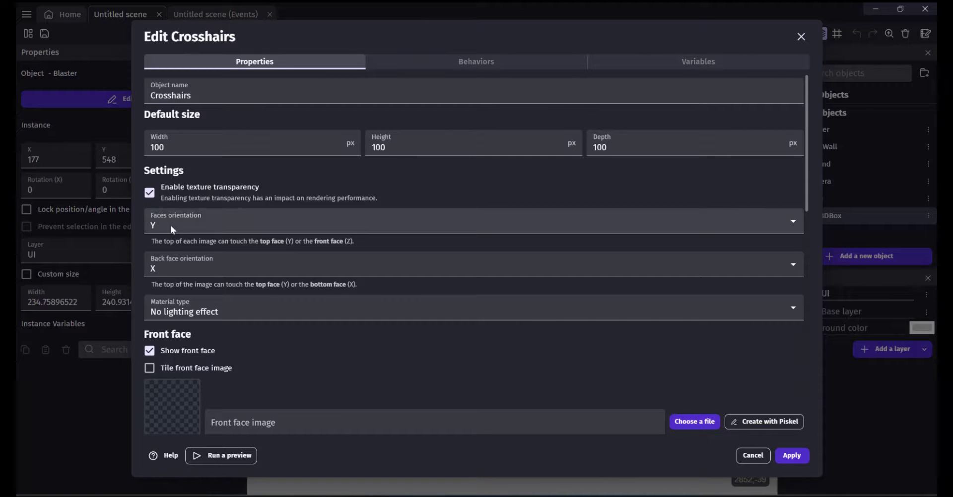
# Hide the back, left, right, top and bottom faces of the Crosshairs box, keeping only the front face shown
pyautogui.scroll(-10, 178, 373)
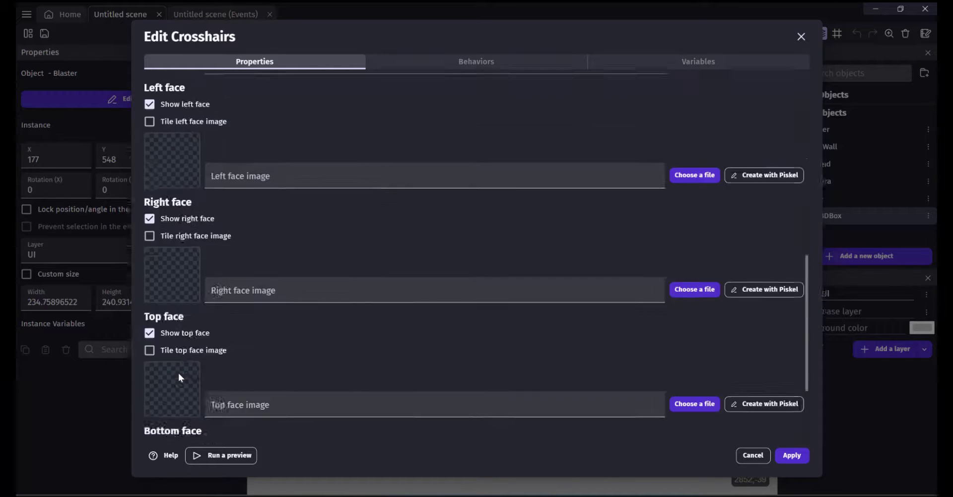
pyautogui.click(149, 350)
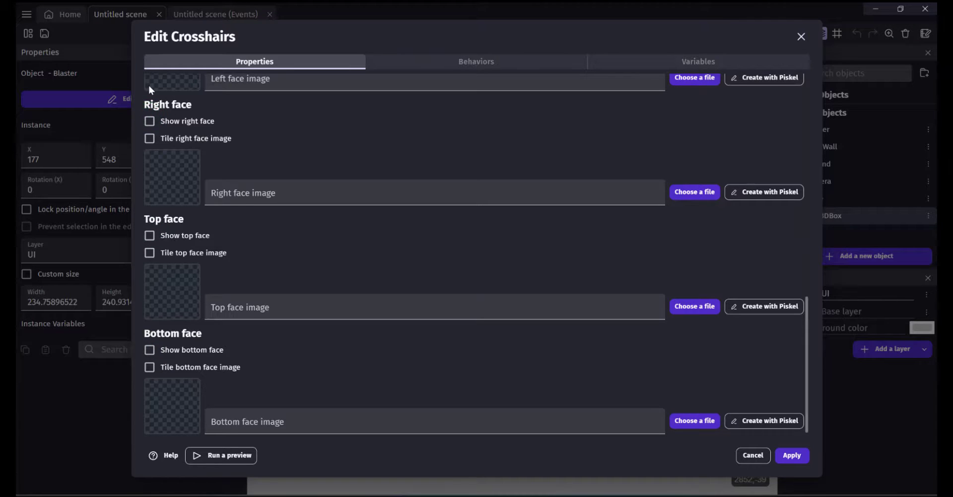
pyautogui.scroll(3, 151, 198)
pyautogui.scroll(3, 196, 171)
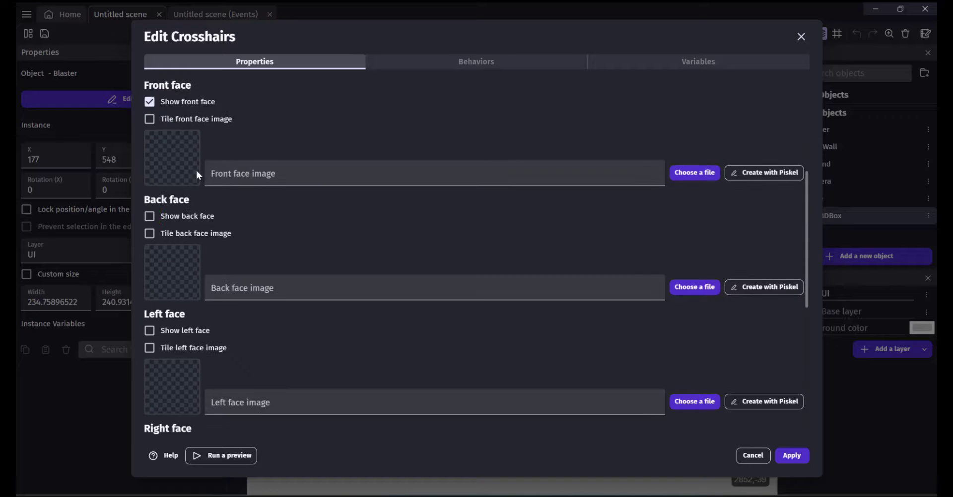
pyautogui.scroll(3, 177, 244)
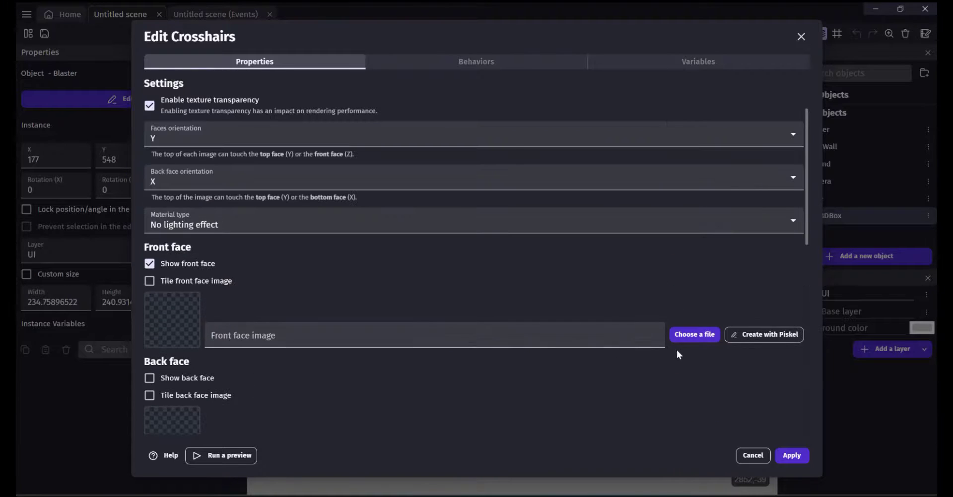
# Create a new front face image with Piskel and set the drawing color to white (#ffffff)
pyautogui.click(744, 334)
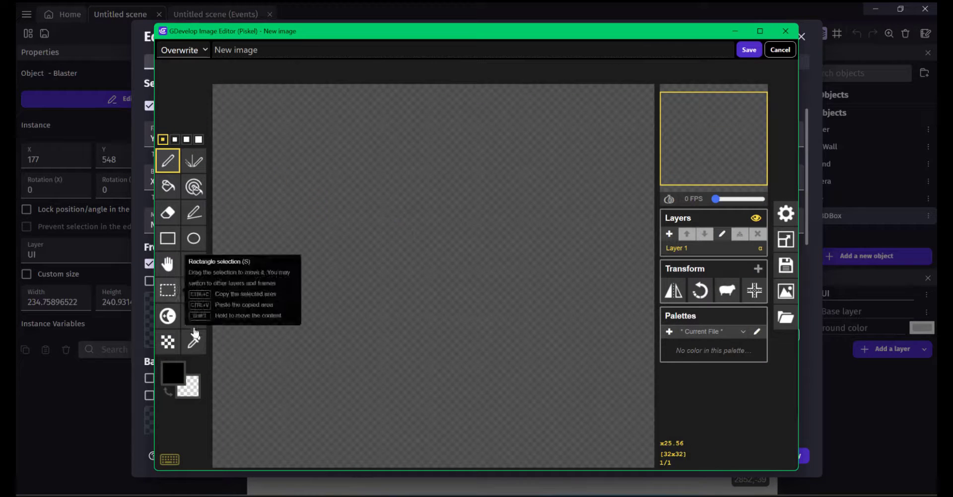
pyautogui.click(173, 373)
pyautogui.moveTo(233, 302); pyautogui.dragTo(180, 248)
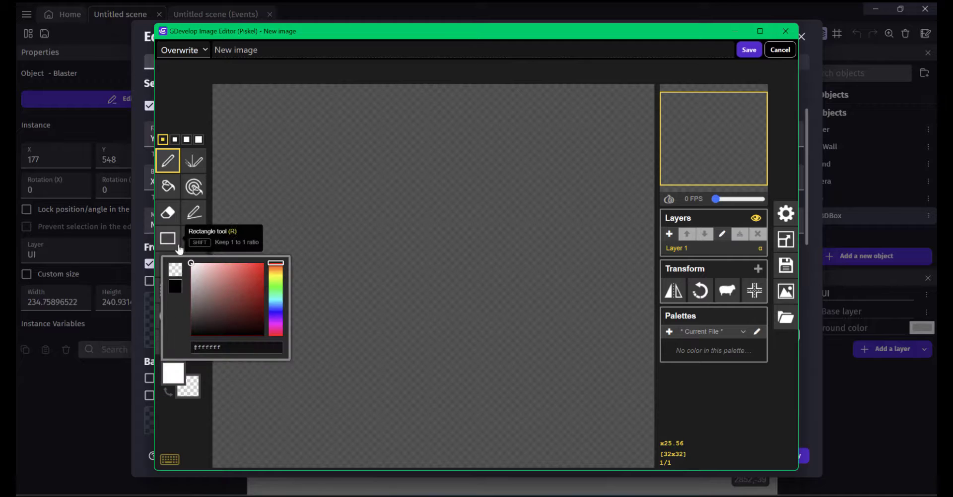
pyautogui.click(192, 101)
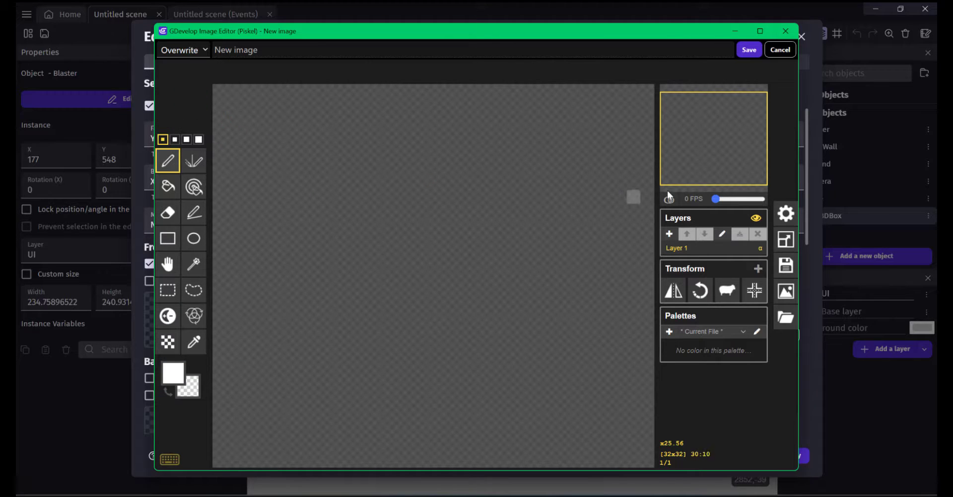
# Enable tile mode in the image editor's settings
pyautogui.click(787, 215)
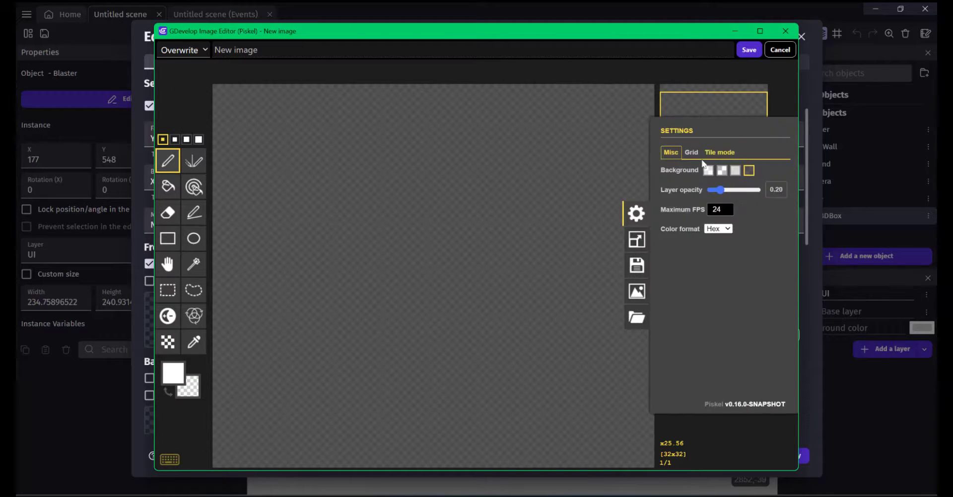
pyautogui.click(729, 155)
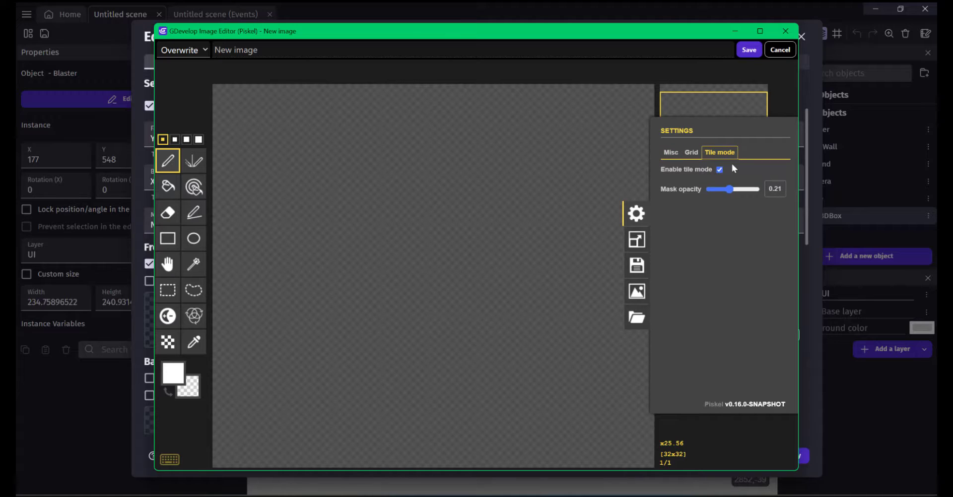
pyautogui.click(635, 213)
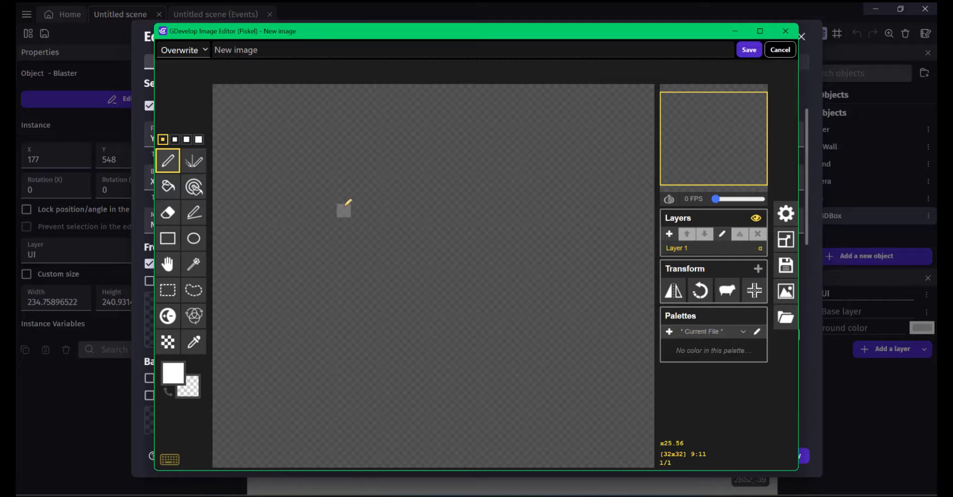
# Try an X-shaped crosshair by placing pixels 14:14 and 13:13 with the mirror pen, mirrored into all four quadrants
pyautogui.scroll(-2, 350, 207)
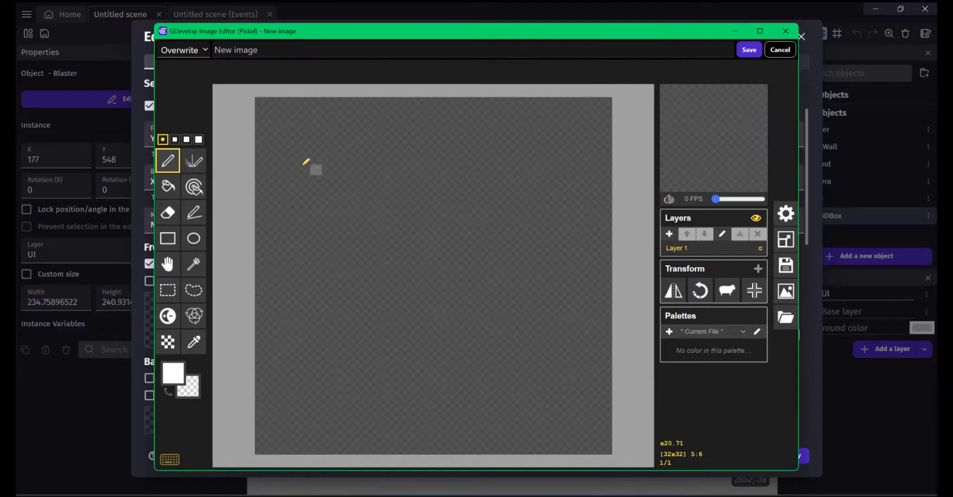
pyautogui.click(196, 160)
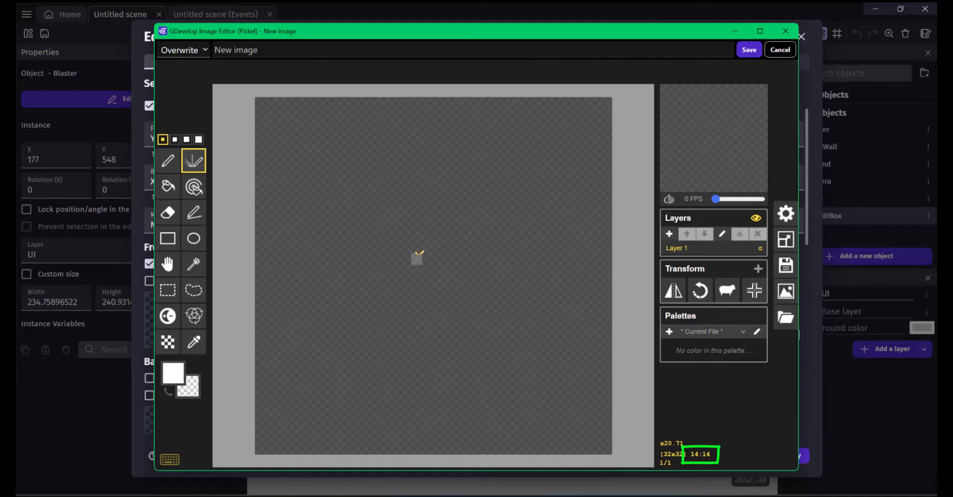
pyautogui.click(417, 256)
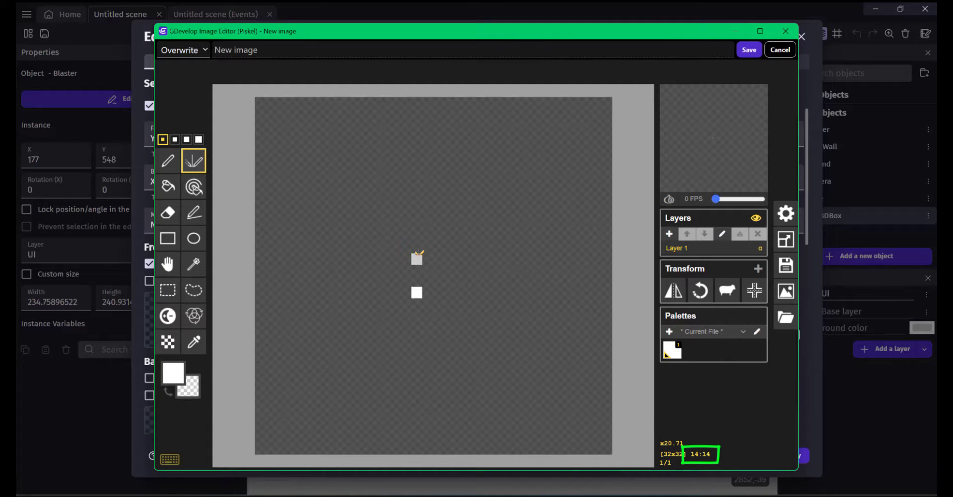
pyautogui.keyDown('shift'); pyautogui.click(417, 256); pyautogui.keyUp('shift')
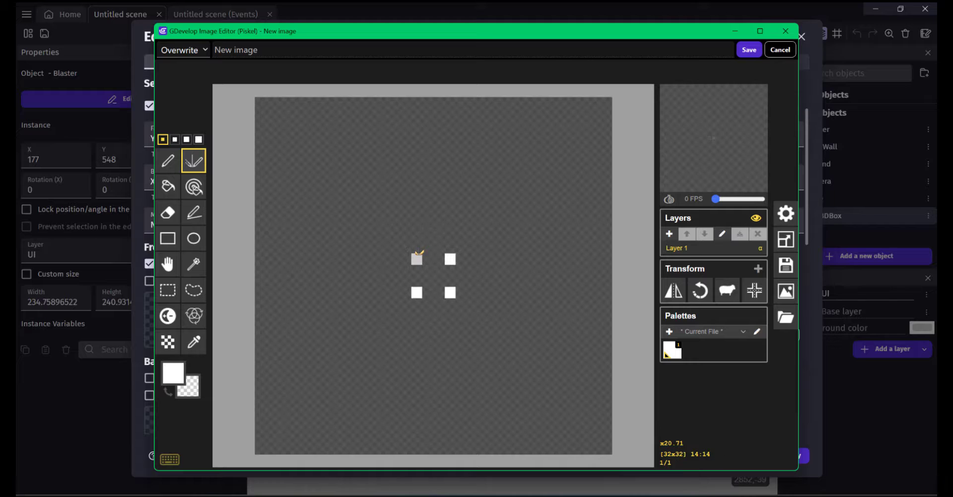
pyautogui.keyDown('shift'); pyautogui.click(406, 248); pyautogui.keyUp('shift')
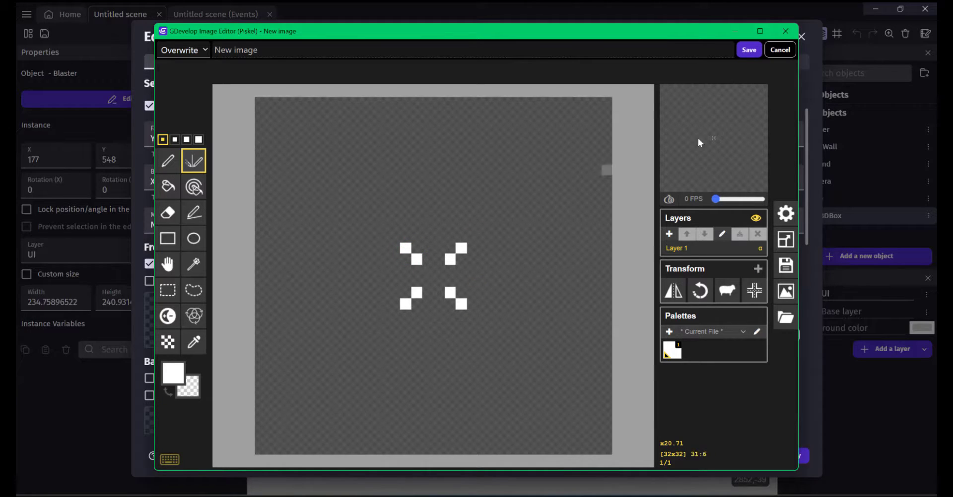
# Switch the image preview to full size
pyautogui.moveTo(755, 162)
pyautogui.click(719, 94)
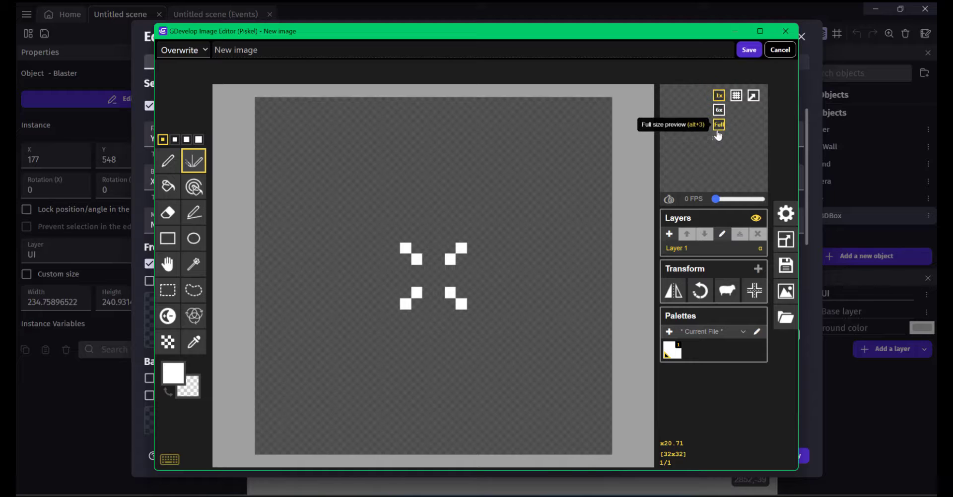
pyautogui.click(718, 125)
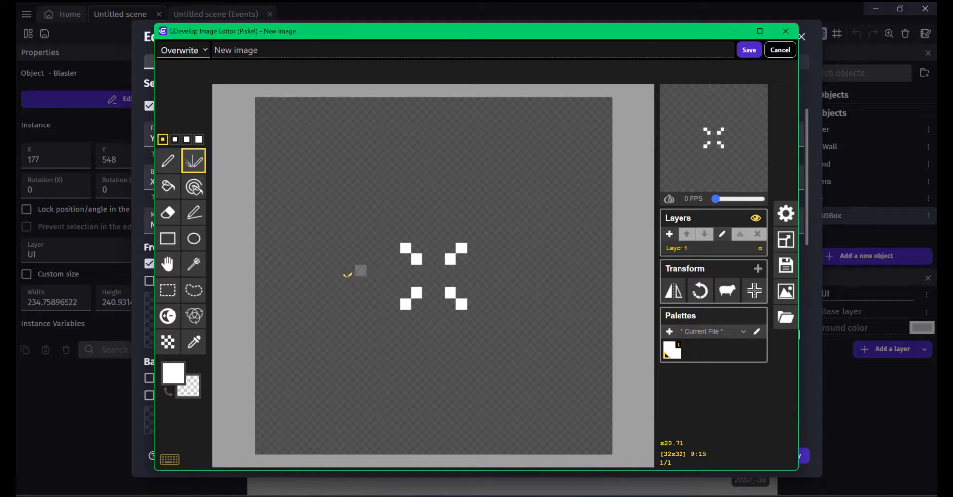
# Undo the X-shaped pixels and try four mirrored corner brackets starting from pixel 13:13
pyautogui.hotkey('ctrl', 'z')
pyautogui.hotkey('ctrl', 'z')
pyautogui.hotkey('ctrl', 'z')
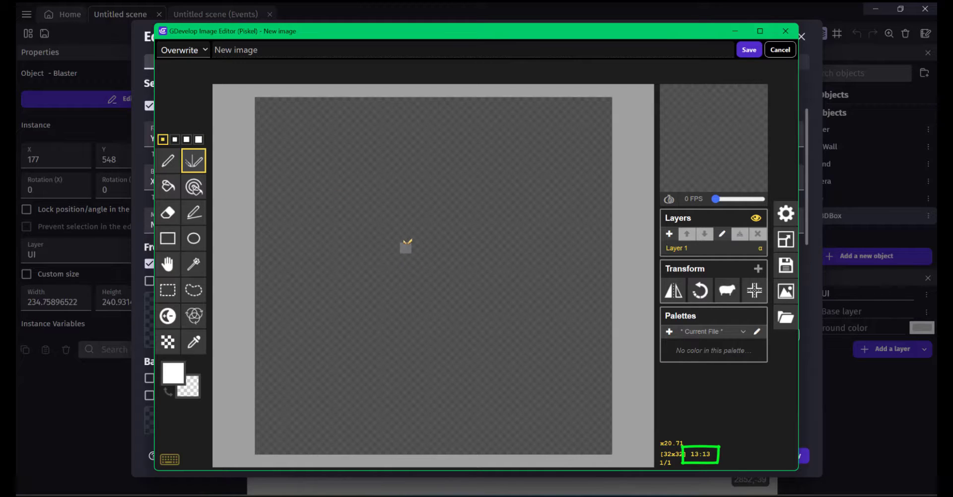
pyautogui.keyDown('shift'); pyautogui.click(405, 248); pyautogui.keyUp('shift')
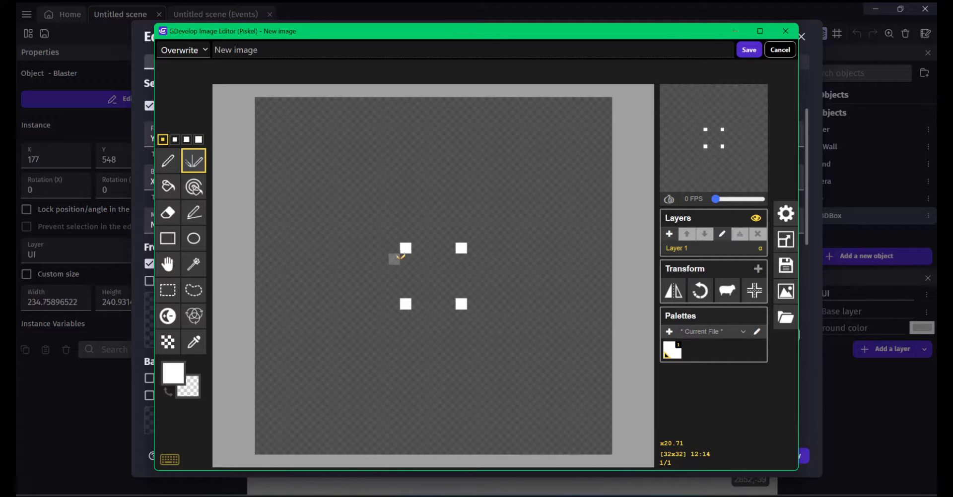
pyautogui.keyDown('shift'); pyautogui.moveTo(400, 247); pyautogui.dragTo(396, 260); pyautogui.keyUp('shift')
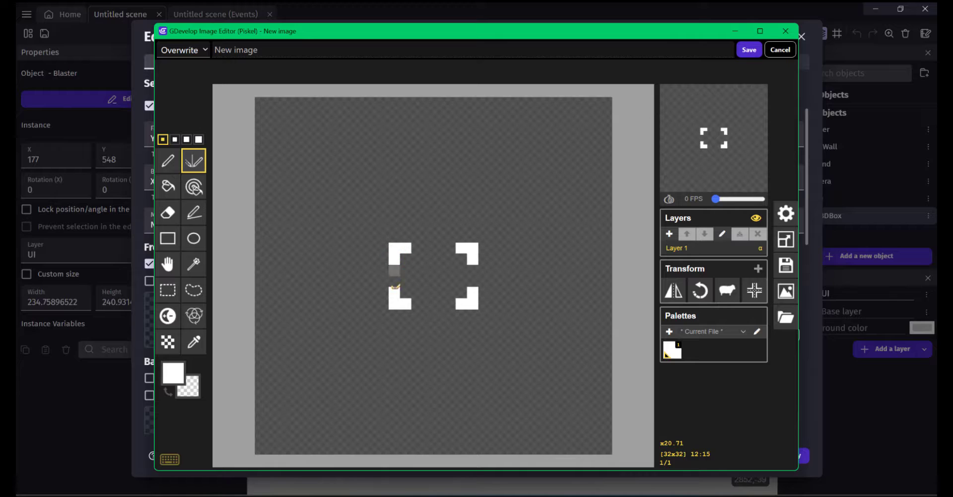
# Undo the corner brackets and draw a white circle outline about 6 pixels wide at the canvas center
pyautogui.hotkey('ctrl', 'z')
pyautogui.hotkey('ctrl', 'z')
pyautogui.hotkey('ctrl', 'z')
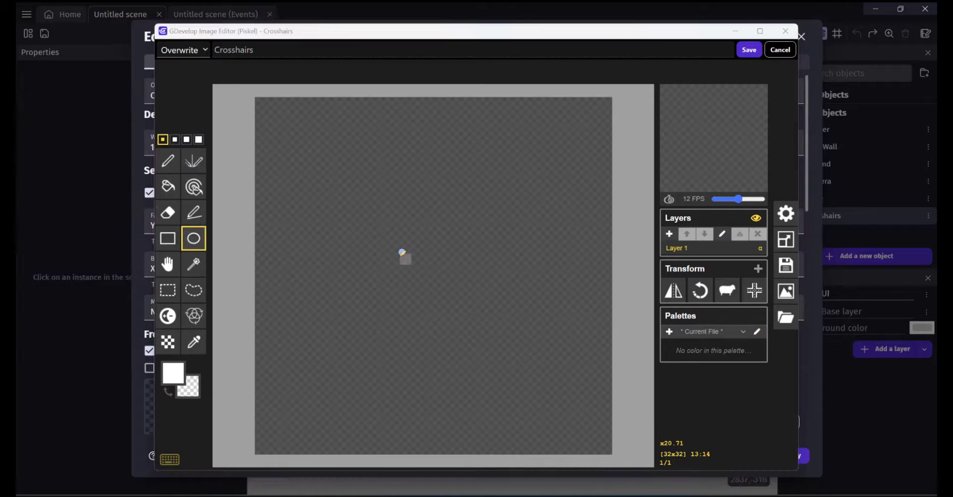
pyautogui.moveTo(403, 252); pyautogui.dragTo(475, 308)
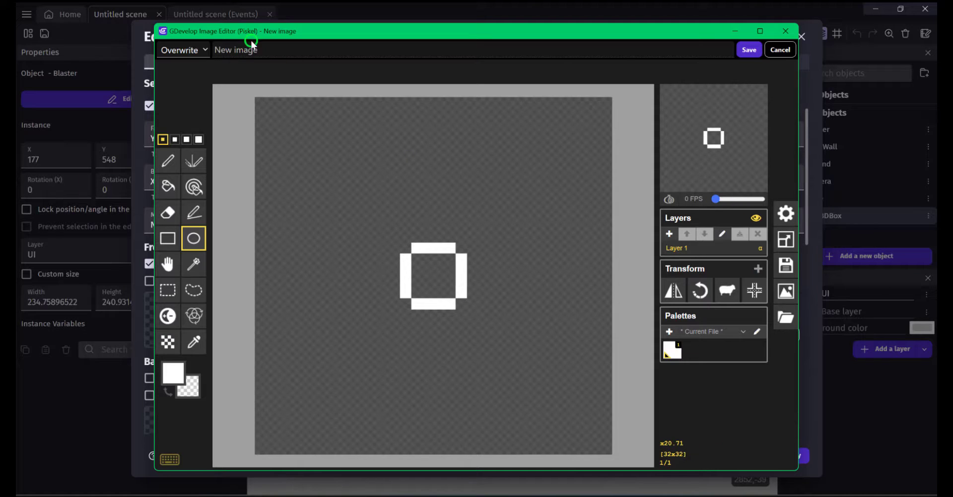
# Save the circle drawing as a new image named Crosshairs and apply the Crosshairs object's settings
pyautogui.click(261, 52)
pyautogui.click(196, 50)
pyautogui.click(181, 80)
pyautogui.click(278, 52)
pyautogui.write('Cross')
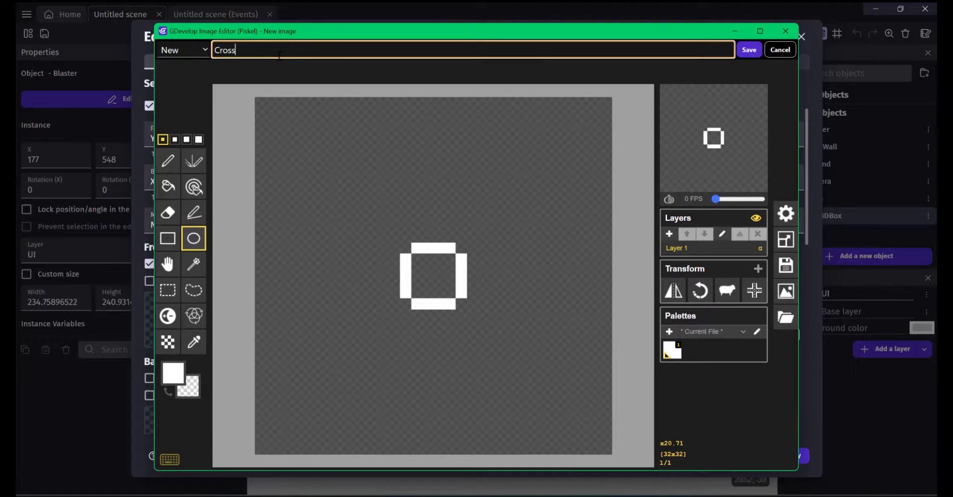
pyautogui.write('hairs')
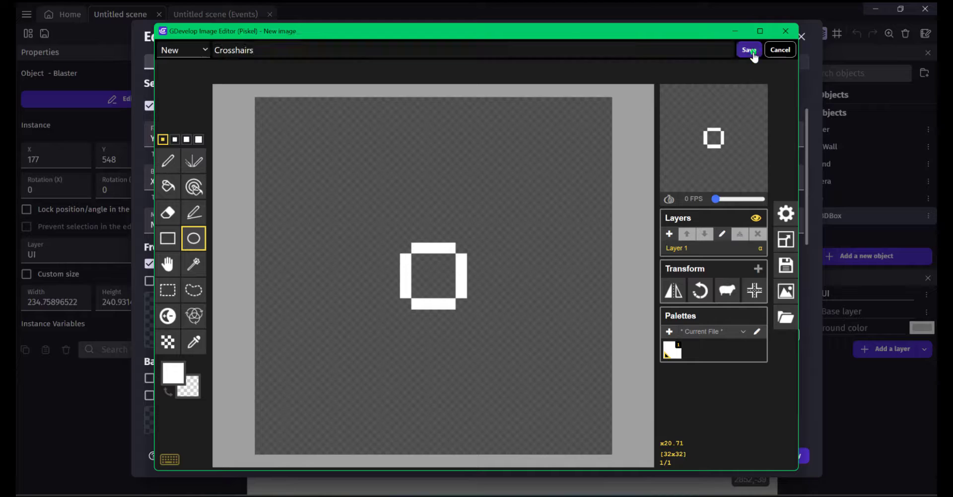
pyautogui.click(748, 49)
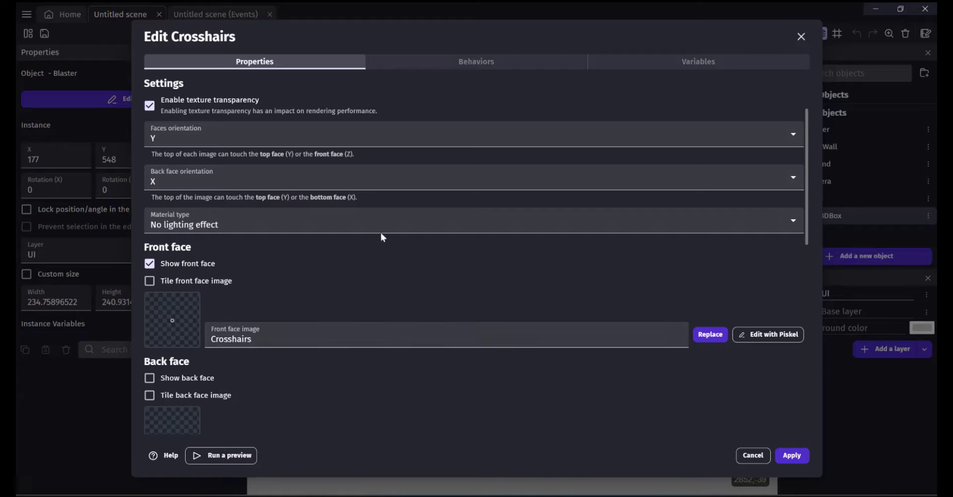
pyautogui.click(790, 455)
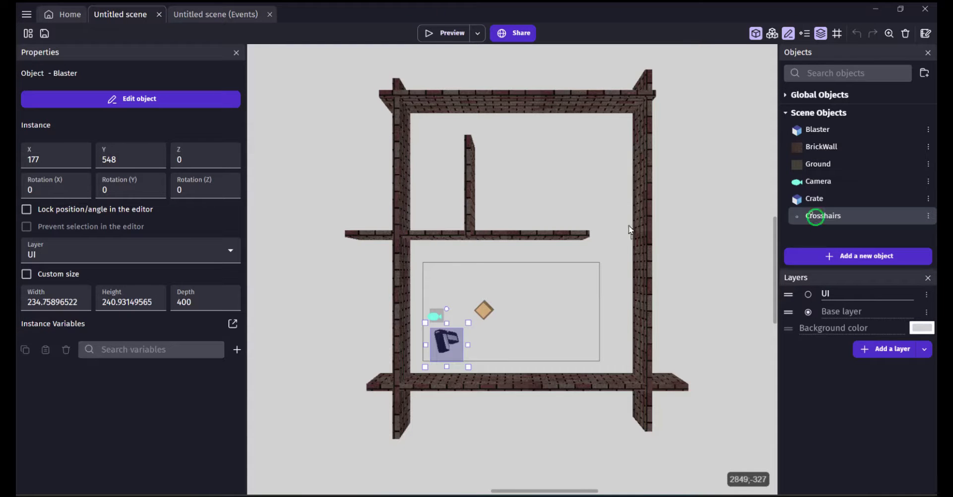
# In the scene's events, add an event group named Blaster directly above the Floor Setup group
pyautogui.moveTo(628, 230); pyautogui.dragTo(809, 216)
pyautogui.click(211, 14)
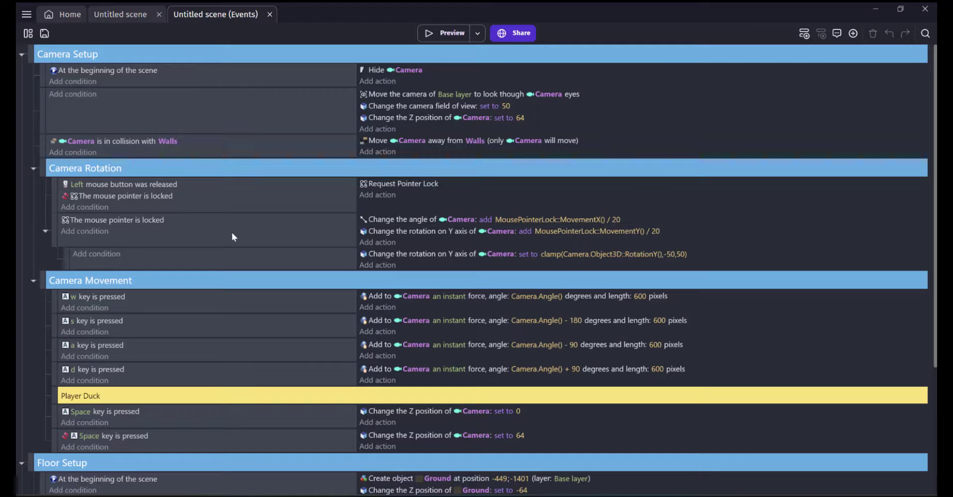
pyautogui.scroll(-3, 211, 232)
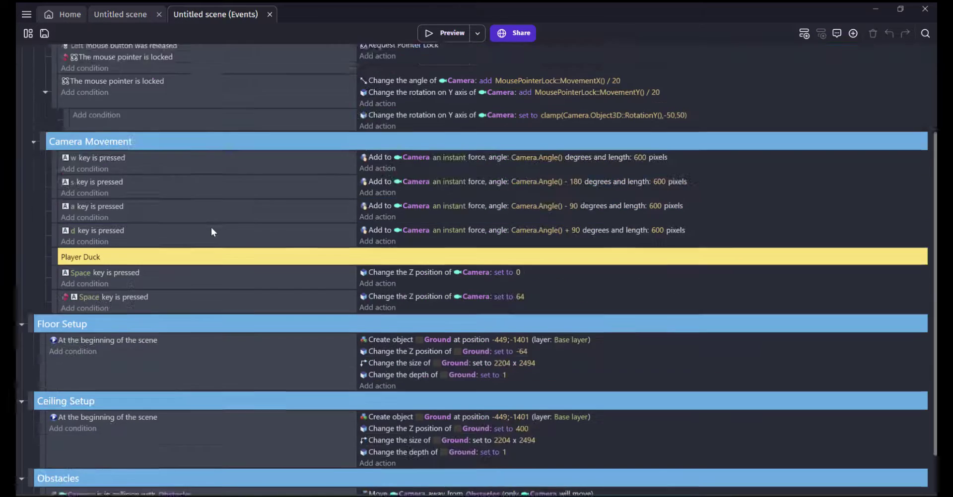
pyautogui.click(31, 299)
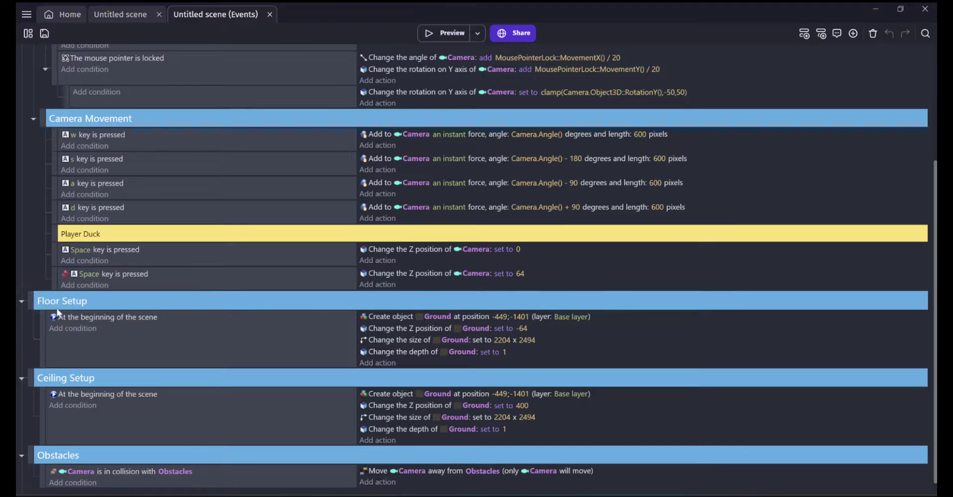
pyautogui.click(853, 34)
pyautogui.click(774, 119)
pyautogui.click(75, 306)
pyautogui.write('Blaster')
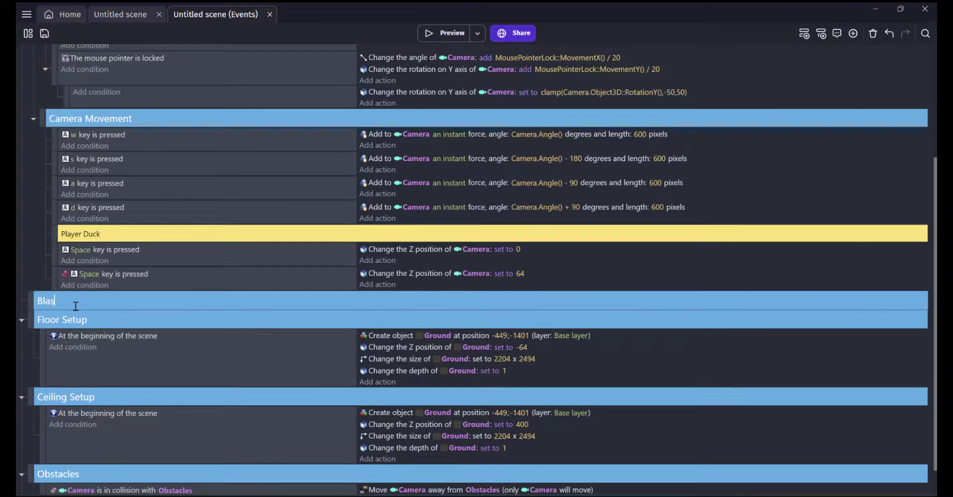
pyautogui.press('Return')
# Add another event group, nest it inside the Blaster group and name it Crosshairs
pyautogui.click(852, 33)
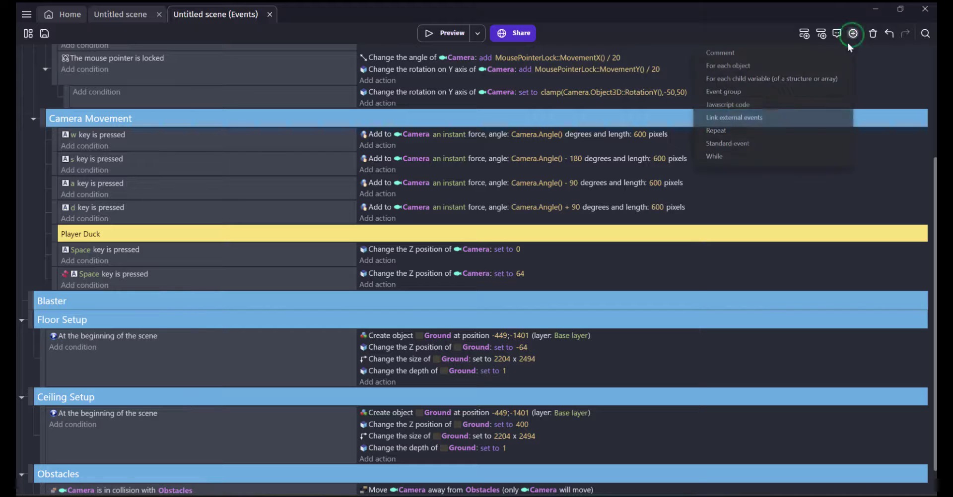
pyautogui.click(746, 93)
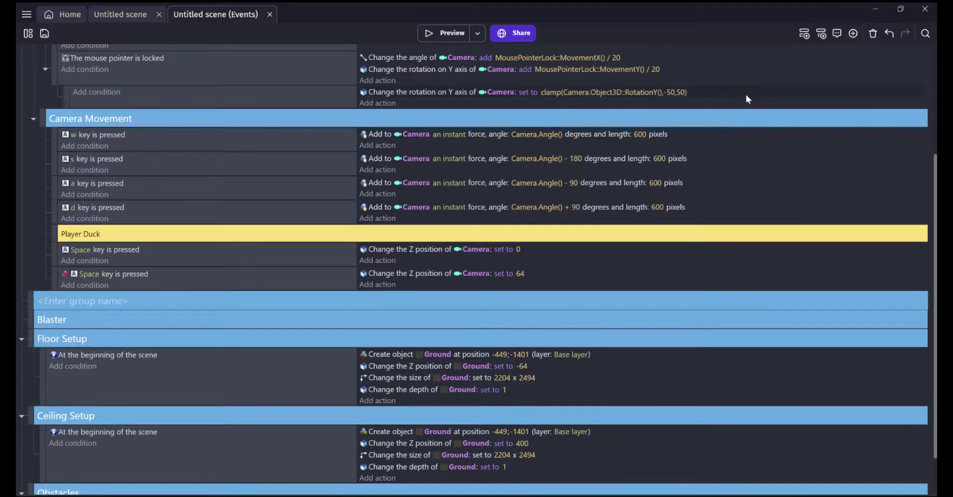
pyautogui.moveTo(30, 298); pyautogui.dragTo(49, 323)
pyautogui.click(81, 321)
pyautogui.write('Crosshairs')
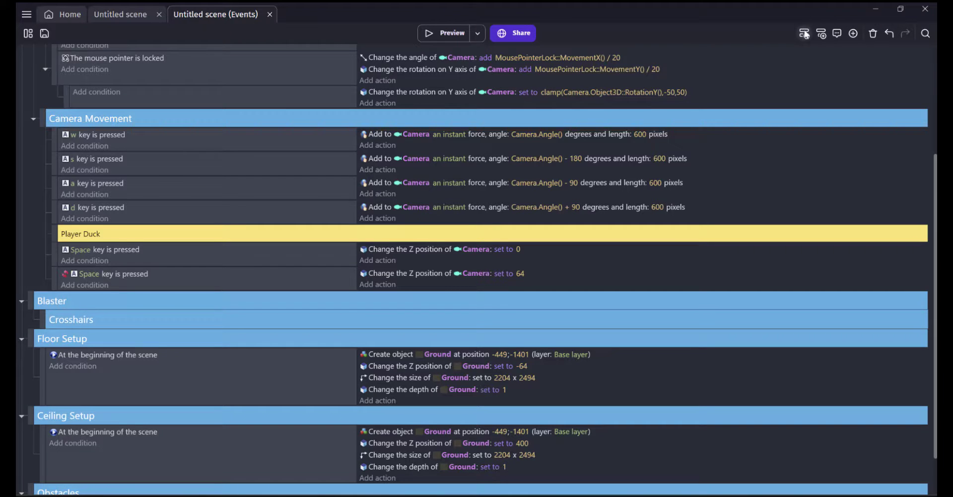
# Add an event inside the Crosshairs group with the condition "At the beginning of the scene"
pyautogui.click(803, 33)
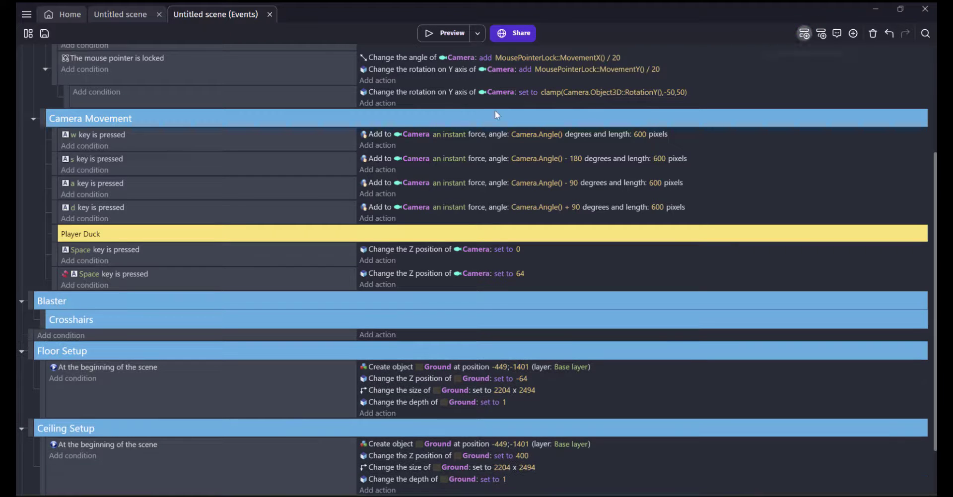
pyautogui.moveTo(31, 335); pyautogui.dragTo(65, 327)
pyautogui.click(80, 335)
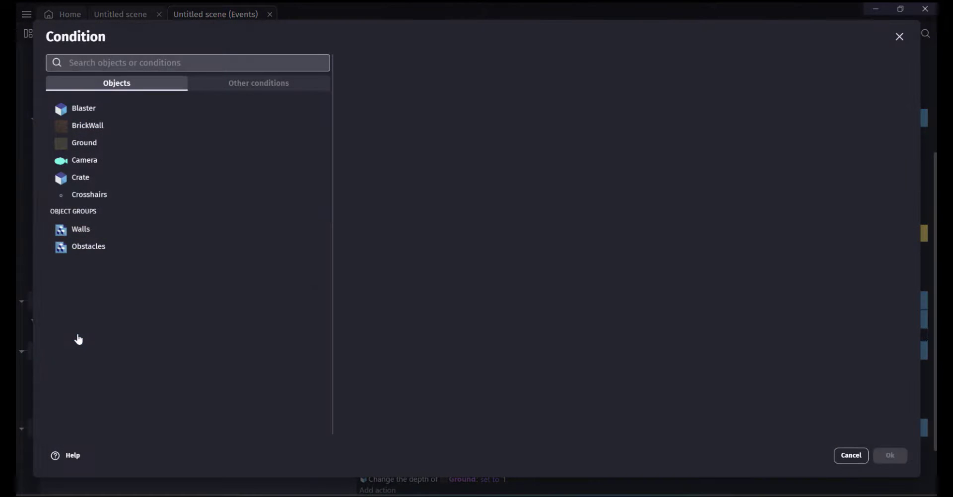
pyautogui.write('beginn')
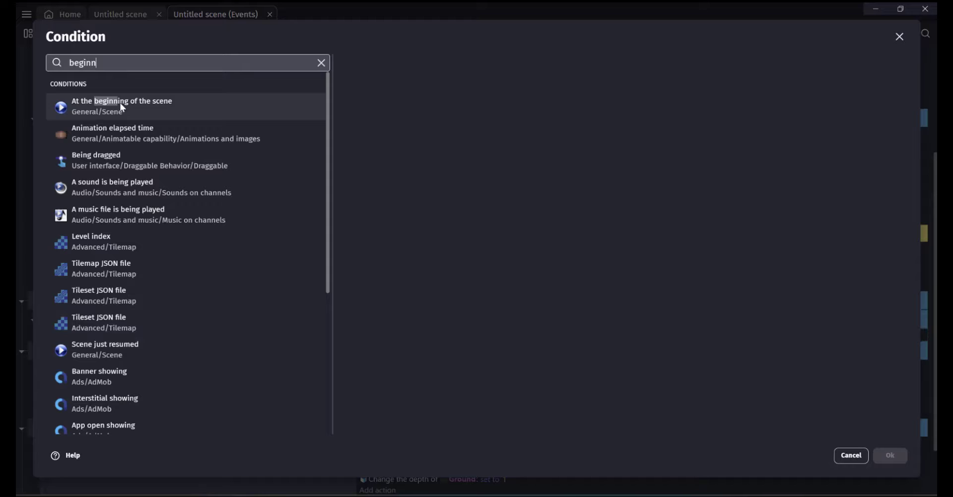
pyautogui.click(122, 107)
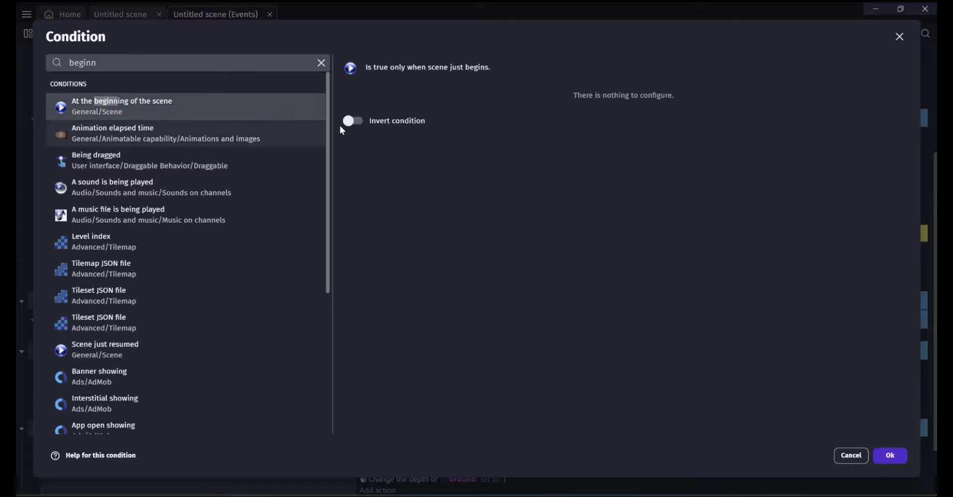
pyautogui.click(893, 457)
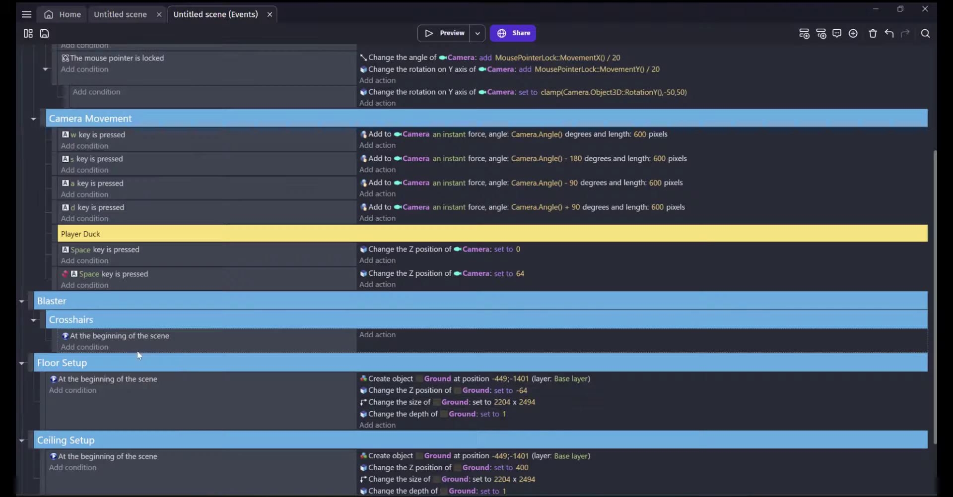
# Add an action creating the Crosshairs object with X position ScreenWidth() / 2 - Crosshairs.Width() /2
pyautogui.click(380, 339)
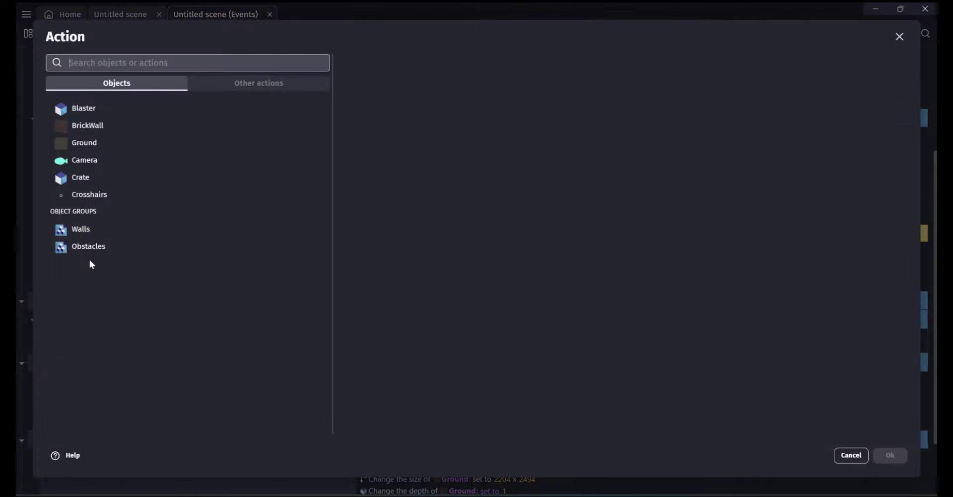
pyautogui.click(89, 194)
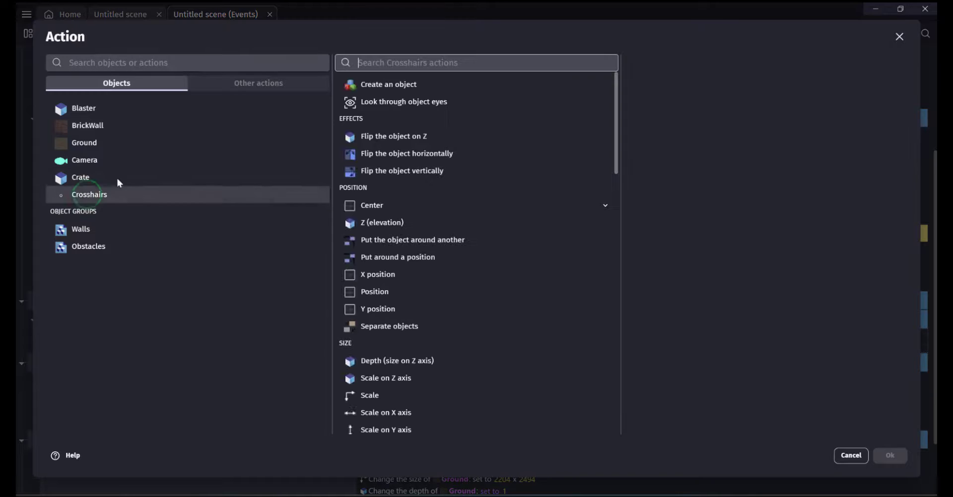
pyautogui.click(390, 83)
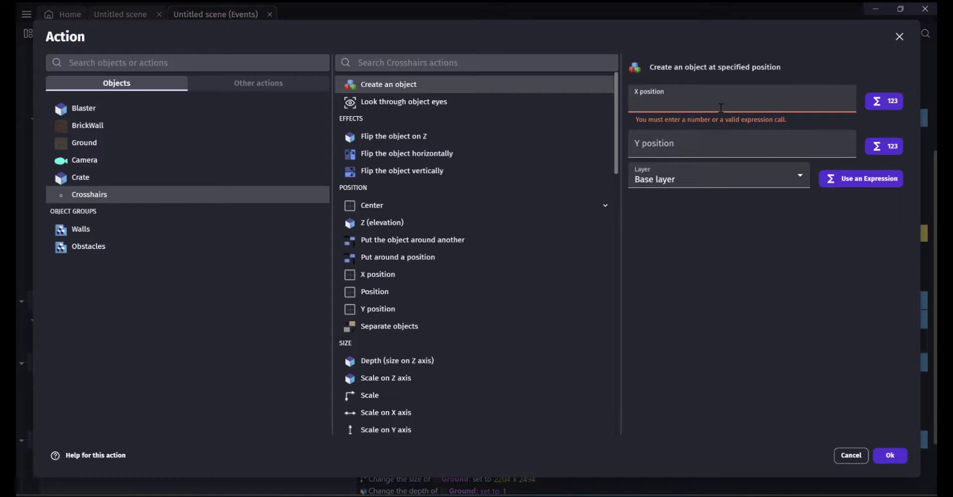
pyautogui.write('scr')
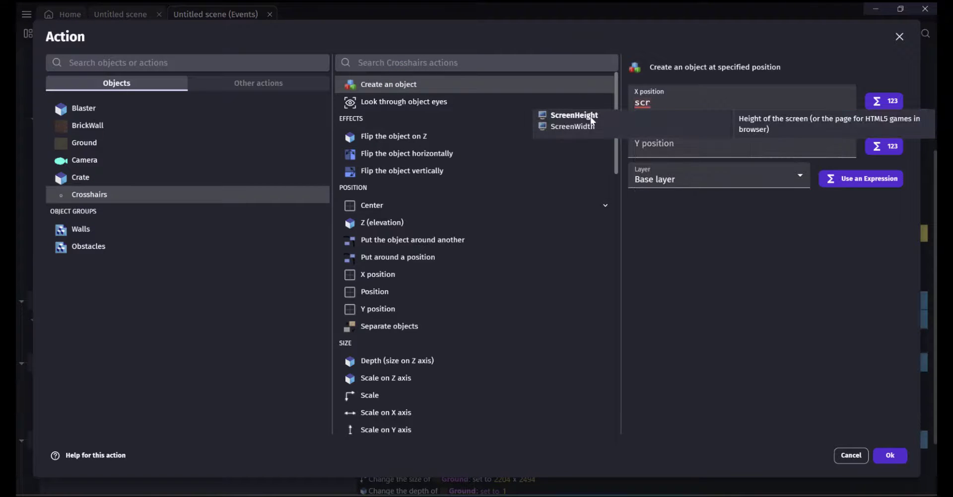
pyautogui.click(563, 126)
pyautogui.write('/ 2 - crossh')
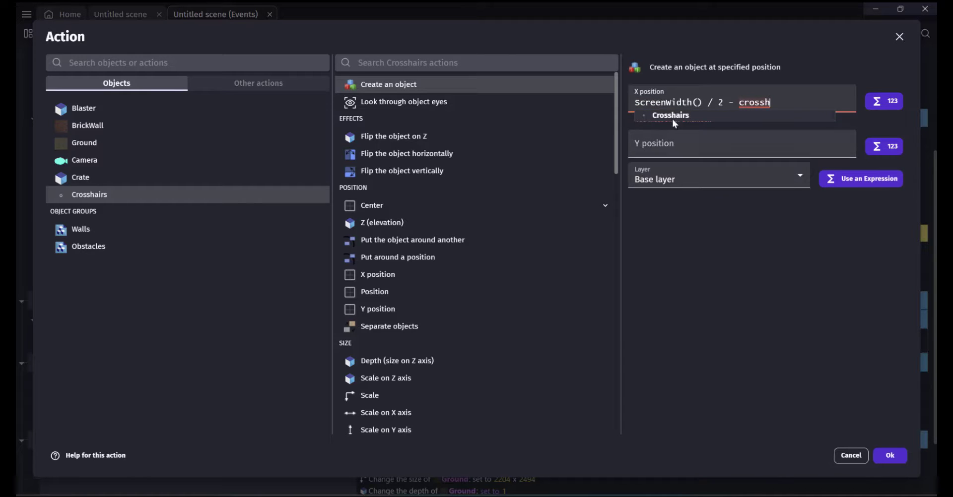
pyautogui.click(672, 117)
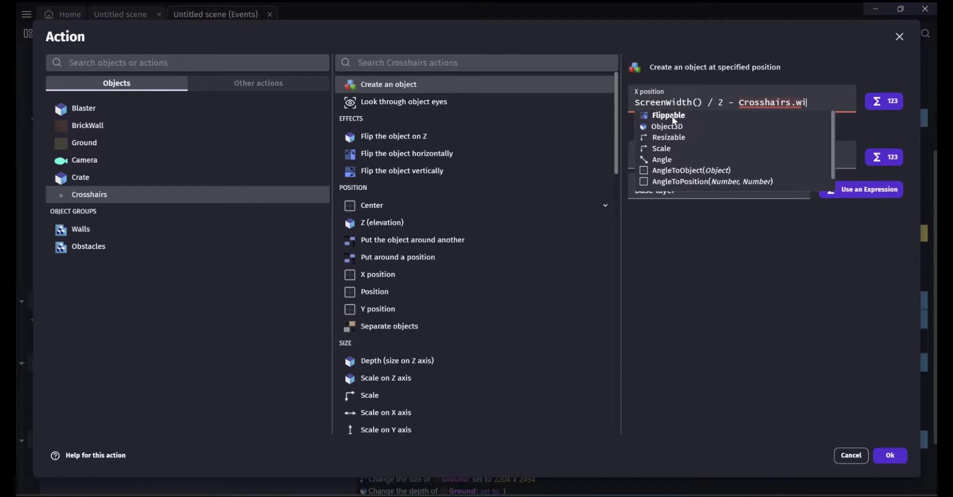
pyautogui.write('wi')
pyautogui.click(582, 114)
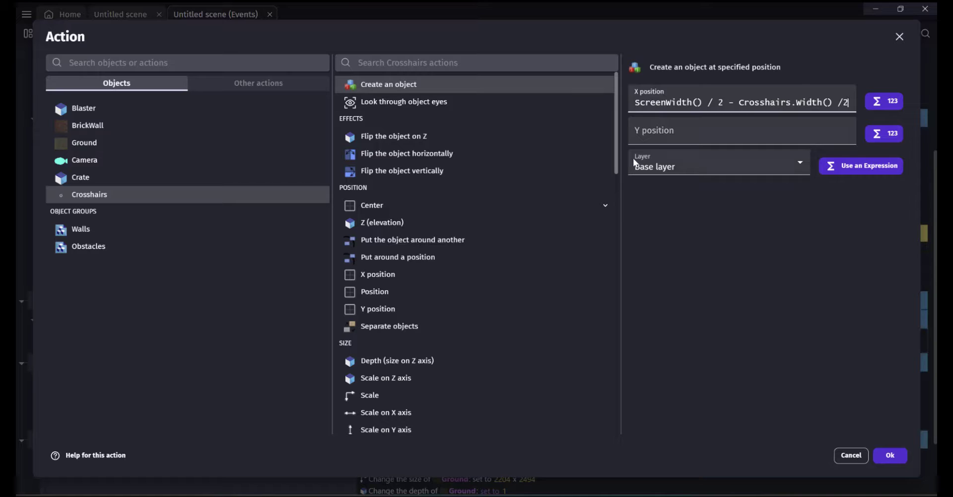
# Set the create action's Y position to ScreenHeight() / 2 - Crosshairs.Height()/2
pyautogui.click(655, 139)
pyautogui.write('screenh')
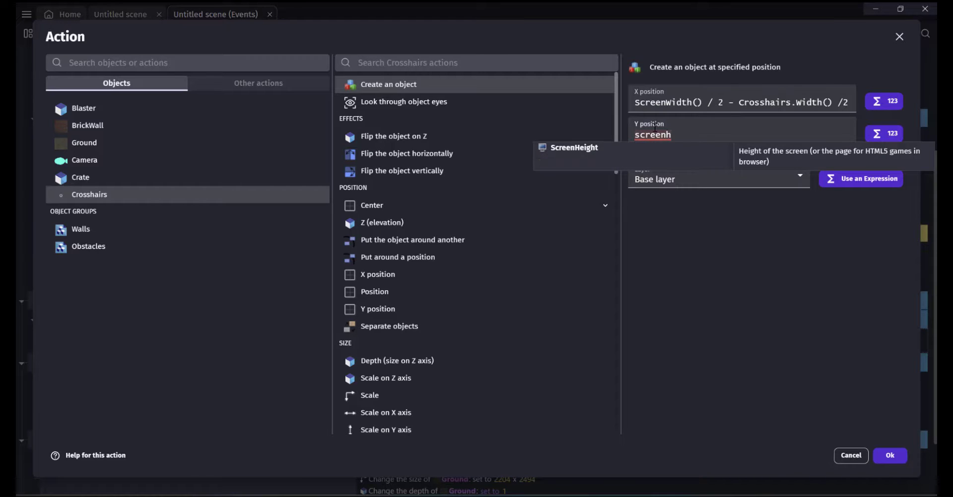
pyautogui.click(586, 149)
pyautogui.write('/ 2 - ')
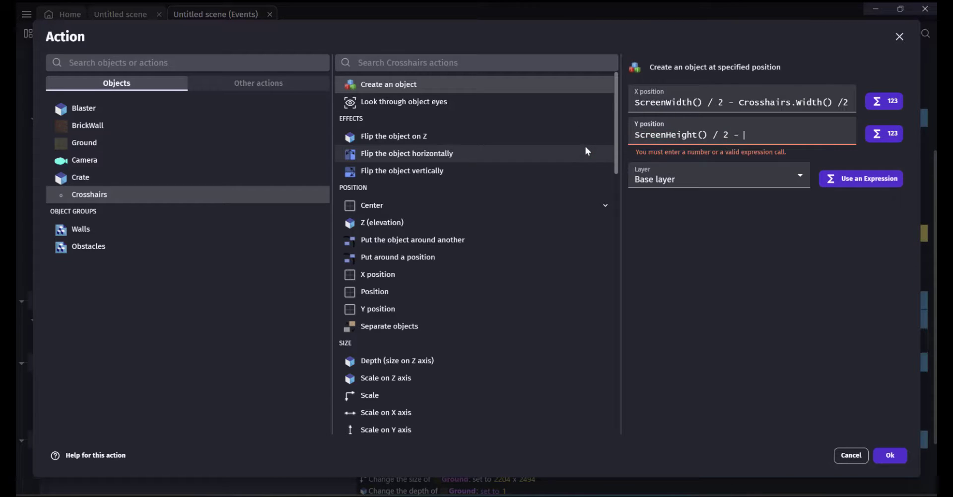
pyautogui.write('crosshai')
pyautogui.click(674, 150)
pyautogui.write('hei')
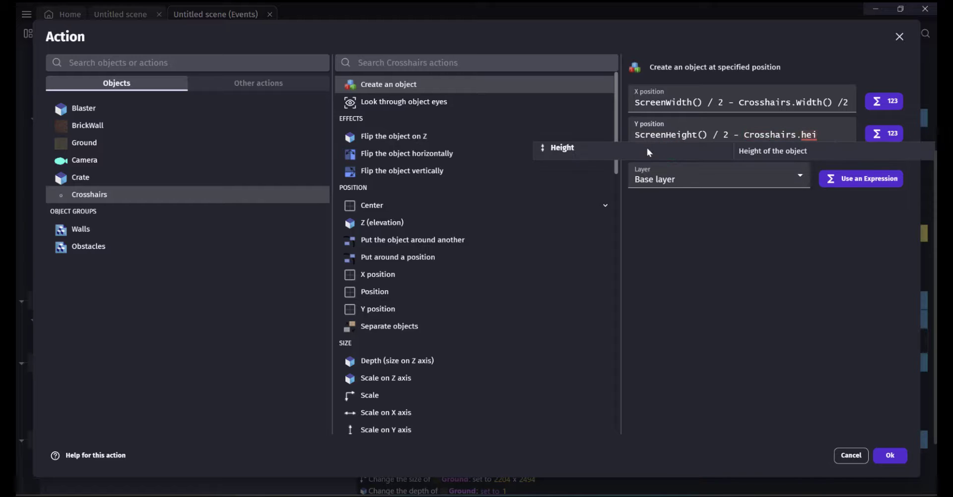
pyautogui.click(573, 150)
pyautogui.write('/2')
# Set the create action's layer to UI and confirm the action
pyautogui.click(680, 185)
pyautogui.click(672, 204)
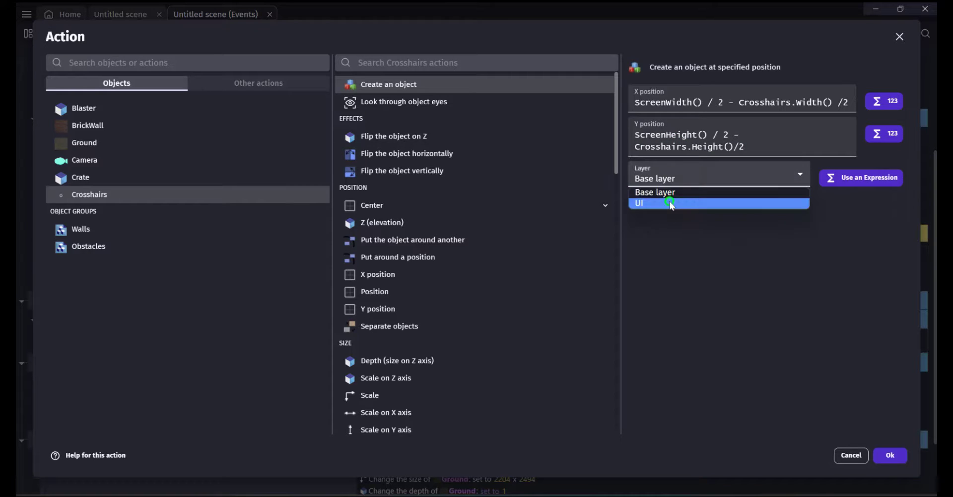
pyautogui.click(803, 304)
pyautogui.click(891, 455)
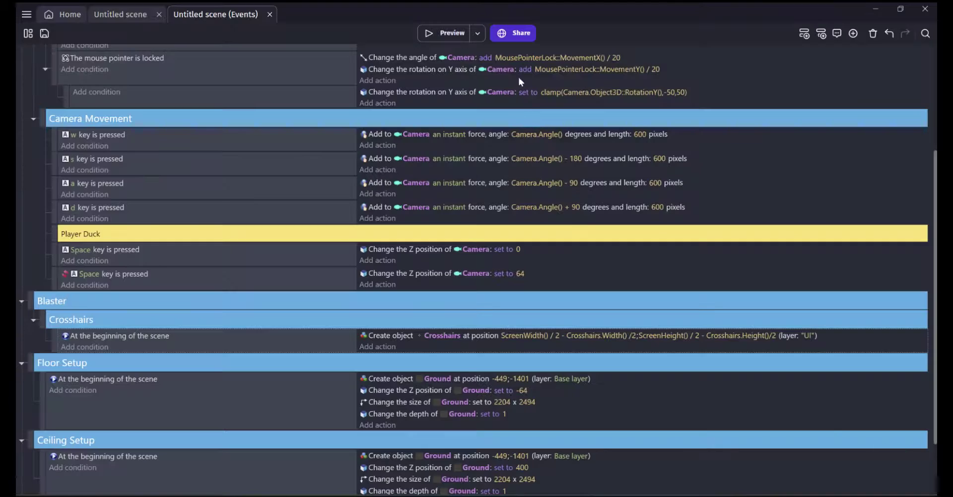
# Preview the game and check the crosshair's position while looking around, in both the normal and maximized window
pyautogui.click(449, 30)
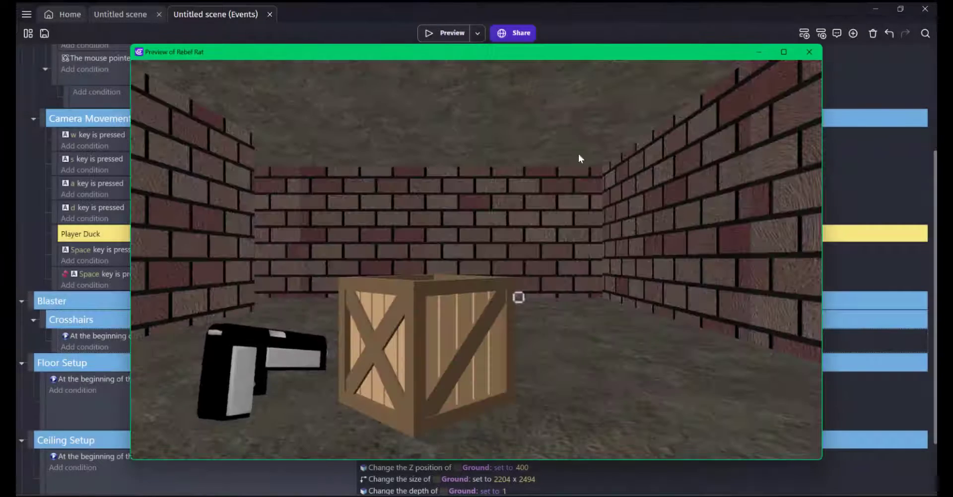
pyautogui.click(602, 303)
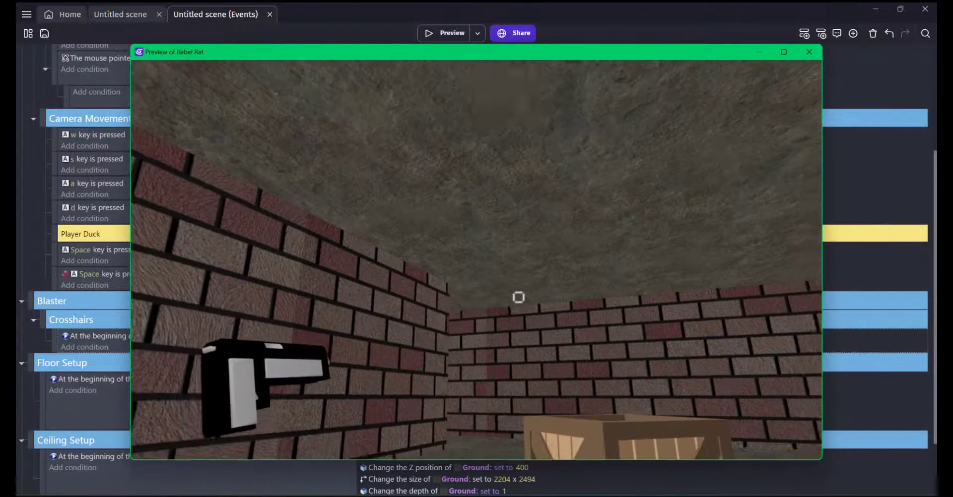
pyautogui.press('Escape')
pyautogui.doubleClick(690, 51)
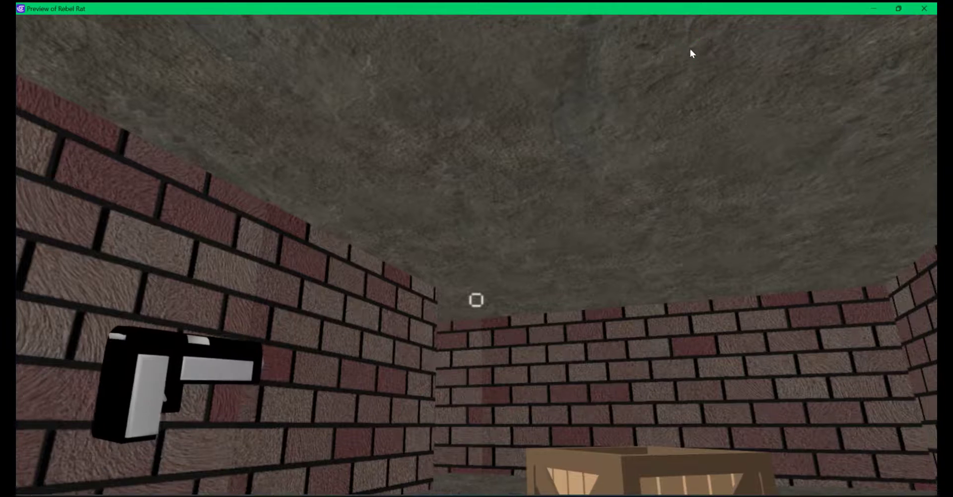
pyautogui.doubleClick(677, 9)
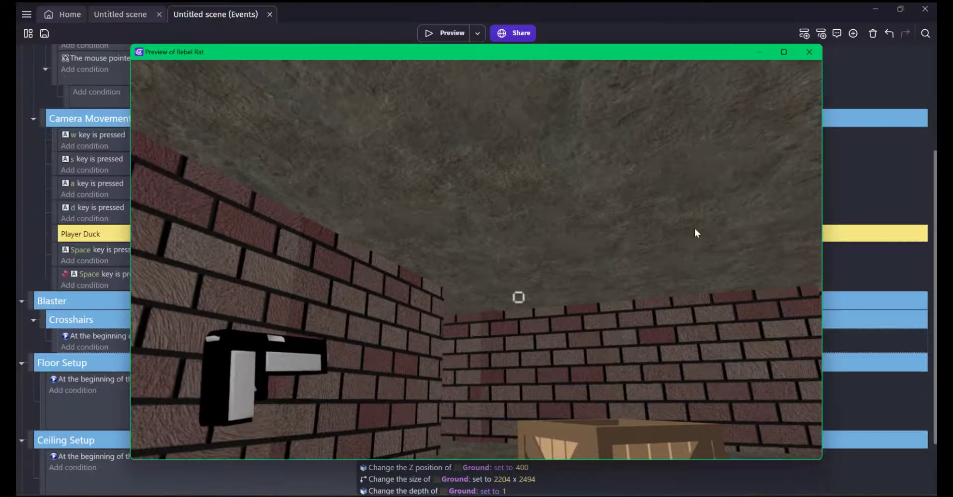
pyautogui.click(808, 51)
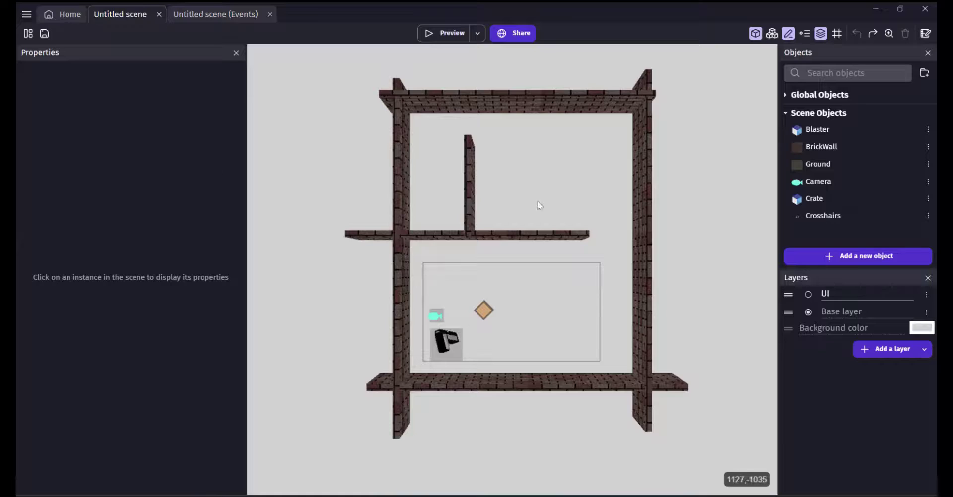
# Select the Blaster instance in the scene layout and preview the game to compare its on-screen placement
pyautogui.click(453, 340)
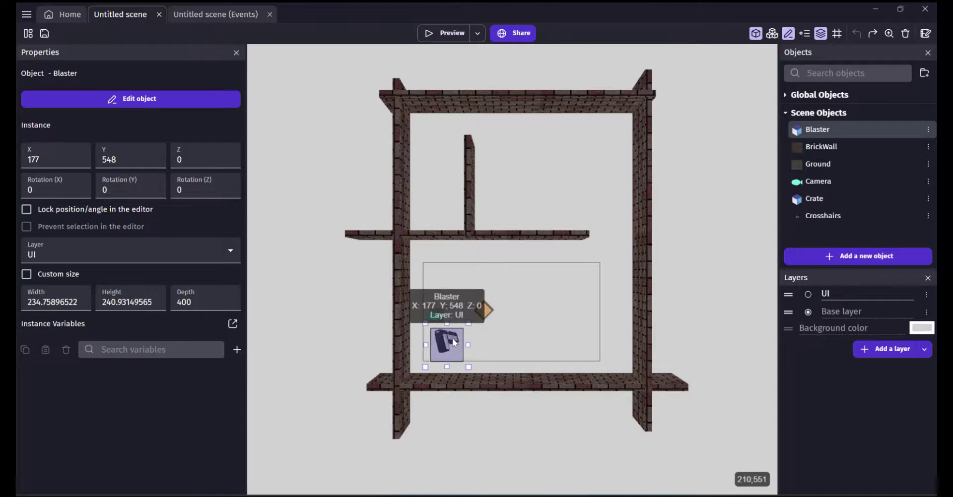
pyautogui.click(444, 33)
pyautogui.click(809, 52)
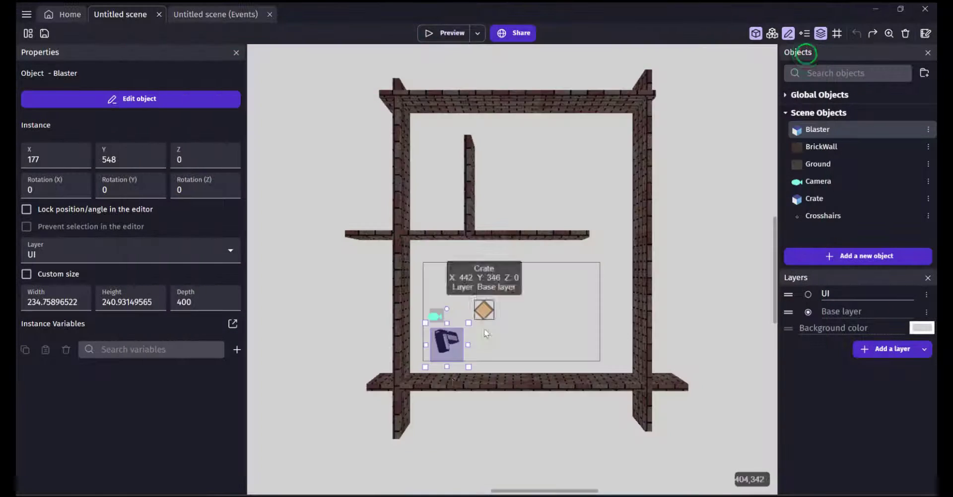
# Move the Blaster instance in the scene to about X 449, Y 533 and check its placement in a game preview
pyautogui.moveTo(439, 341); pyautogui.dragTo(476, 338)
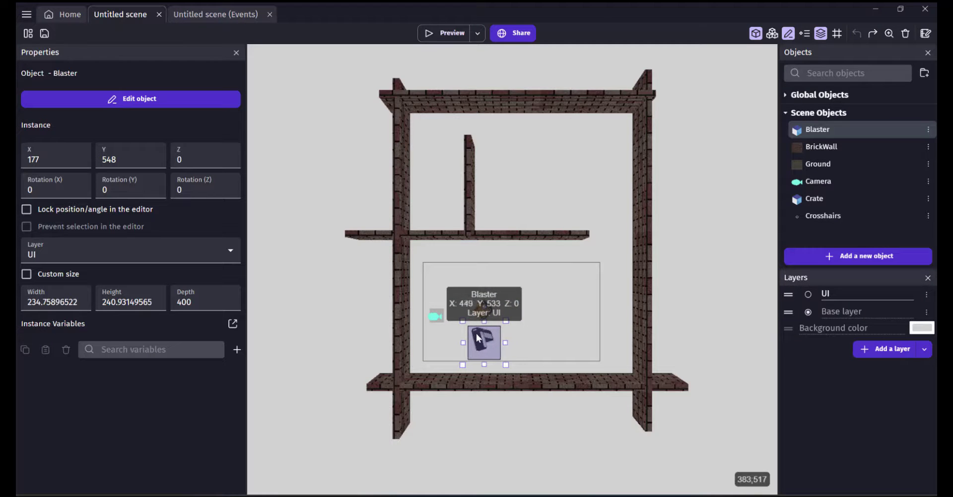
pyautogui.click(443, 33)
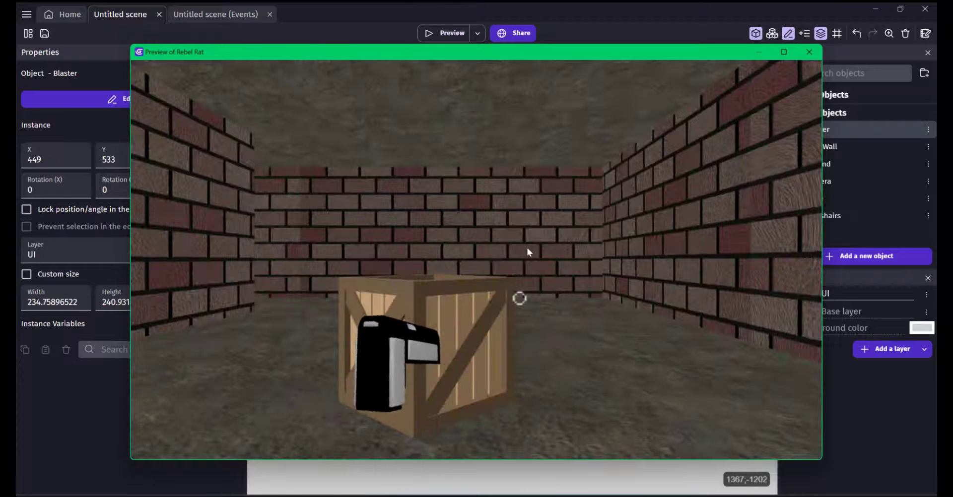
pyautogui.click(808, 52)
# Set the Blaster instance's X rotation to -5 and Y rotation to 5, and check the tilt in a game preview
pyautogui.click(59, 192)
pyautogui.write('-15')
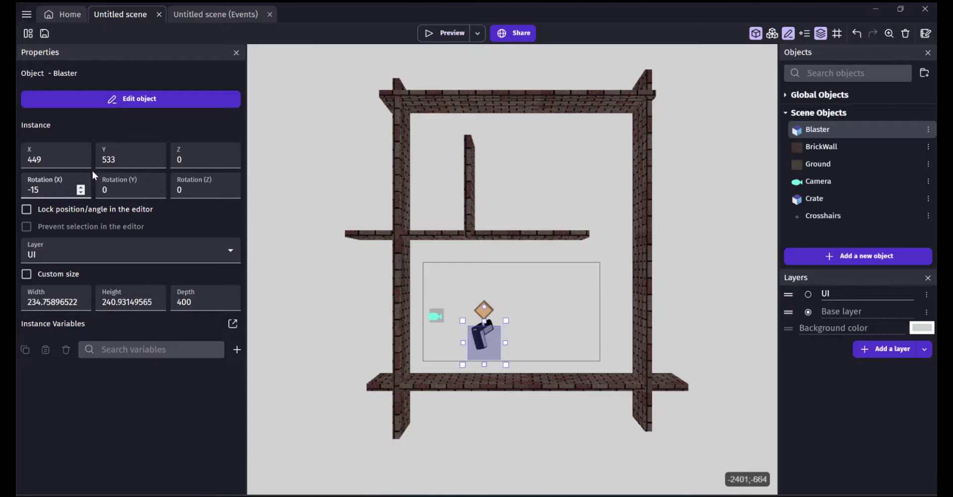
pyautogui.press('Left')
pyautogui.press('BackSpace')
pyautogui.click(124, 194)
pyautogui.press('BackSpace')
pyautogui.write('5')
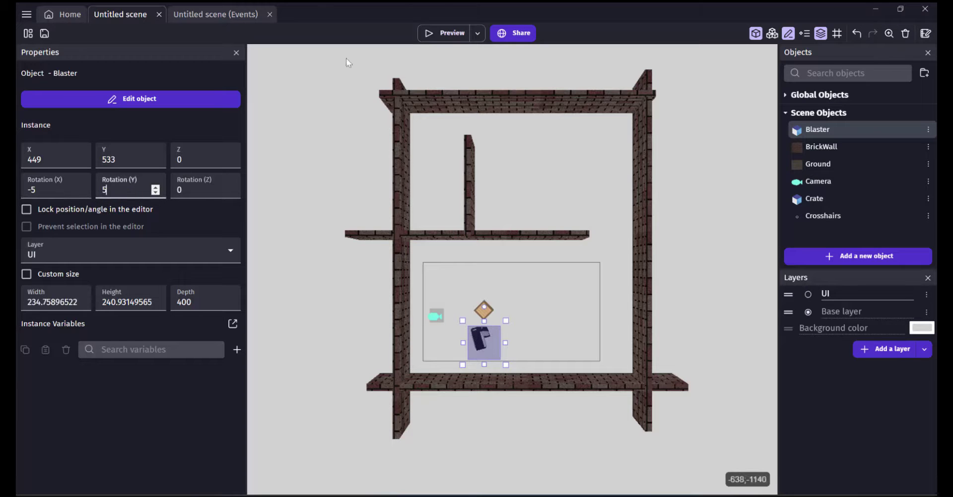
pyautogui.hotkey('ctrl', 'Return')
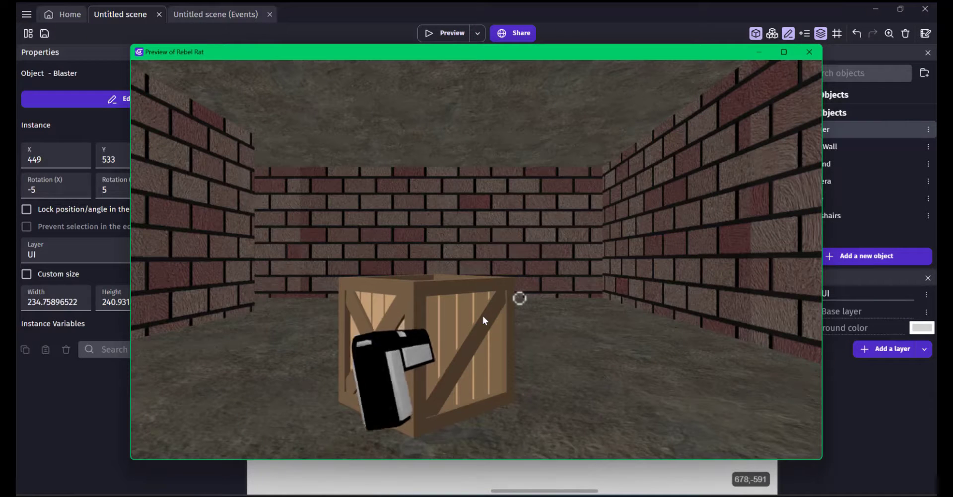
pyautogui.click(482, 315)
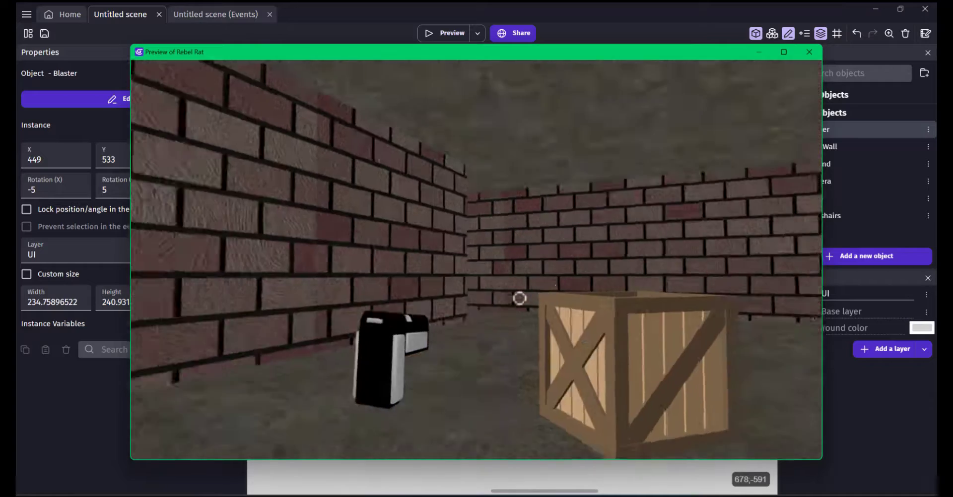
pyautogui.click(808, 53)
# Set the Blaster instance's X rotation to -15 and check the tilt in a game preview
pyautogui.click(46, 191)
pyautogui.press('BackSpace')
pyautogui.write('1')
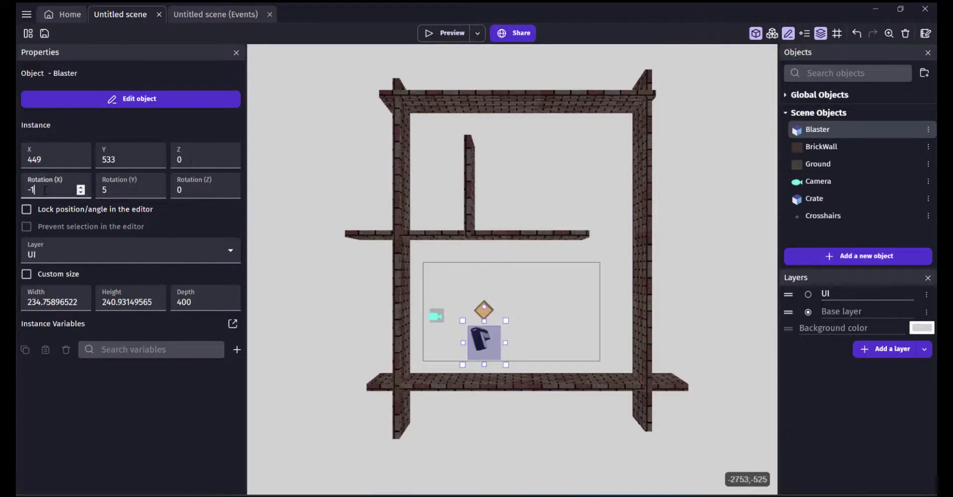
pyautogui.write('5')
pyautogui.click(443, 33)
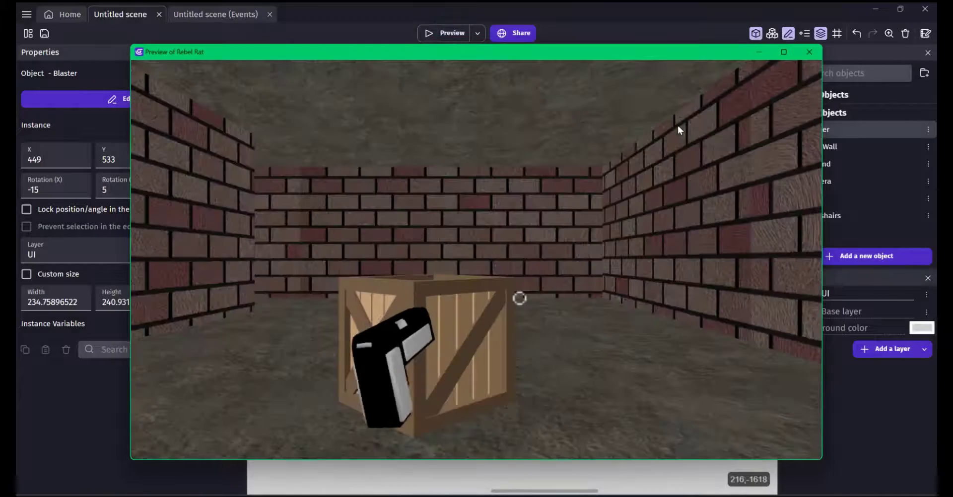
pyautogui.click(809, 52)
# Set the Blaster instance's X rotation to -10 and check the tilt in a game preview
pyautogui.click(41, 191)
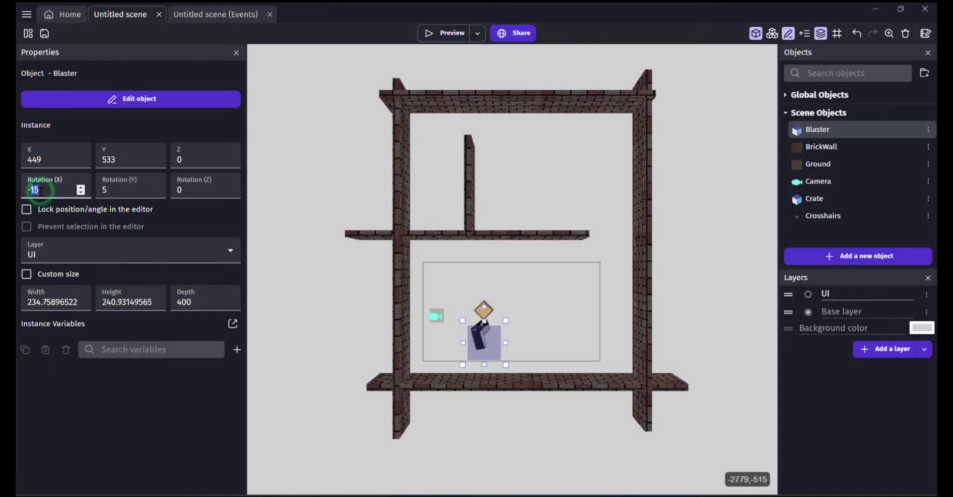
pyautogui.press('BackSpace')
pyautogui.write('0')
pyautogui.click(441, 37)
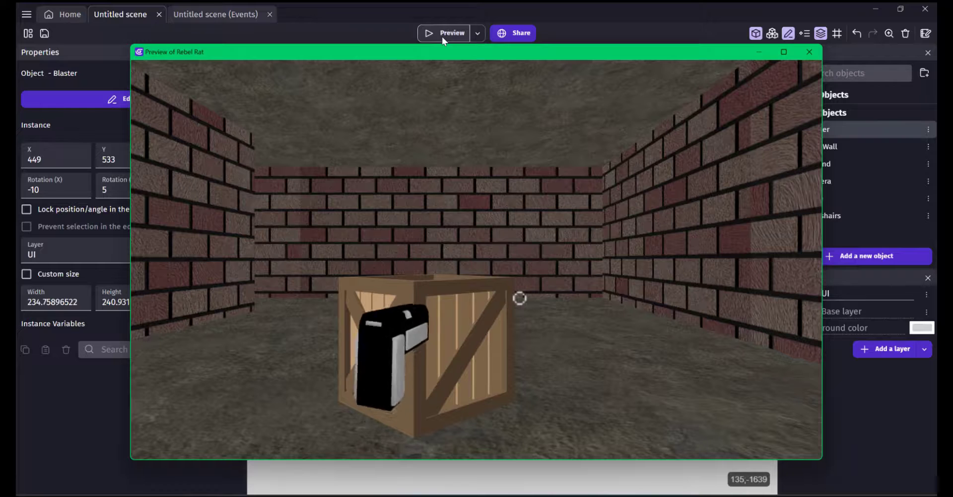
pyautogui.click(809, 52)
# Set the Blaster instance's position to X 450, Y 530, keeping X rotation at -10, and preview the game
pyautogui.click(57, 189)
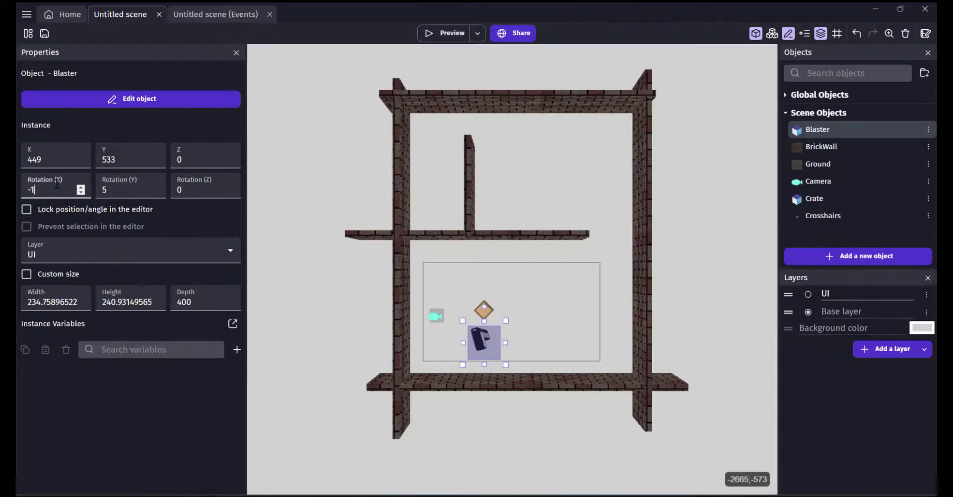
pyautogui.press('BackSpace')
pyautogui.write('50')
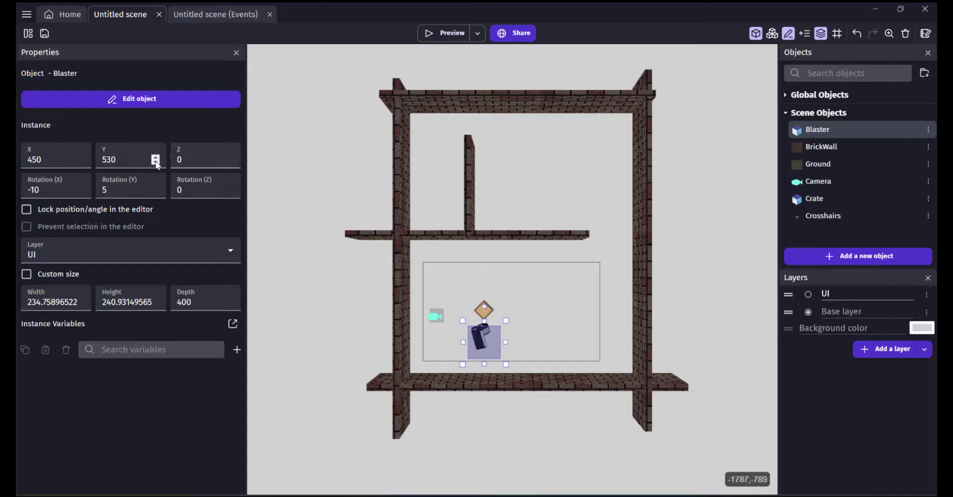
pyautogui.click(431, 31)
pyautogui.click(809, 52)
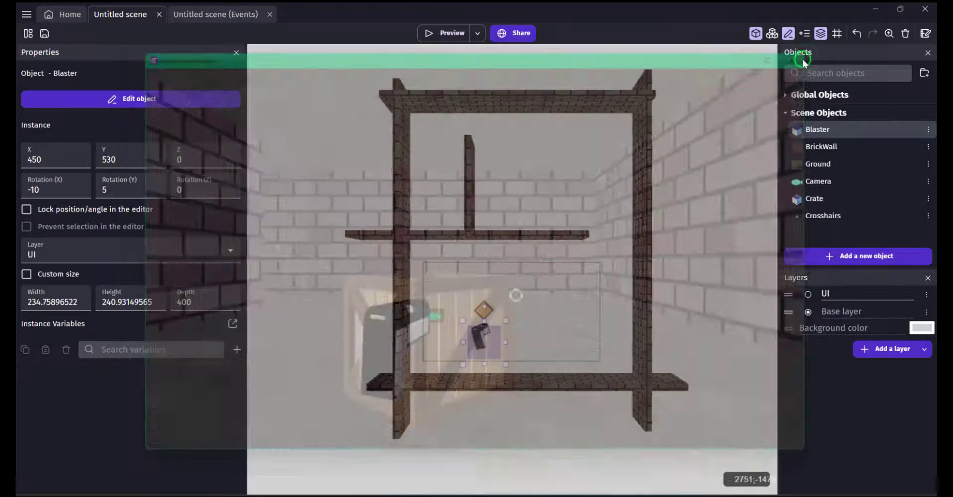
# Delete the Blaster instance from the scene layout and open the scene's events
pyautogui.click(486, 341)
pyautogui.press('Delete')
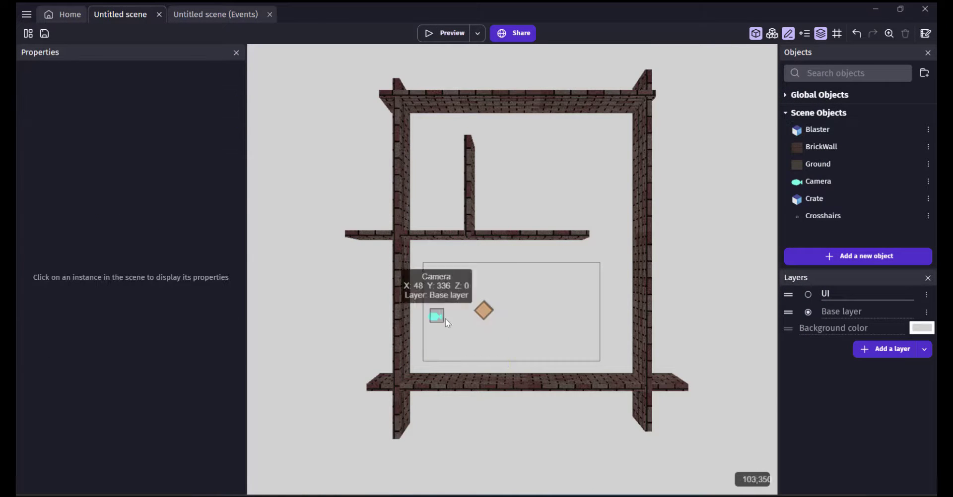
pyautogui.click(209, 15)
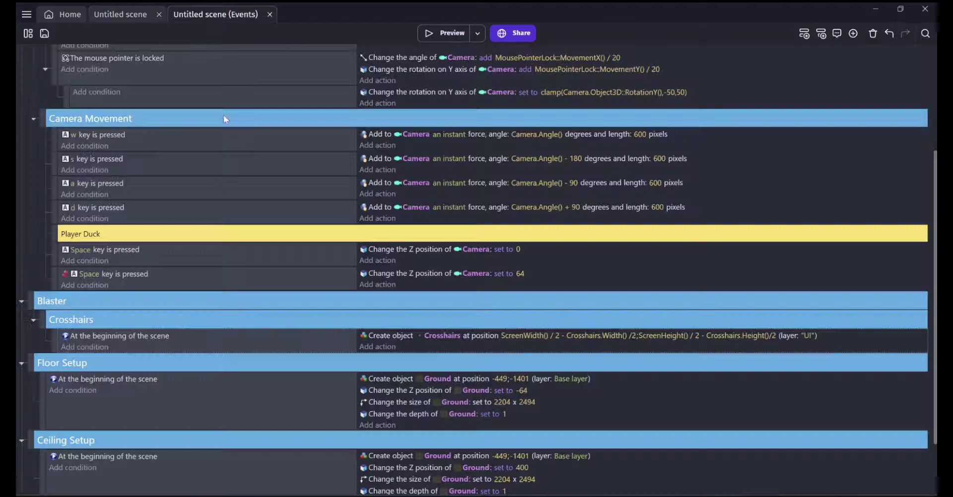
# Add an event group named Generate inside the Blaster group, above Crosshairs
pyautogui.click(852, 33)
pyautogui.click(789, 93)
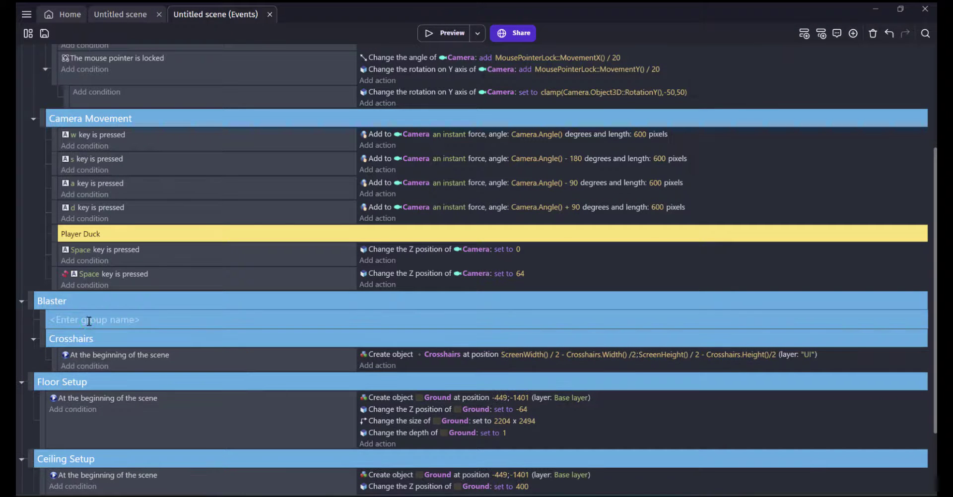
pyautogui.write('Generate')
pyautogui.press('Return')
# Add an event inside the Generate group with the condition "At the beginning of the scene"
pyautogui.click(803, 35)
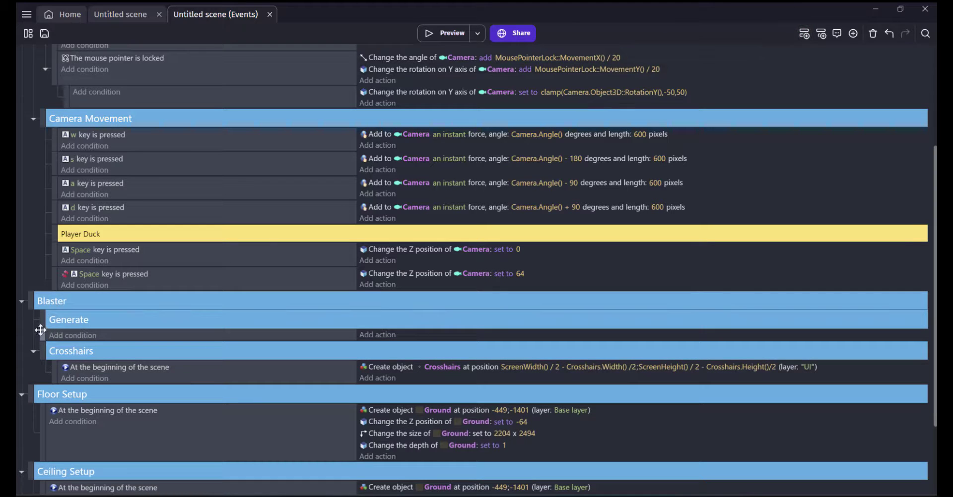
pyautogui.moveTo(41, 331); pyautogui.dragTo(59, 329)
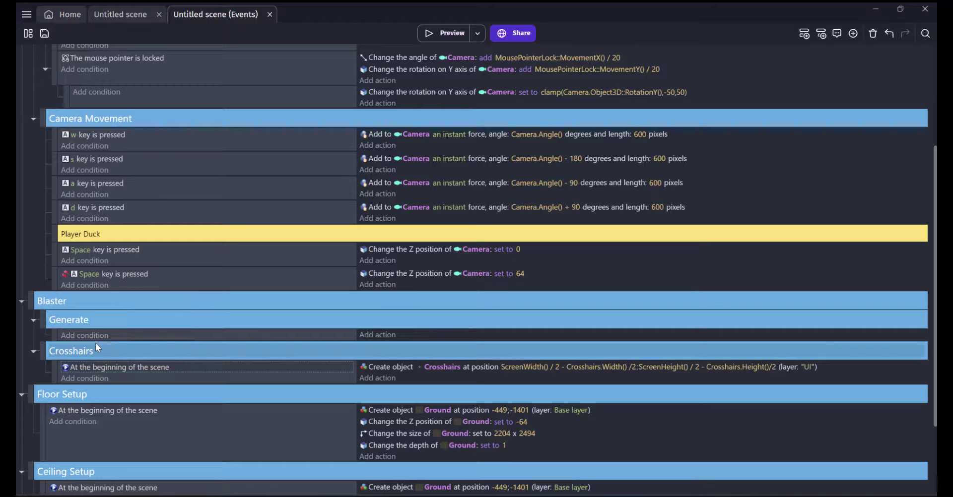
pyautogui.click(128, 338)
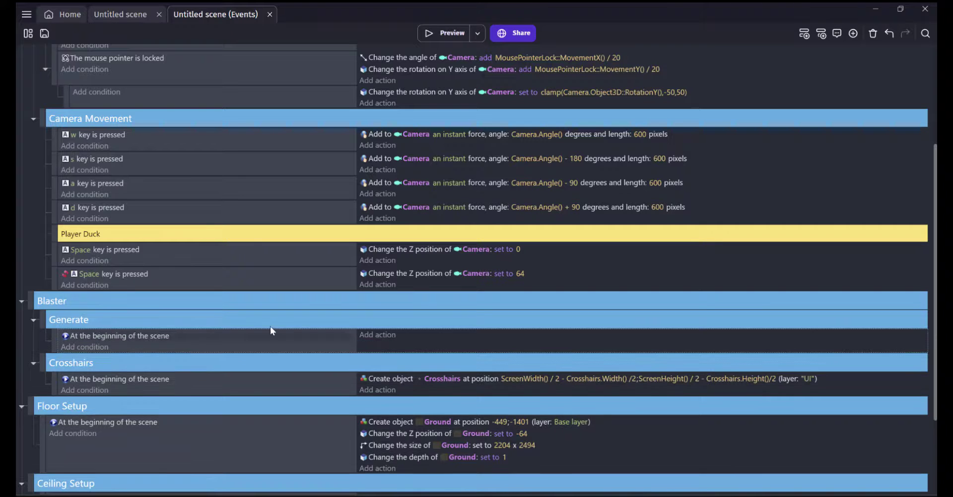
# Add an action to the Generate event that creates the Blaster at X 450, Y 530 on the UI layer
pyautogui.click(378, 336)
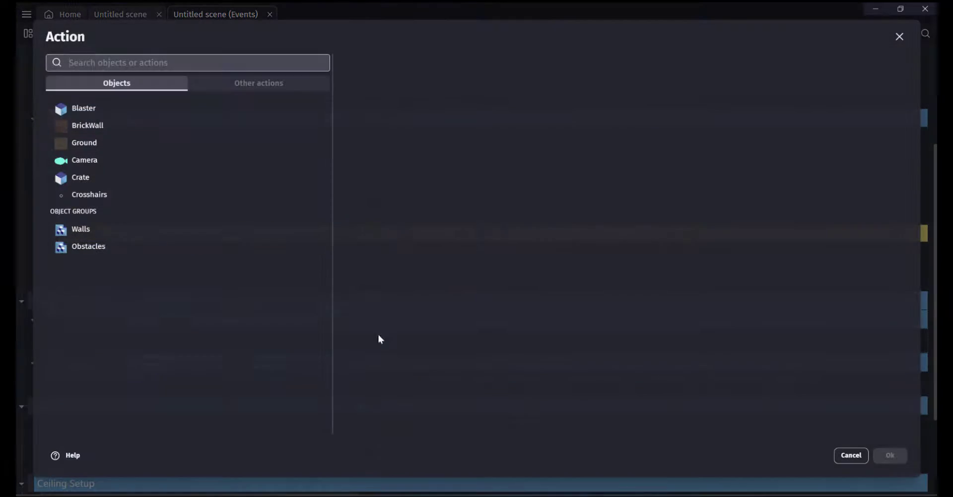
pyautogui.click(90, 111)
pyautogui.click(413, 82)
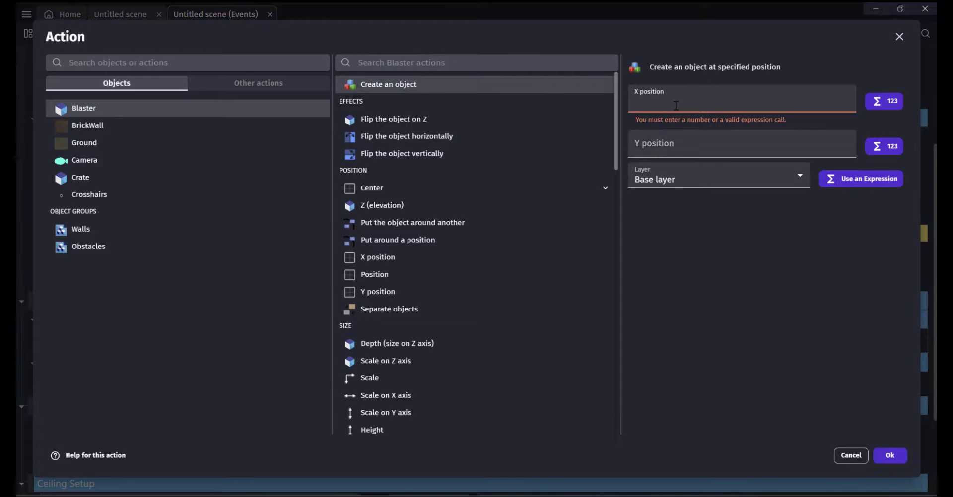
pyautogui.write('450')
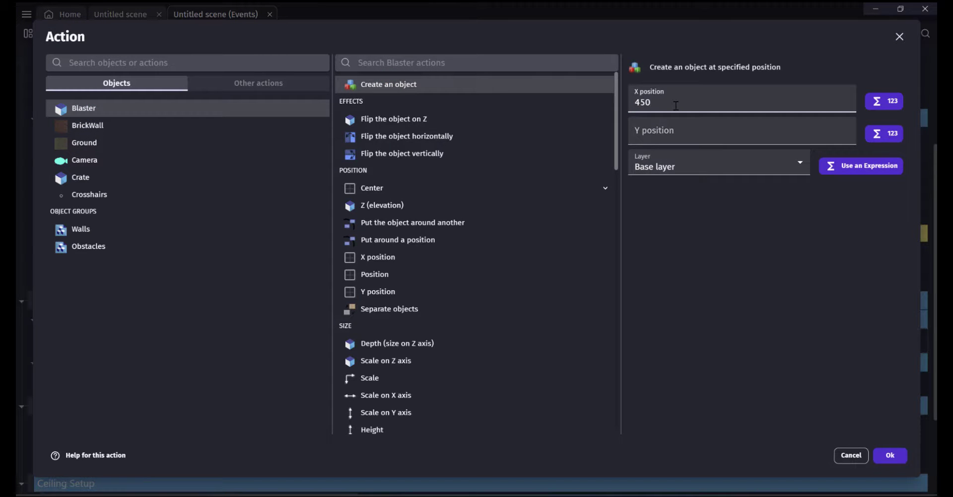
pyautogui.press('Tab')
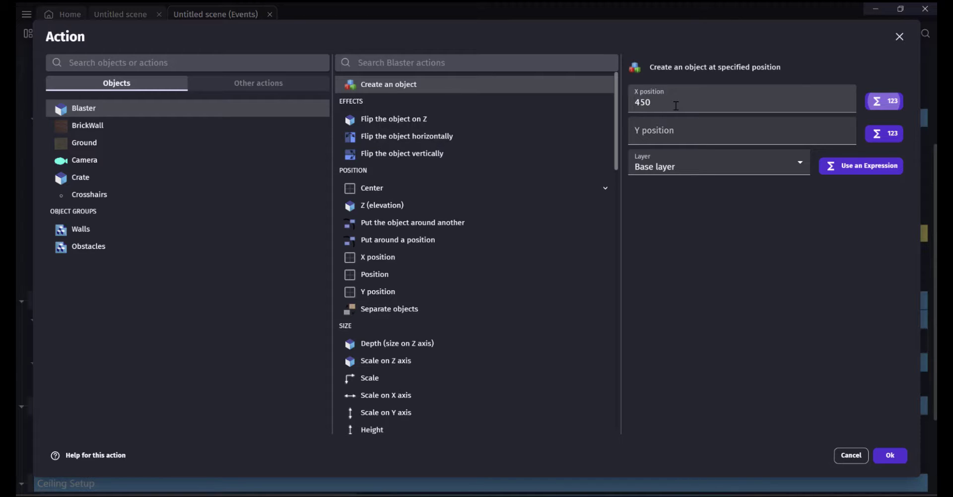
pyautogui.press('Tab')
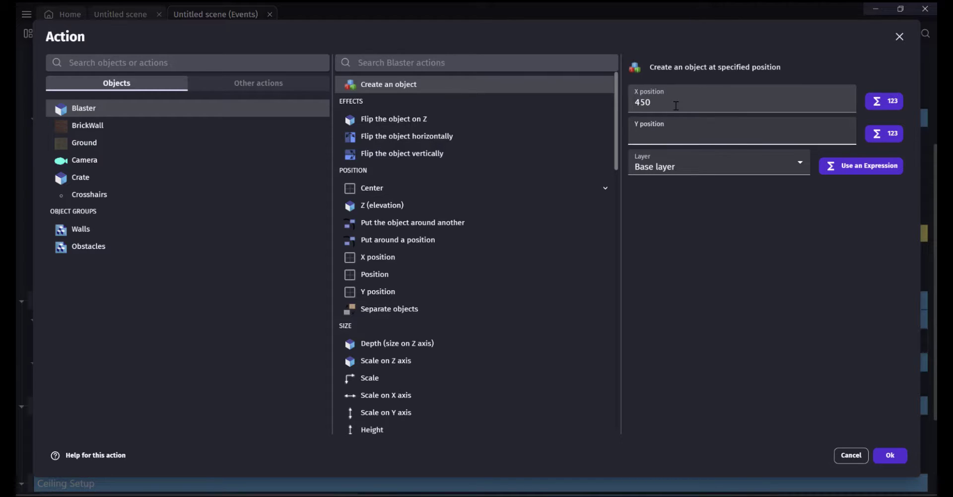
pyautogui.write('530')
pyautogui.press('Tab')
pyautogui.press('Tab')
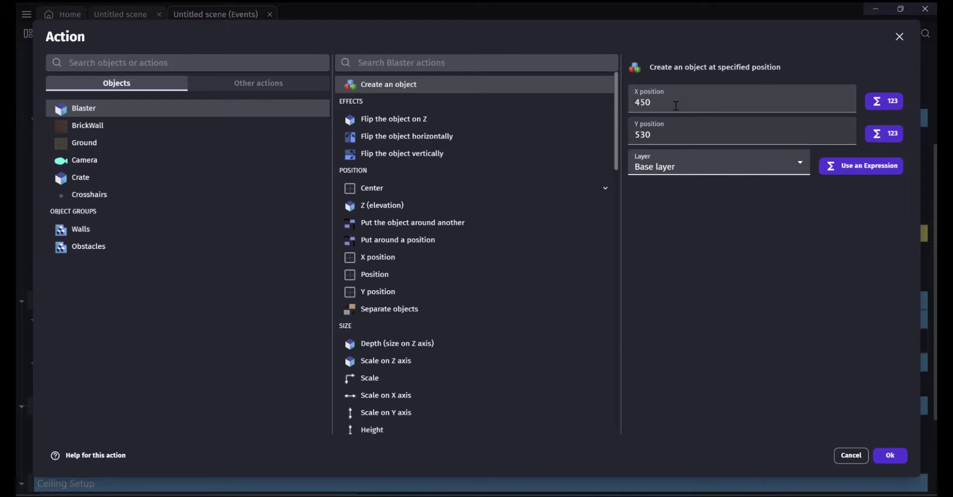
pyautogui.press('Down')
pyautogui.click(890, 461)
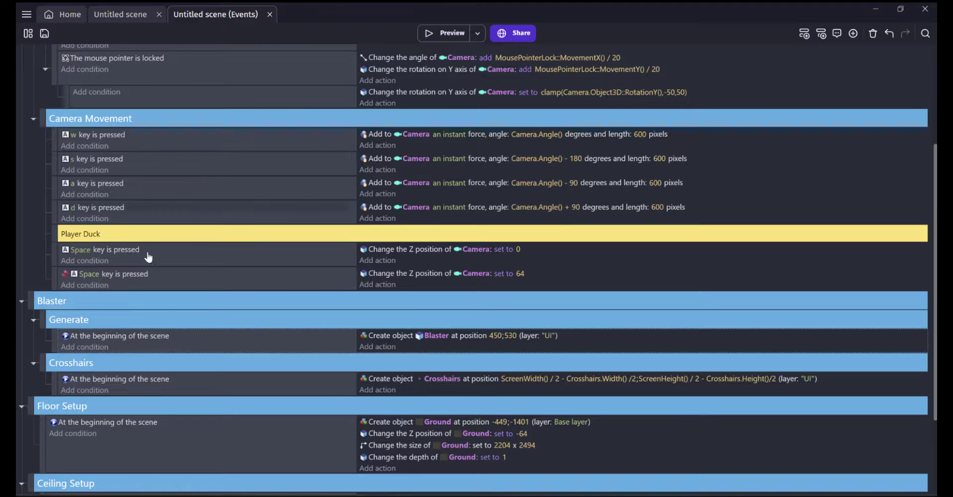
# Add an action to the Generate event that sets the Blaster's rotation on the X axis to -10
pyautogui.click(375, 348)
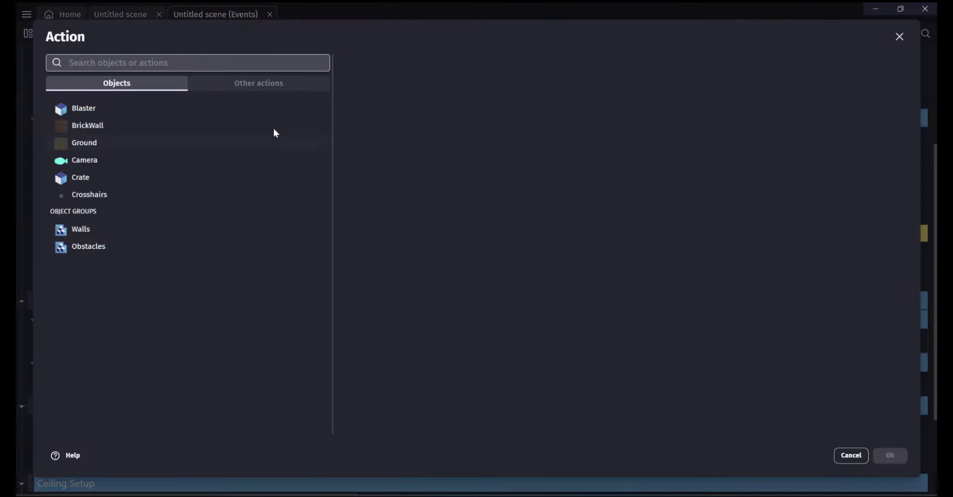
pyautogui.click(273, 109)
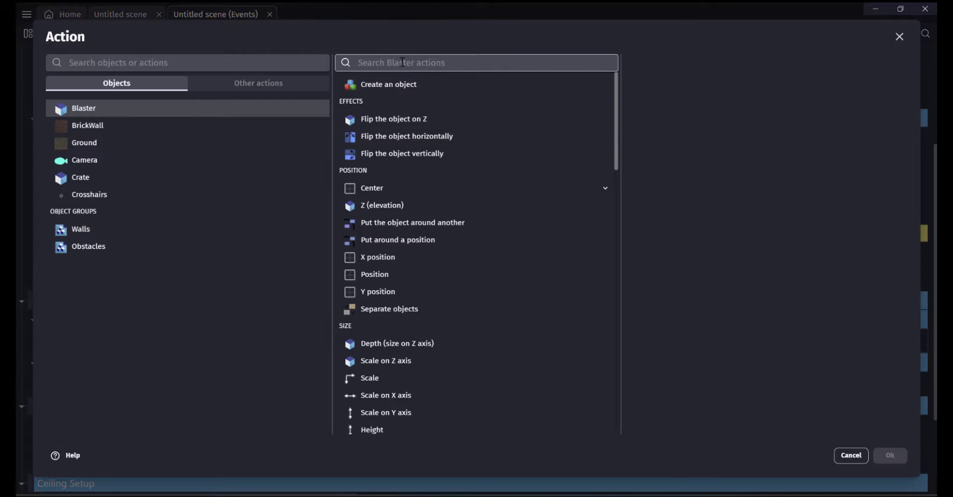
pyautogui.write('rotati')
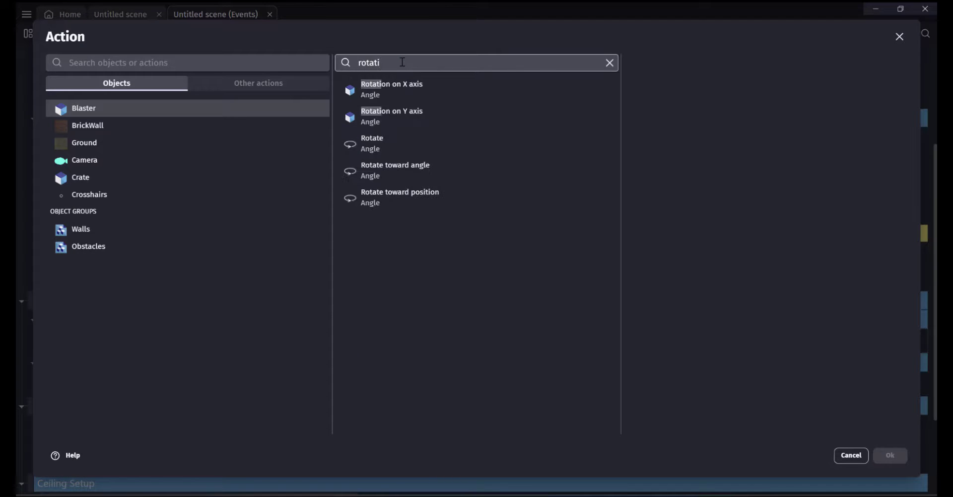
pyautogui.click(392, 85)
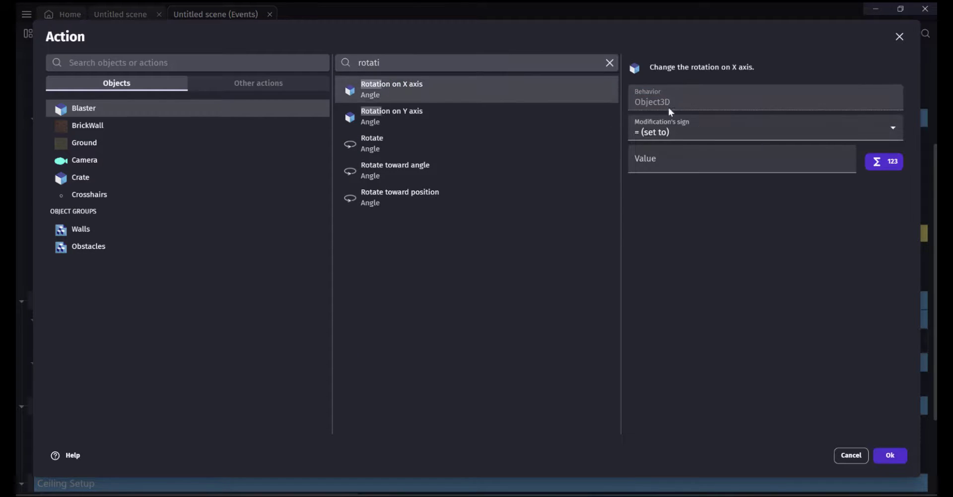
pyautogui.click(673, 164)
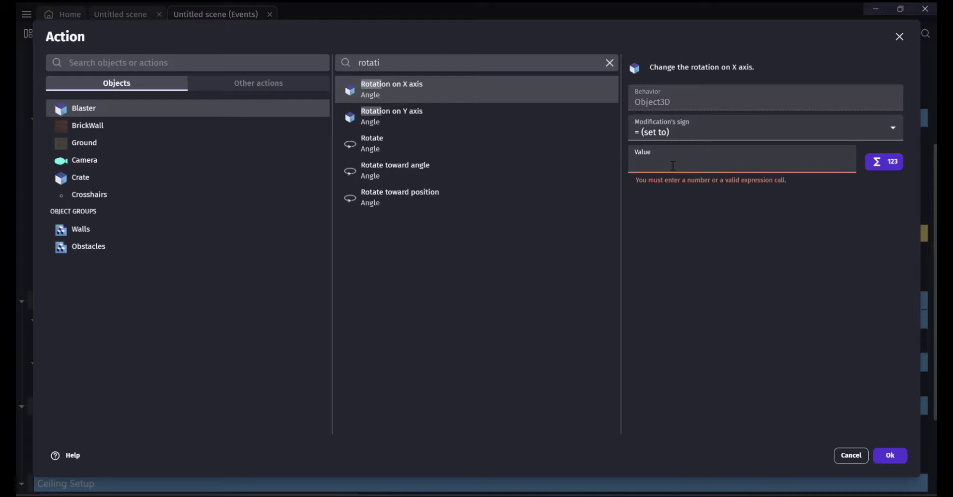
pyautogui.write('-10')
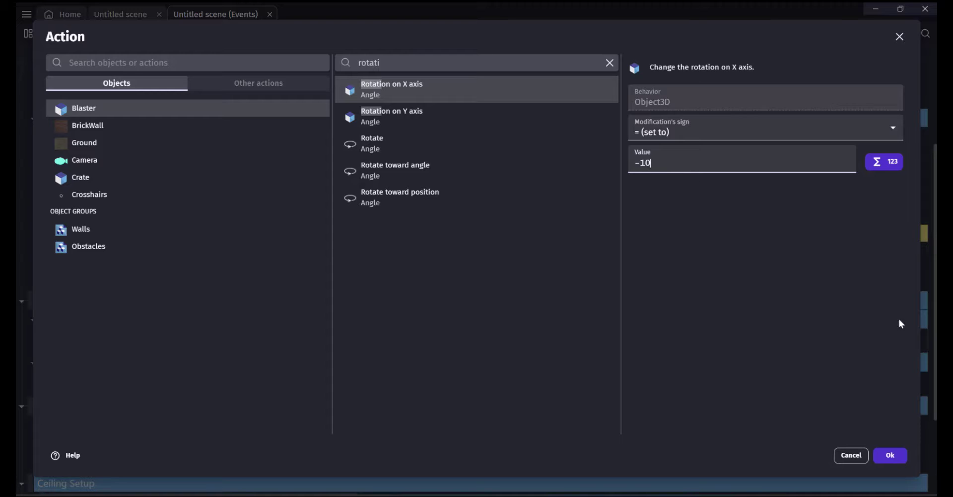
pyautogui.click(889, 461)
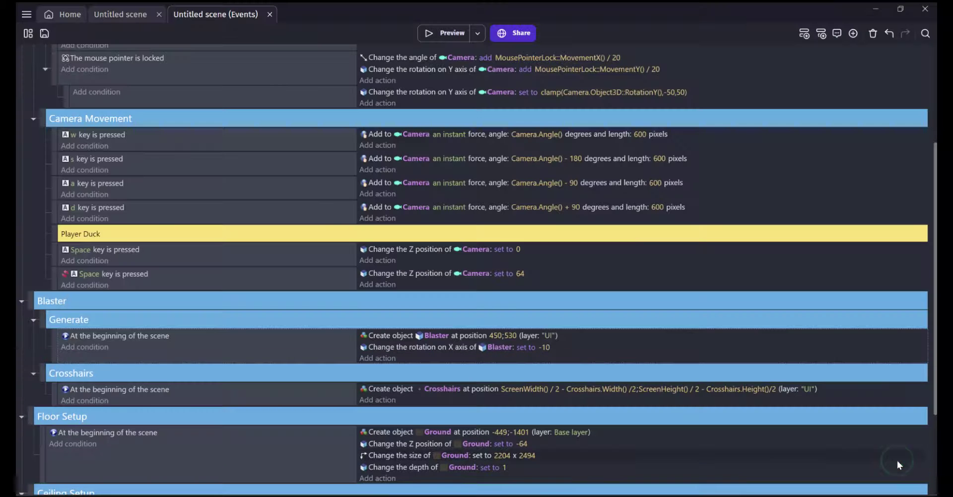
# Add an action to the Generate event that sets the Blaster's rotation on the Y axis to 5, and preview the game
pyautogui.click(375, 358)
pyautogui.click(187, 107)
pyautogui.click(436, 60)
pyautogui.write('rot')
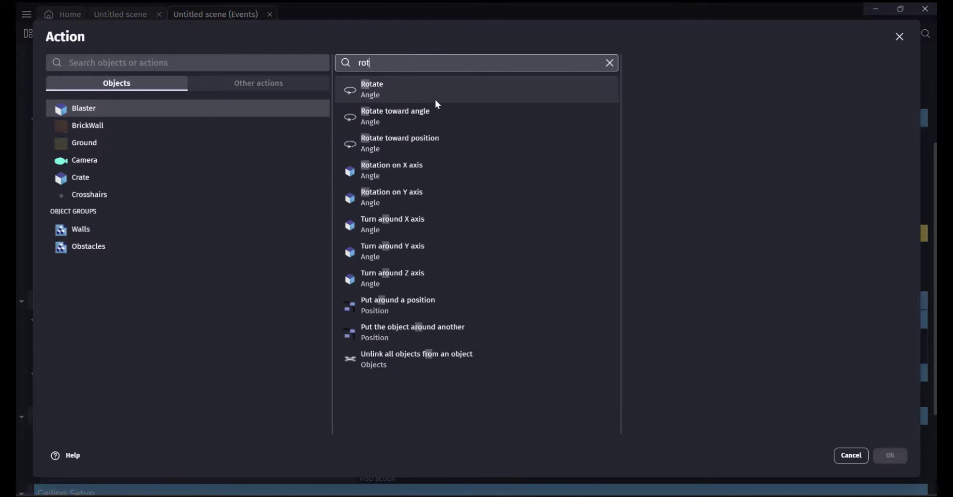
pyautogui.click(393, 195)
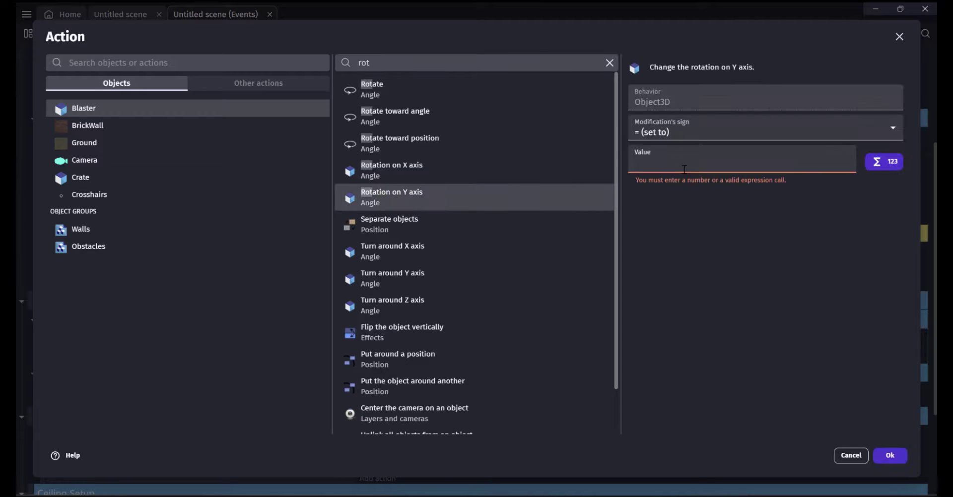
pyautogui.write('5')
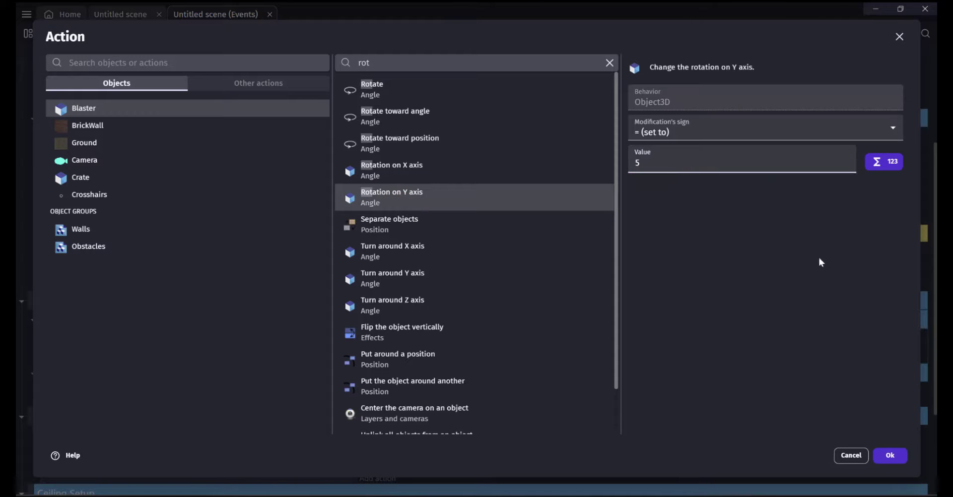
pyautogui.click(891, 452)
pyautogui.click(440, 30)
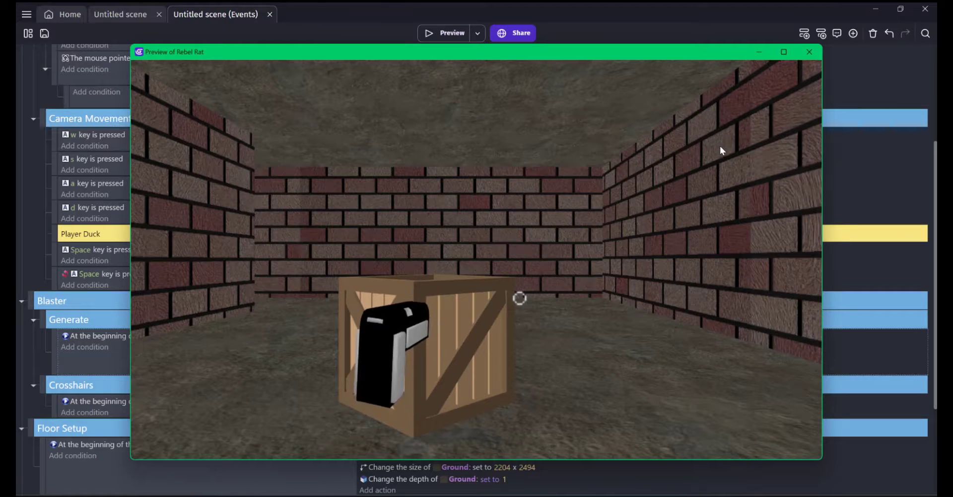
pyautogui.click(809, 51)
# Add an event group named Idle inside the Blaster group, between Generate and Crosshairs
pyautogui.scroll(-3, 348, 208)
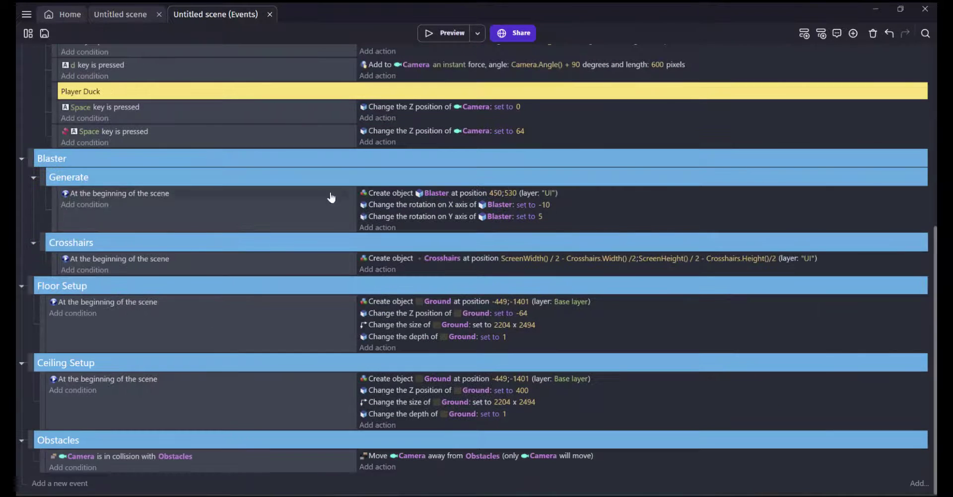
pyautogui.click(853, 33)
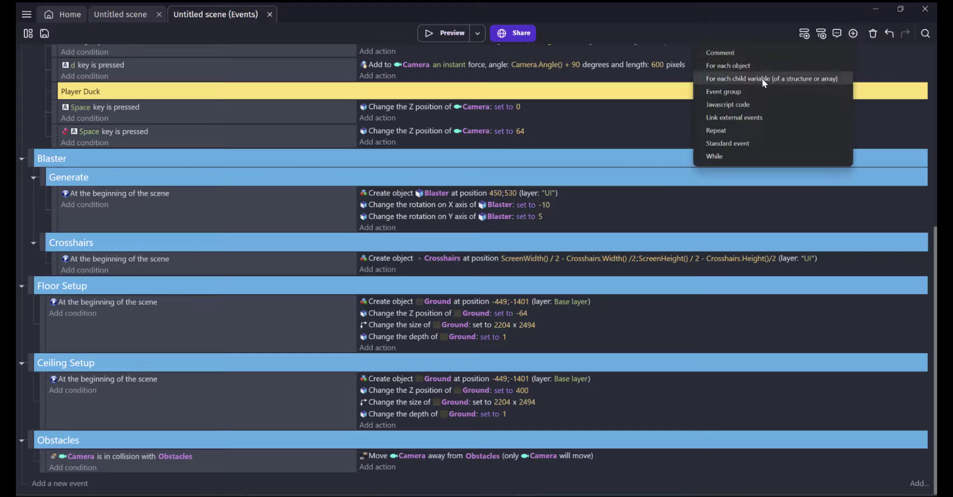
pyautogui.click(744, 93)
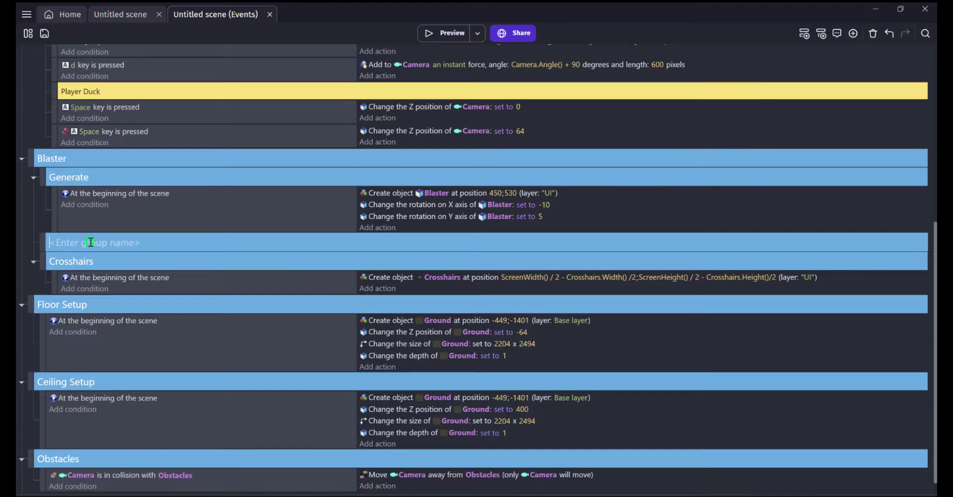
pyautogui.click(91, 242)
pyautogui.press('Return')
# Add an event nested inside the Idle group and give it an And condition
pyautogui.click(803, 33)
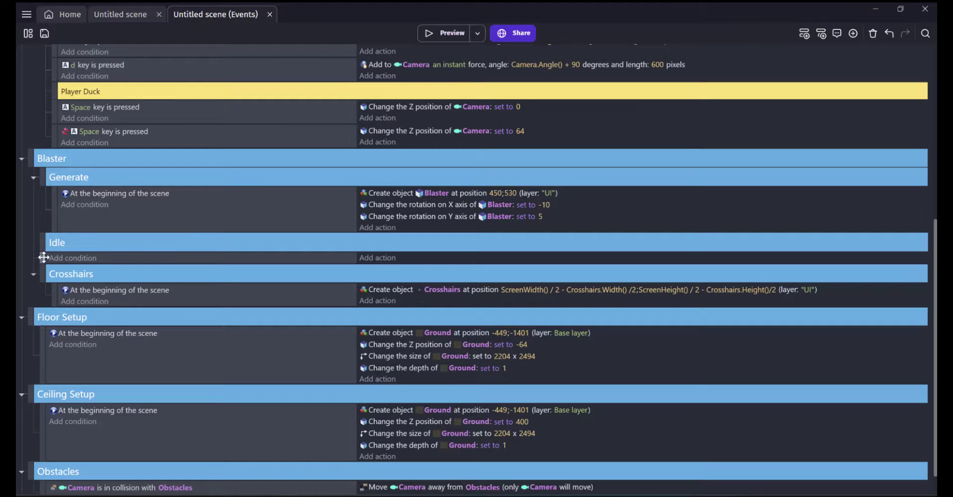
pyautogui.moveTo(40, 258); pyautogui.dragTo(65, 259)
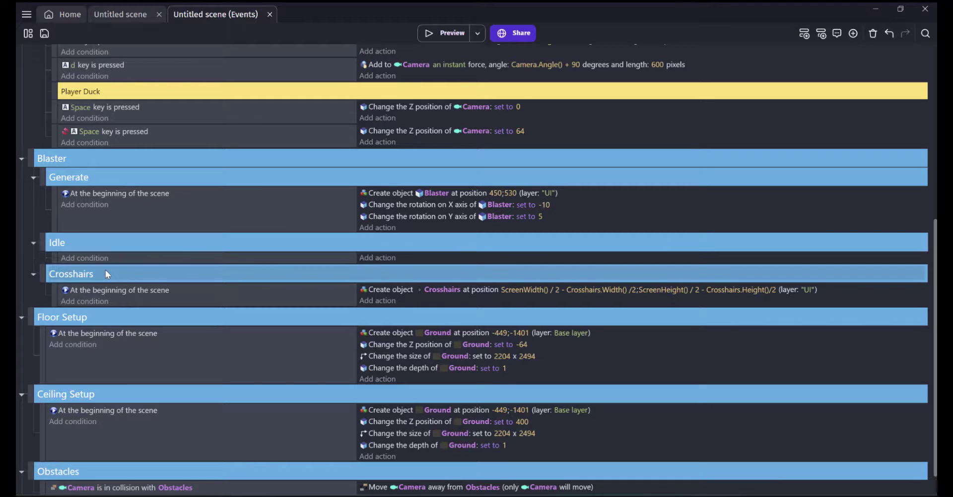
pyautogui.click(82, 258)
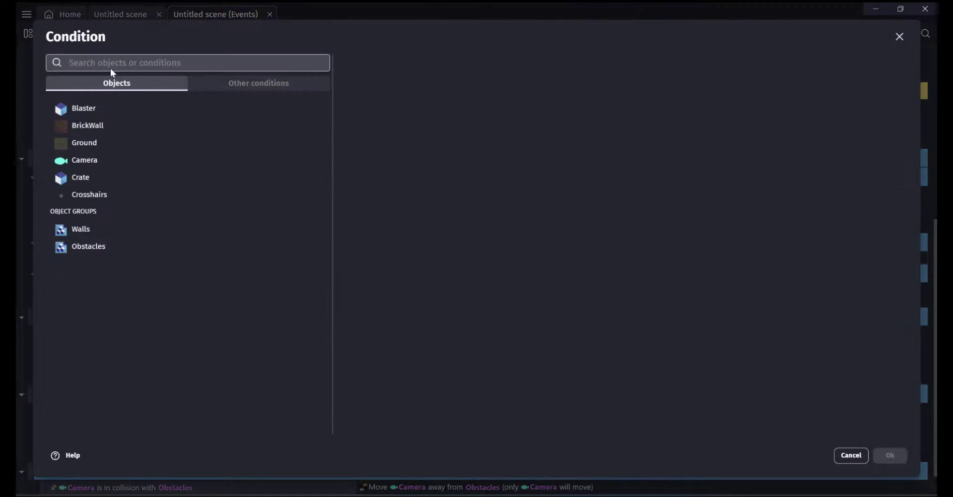
pyautogui.click(112, 61)
pyautogui.write('and')
pyautogui.click(102, 100)
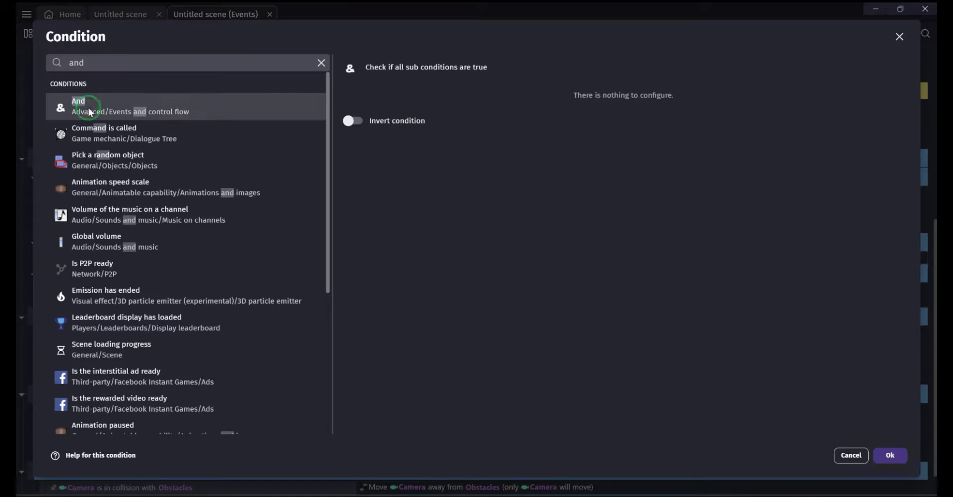
pyautogui.click(886, 455)
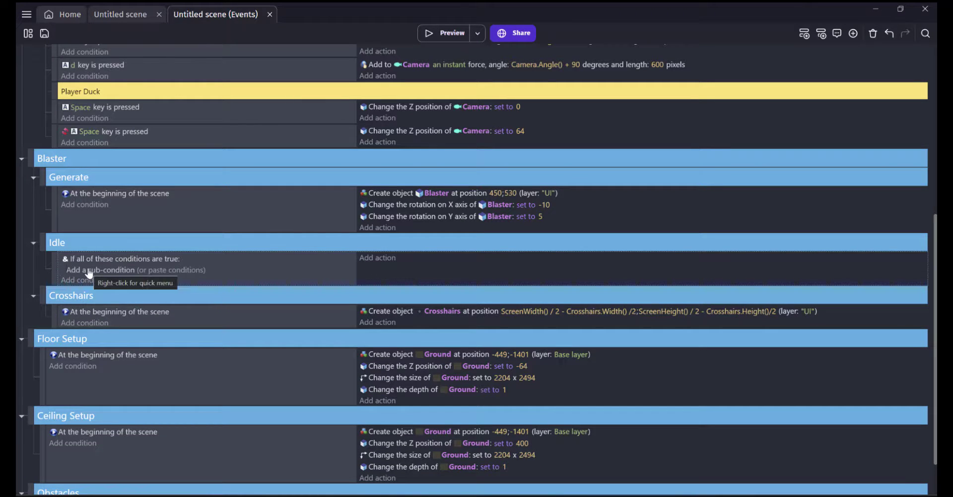
# Give the And condition two sub-conditions: a copy of "The mouse pointer is locked" and an inverted "Mouse button pressed or touch held" for Left (primary)
pyautogui.scroll(3, 121, 246)
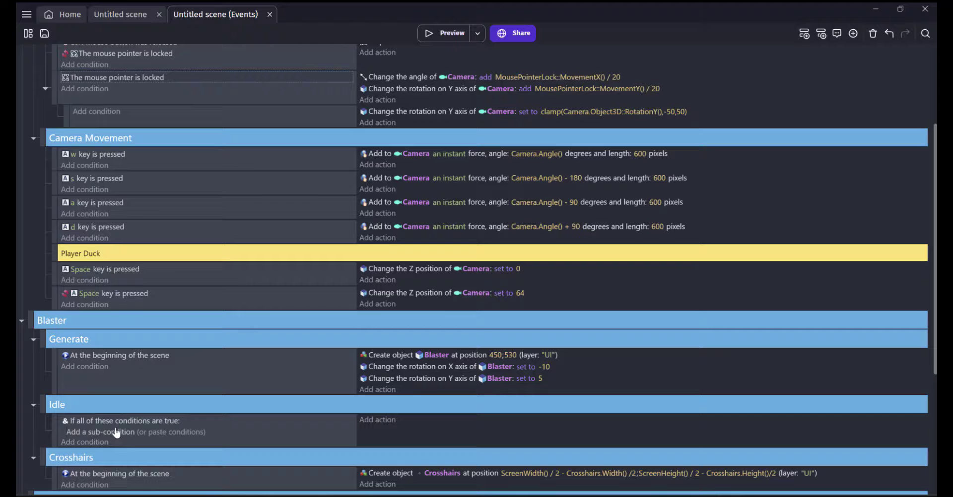
pyautogui.click(169, 432)
pyautogui.click(85, 443)
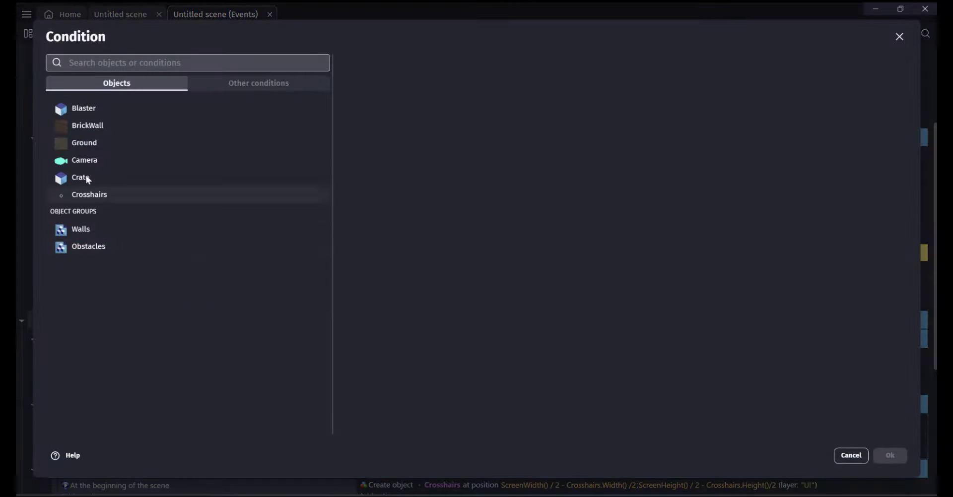
pyautogui.click(107, 66)
pyautogui.write('button')
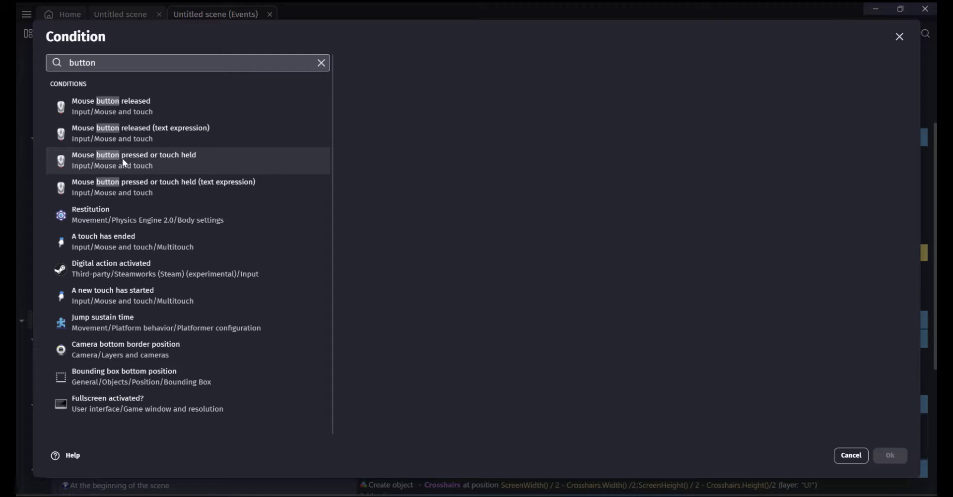
pyautogui.click(122, 159)
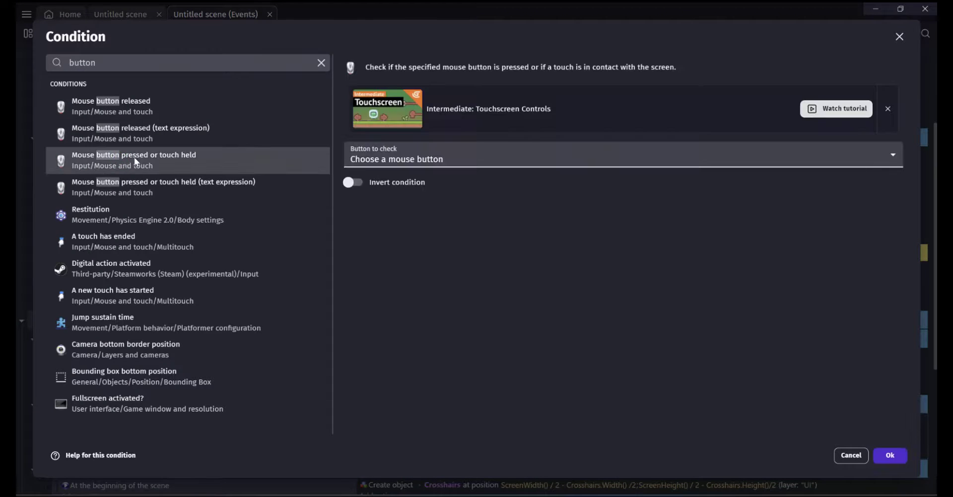
pyautogui.click(404, 155)
pyautogui.click(400, 184)
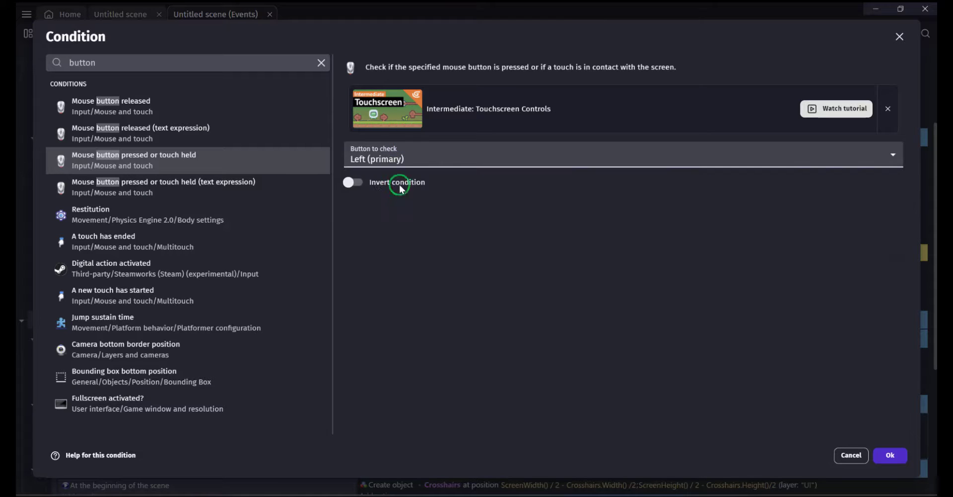
pyautogui.click(356, 184)
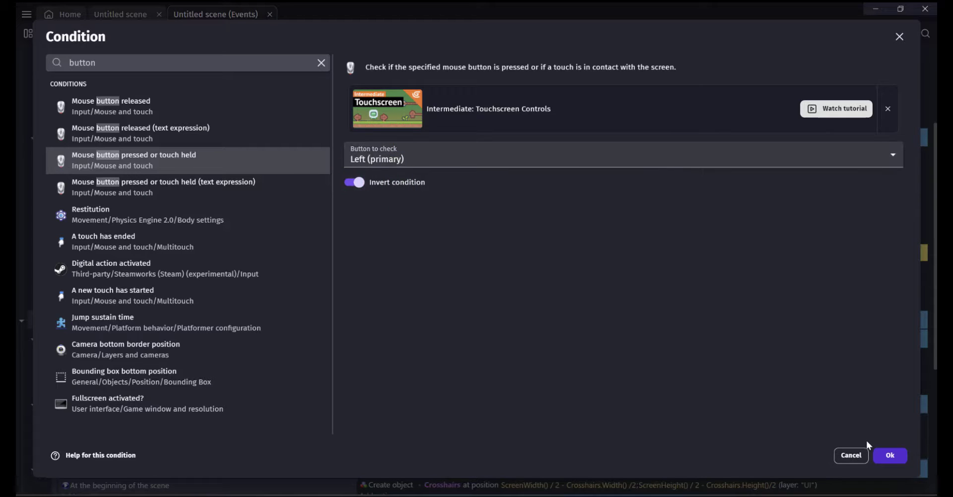
pyautogui.click(889, 455)
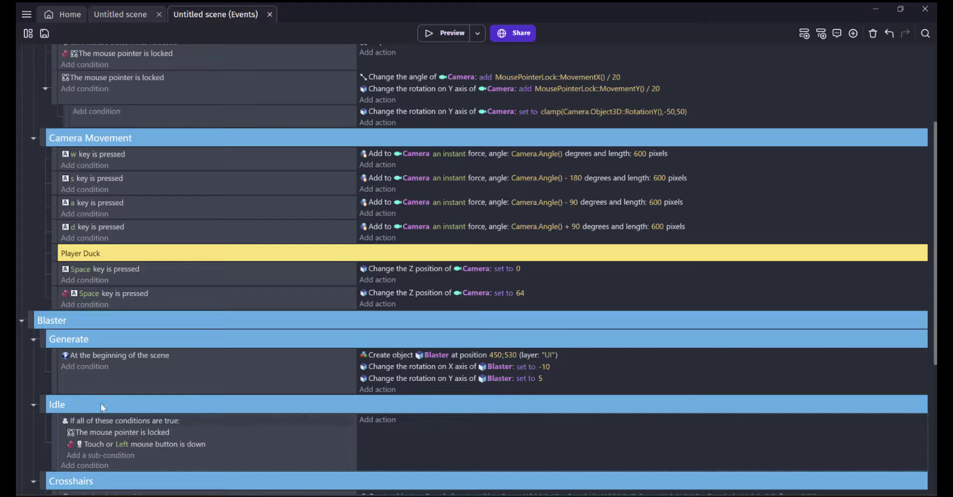
# Add an action to the Idle event that sets the Blaster's animation by name to "Idle"
pyautogui.scroll(-5, 100, 404)
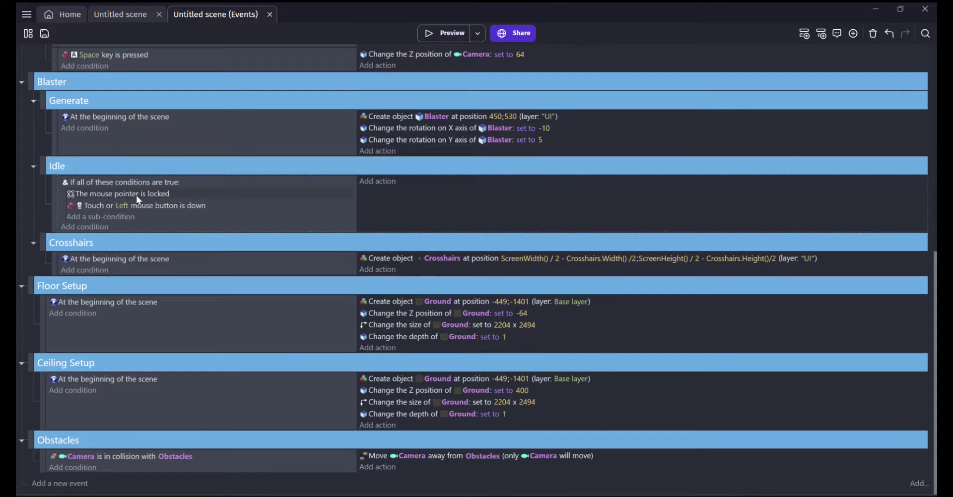
pyautogui.click(379, 181)
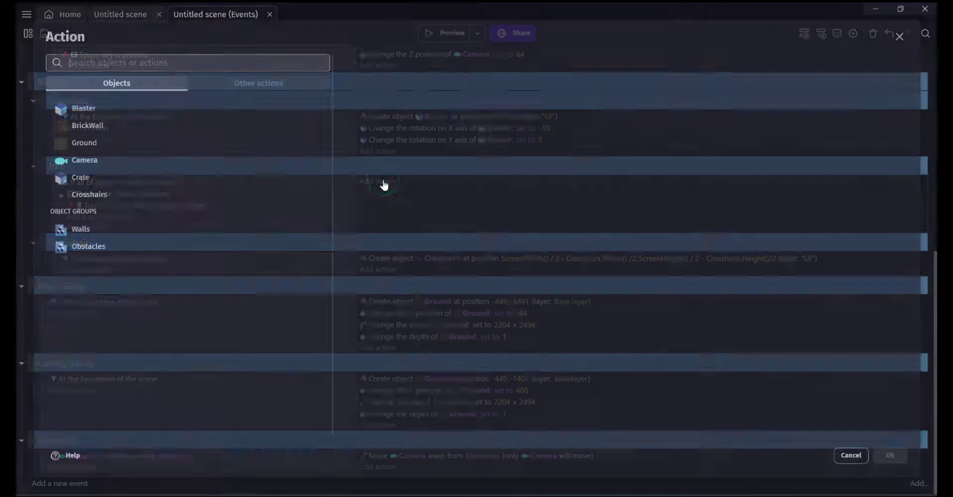
pyautogui.click(96, 109)
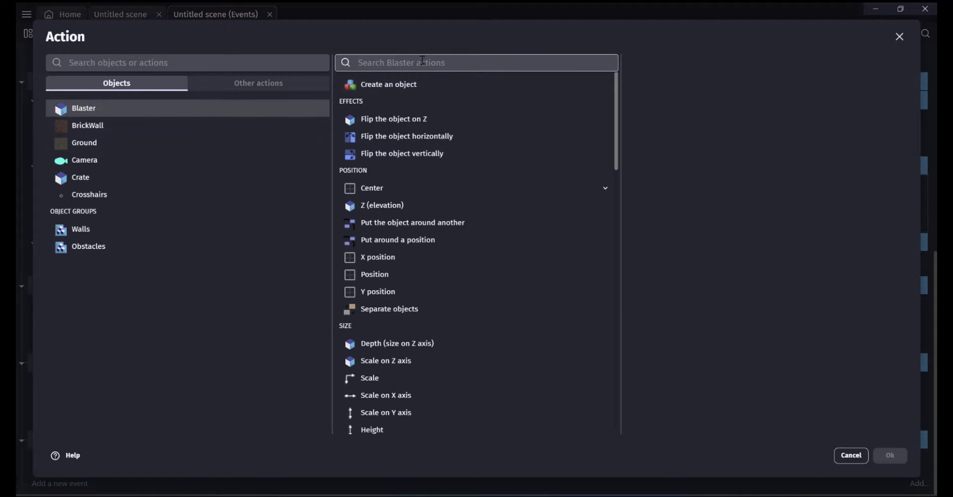
pyautogui.click(422, 62)
pyautogui.write('animation')
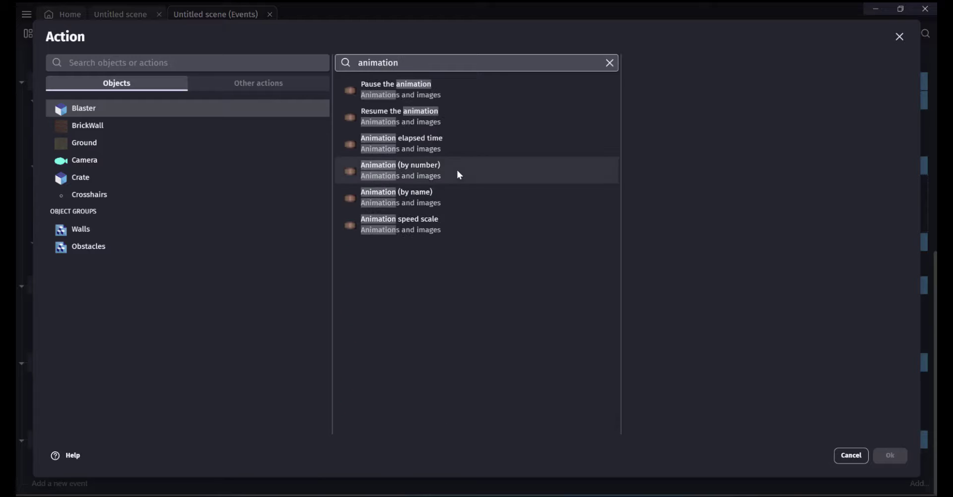
pyautogui.click(424, 191)
pyautogui.click(656, 170)
pyautogui.click(645, 198)
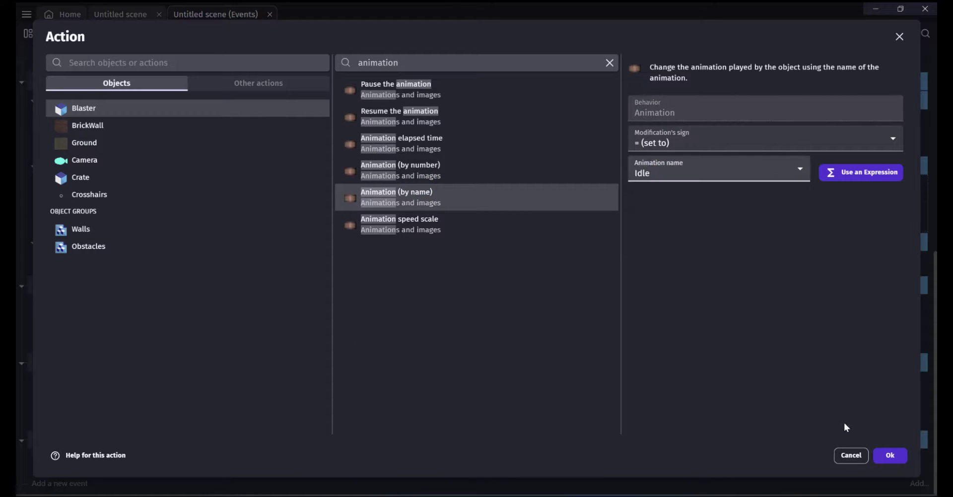
pyautogui.click(897, 460)
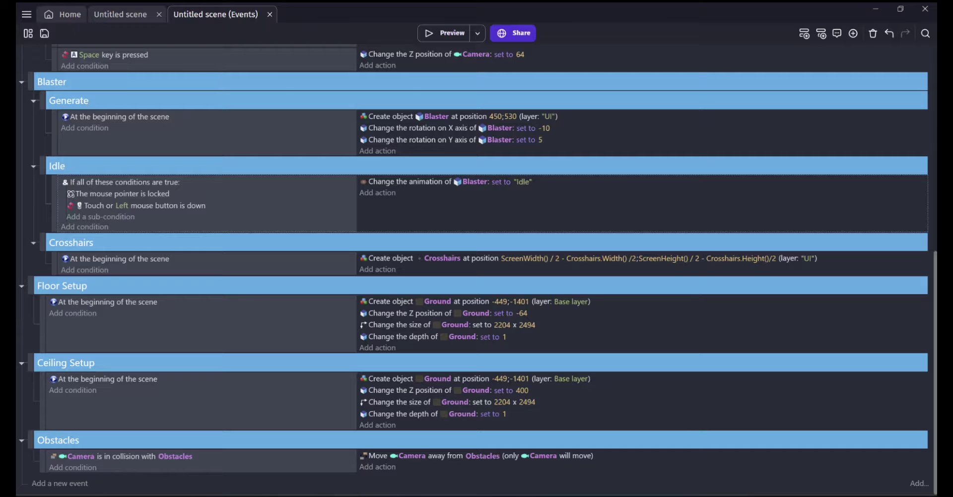
# Add an action to the w key event under Camera Movement that sets the Blaster's animation by name to "Walk"
pyautogui.scroll(3, 350, 267)
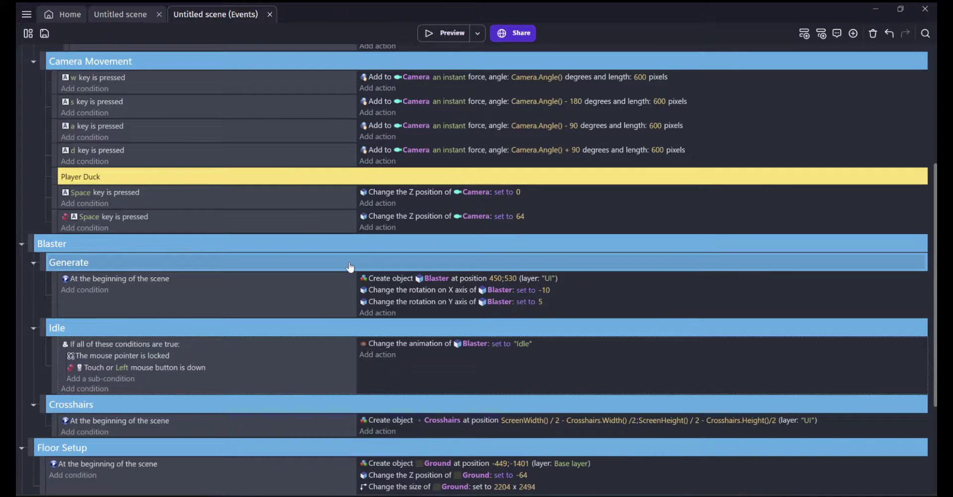
pyautogui.scroll(3, 350, 267)
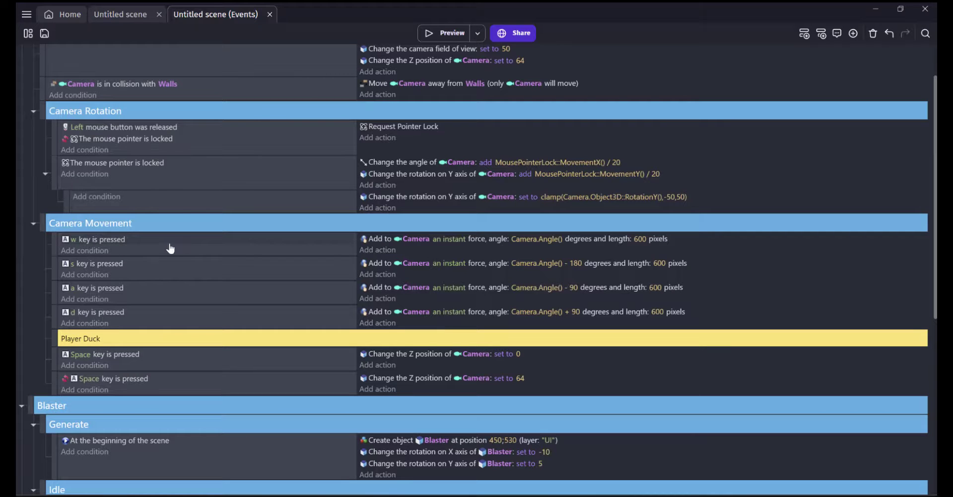
pyautogui.click(375, 249)
pyautogui.click(89, 107)
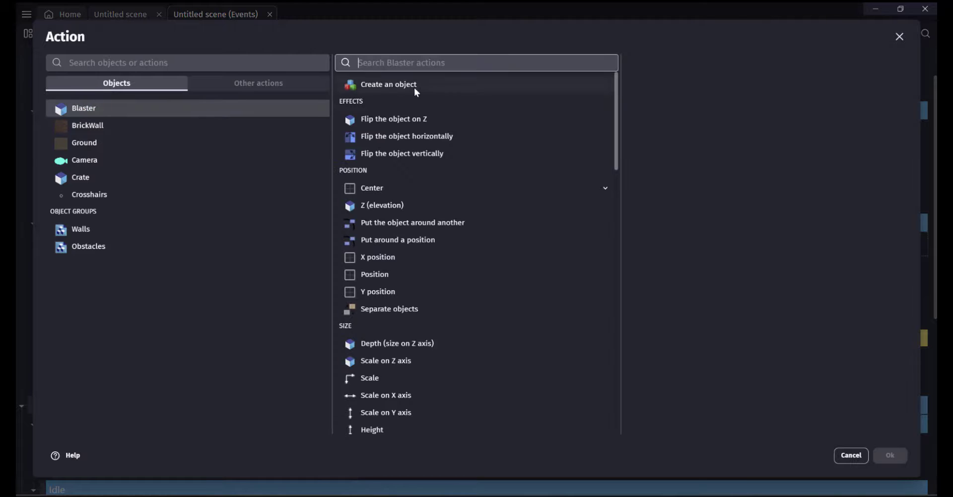
pyautogui.click(452, 64)
pyautogui.write('animation')
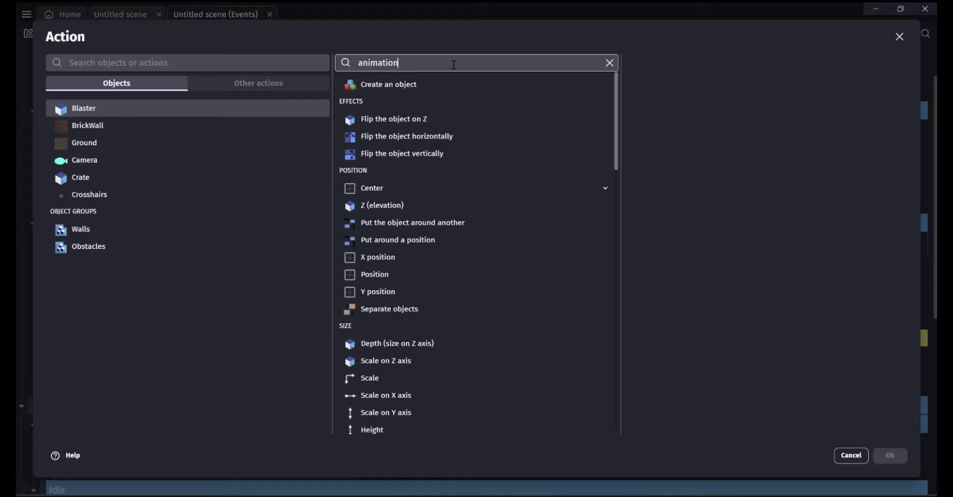
pyautogui.click(445, 195)
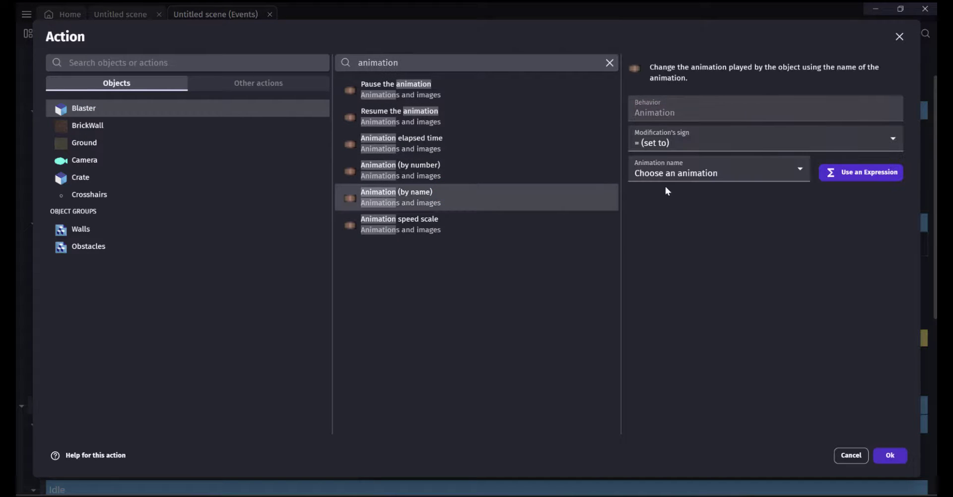
pyautogui.click(666, 171)
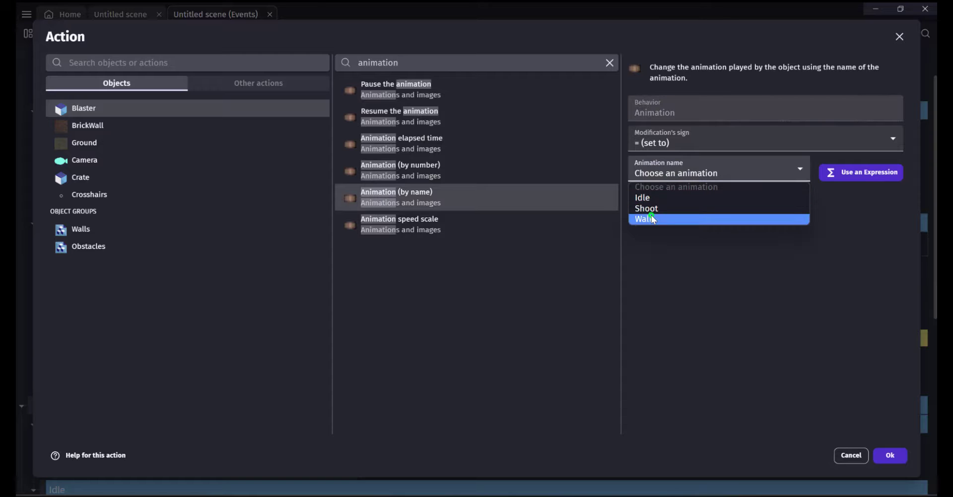
pyautogui.click(651, 215)
pyautogui.click(888, 454)
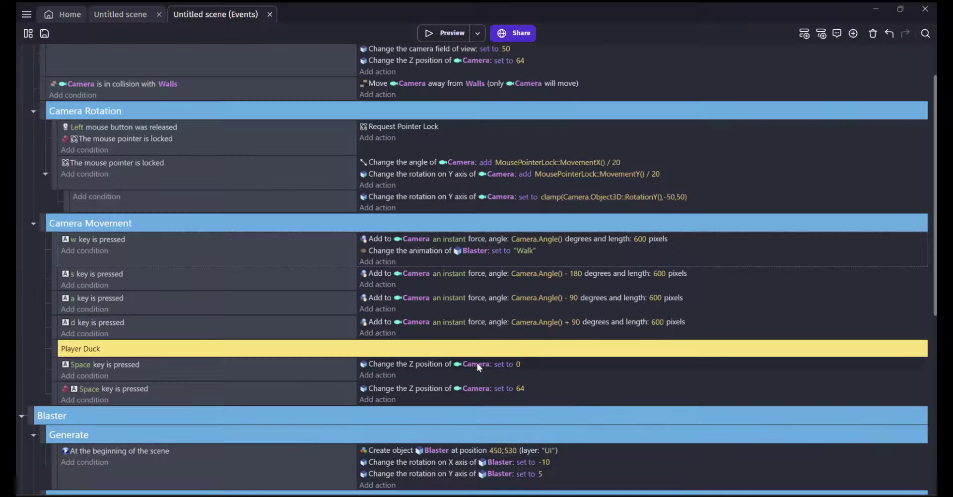
# Copy the Blaster's "Walk" animation action from the w key event into the s, a and d key events
pyautogui.scroll(-3, 425, 342)
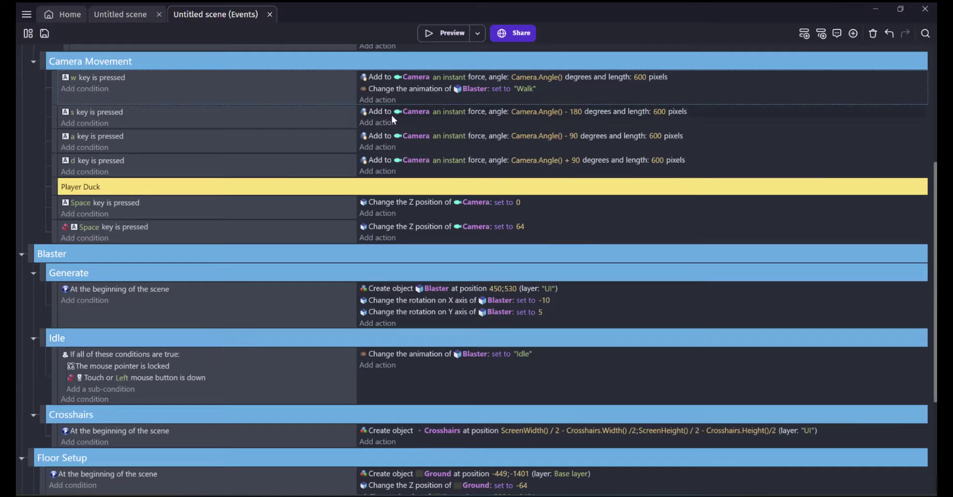
pyautogui.click(395, 88)
pyautogui.click(416, 123)
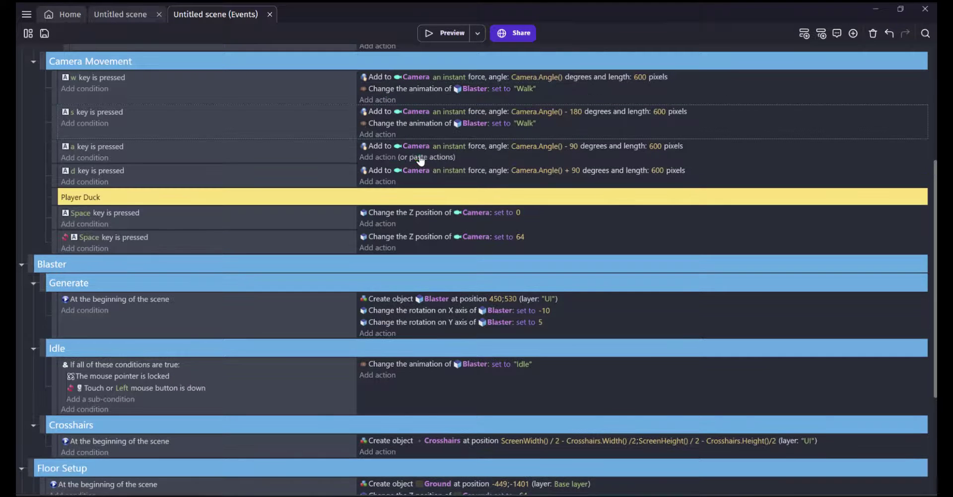
pyautogui.click(421, 157)
pyautogui.click(429, 191)
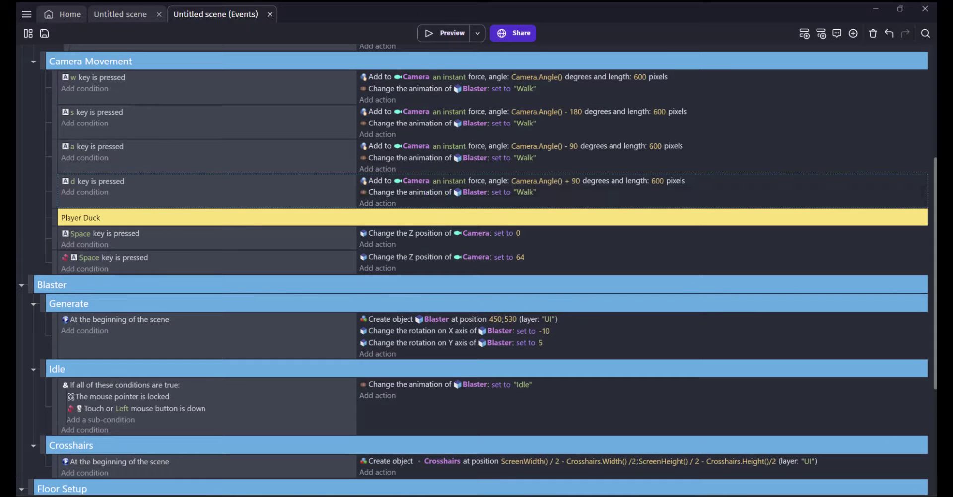
# In the scene editor, create a 3D particle emitter object from scratch and name it "MuzzleFlash"
pyautogui.click(127, 13)
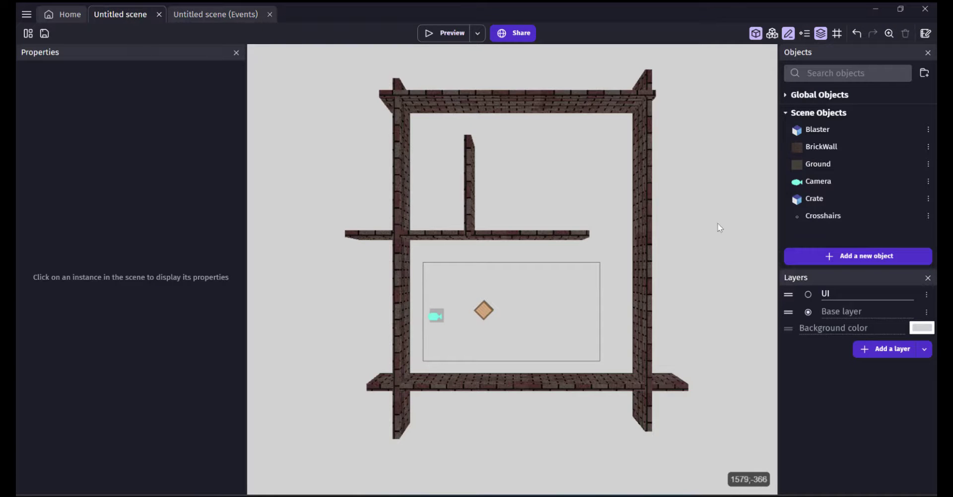
pyautogui.click(822, 257)
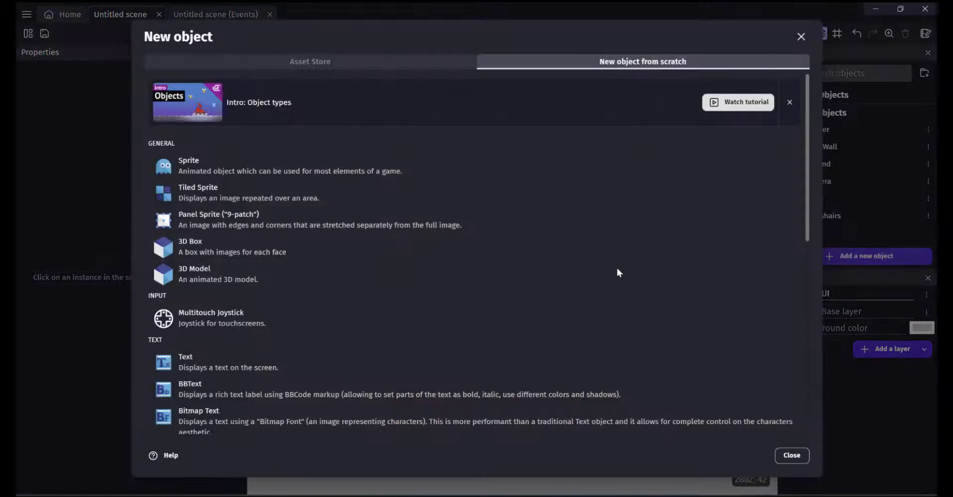
pyautogui.scroll(-5, 330, 293)
pyautogui.scroll(-3, 332, 296)
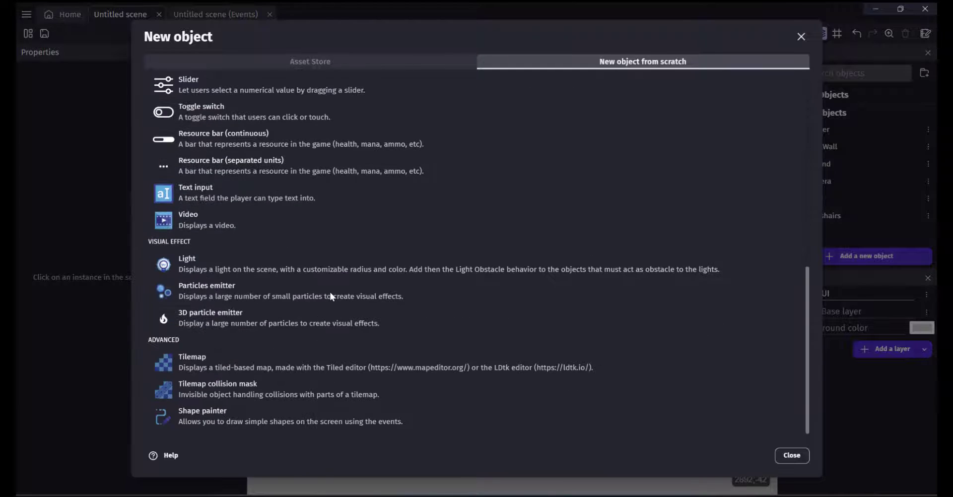
pyautogui.click(240, 316)
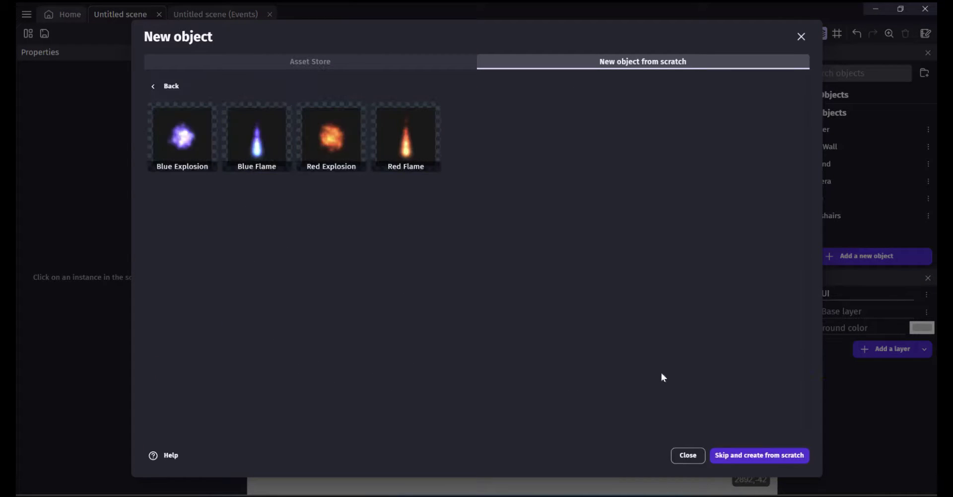
pyautogui.click(749, 457)
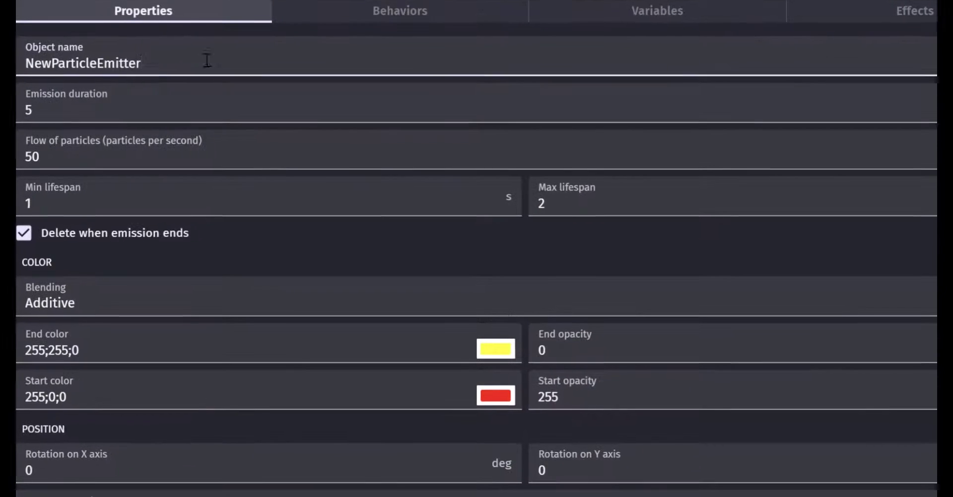
pyautogui.write('M')
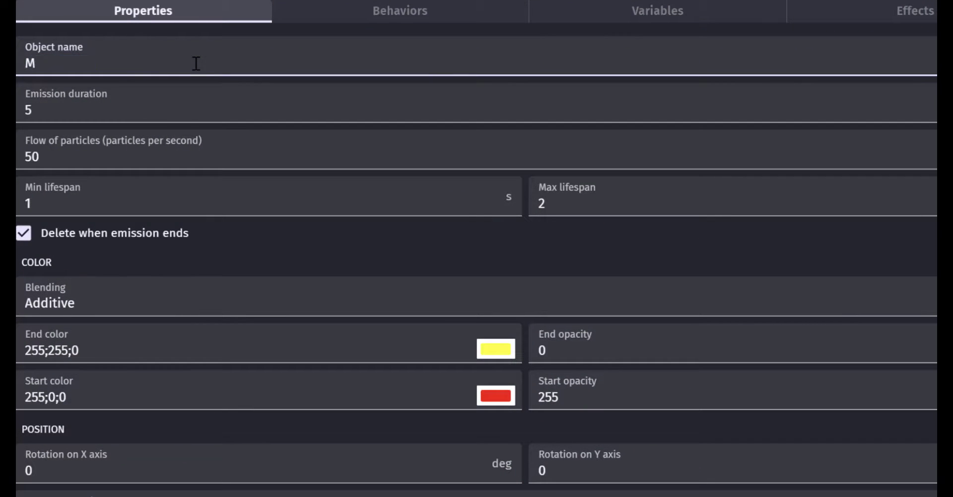
pyautogui.write('uzzle')
pyautogui.write('Flash')
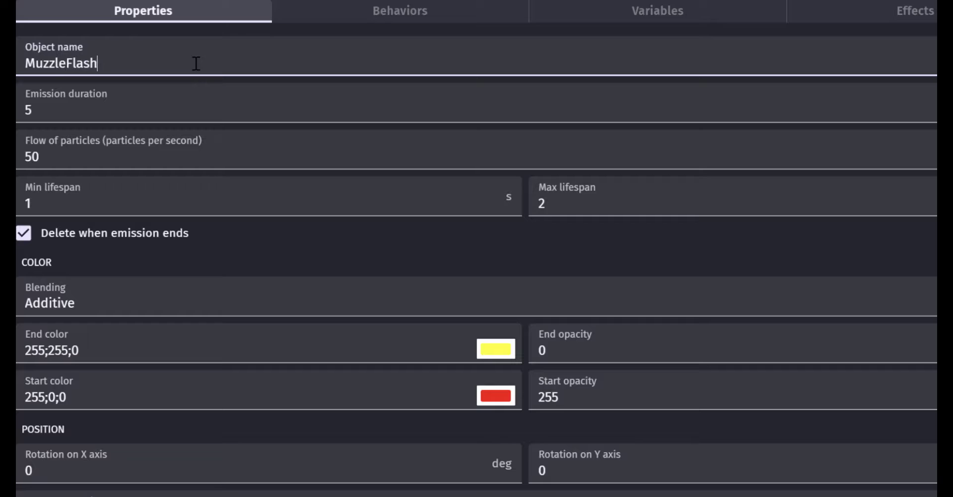
# Set MuzzleFlash's emission duration to -1, its particle flow to 1, and both its min and max lifespan to .1 s
pyautogui.press('Tab')
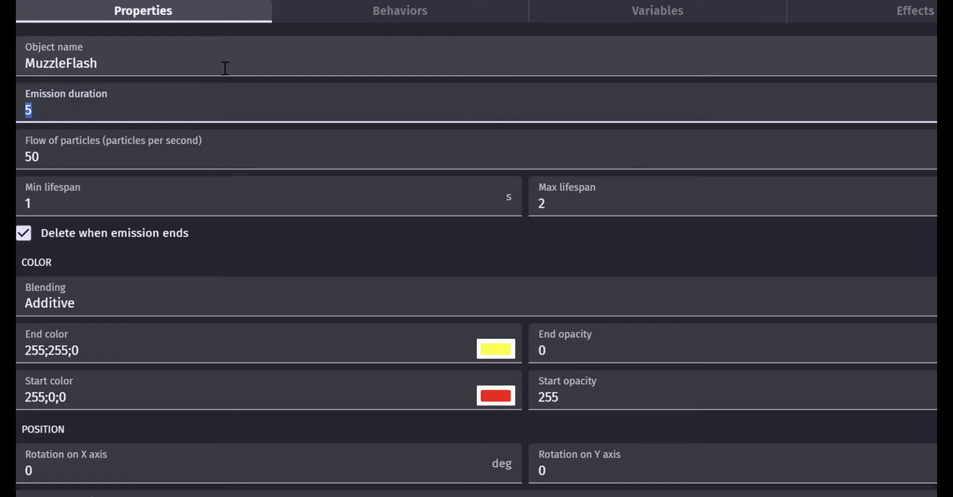
pyautogui.click(98, 154)
pyautogui.write('1')
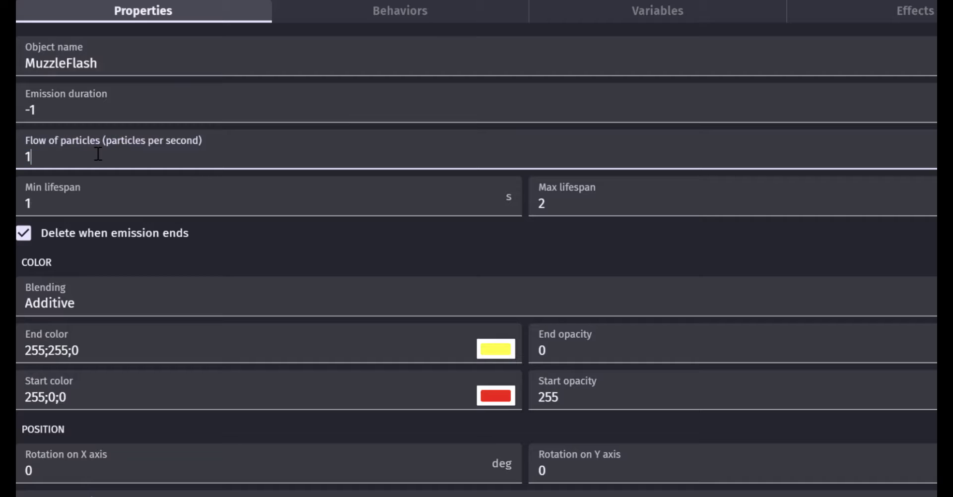
pyautogui.click(59, 209)
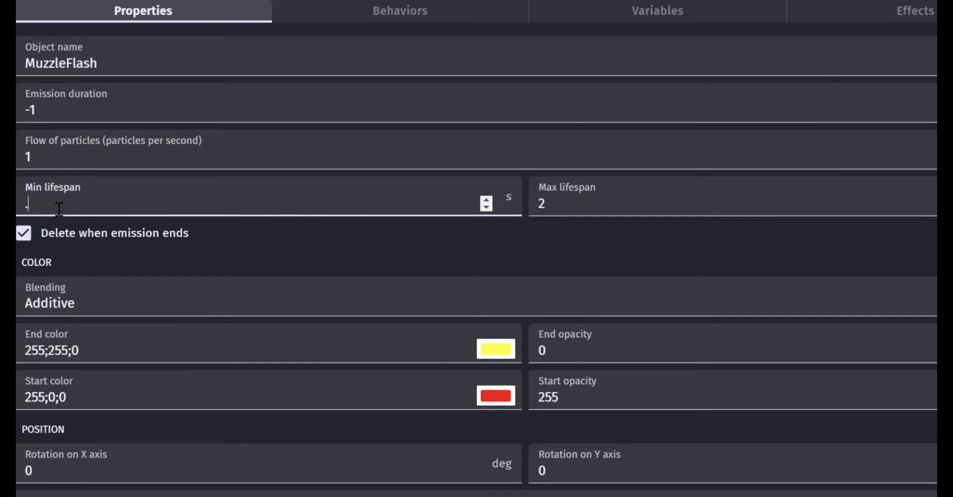
pyautogui.press('Tab')
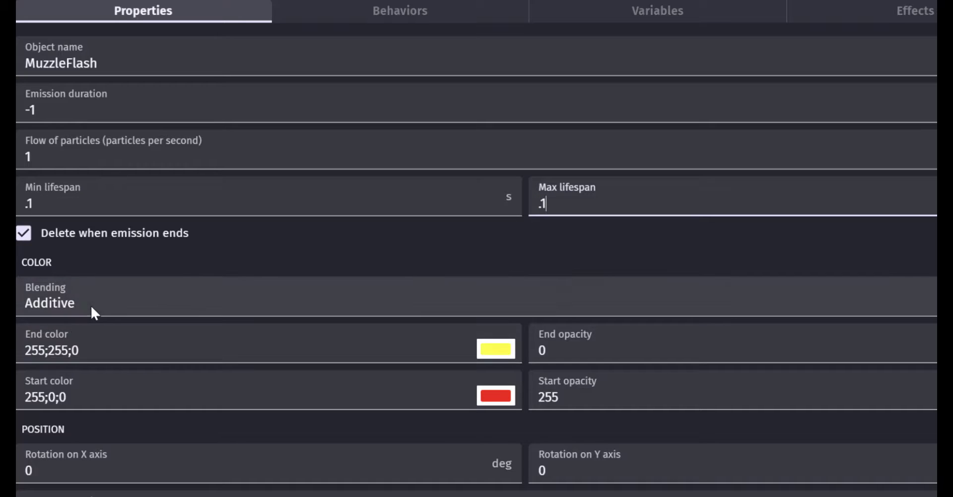
# Set both the end color and the start color of the MuzzleFlash particles to white (255;255;255)
pyautogui.scroll(-5, 91, 305)
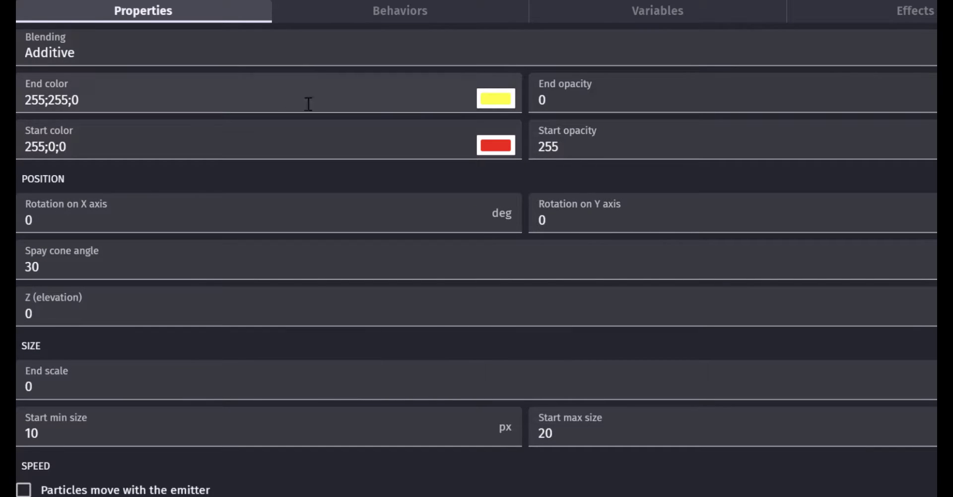
pyautogui.click(505, 103)
pyautogui.moveTo(519, 156); pyautogui.dragTo(479, 95)
pyautogui.click(410, 137)
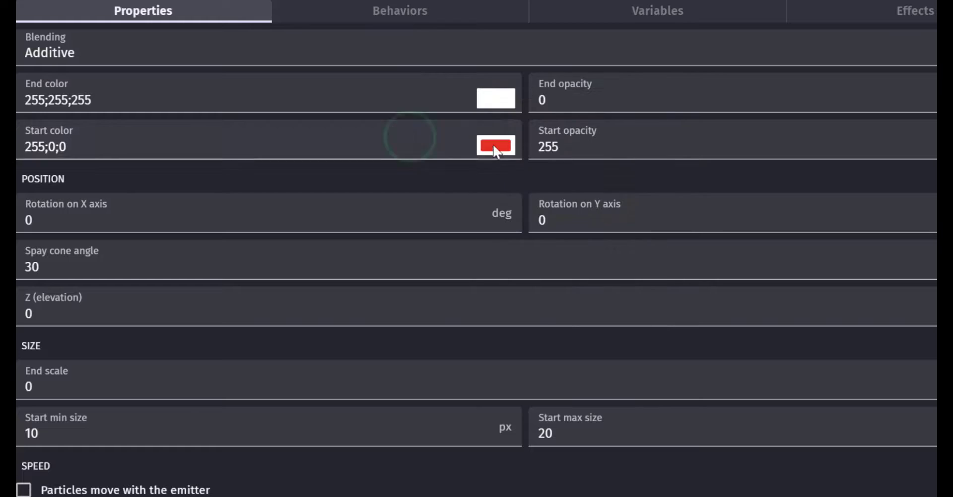
pyautogui.click(495, 146)
pyautogui.moveTo(507, 178); pyautogui.dragTo(387, 109)
pyautogui.click(155, 178)
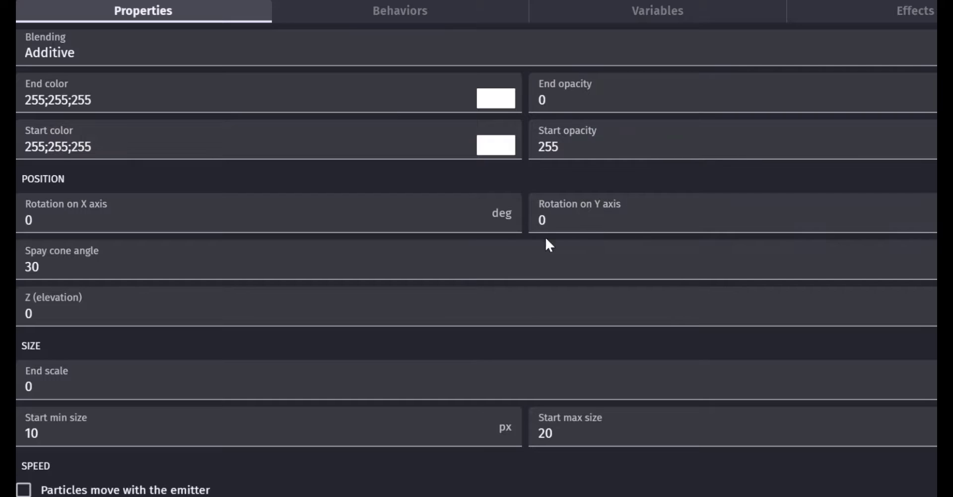
# Set MuzzleFlash's spray cone angle to 0, its start min size to 150 px and its start max size to 170 px
pyautogui.doubleClick(67, 265)
pyautogui.press('BackSpace')
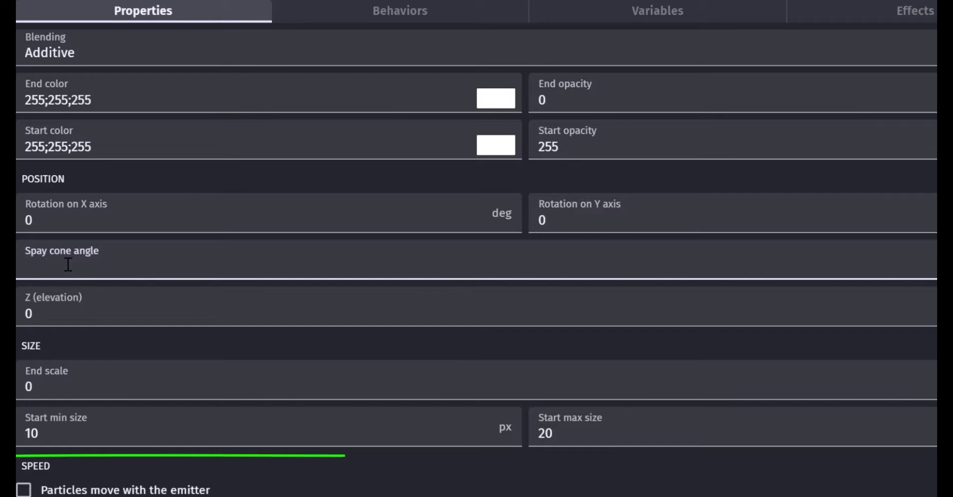
pyautogui.write('0')
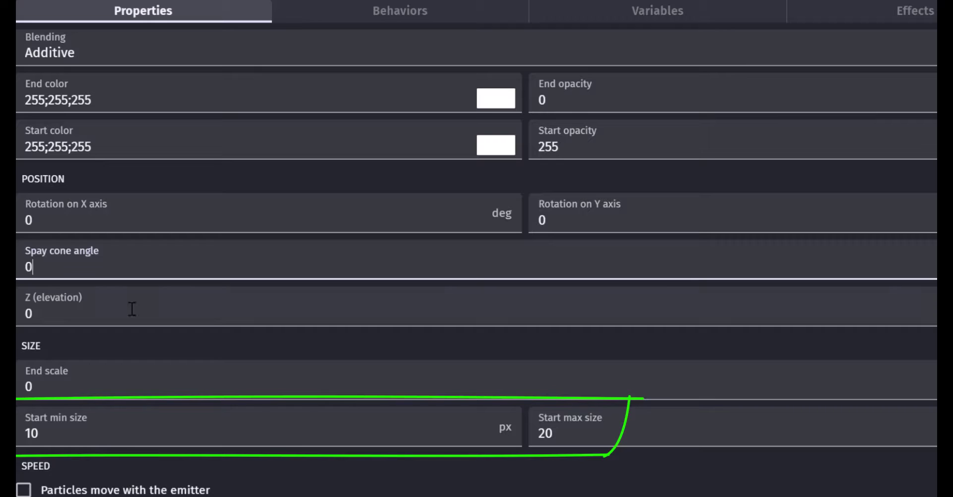
pyautogui.click(111, 412)
pyautogui.scroll(-5, 147, 215)
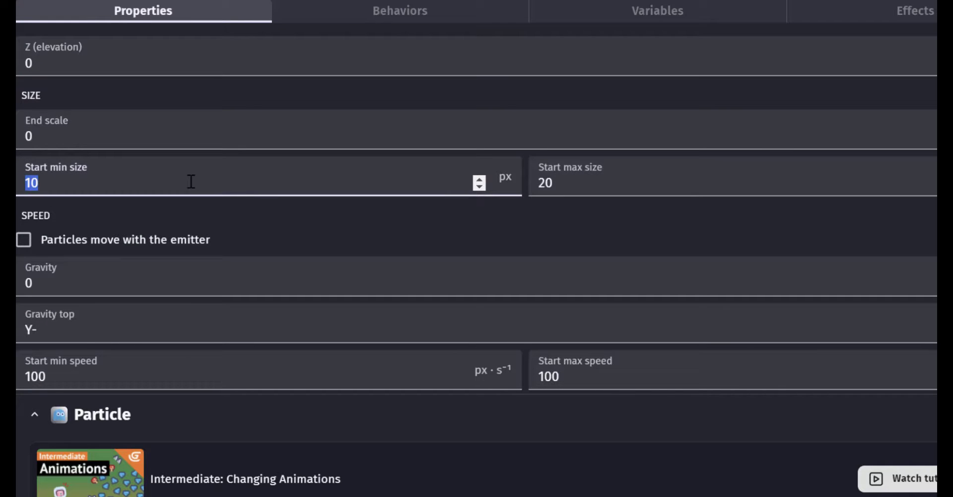
pyautogui.write('150')
pyautogui.press('Tab')
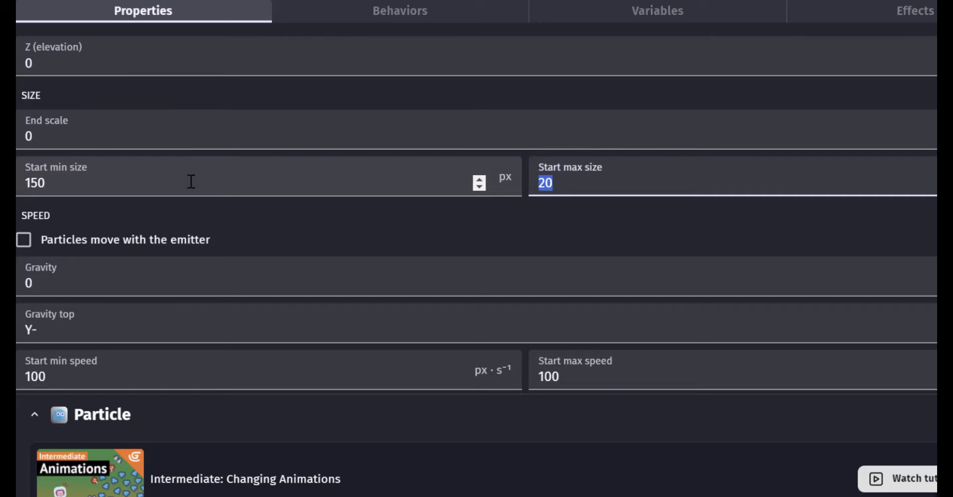
pyautogui.write('17')
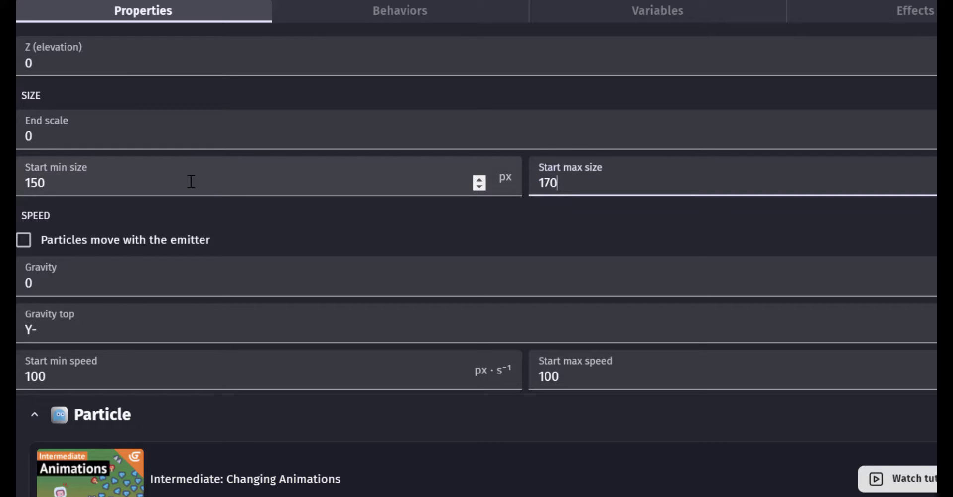
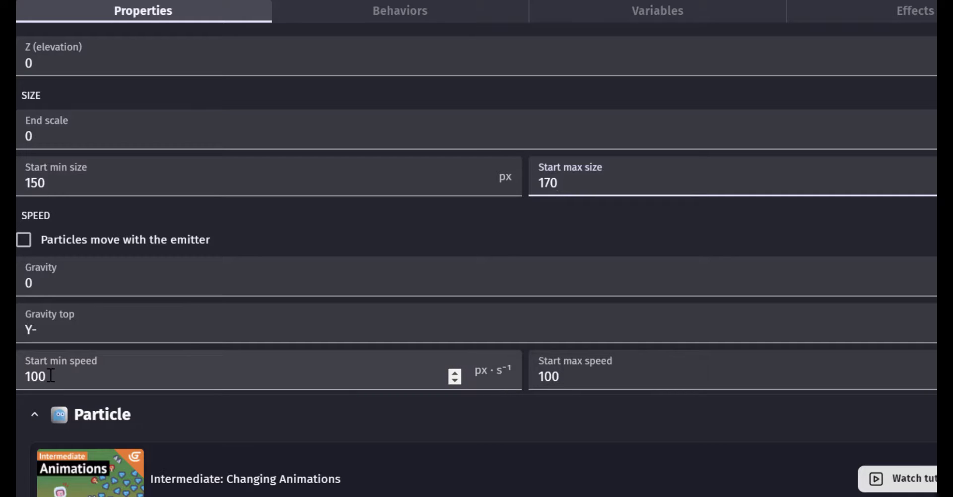
# Set both the start min speed and the start max speed of MuzzleFlash to 0
pyautogui.doubleClick(51, 375)
pyautogui.write('0')
pyautogui.press('Tab')
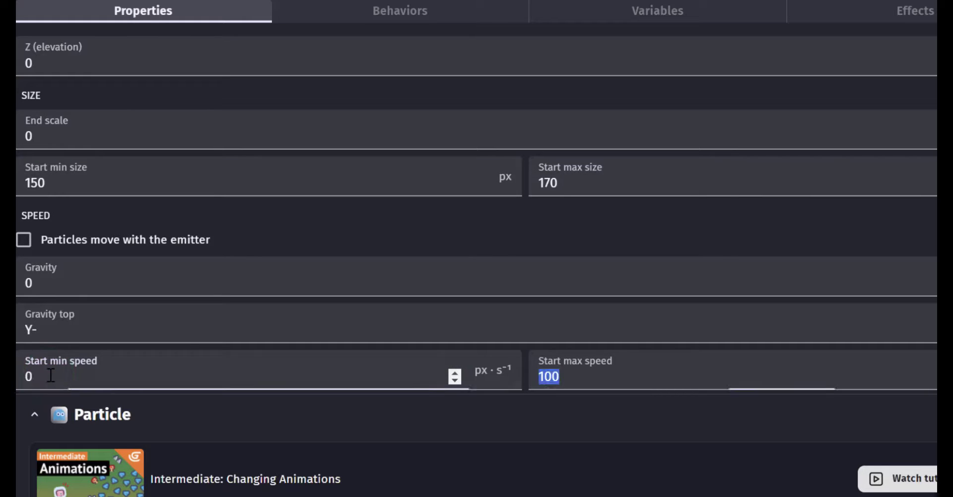
pyautogui.write('0')
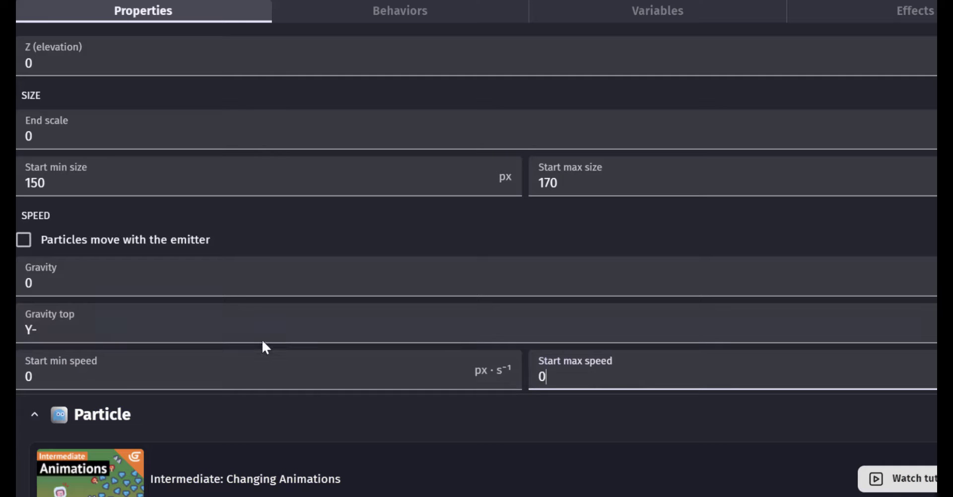
# Add MuzzleFlash.png as the particle's sprite, copying the file into the project folder, and apply the object settings
pyautogui.scroll(-3, 270, 332)
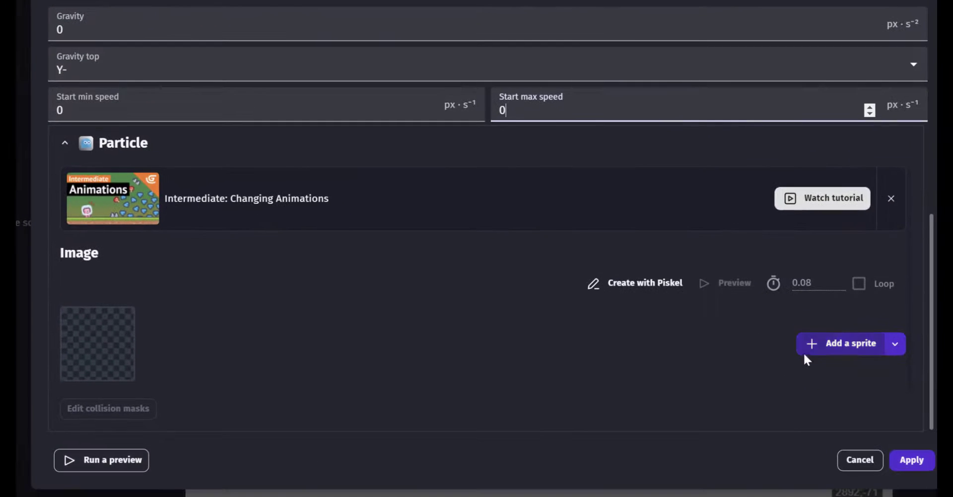
pyautogui.click(842, 380)
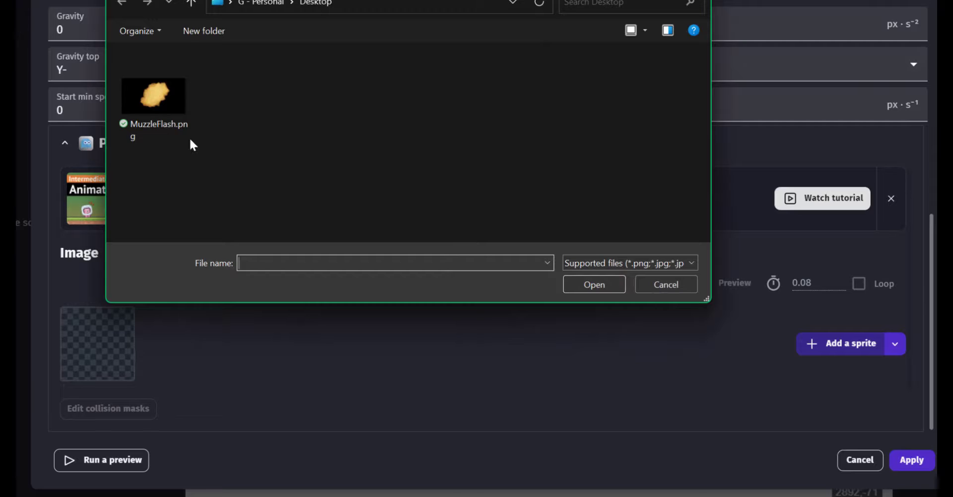
pyautogui.doubleClick(155, 112)
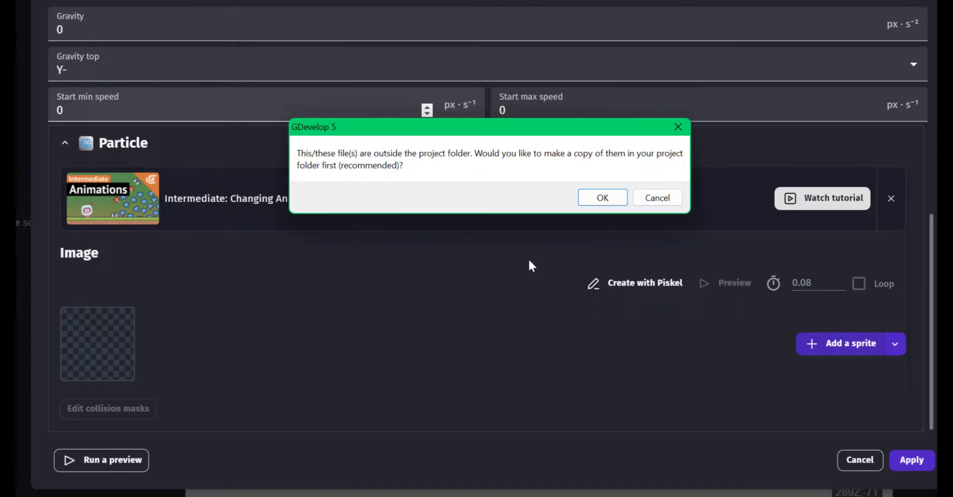
pyautogui.click(603, 198)
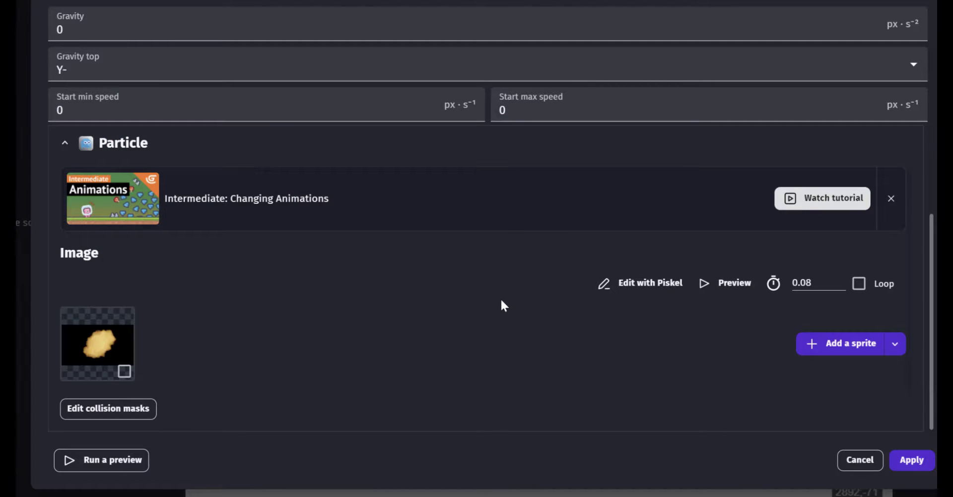
pyautogui.click(906, 464)
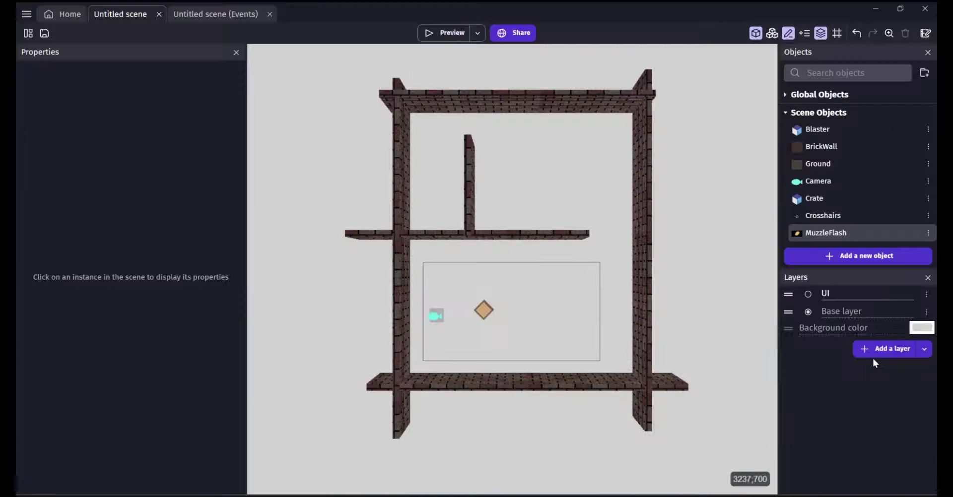
# Add a layer named "MuzzleFlash" and place it between the UI layer and the base layer
pyautogui.doubleClick(825, 294)
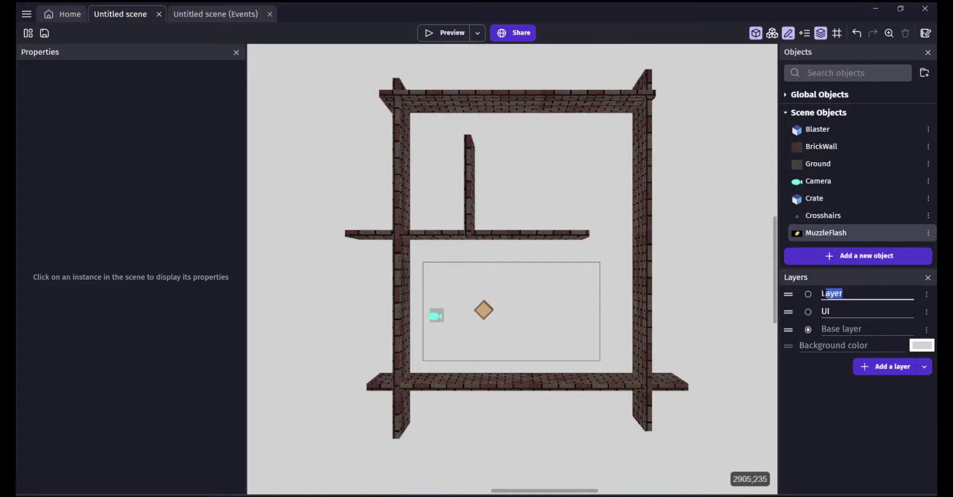
pyautogui.press('BackSpace')
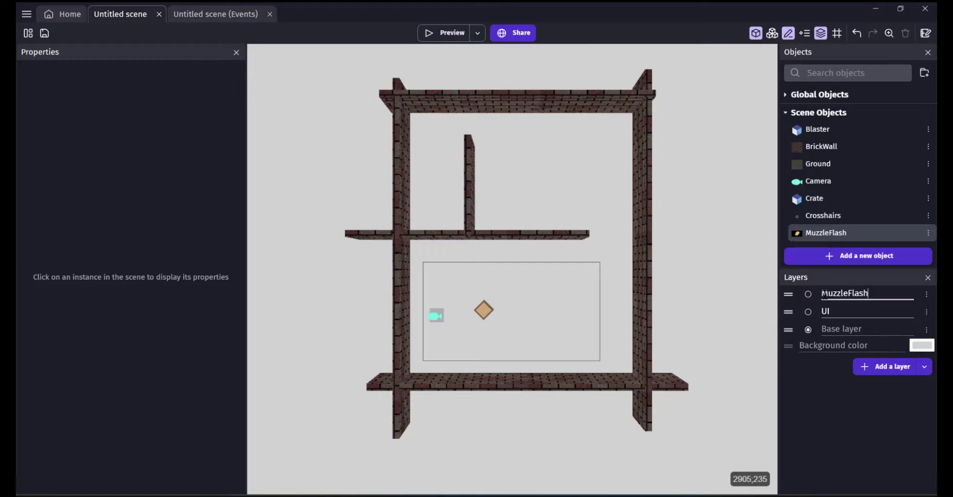
pyautogui.moveTo(788, 295); pyautogui.dragTo(789, 330)
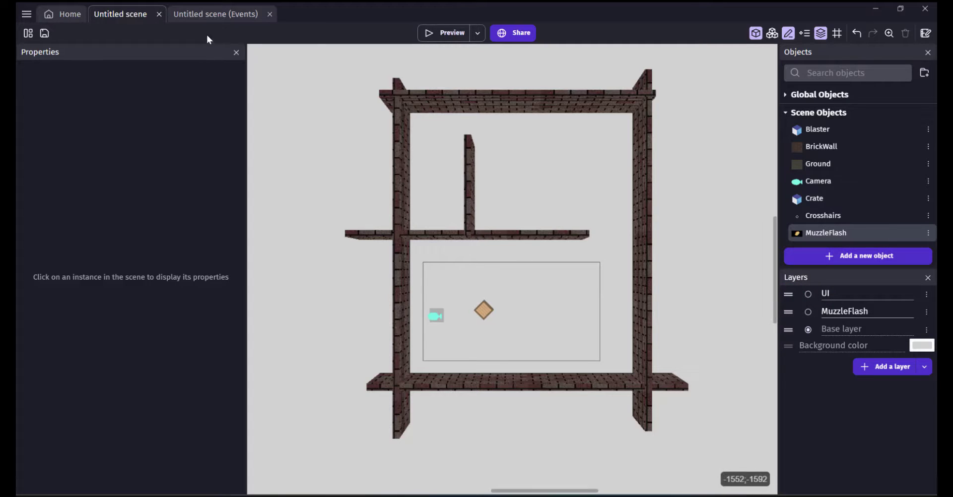
# In the scene events, insert an event group named "Shoot" between Idle and Crosshairs, and add an empty event below it
pyautogui.click(206, 15)
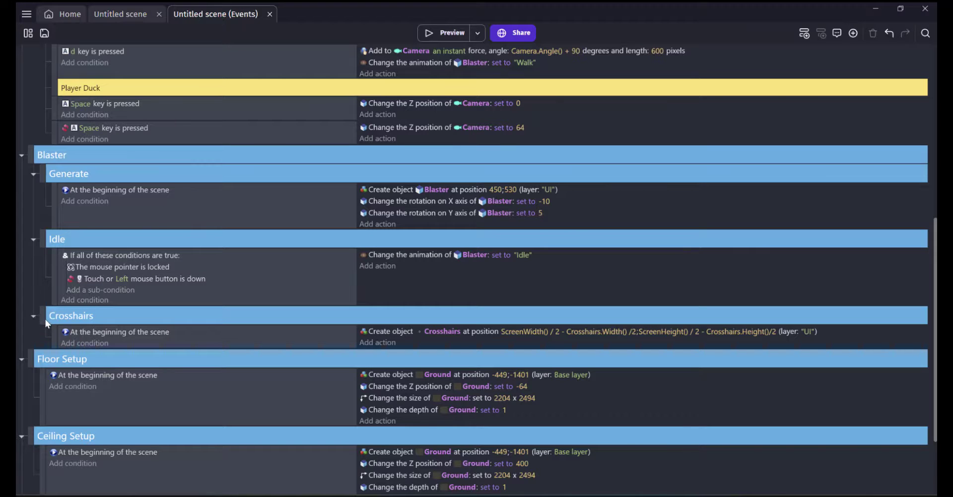
pyautogui.click(67, 315)
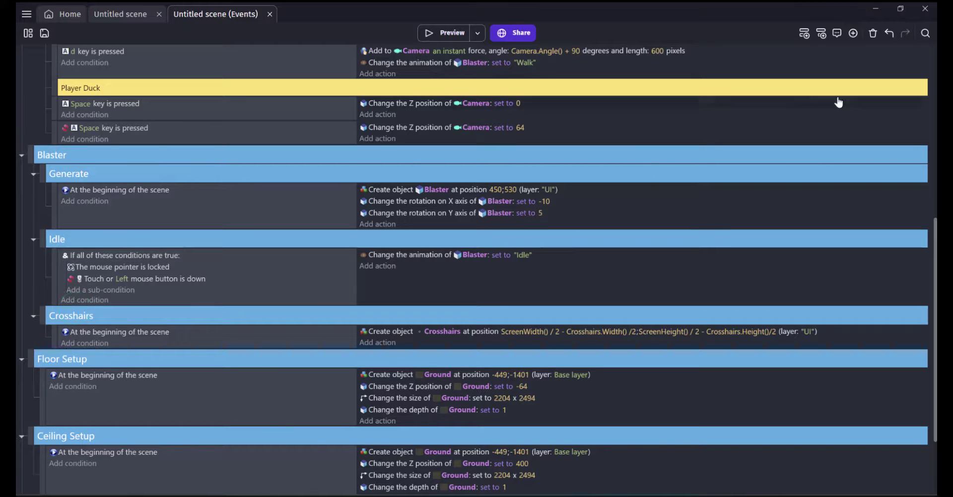
pyautogui.click(853, 33)
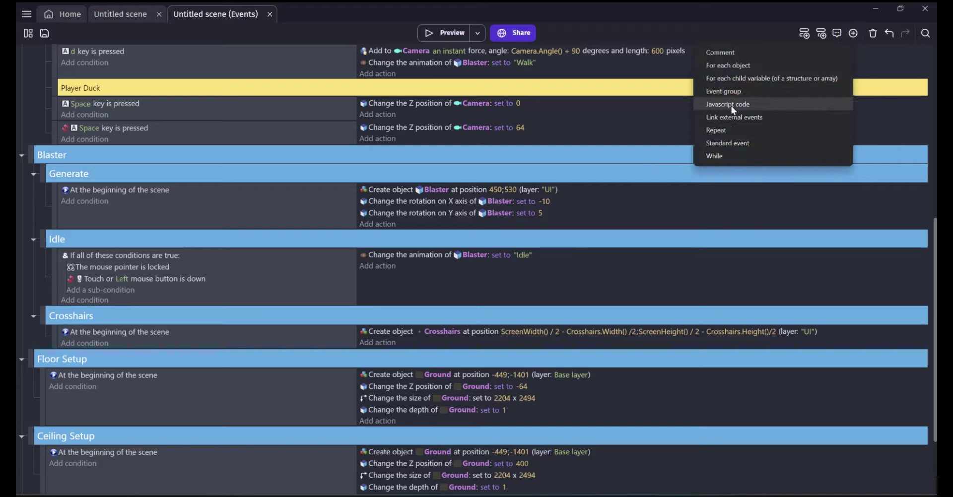
pyautogui.click(723, 91)
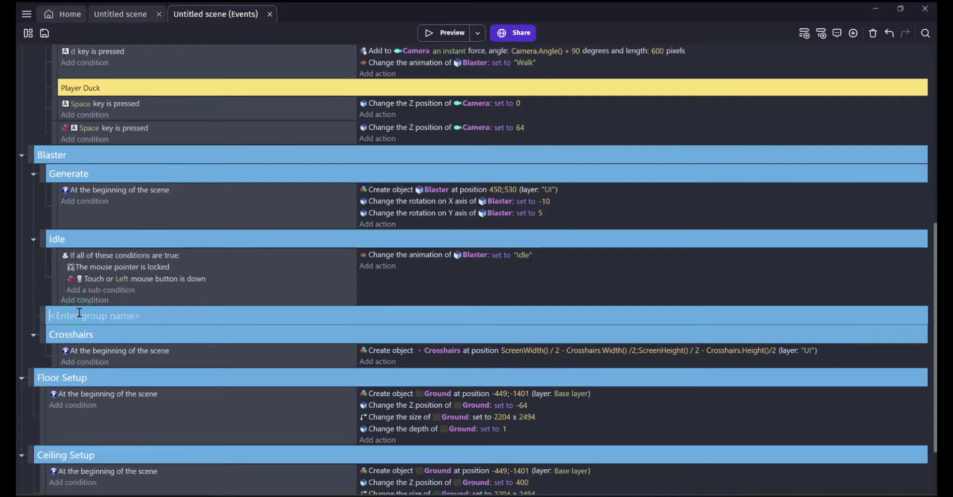
pyautogui.write('Shoot')
pyautogui.click(804, 33)
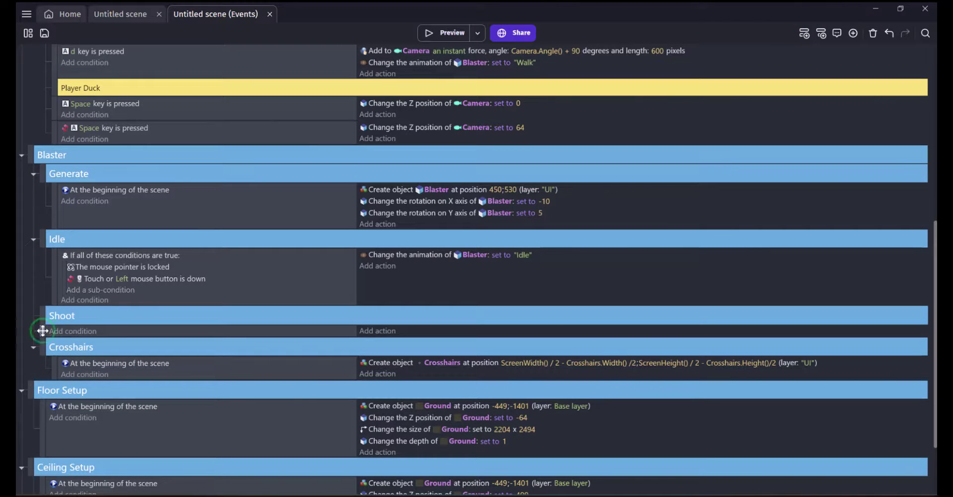
# Nest the empty event inside the Shoot group and give it an And condition that checks all sub-conditions
pyautogui.moveTo(43, 331); pyautogui.dragTo(57, 325)
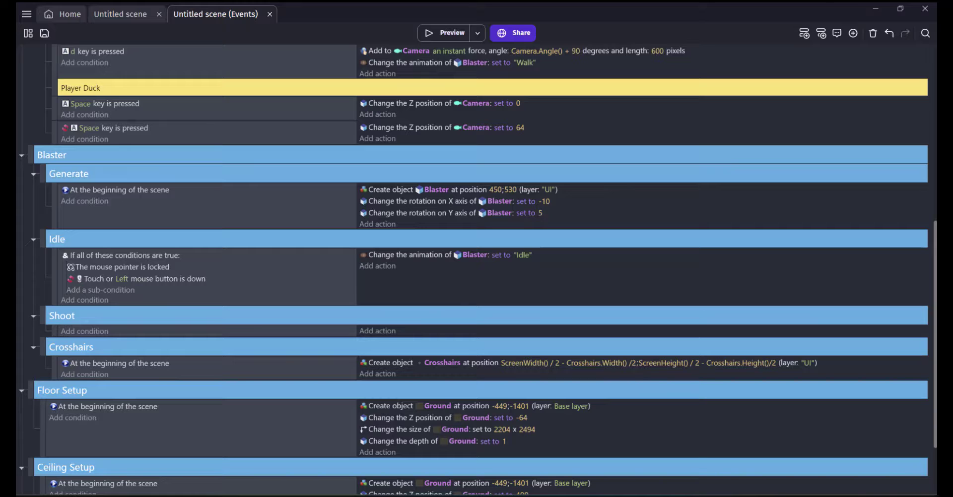
pyautogui.click(84, 331)
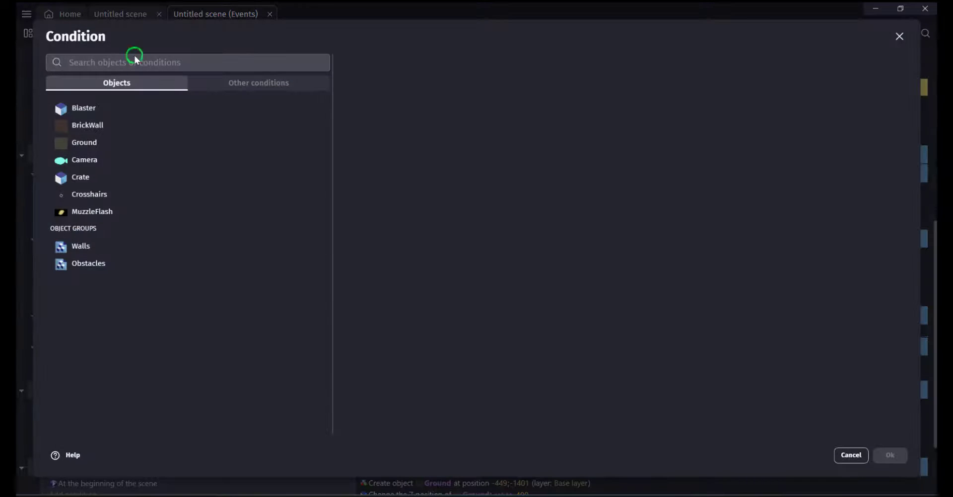
pyautogui.write('and')
pyautogui.click(89, 100)
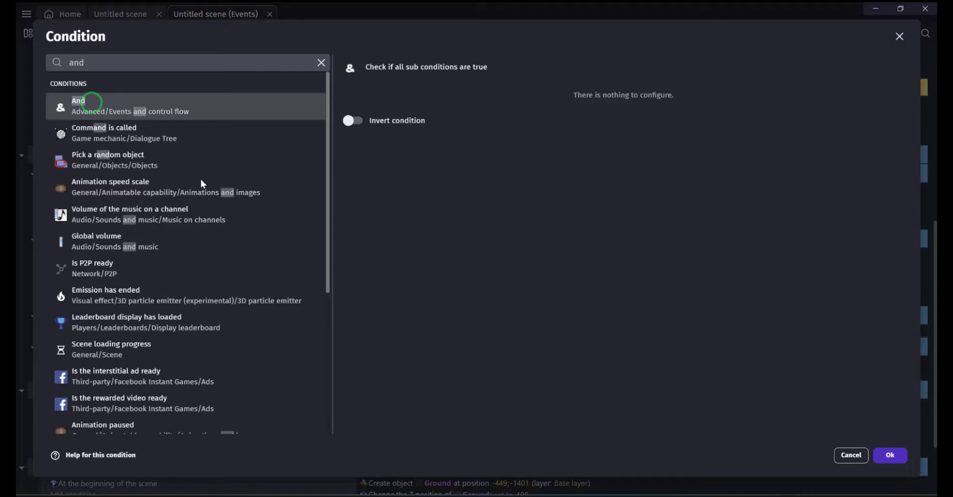
pyautogui.click(889, 455)
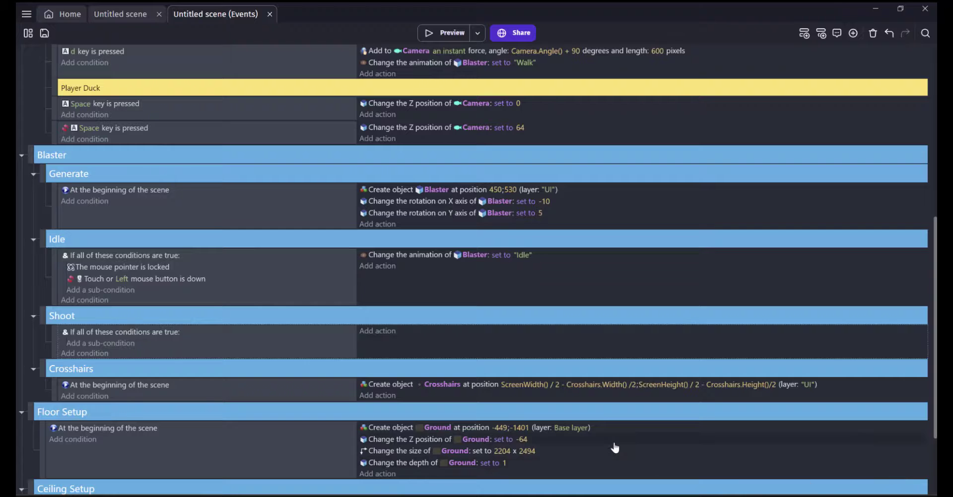
# Copy Idle's mouse pointer locked and left mouse button conditions into Shoot's And condition, with the mouse button condition not inverted
pyautogui.click(177, 271)
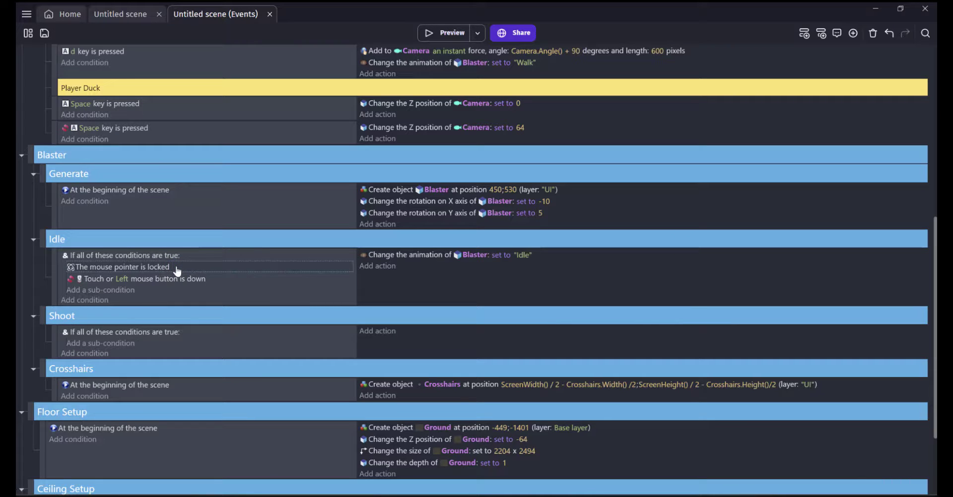
pyautogui.click(180, 341)
pyautogui.hotkey('ctrl', 'v')
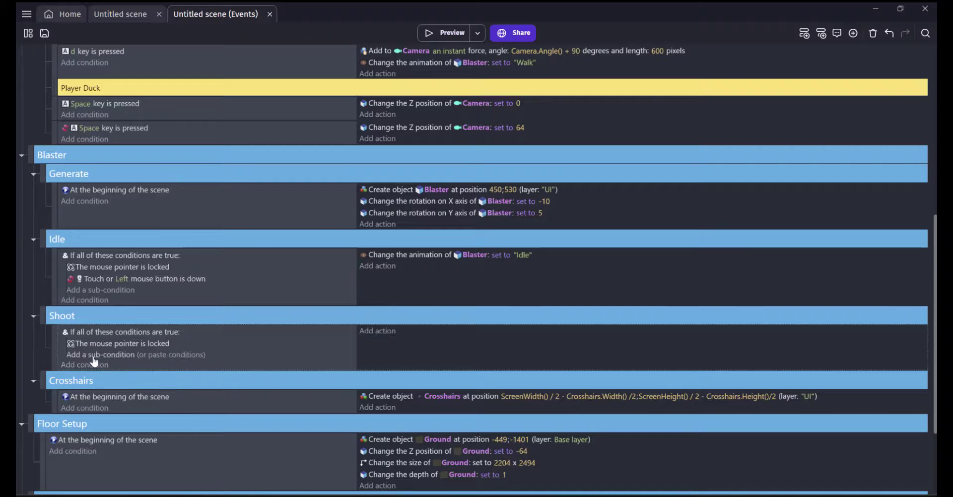
pyautogui.click(186, 280)
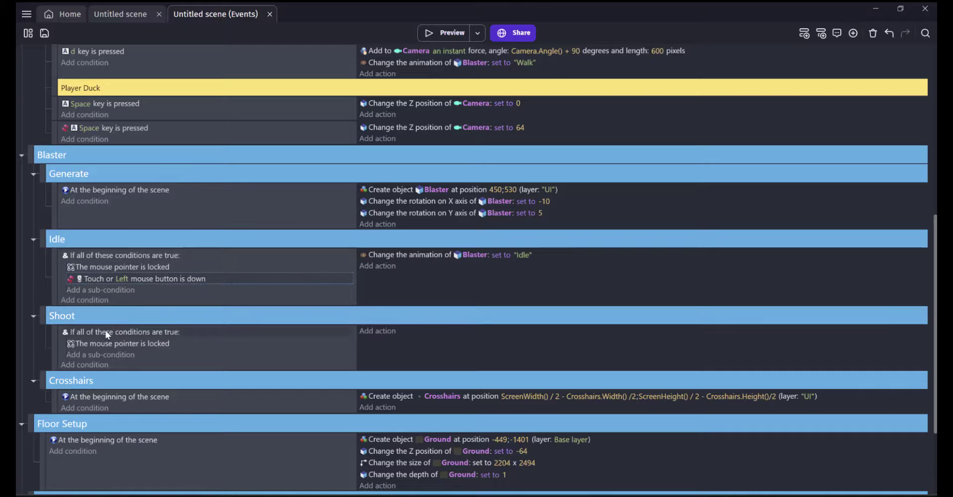
pyautogui.click(174, 355)
pyautogui.click(214, 361)
pyautogui.press('j')
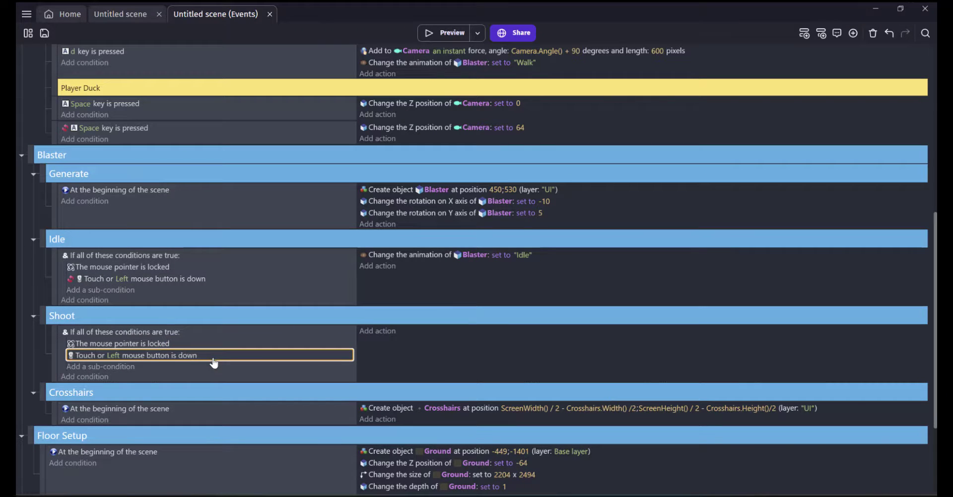
# Add a "Trigger once while true" condition to the Shoot event, outside the And block
pyautogui.click(80, 377)
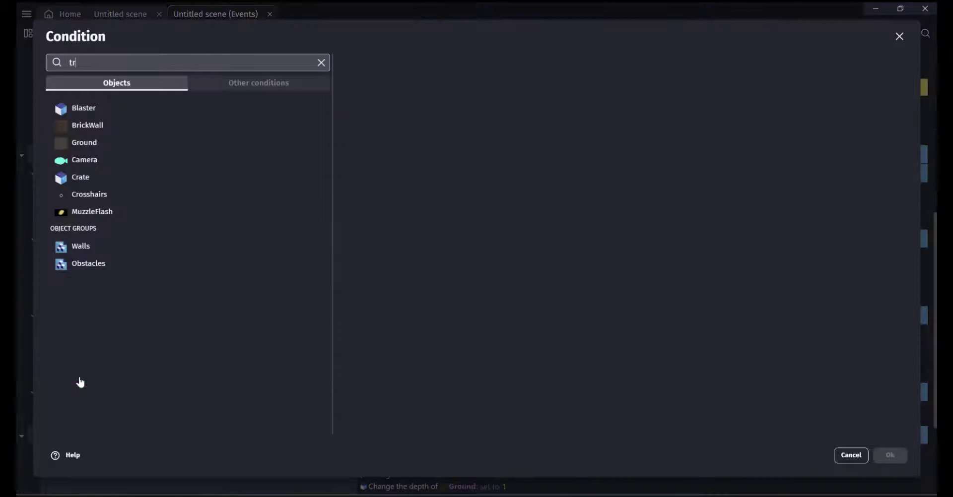
pyautogui.write('trigger once')
pyautogui.press('Return')
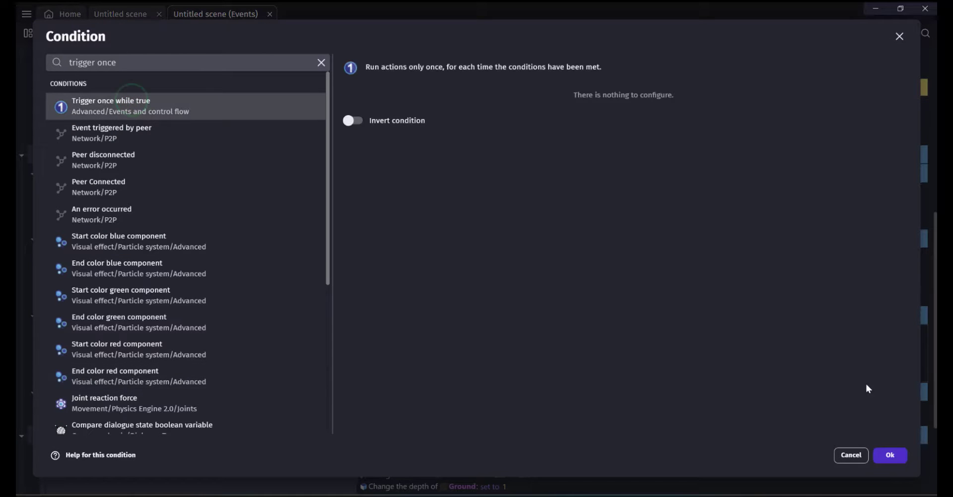
pyautogui.click(896, 456)
# Add a Create an object action for MuzzleFlash to the Shoot event, with X position Blaster.CenterX()
pyautogui.click(380, 332)
pyautogui.click(94, 211)
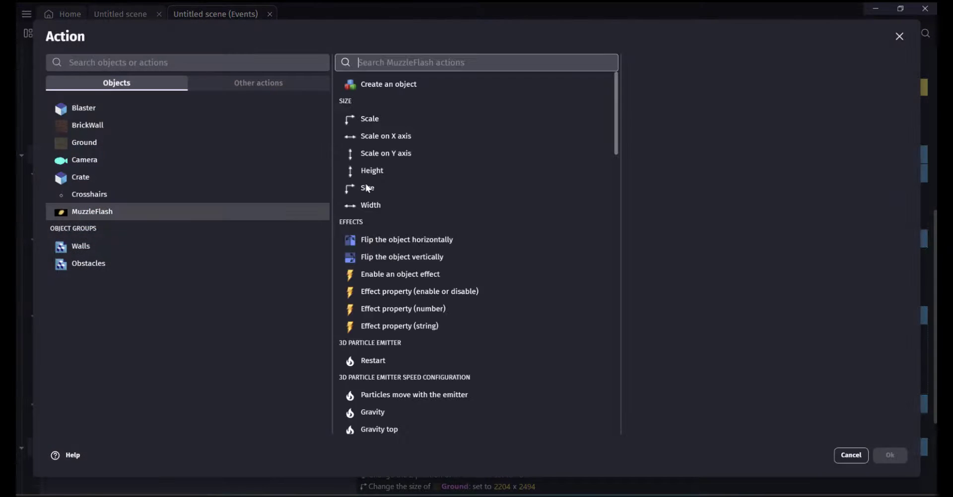
pyautogui.click(398, 84)
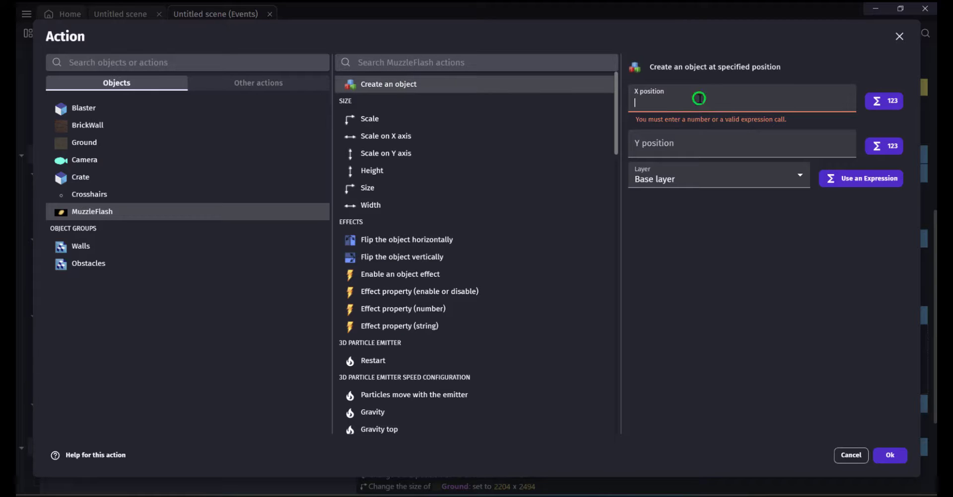
pyautogui.write('bla')
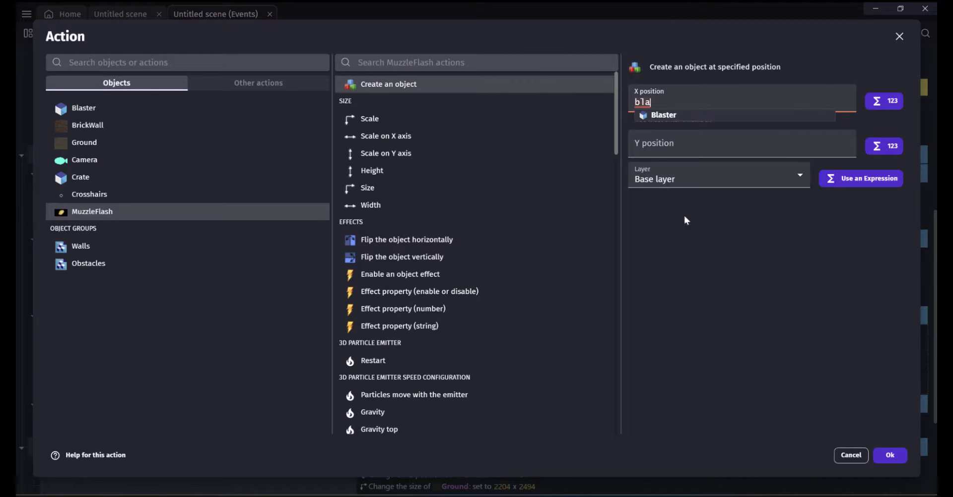
pyautogui.press('Return')
pyautogui.write('c')
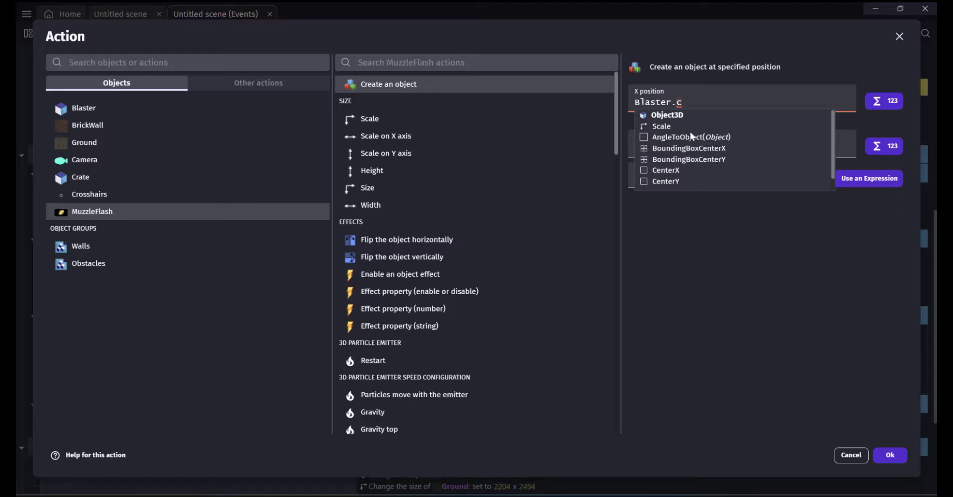
pyautogui.click(677, 170)
# Set the created MuzzleFlash's Y position to Blaster.CenterY() and its layer to MuzzleFlash, and confirm the action
pyautogui.click(659, 135)
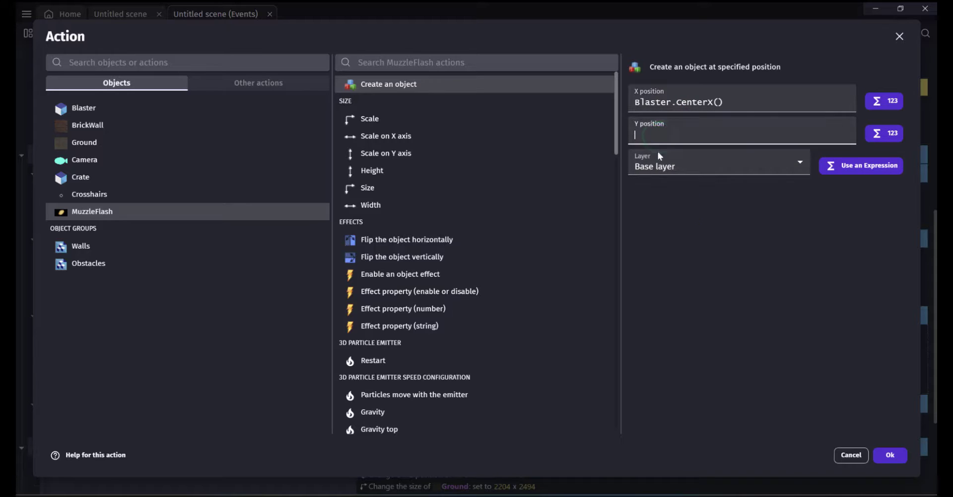
pyautogui.write('B')
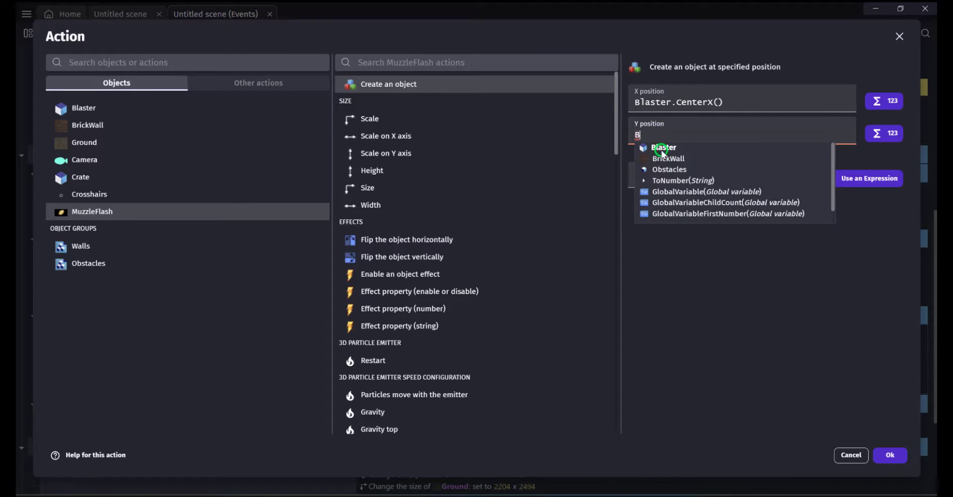
pyautogui.press('Return')
pyautogui.write('centery')
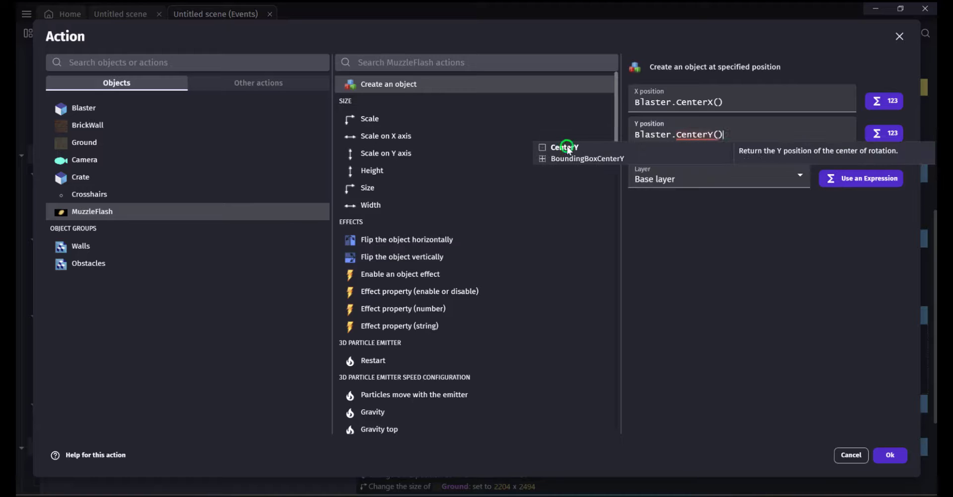
pyautogui.click(562, 147)
pyautogui.click(677, 169)
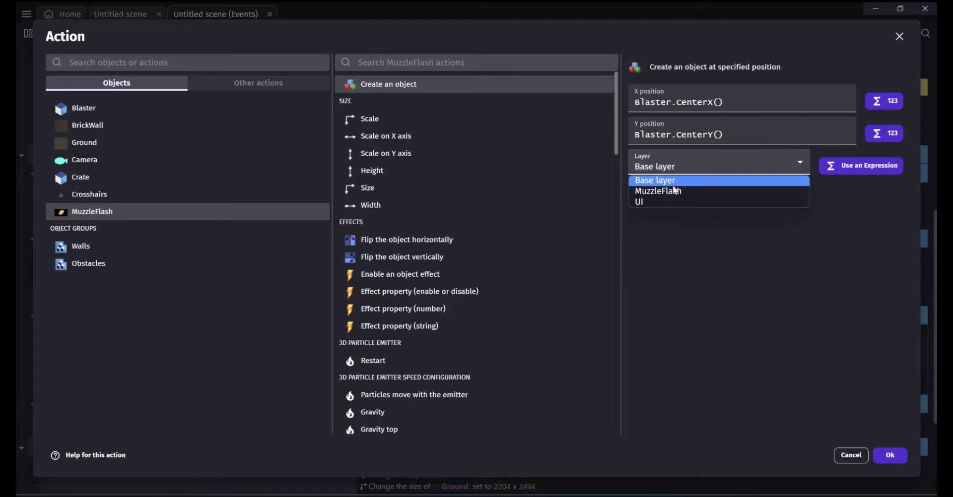
pyautogui.click(672, 189)
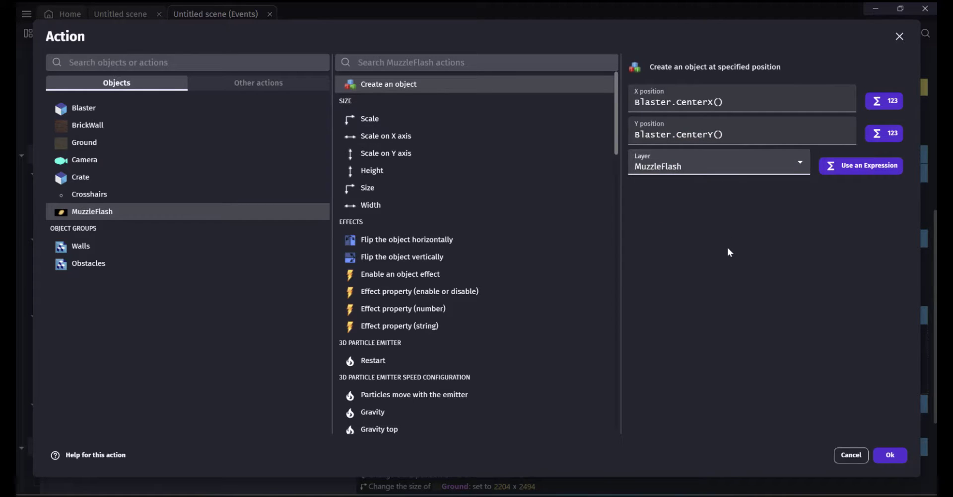
pyautogui.click(888, 454)
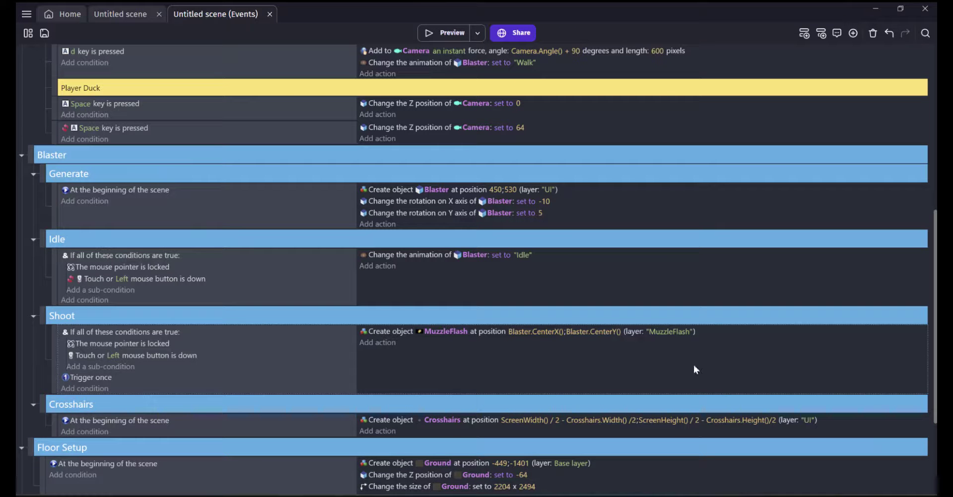
# Add an action to the Shoot event that sets the Blaster's animation by name to "Shoot"
pyautogui.click(371, 347)
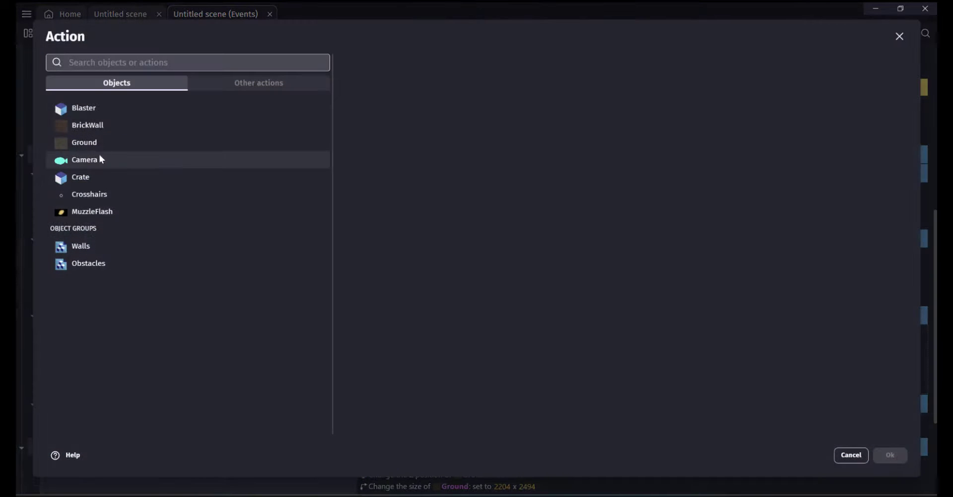
pyautogui.click(84, 107)
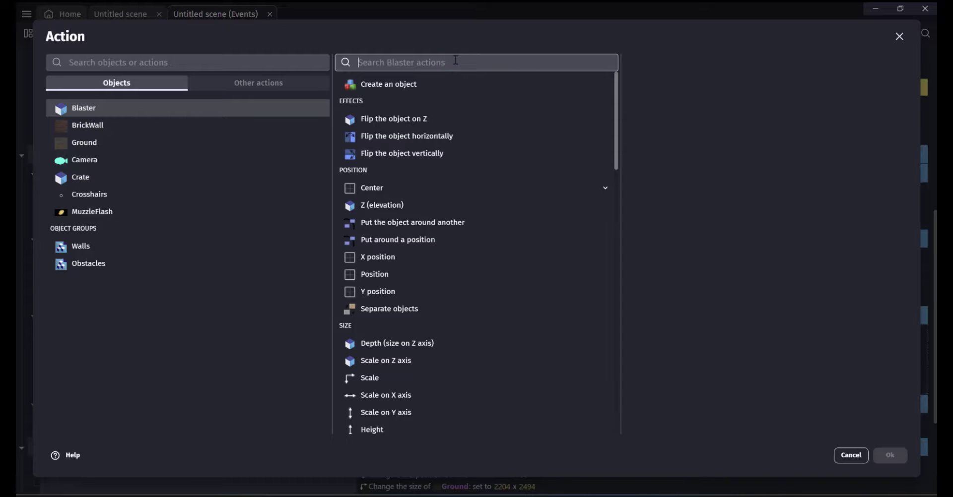
pyautogui.write('animation')
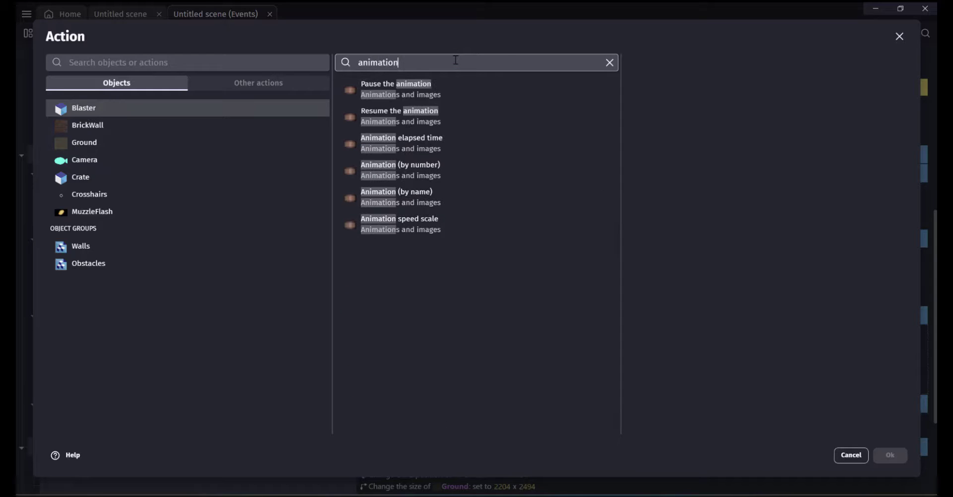
pyautogui.click(435, 198)
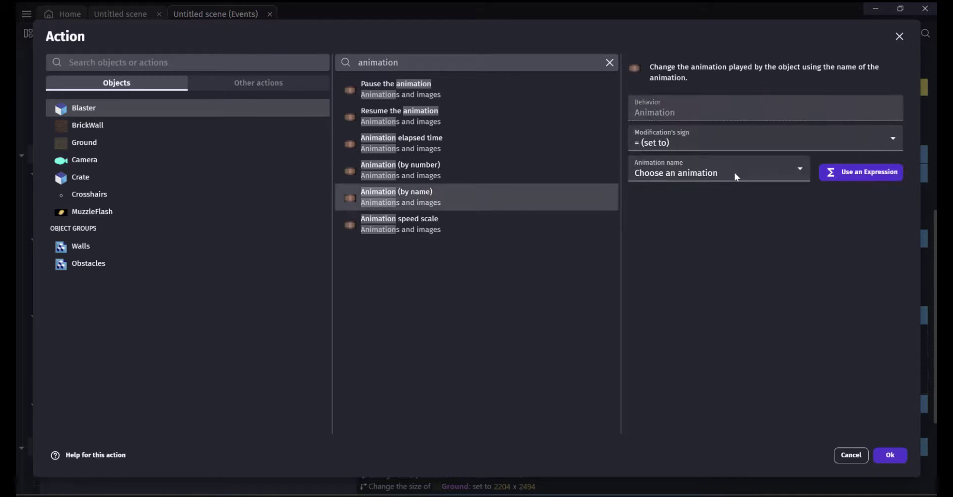
pyautogui.click(734, 172)
pyautogui.click(650, 206)
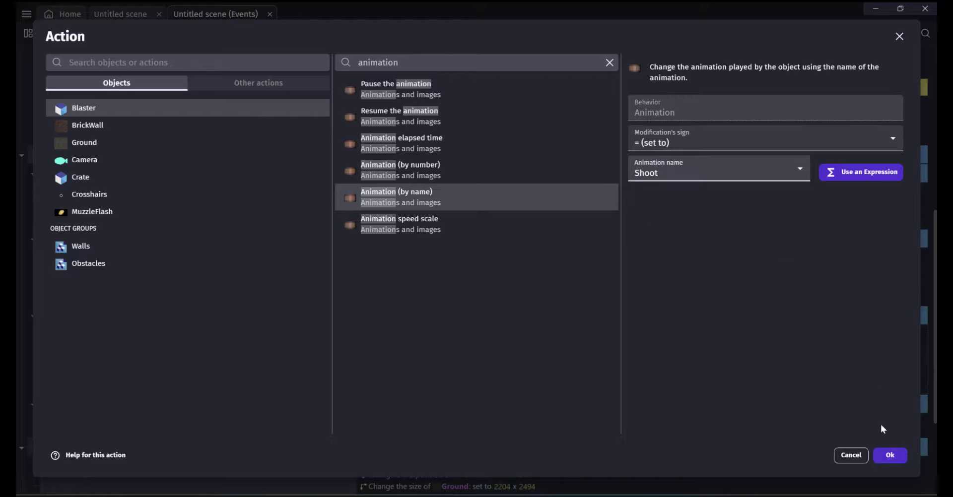
pyautogui.click(888, 456)
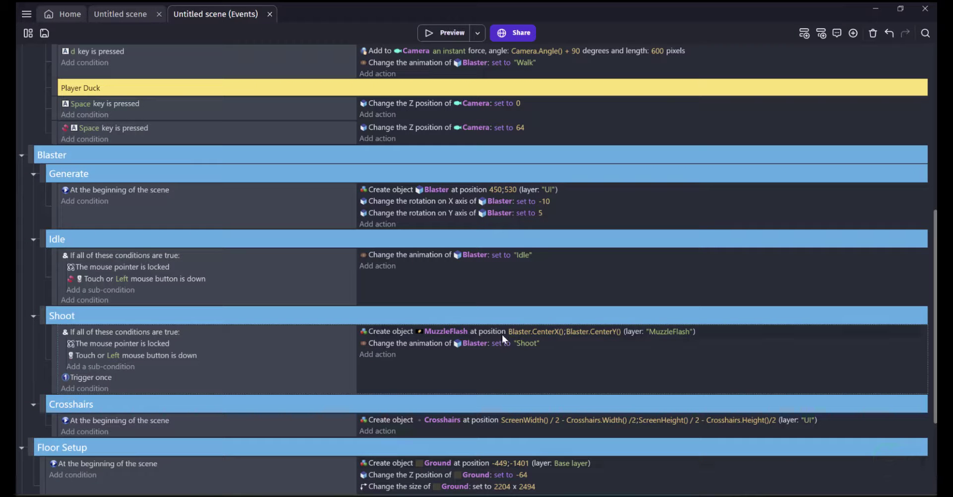
# Preview the game, fire the Blaster several times to check the shoot animation and muzzle flash, and close the preview
pyautogui.click(445, 34)
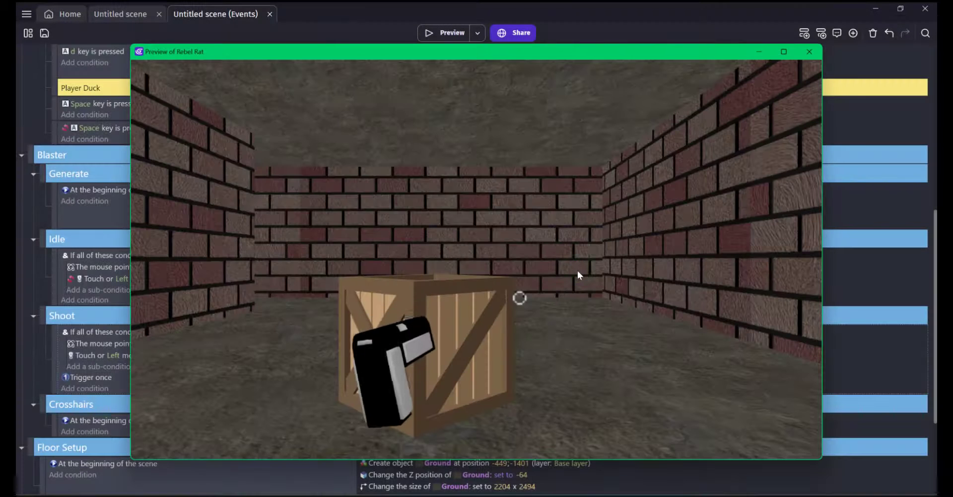
pyautogui.click(578, 271)
pyautogui.click(132, 235)
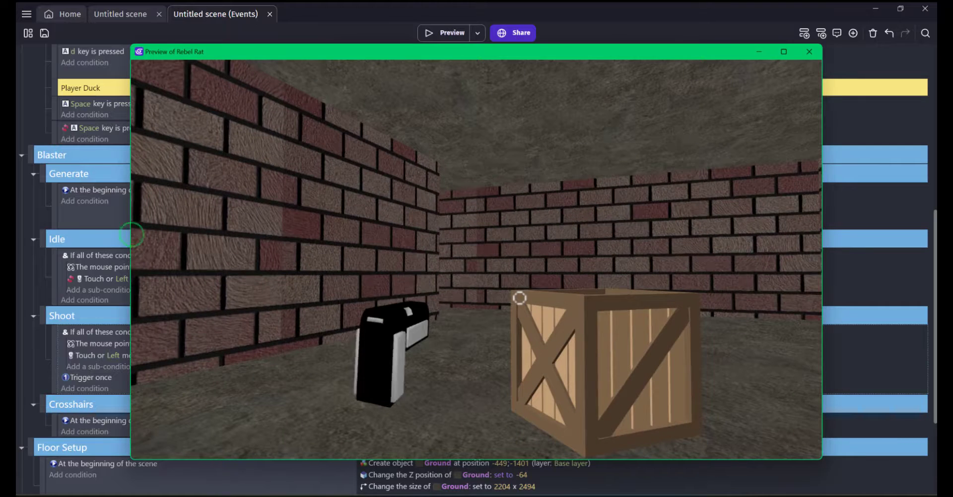
pyautogui.click(132, 262)
pyautogui.click(132, 262)
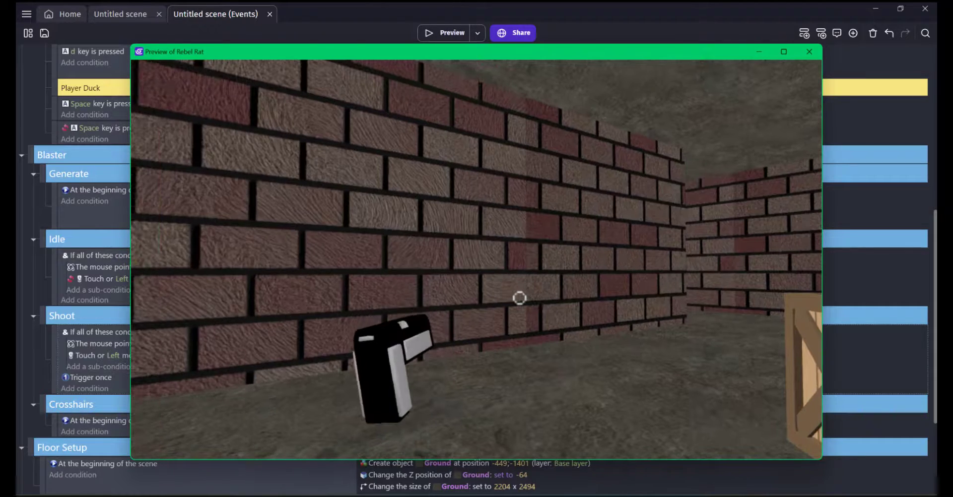
pyautogui.click(520, 298)
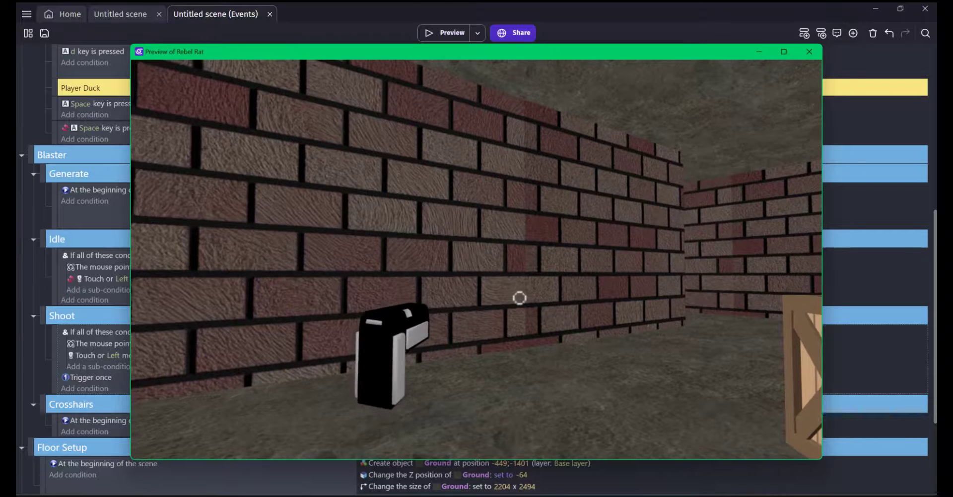
pyautogui.press('Escape')
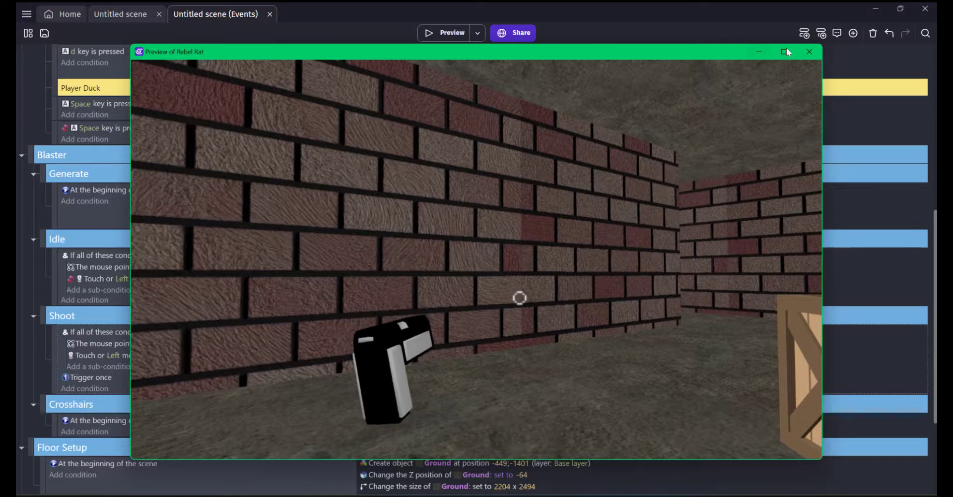
pyautogui.click(809, 52)
# Offset the created MuzzleFlash's position to Blaster.CenterX() + 80 and Blaster.CenterY() - 150
pyautogui.click(547, 332)
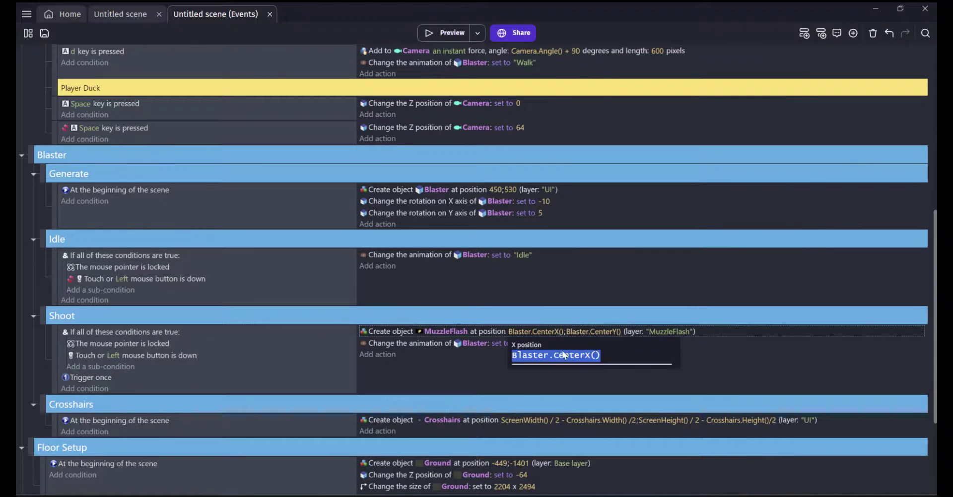
pyautogui.click(625, 356)
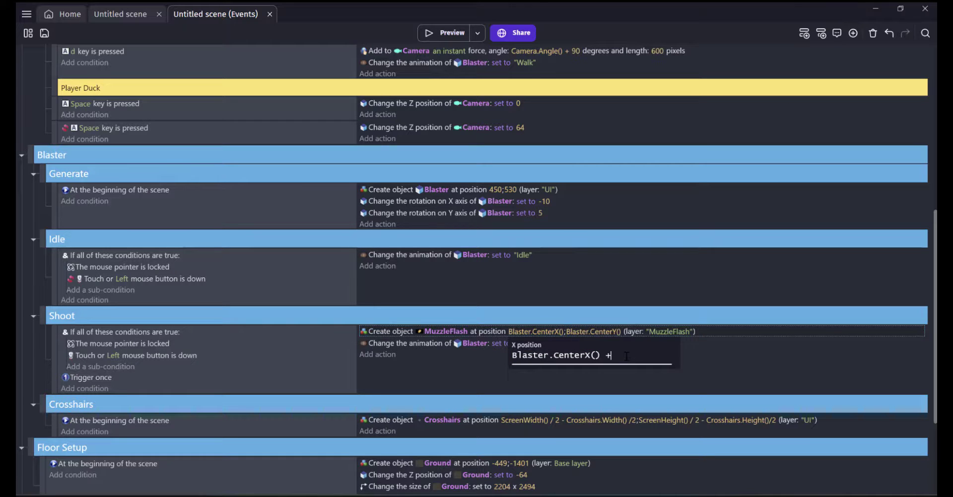
pyautogui.write('+ 80')
pyautogui.click(607, 330)
pyautogui.write('- 150')
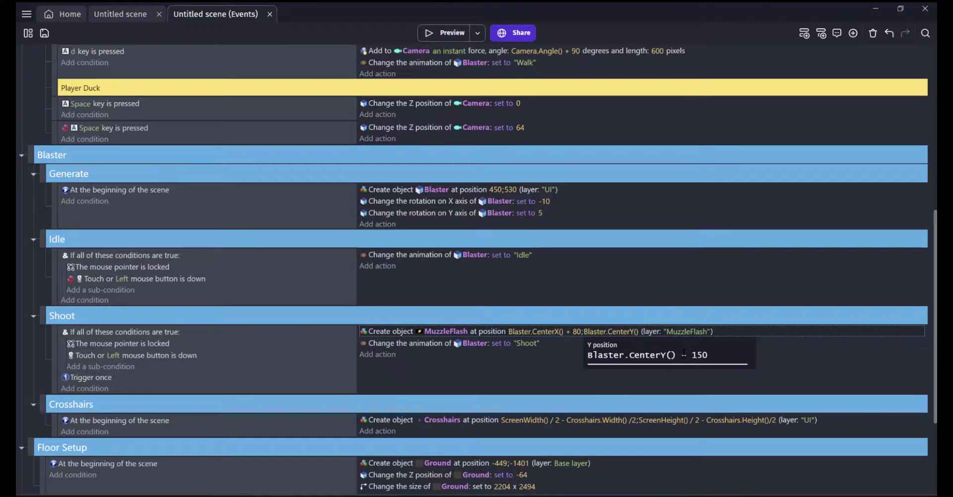
pyautogui.click(611, 353)
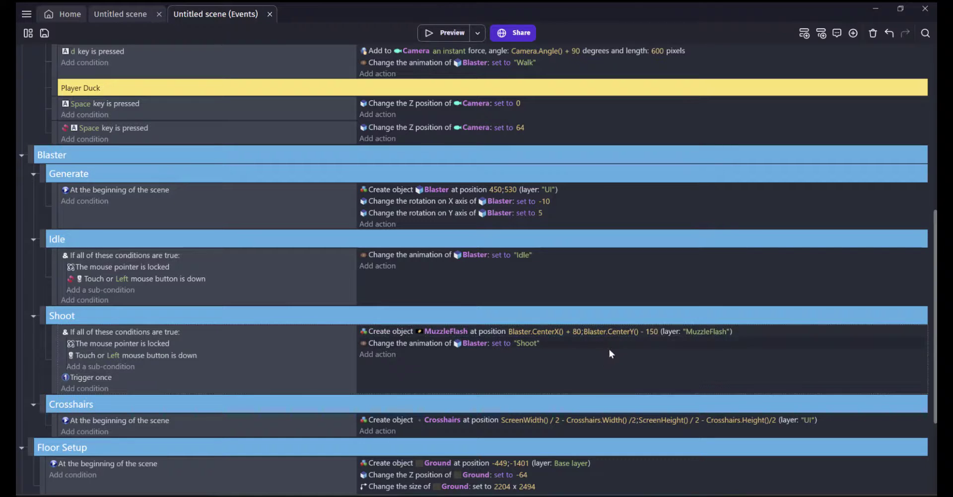
# Preview the game, fire the Blaster to check the muzzle flash position, and close the preview
pyautogui.click(444, 33)
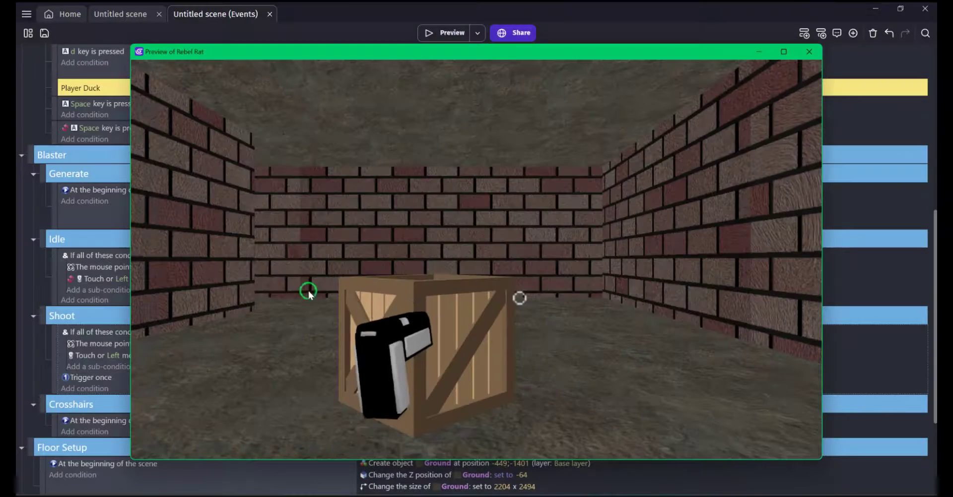
pyautogui.click(308, 291)
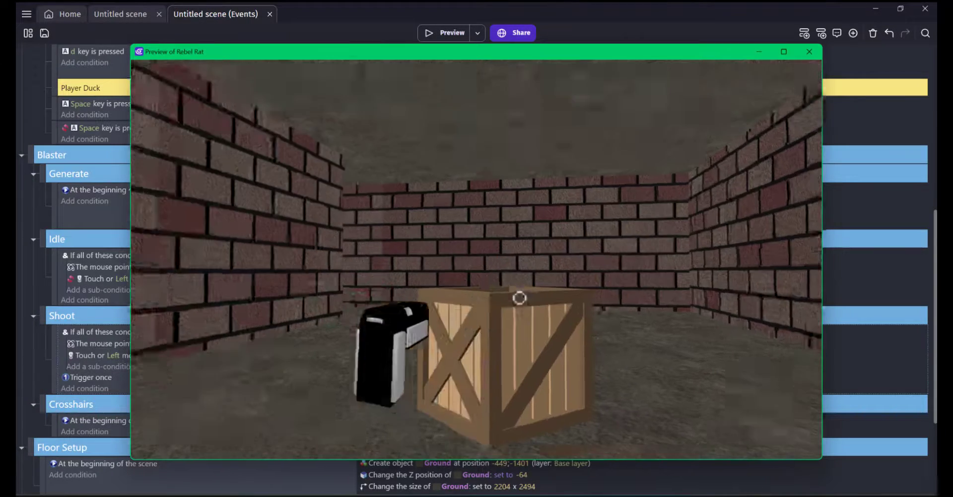
pyautogui.click(519, 298)
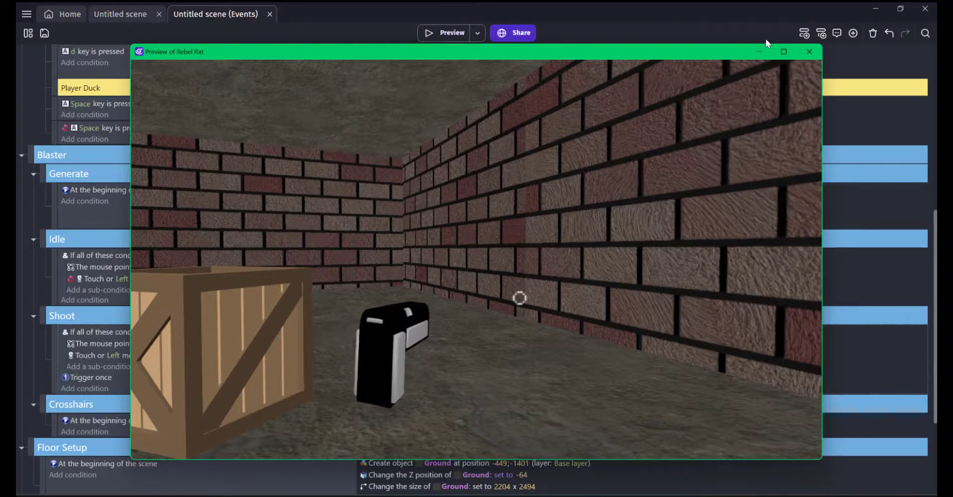
pyautogui.click(811, 52)
# Try Blaster.CenterX() + 90 as the created MuzzleFlash's X position and test it in a preview
pyautogui.click(544, 333)
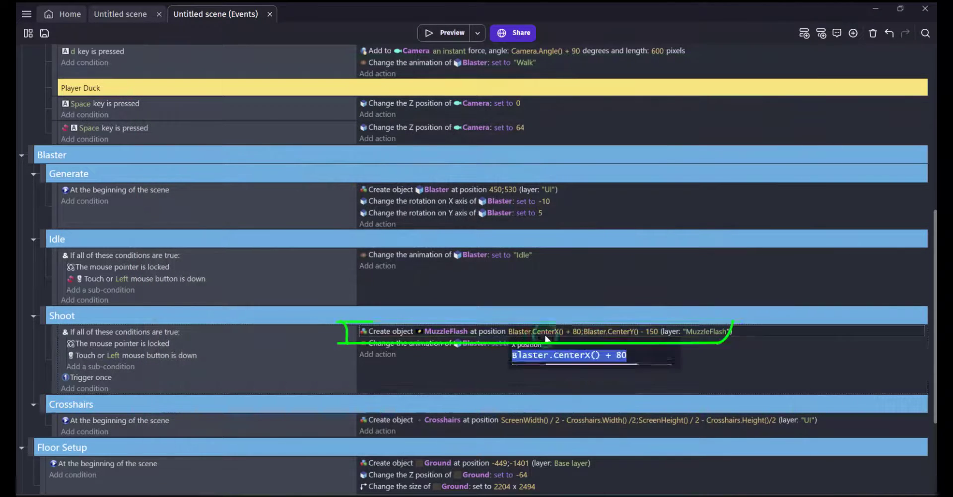
pyautogui.click(622, 357)
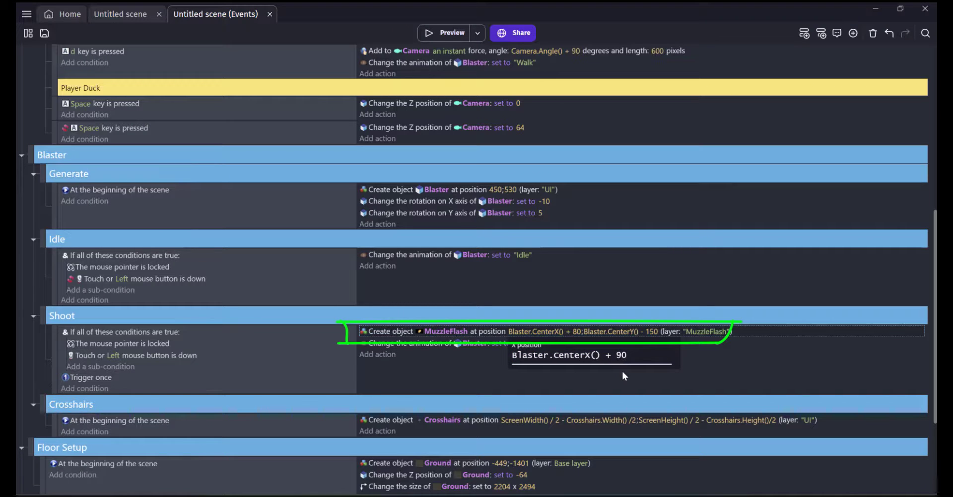
pyautogui.press('Return')
pyautogui.click(444, 33)
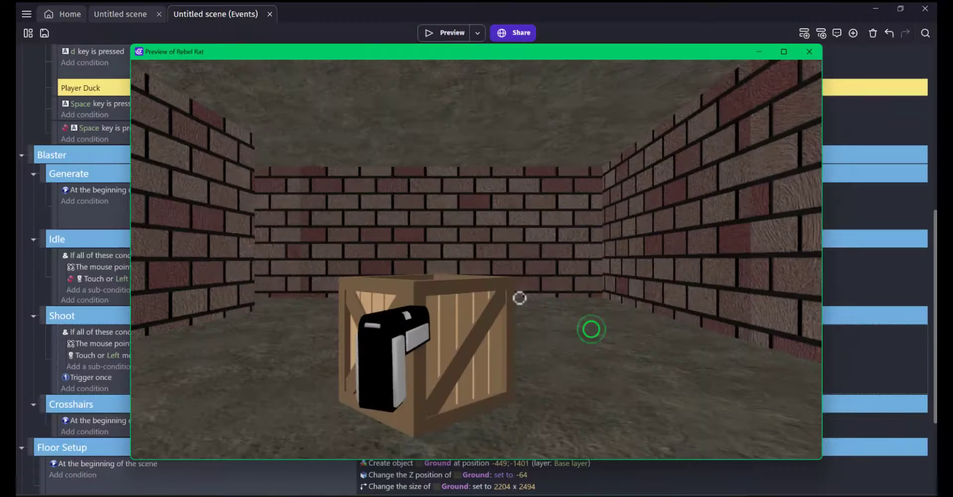
pyautogui.click(809, 52)
# Try Blaster.CenterX() + 70 as the created MuzzleFlash's X position and test it in a preview
pyautogui.click(570, 333)
pyautogui.press('Right')
pyautogui.press('Left')
pyautogui.press('BackSpace')
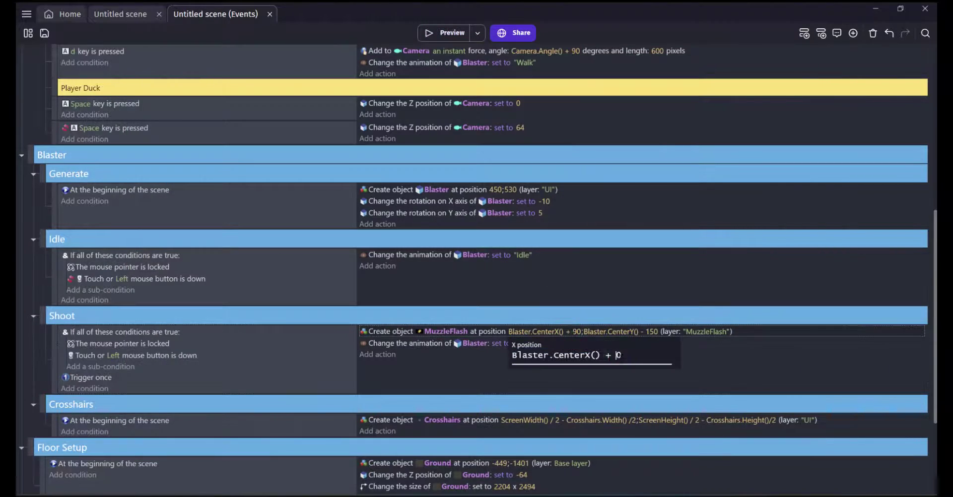
pyautogui.write('7')
pyautogui.click(467, 389)
pyautogui.click(448, 41)
pyautogui.click(809, 52)
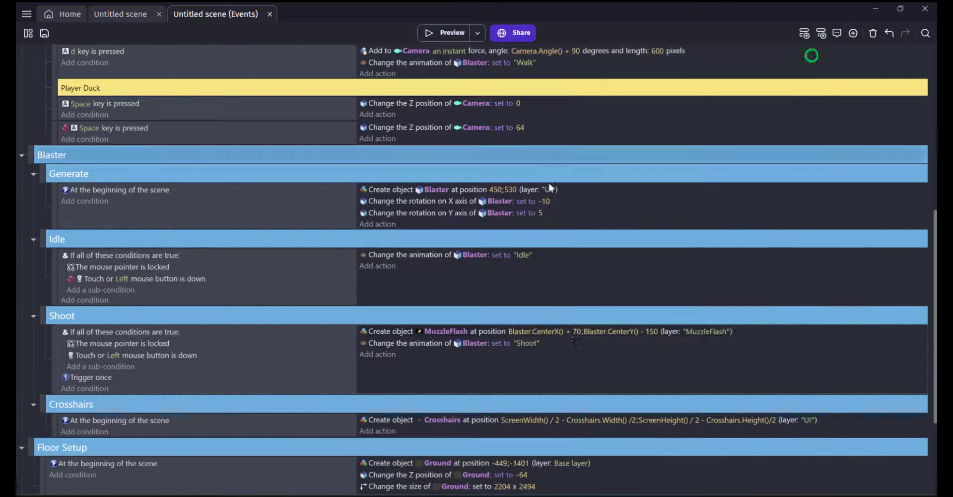
# Try Blaster.CenterX() + 110 as the created MuzzleFlash's X position and fire the Blaster in a preview to test it
pyautogui.click(571, 331)
pyautogui.click(634, 367)
pyautogui.press('BackSpace')
pyautogui.press('BackSpace')
pyautogui.write('110')
pyautogui.click(443, 33)
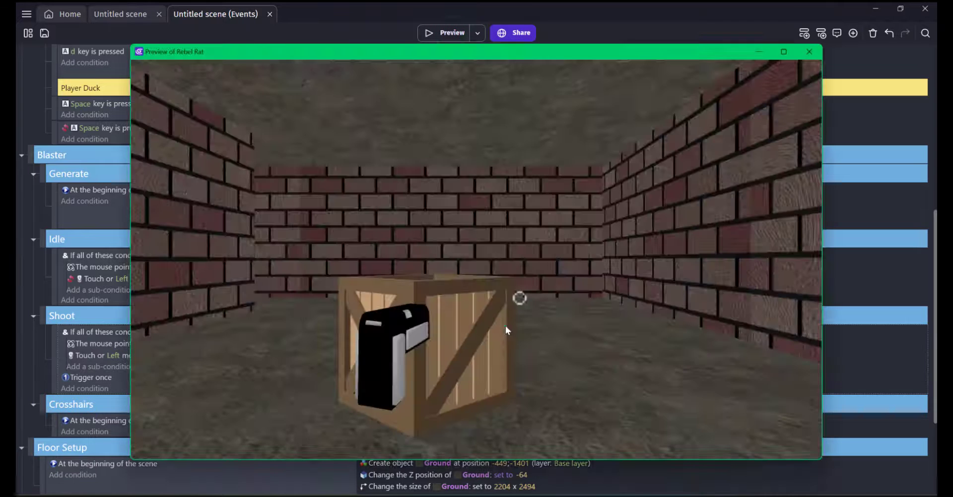
pyautogui.click(821, 343)
pyautogui.click(822, 343)
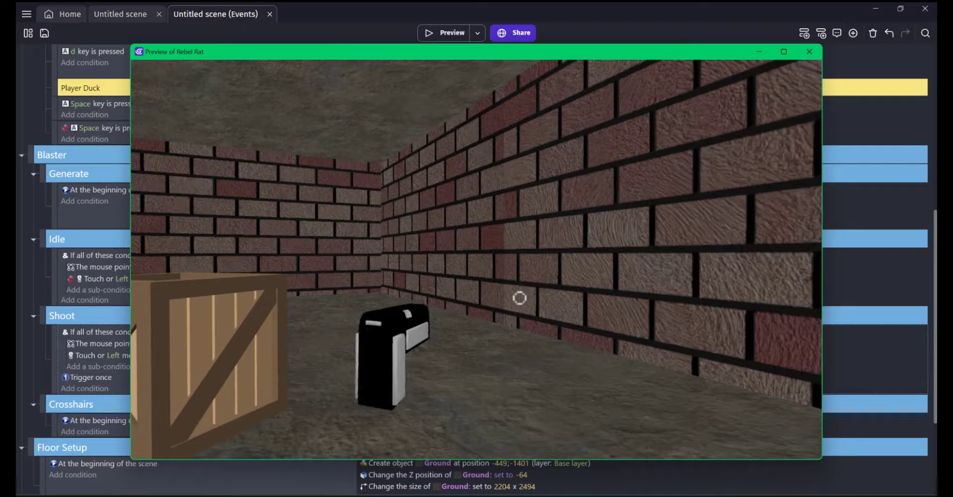
pyautogui.click(506, 332)
pyautogui.click(544, 295)
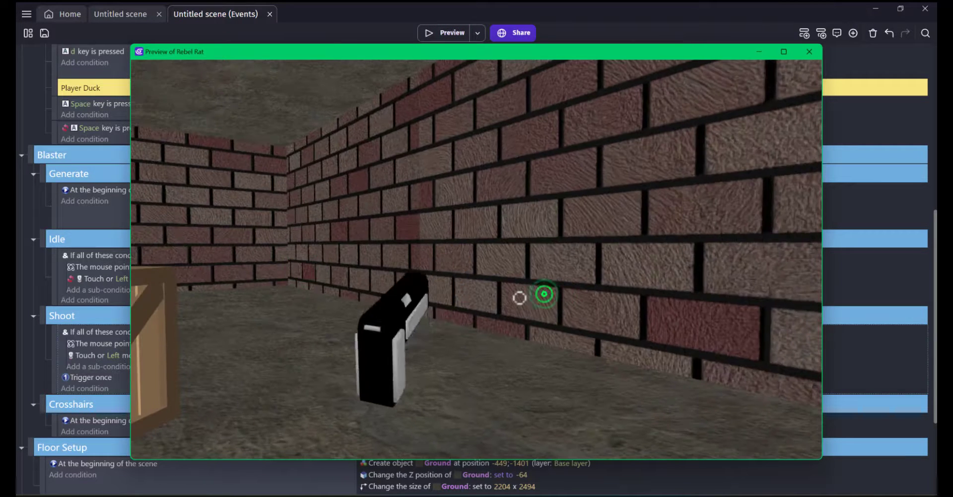
pyautogui.click(534, 275)
pyautogui.click(803, 52)
# Set the created MuzzleFlash's X position back to Blaster.CenterX() + 80 and test the shot in a preview
pyautogui.click(580, 332)
pyautogui.doubleClick(623, 355)
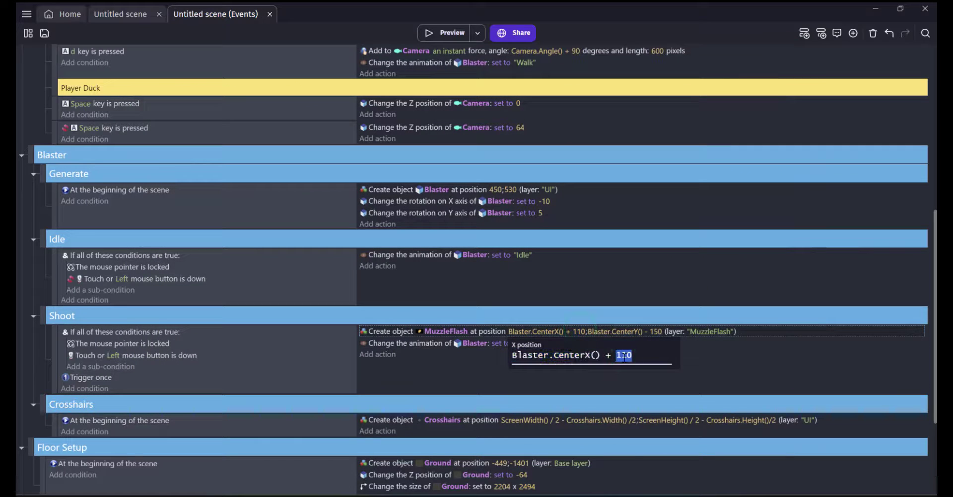
pyautogui.write('80')
pyautogui.press('Return')
pyautogui.click(444, 32)
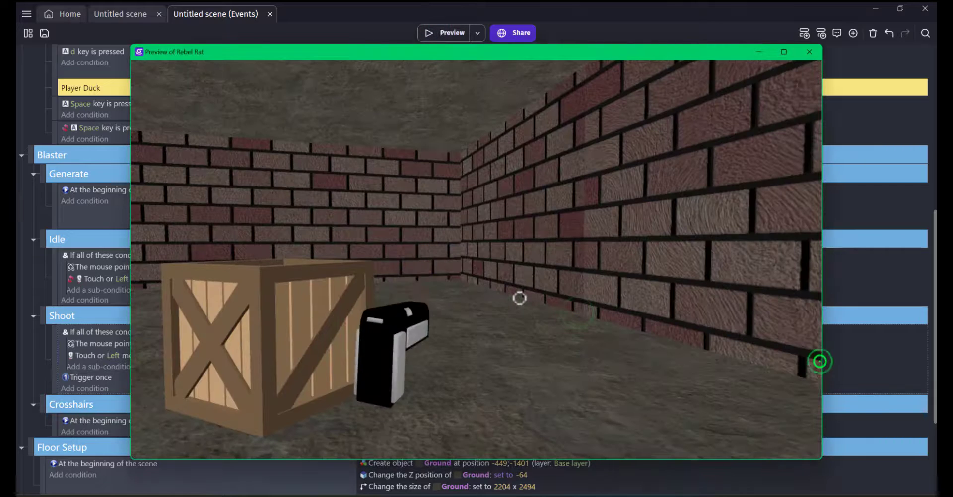
pyautogui.click(809, 52)
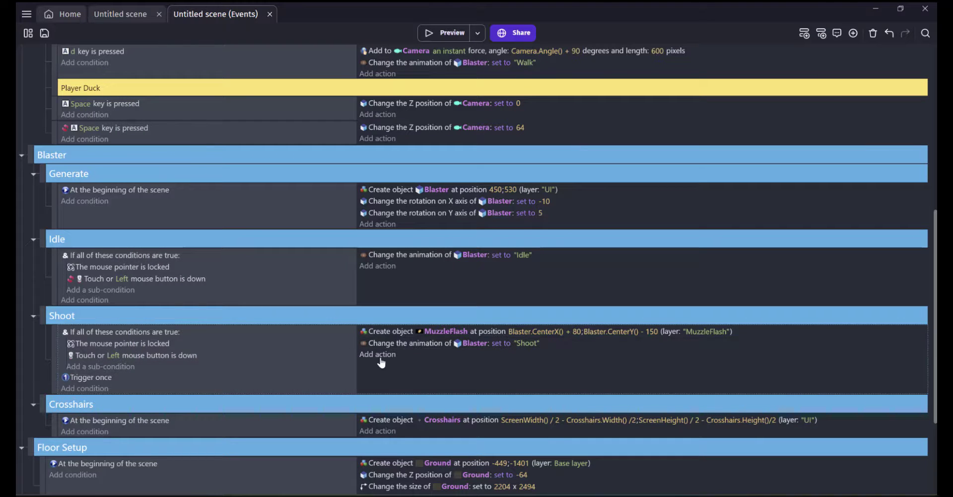
# Add an action to the Shoot event that sets the Blaster's animation speed scale to 5
pyautogui.click(378, 355)
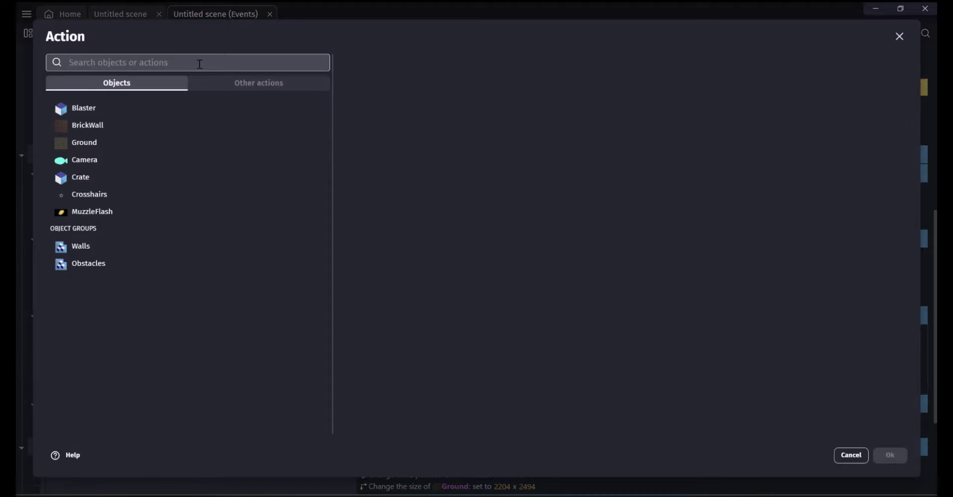
pyautogui.write('anim')
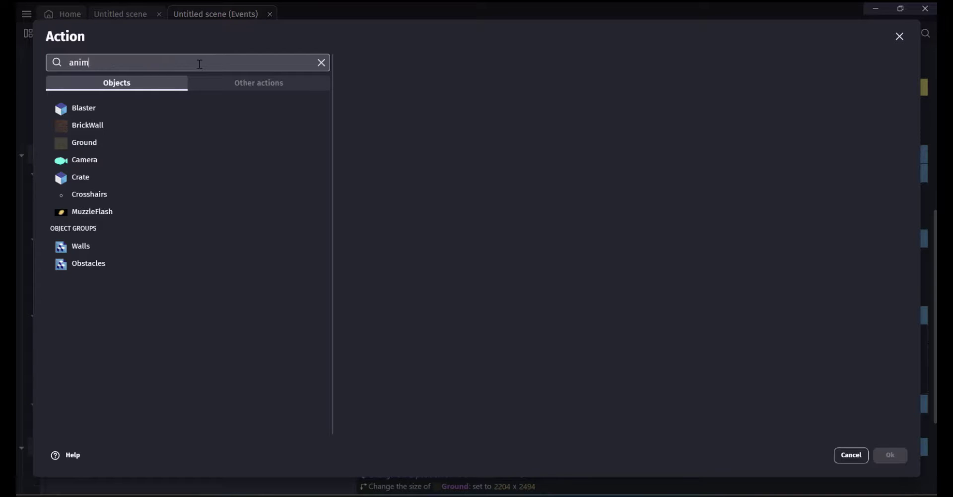
pyautogui.write('ation')
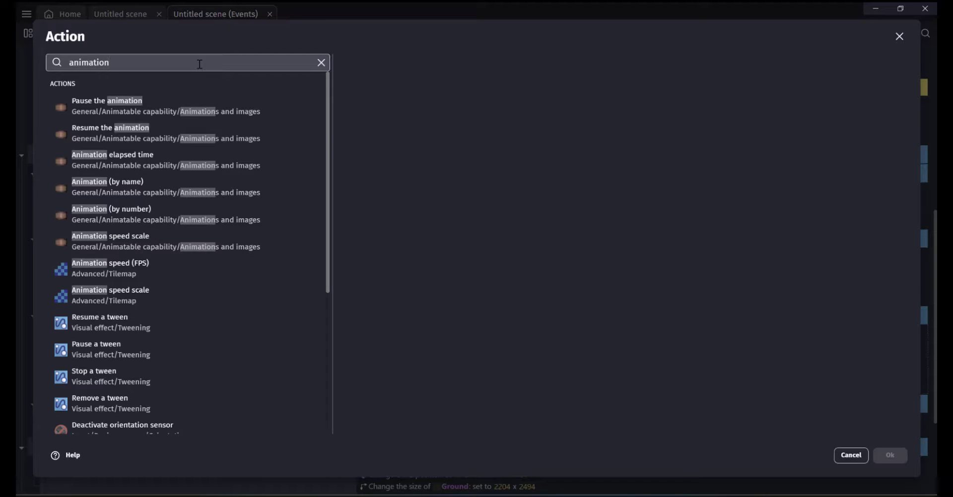
pyautogui.write(' speed')
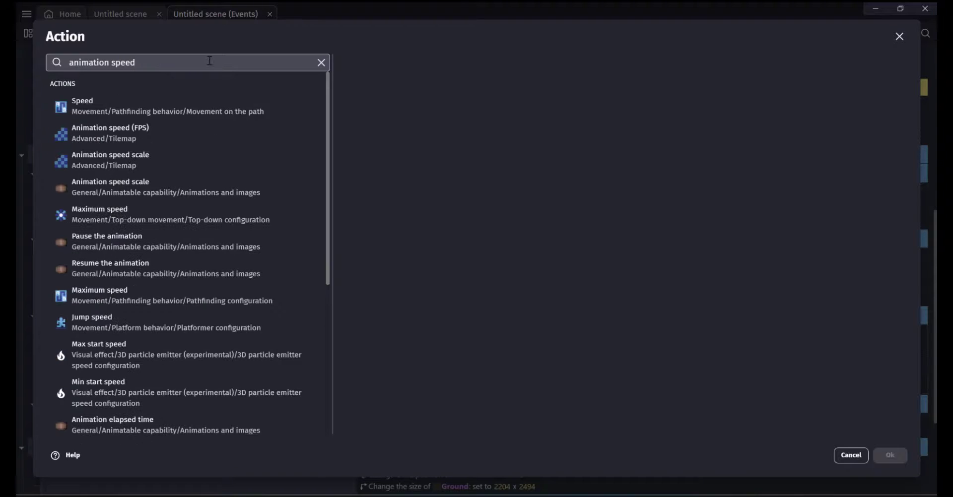
pyautogui.click(162, 193)
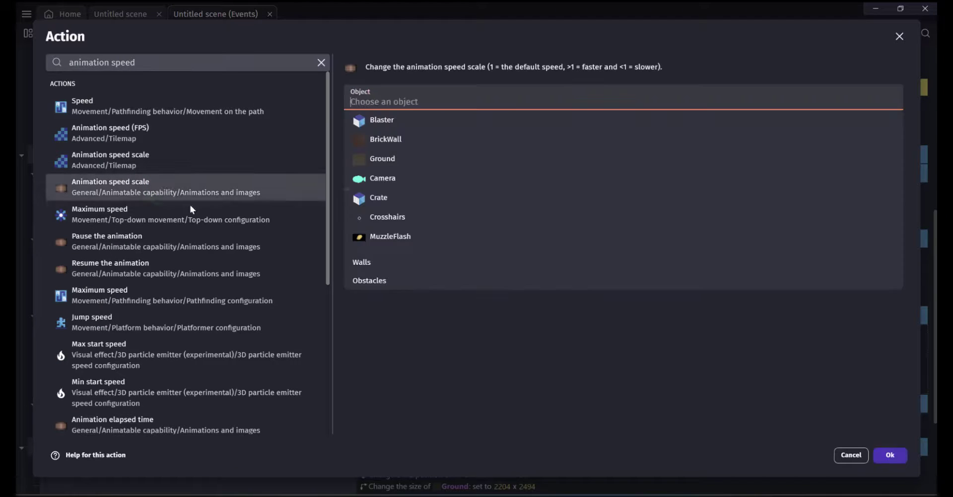
pyautogui.click(396, 122)
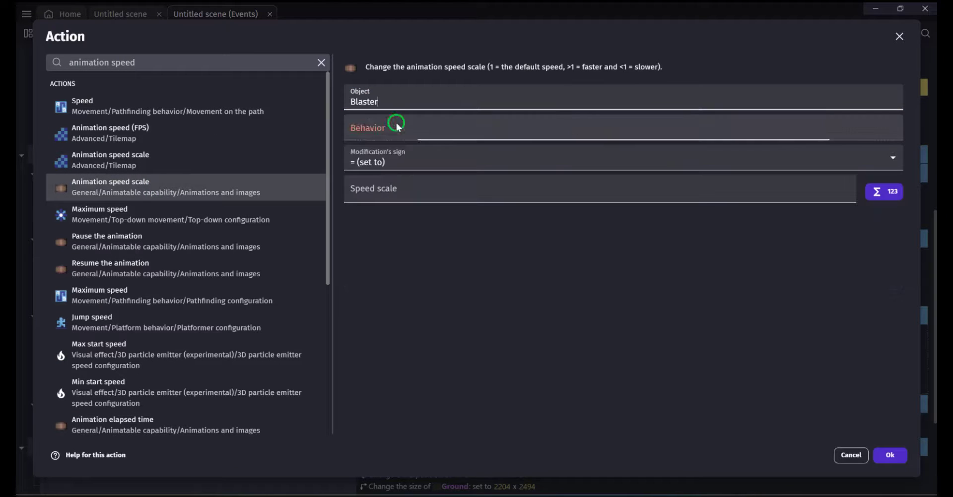
pyautogui.click(385, 199)
pyautogui.write('5')
pyautogui.click(604, 265)
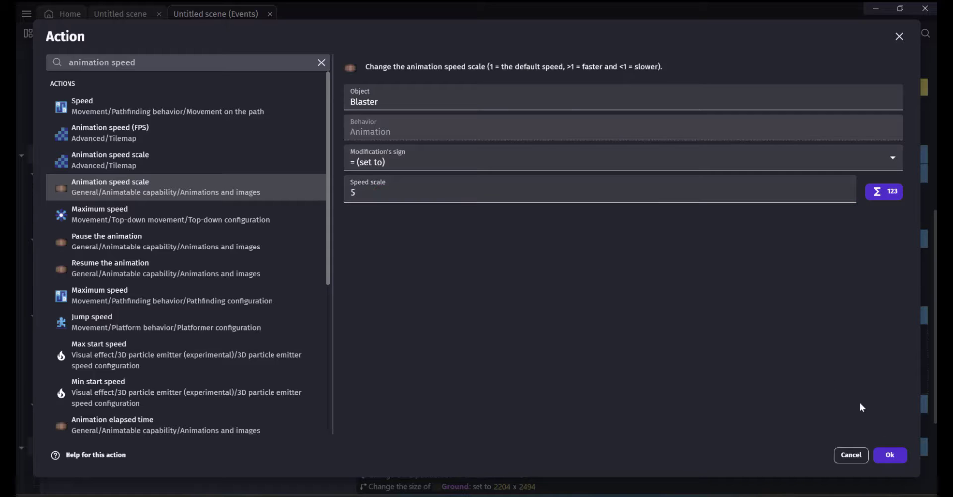
pyautogui.click(885, 455)
# Preview the game, fire the Blaster to check the speed of its shoot animation, and close the preview
pyautogui.click(443, 33)
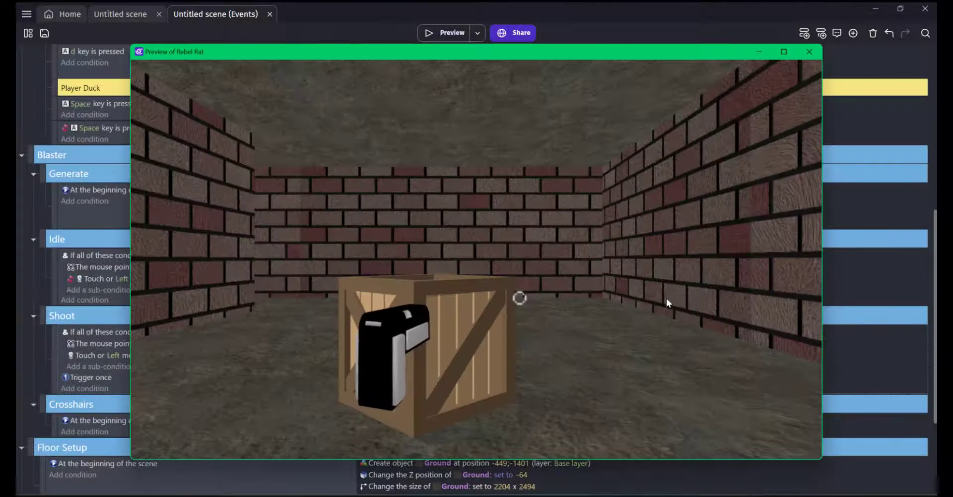
pyautogui.click(665, 299)
pyautogui.click(812, 391)
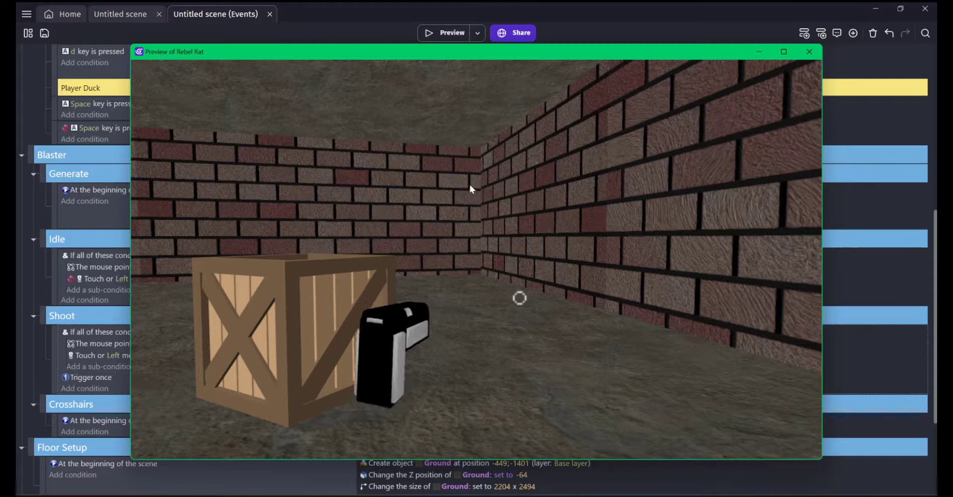
pyautogui.click(810, 52)
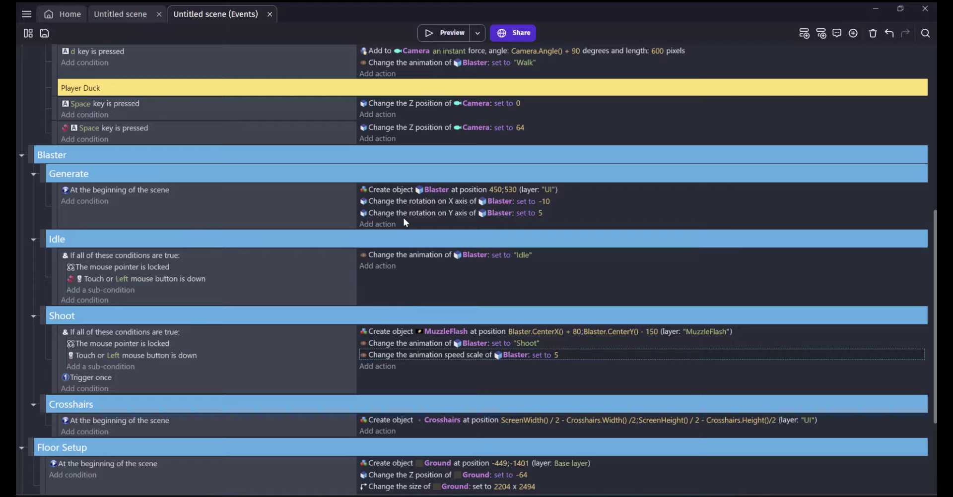
# Copy the Blaster's animation speed scale action into the Idle event and set its value to 1
pyautogui.click(400, 268)
pyautogui.click(556, 267)
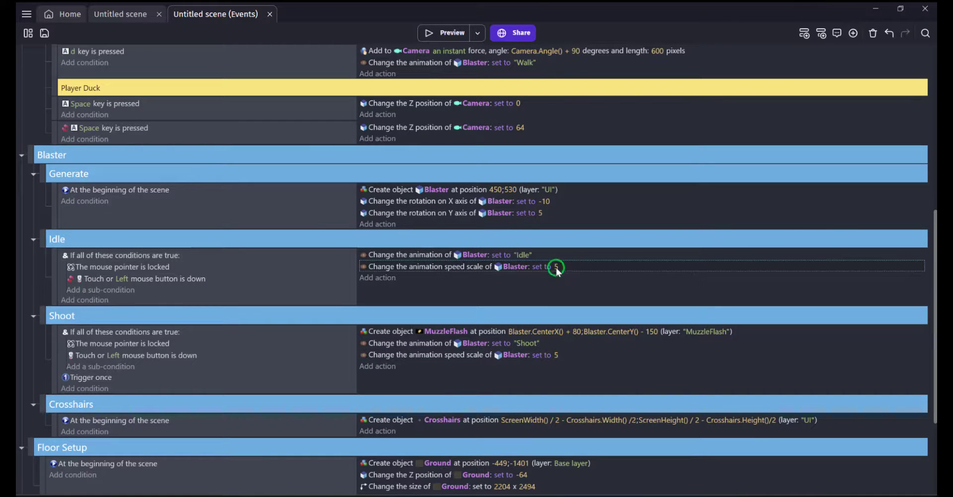
pyautogui.write('1')
pyautogui.click(461, 294)
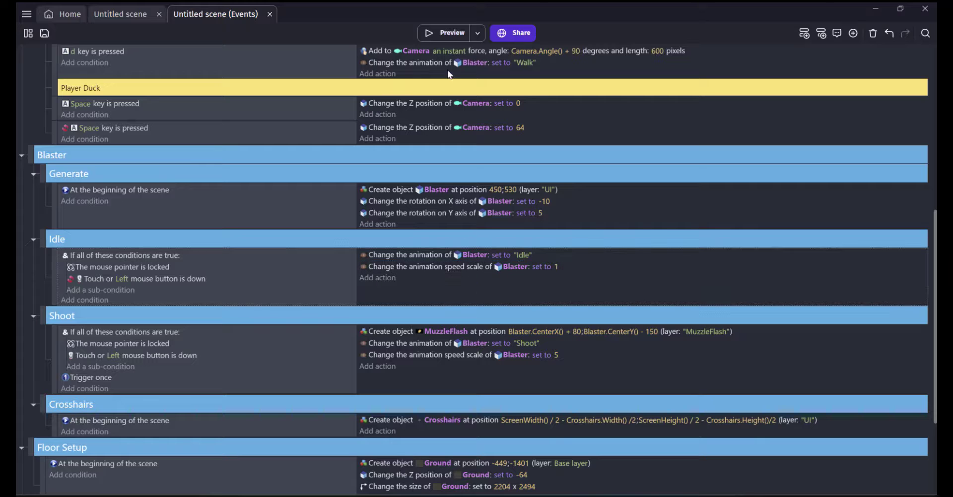
# Preview the game, fire the Blaster repeatedly to compare its idle and shoot animation speeds, and close the preview
pyautogui.click(446, 33)
pyautogui.click(602, 352)
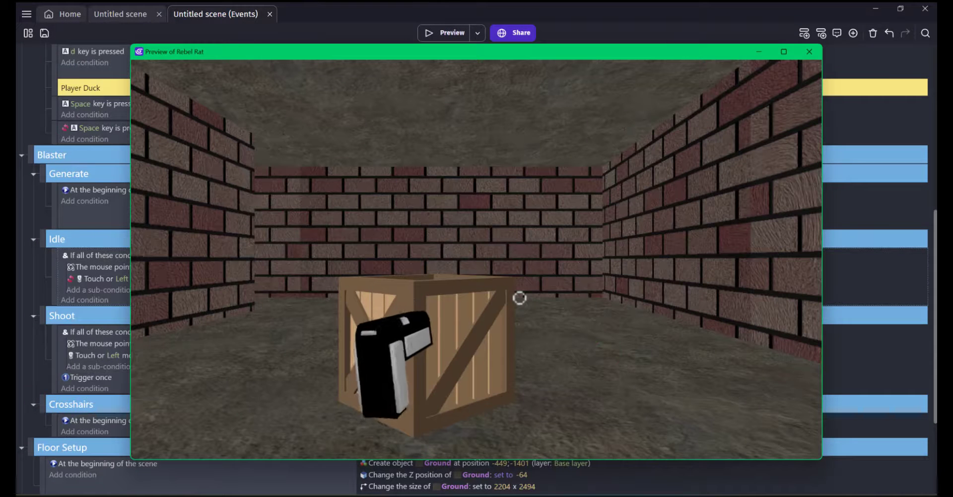
pyautogui.click(780, 349)
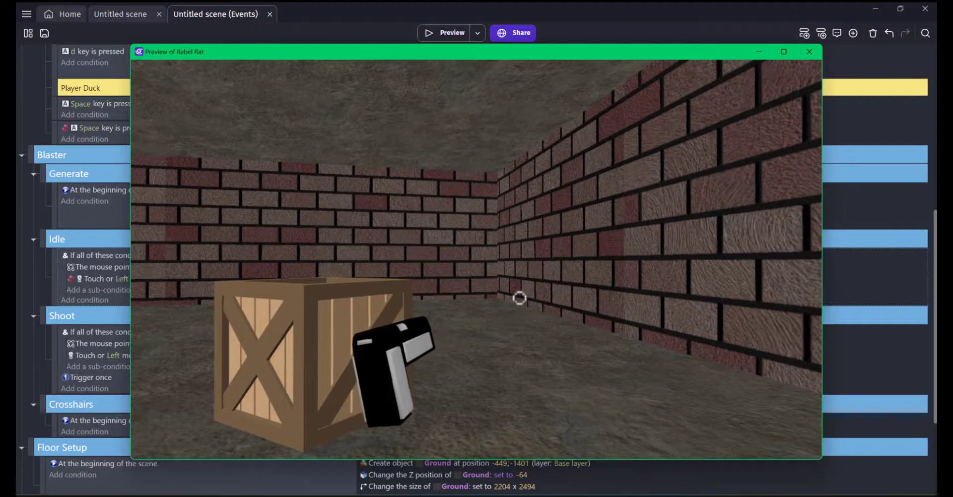
pyautogui.click(562, 265)
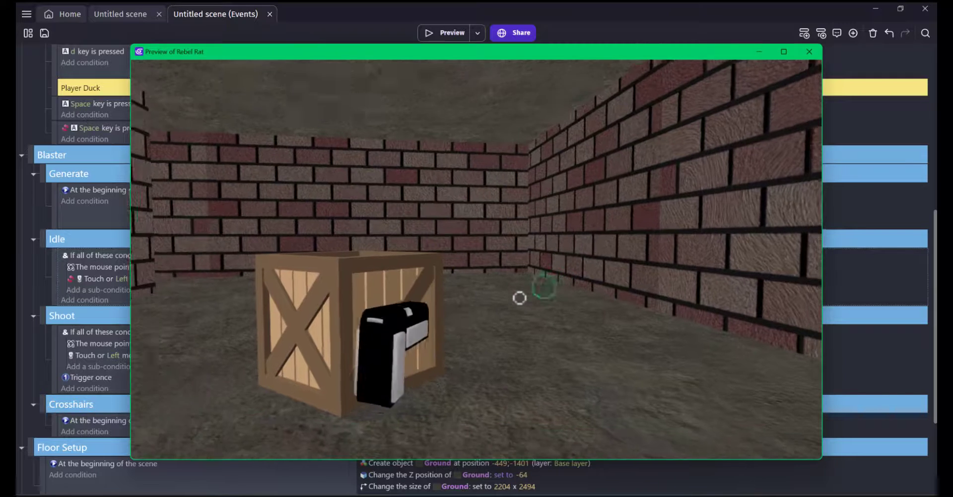
pyautogui.click(487, 322)
pyautogui.click(820, 345)
pyautogui.click(819, 345)
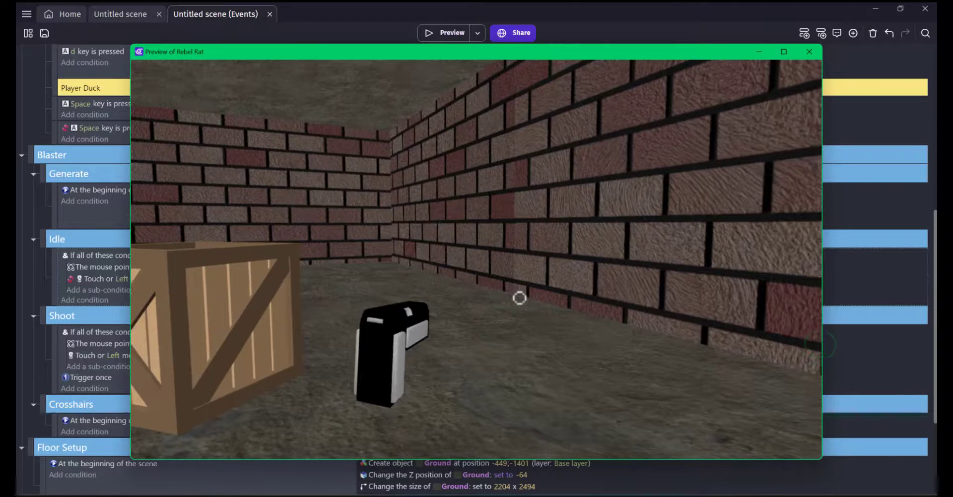
pyautogui.click(820, 344)
pyautogui.press('Escape')
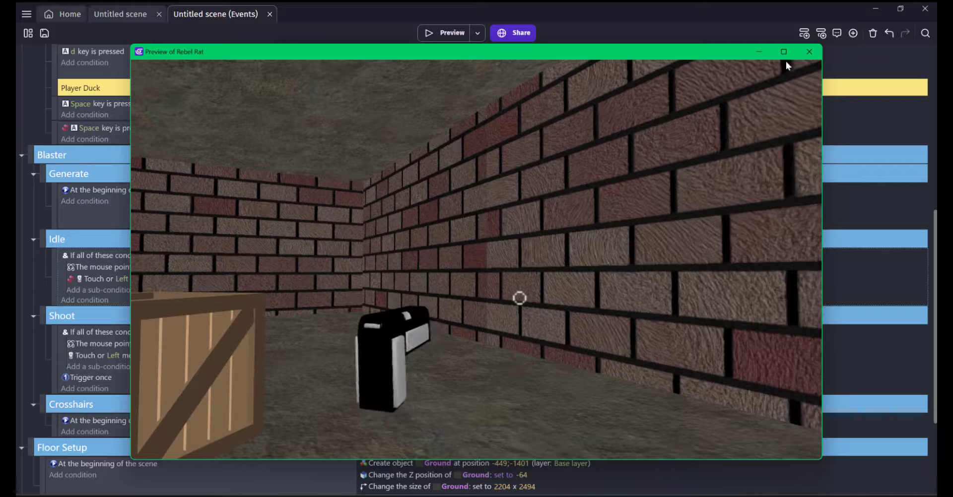
pyautogui.click(815, 56)
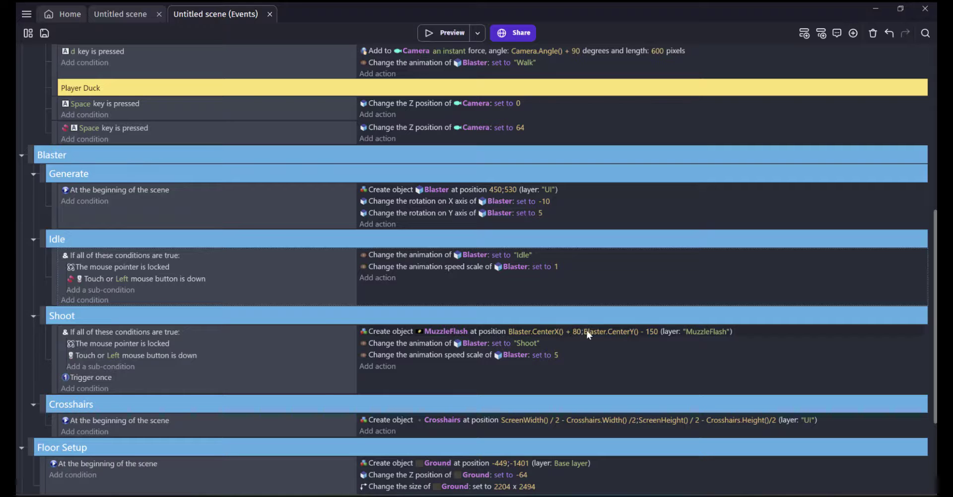
# Set the MuzzleFlash position to Blaster.CenterX() + 90 and Blaster.CenterY() - 160 and the Shoot speed scale to 4, checking them in a preview
pyautogui.click(650, 331)
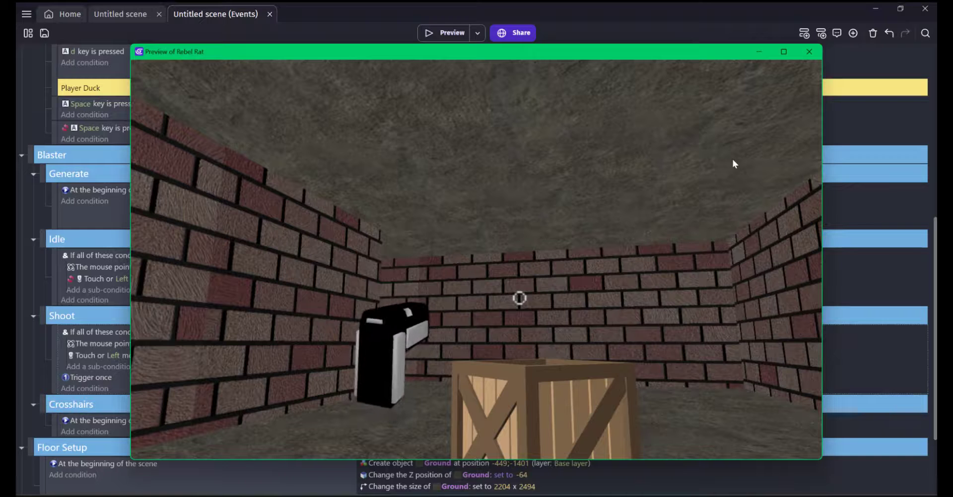
pyautogui.click(808, 52)
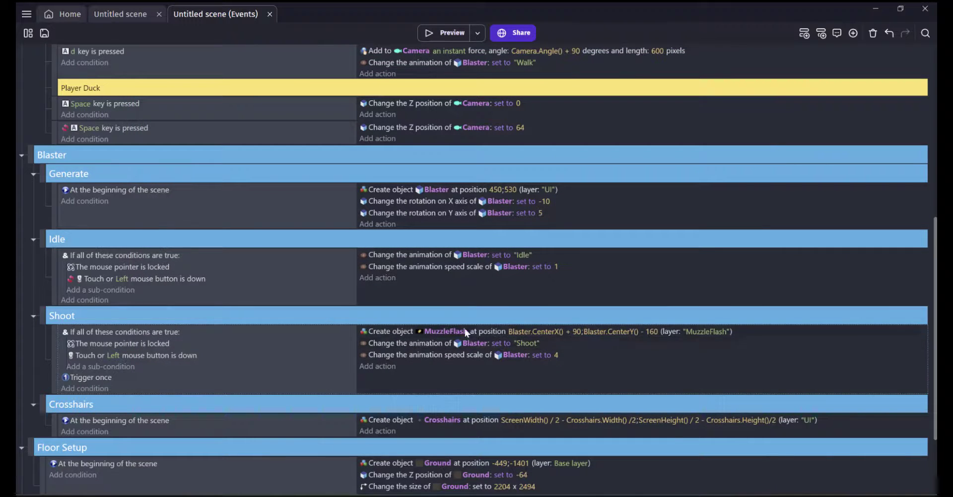
pyautogui.scroll(-3, 323, 308)
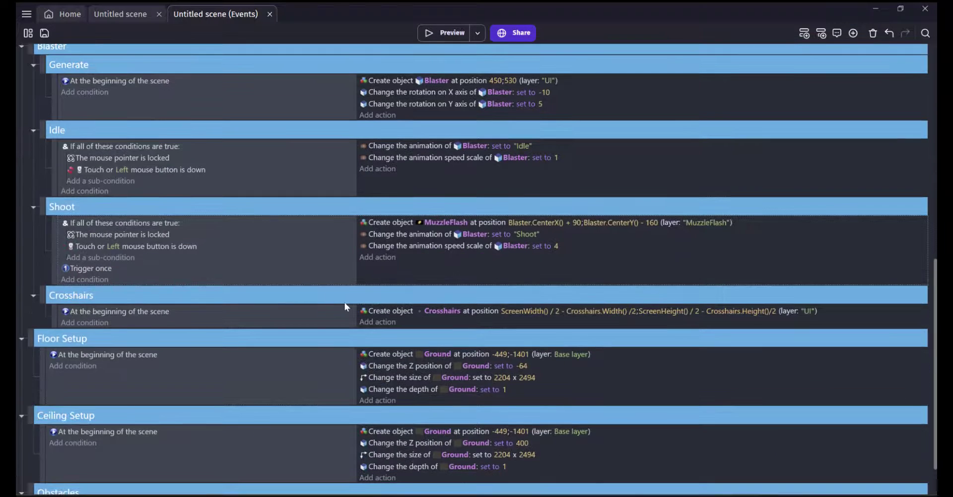
# Add a Play a sound action to the Shoot event and open Jfxr to create its audio, dismissing the donation notice
pyautogui.click(377, 259)
pyautogui.write('play sound')
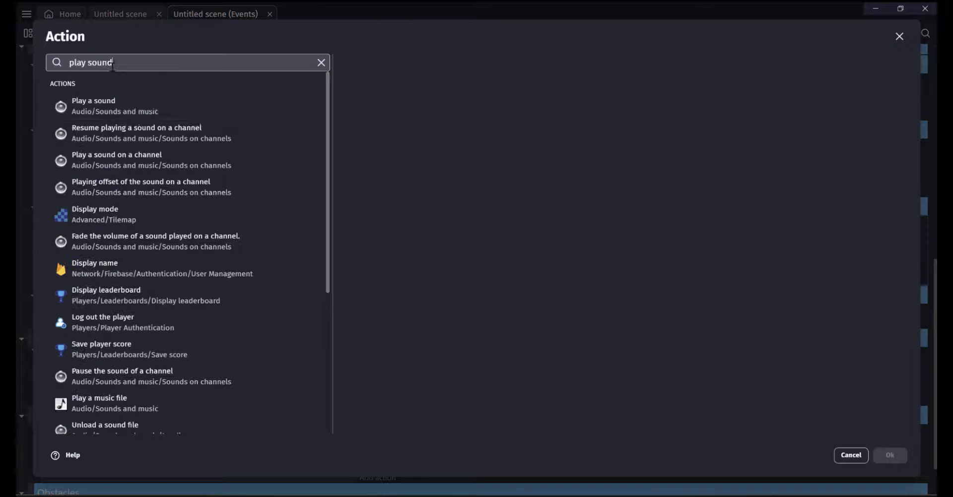
pyautogui.click(114, 106)
pyautogui.click(445, 290)
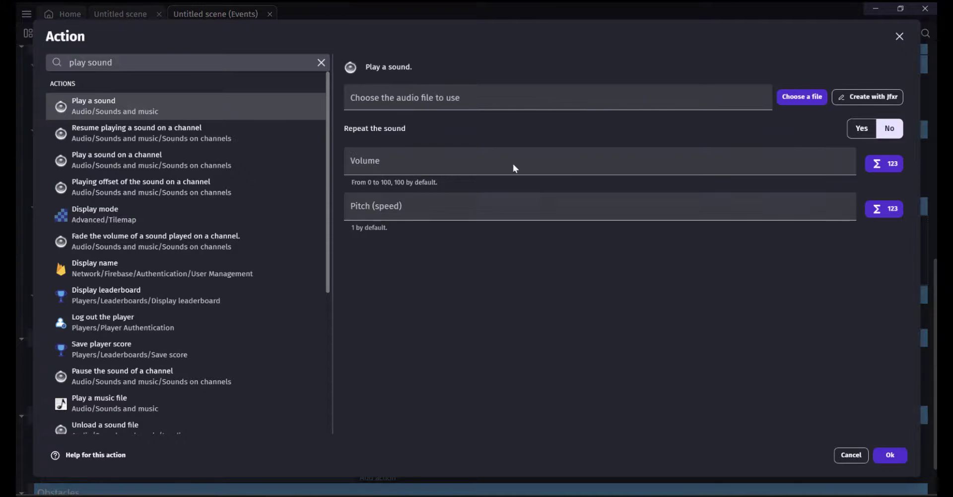
pyautogui.click(867, 96)
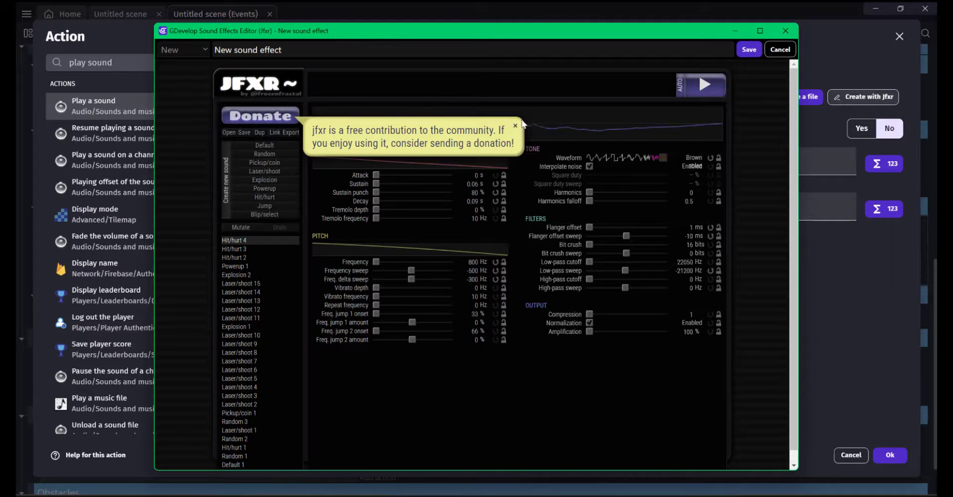
pyautogui.click(515, 128)
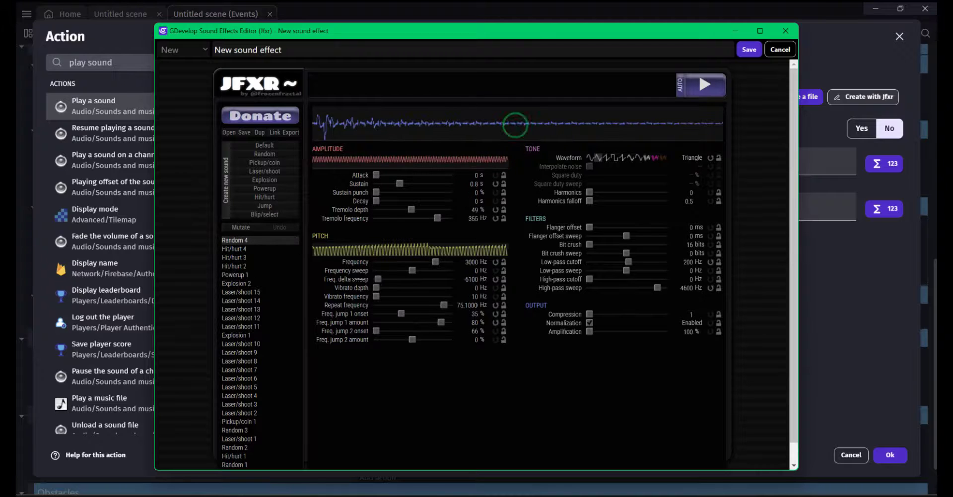
# Generate an explosion sound and tune its pitch, with vibrato frequency about 190 Hz and frequency jump 1 onset at 35%
pyautogui.scroll(-1, 223, 394)
pyautogui.scroll(1, 224, 394)
pyautogui.click(266, 197)
pyautogui.click(267, 196)
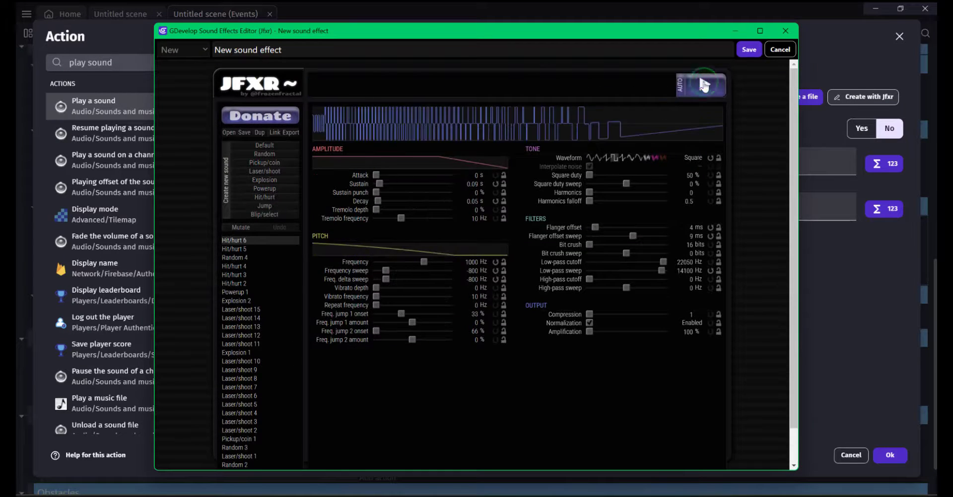
pyautogui.click(270, 198)
pyautogui.click(277, 208)
pyautogui.click(262, 193)
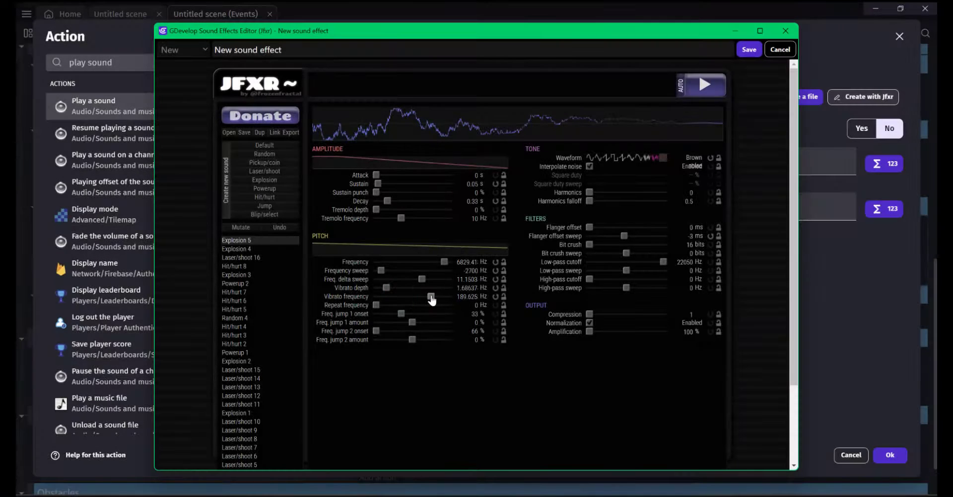
pyautogui.moveTo(375, 306)
pyautogui.mouseDown()
pyautogui.moveTo(387, 307)
pyautogui.moveTo(375, 306)
pyautogui.mouseUp()
pyautogui.click(401, 314)
# Name the new sound effect Shoot and save it into the sound action
pyautogui.tripleClick(272, 50)
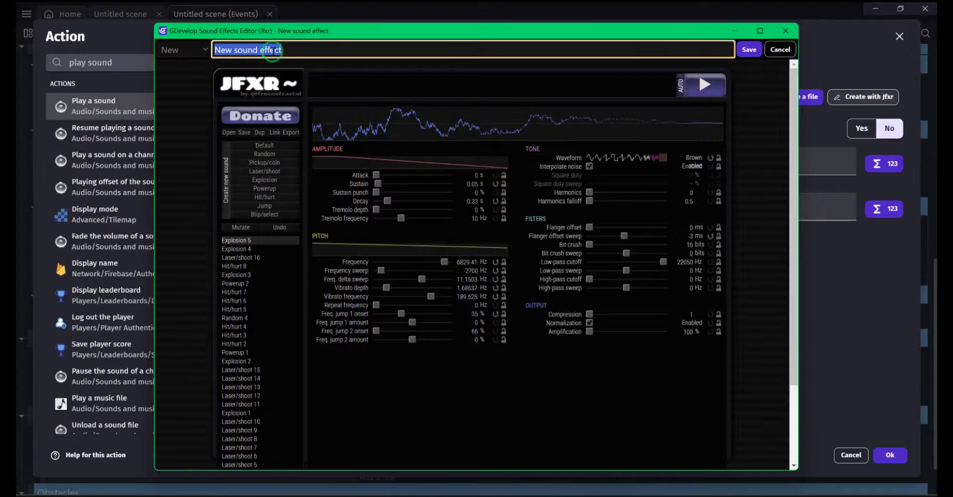
pyautogui.write('S')
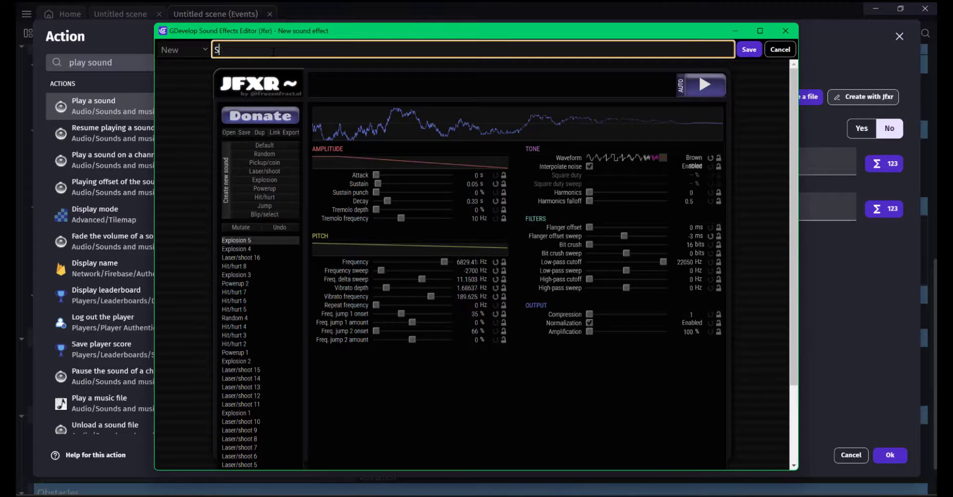
pyautogui.write('hoot')
pyautogui.click(749, 50)
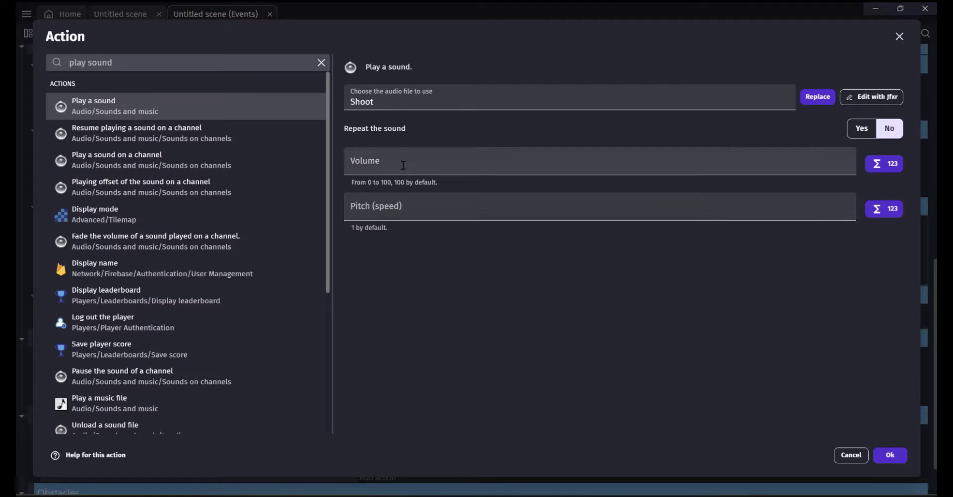
# Set the Shoot sound's volume to 100 and its pitch to RandomFloatInRange(0.5, 0.7), and test it in a preview
pyautogui.click(403, 166)
pyautogui.write('100')
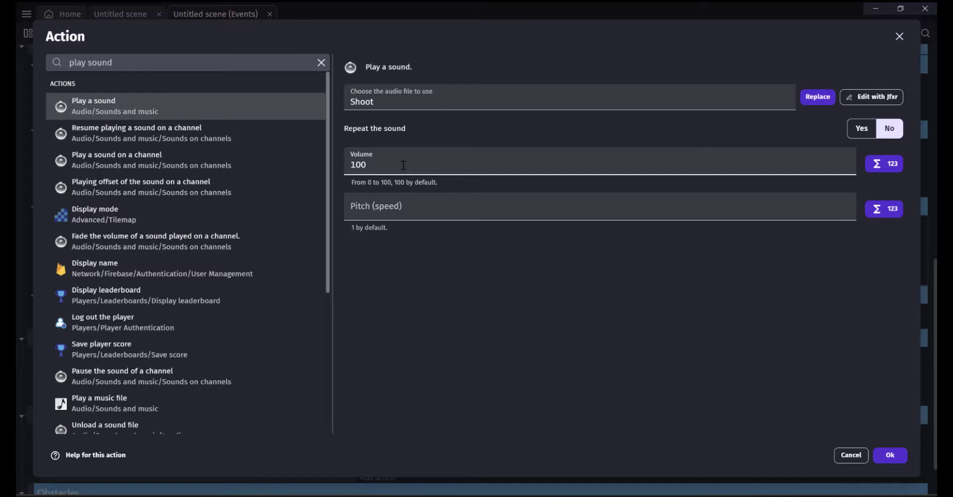
pyautogui.click(389, 213)
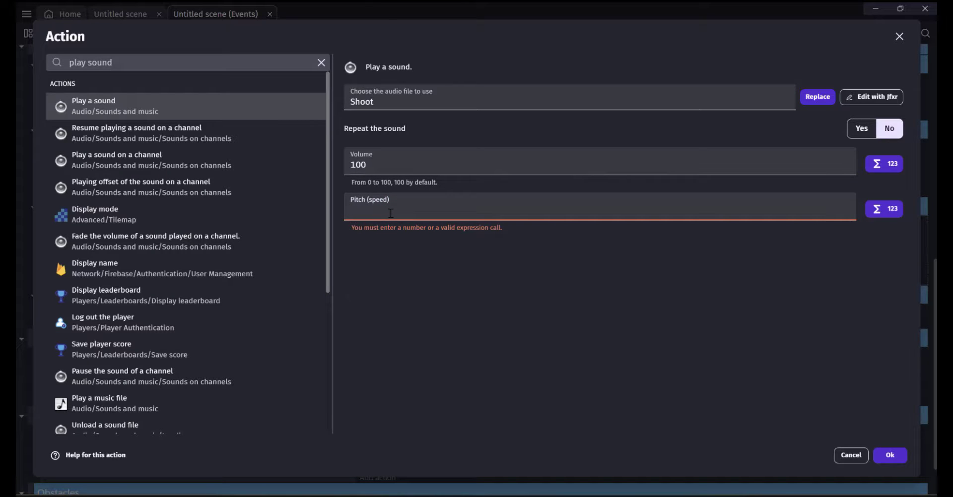
pyautogui.write('random')
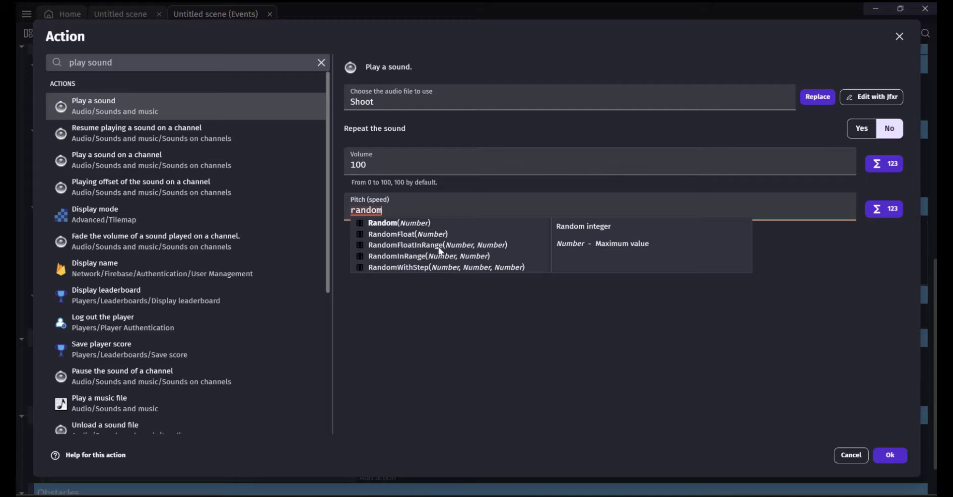
pyautogui.click(426, 245)
pyautogui.click(448, 206)
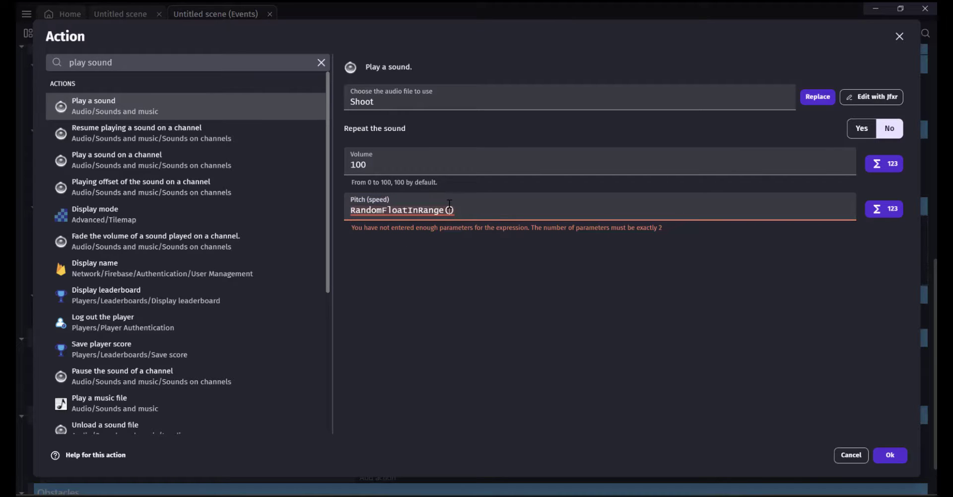
pyautogui.write('0.5, ')
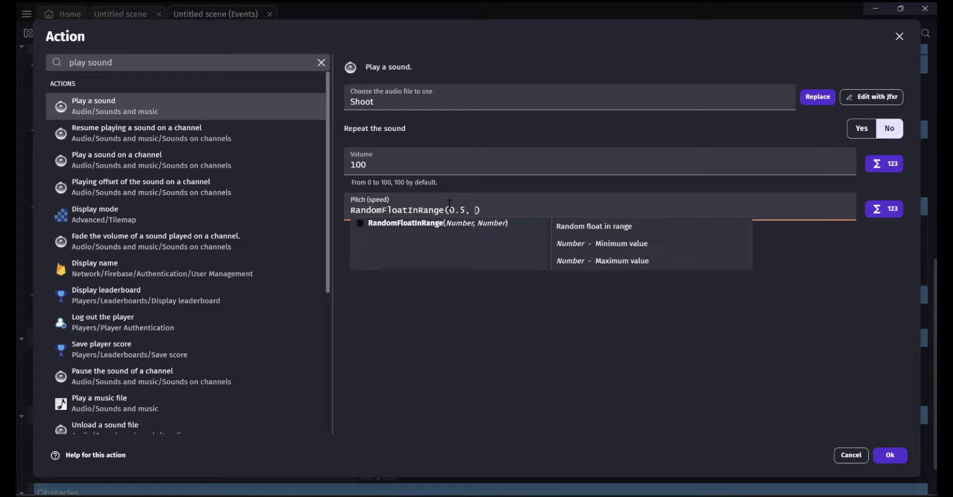
pyautogui.write('0.7')
pyautogui.click(890, 454)
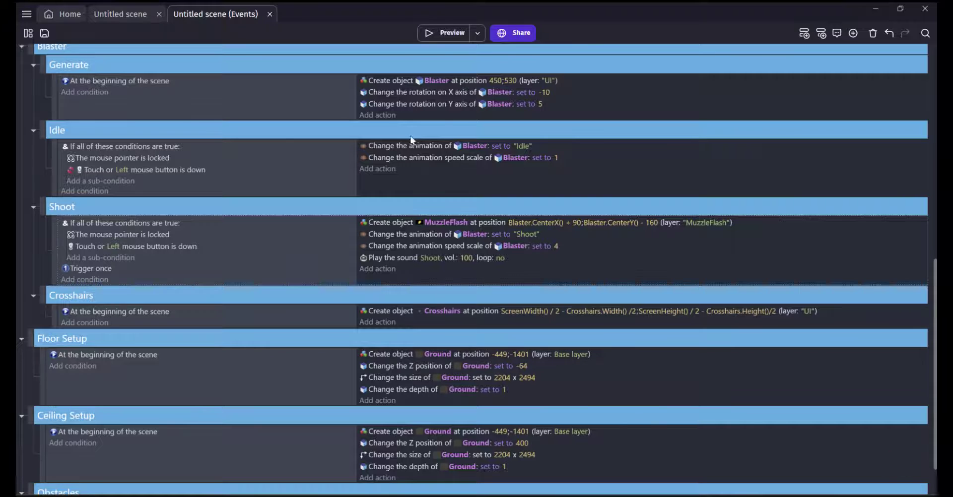
pyautogui.click(457, 40)
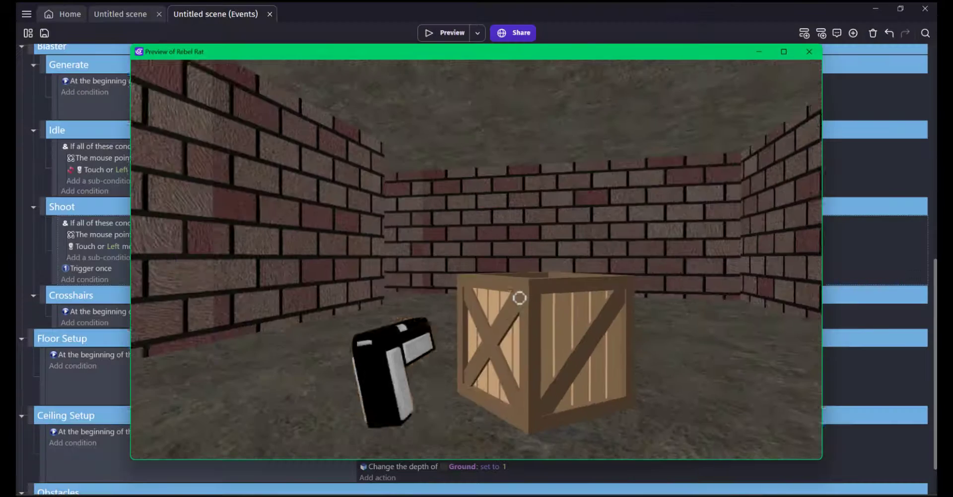
pyautogui.click(809, 51)
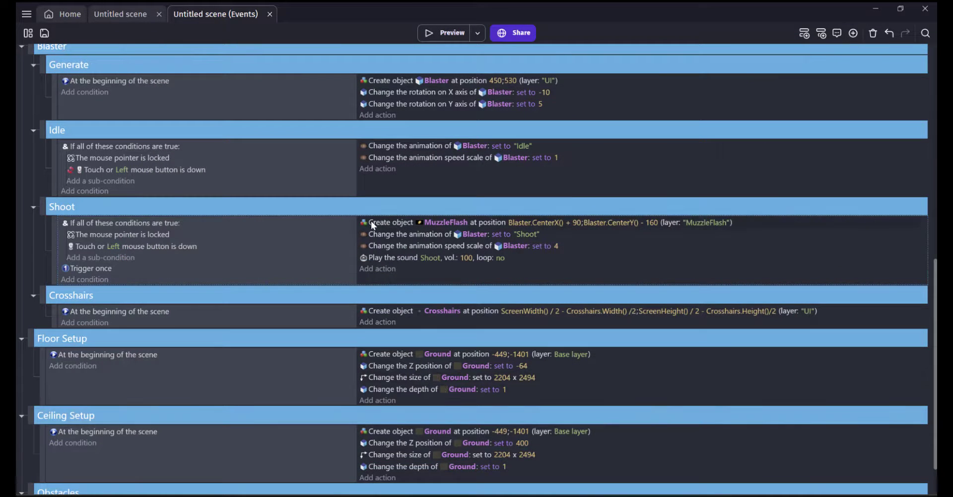
# Set the Shoot sound's volume to 80 and the Blaster's animation speed scale in the Shoot event to 5
pyautogui.click(468, 262)
pyautogui.write('80')
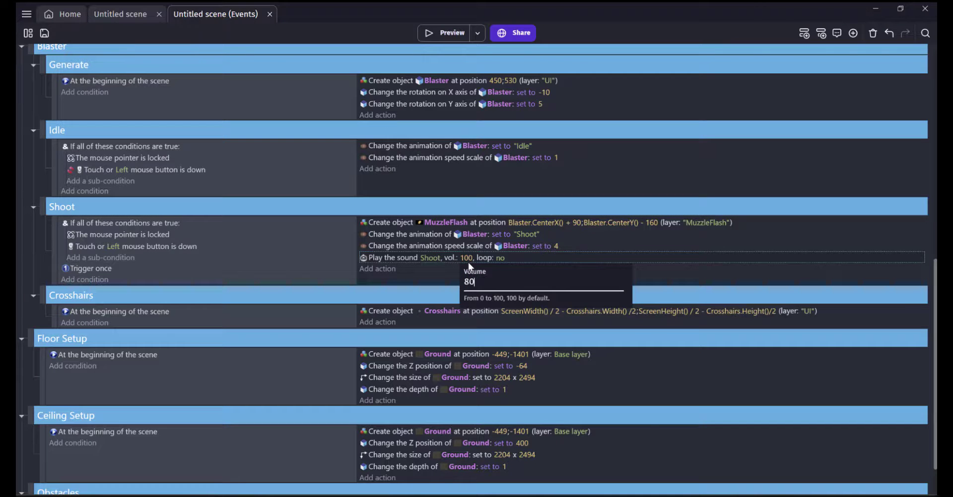
pyautogui.click(375, 307)
pyautogui.click(556, 247)
pyautogui.click(491, 291)
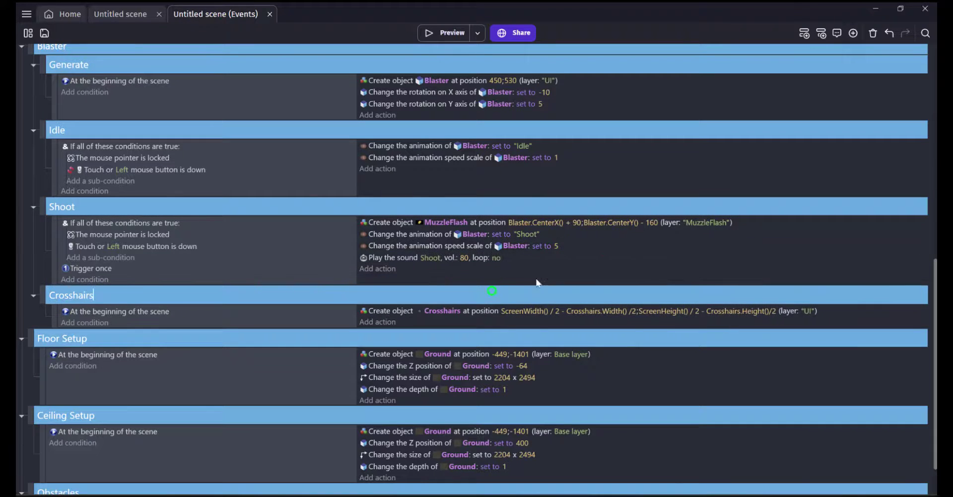
# Preview the game, look around and fire the Blaster repeatedly to check the shot sound and animation, and close the preview
pyautogui.click(435, 33)
pyautogui.click(668, 298)
pyautogui.click(821, 326)
pyautogui.click(132, 185)
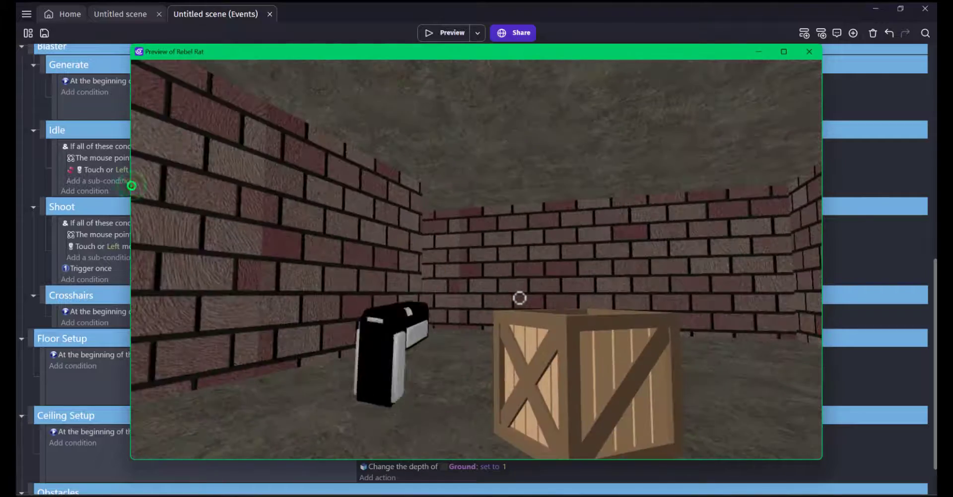
pyautogui.click(132, 201)
pyautogui.click(802, 253)
pyautogui.click(820, 251)
pyautogui.click(821, 275)
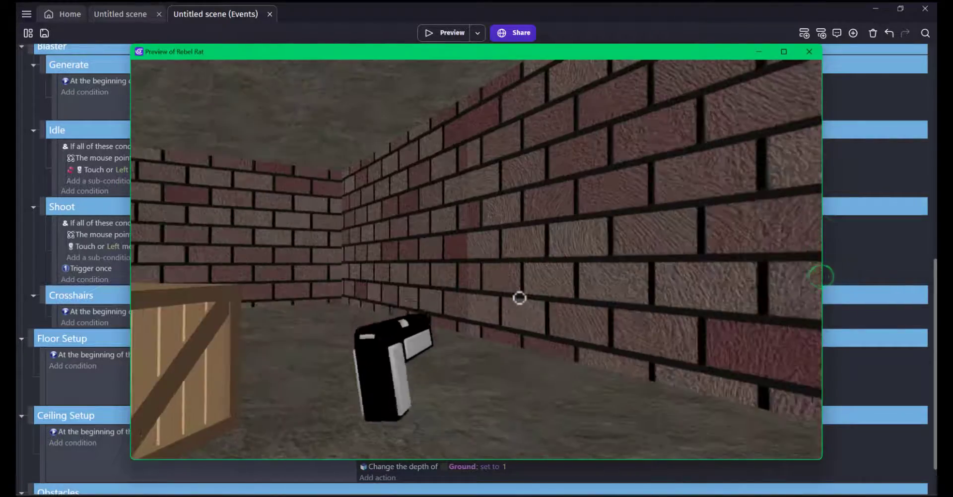
pyautogui.click(244, 202)
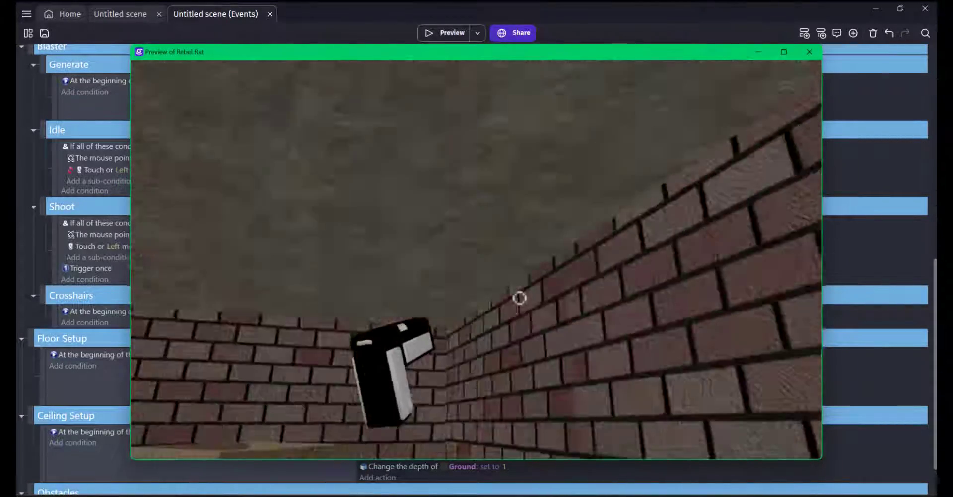
pyautogui.click(313, 444)
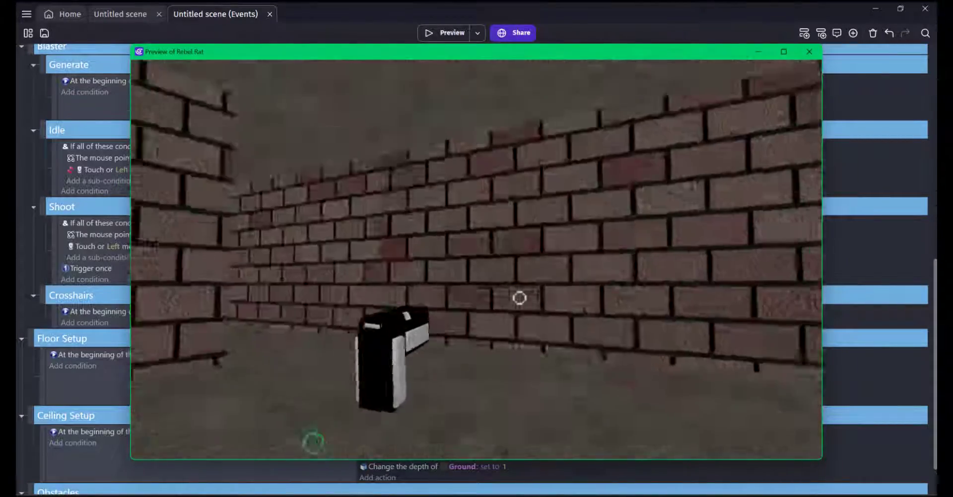
pyautogui.click(358, 399)
pyautogui.press('Escape')
pyautogui.click(794, 51)
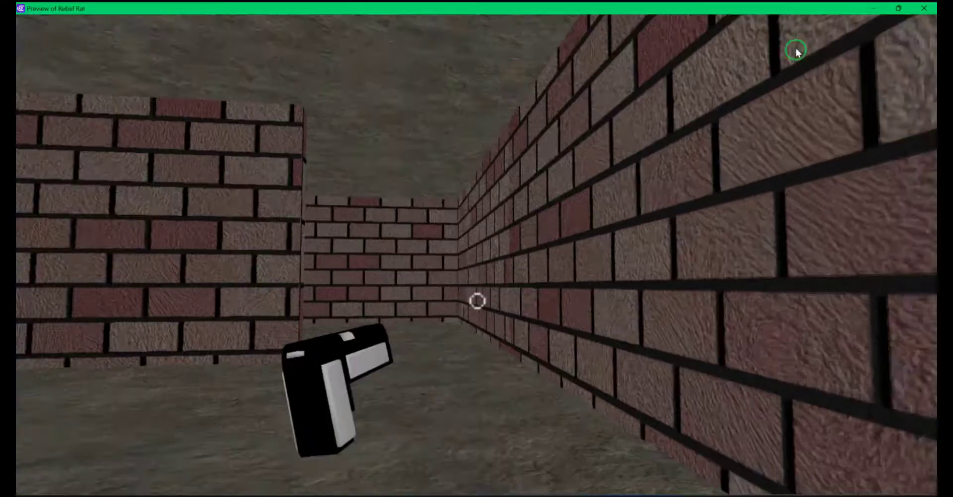
pyautogui.click(899, 9)
pyautogui.click(812, 51)
# Copy the "w key is pressed" condition from Camera Movement into the Shoot event's sub-conditions and invert it
pyautogui.scroll(5, 125, 199)
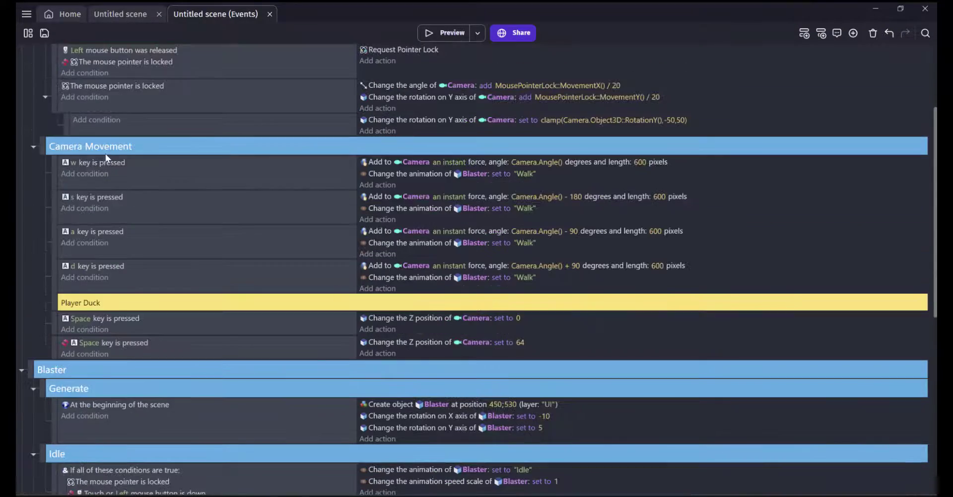
pyautogui.scroll(-6, 105, 159)
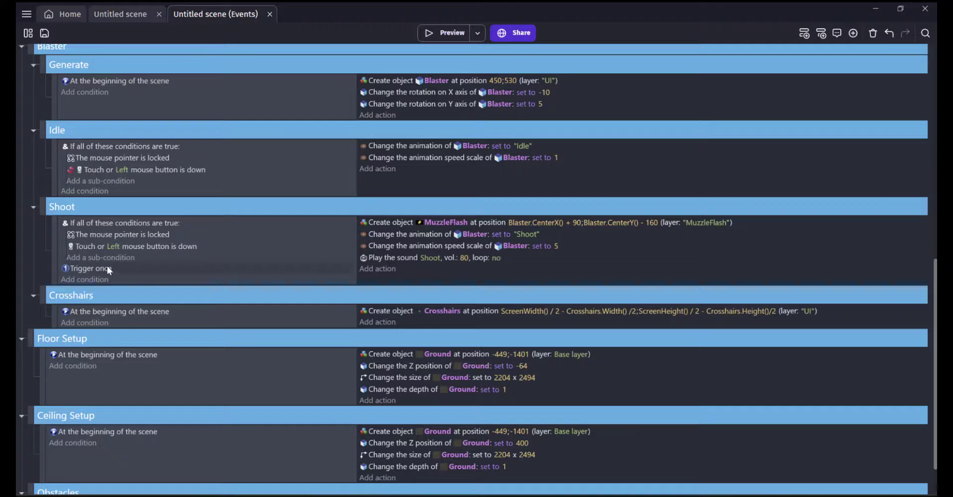
pyautogui.click(142, 258)
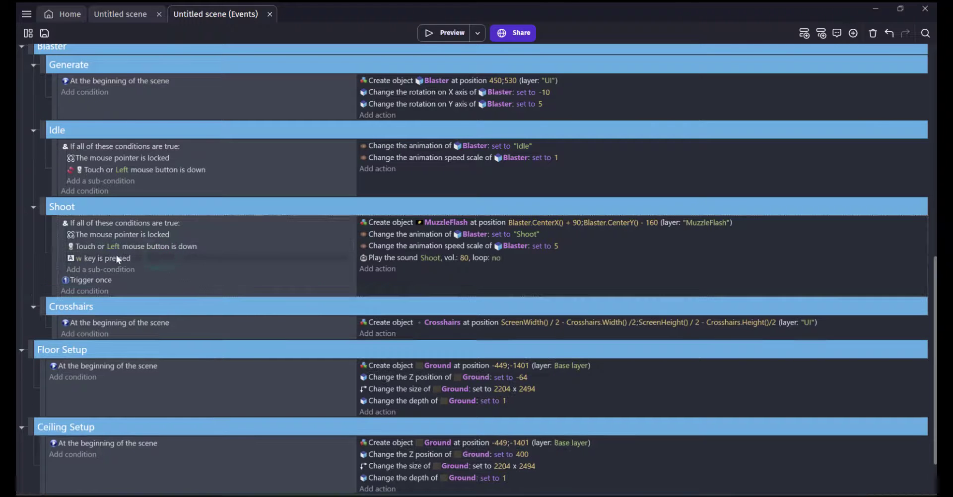
pyautogui.click(168, 260)
pyautogui.press('j')
# Copy the "s key is pressed" condition from Camera Movement into the Shoot event's sub-conditions and invert it
pyautogui.scroll(6, 141, 181)
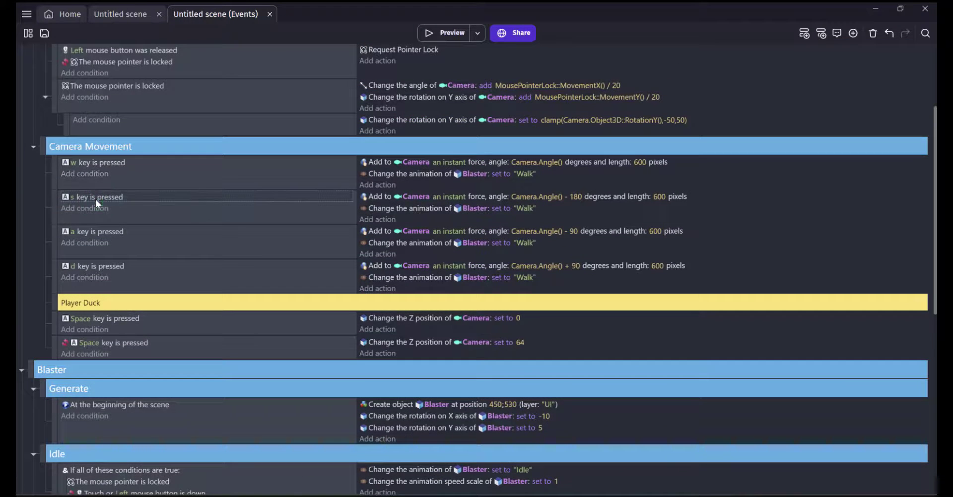
pyautogui.click(95, 199)
pyautogui.scroll(-6, 122, 232)
pyautogui.click(165, 271)
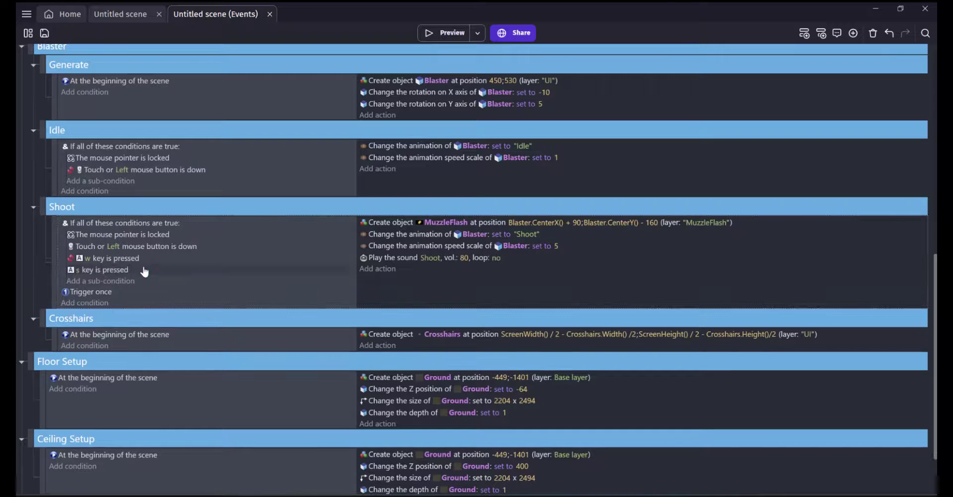
pyautogui.click(152, 272)
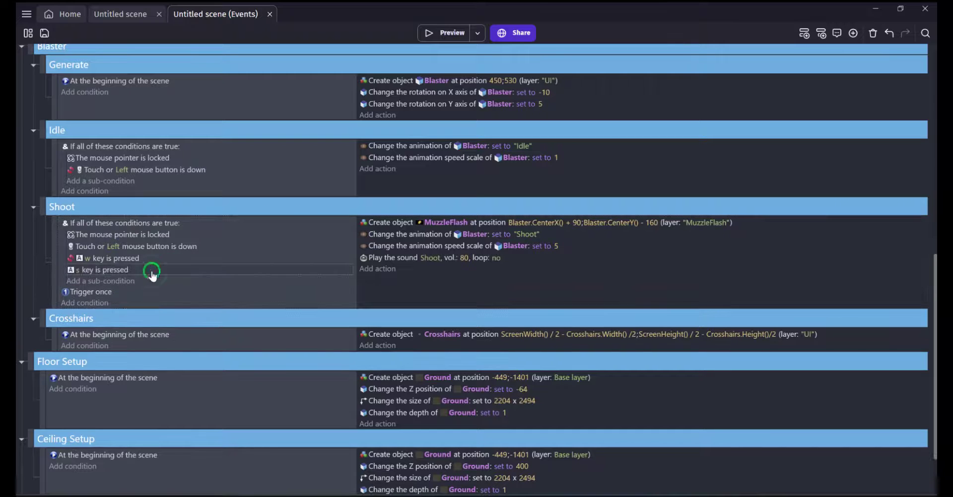
pyautogui.press('j')
# Copy the "a key is pressed" condition from Camera Movement into the Shoot event's sub-conditions and invert it
pyautogui.scroll(6, 167, 206)
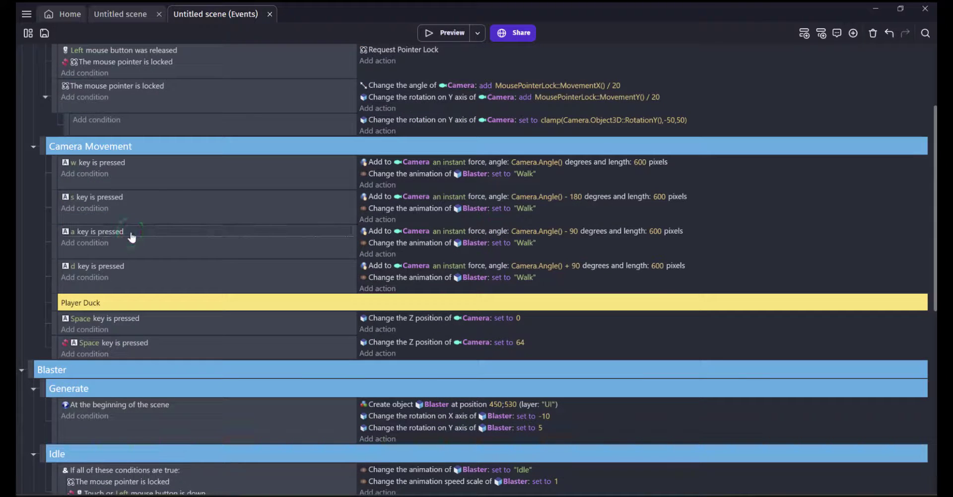
pyautogui.click(130, 235)
pyautogui.scroll(-6, 130, 239)
pyautogui.click(139, 281)
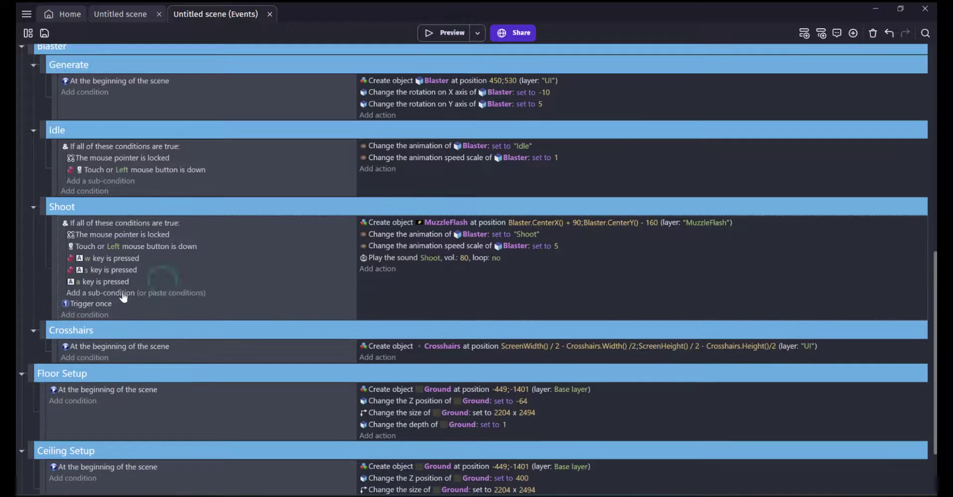
pyautogui.click(153, 282)
pyautogui.press('j')
# Copy the "d key is pressed" condition from Camera Movement into the Shoot event's sub-conditions and invert it
pyautogui.scroll(6, 153, 282)
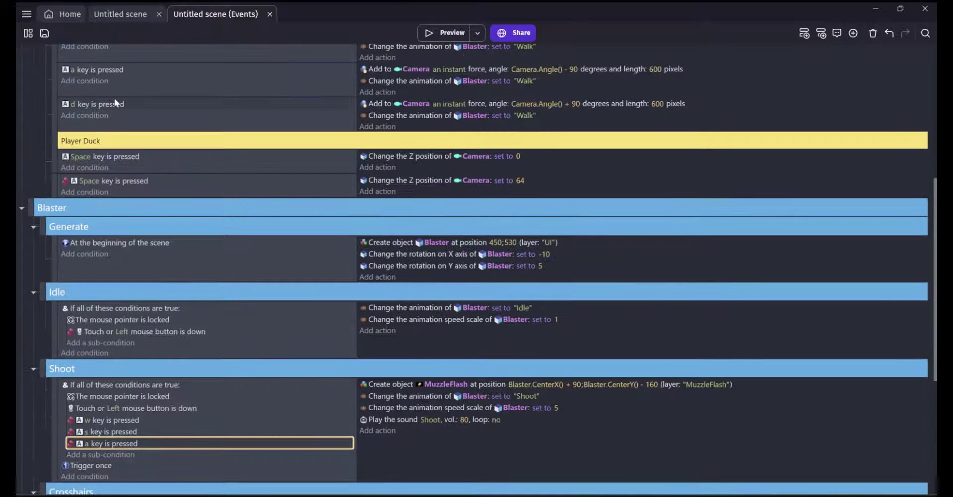
pyautogui.click(144, 113)
pyautogui.scroll(-6, 145, 113)
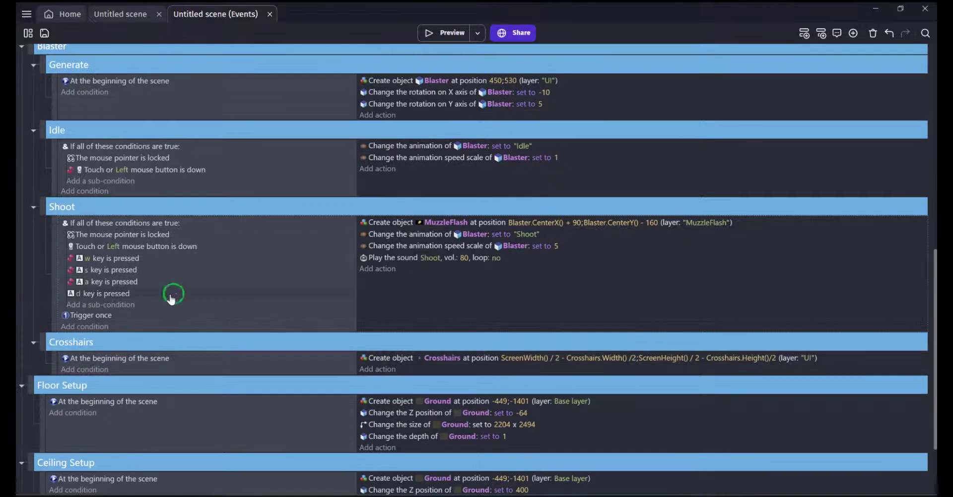
pyautogui.click(149, 294)
pyautogui.scroll(3, 162, 266)
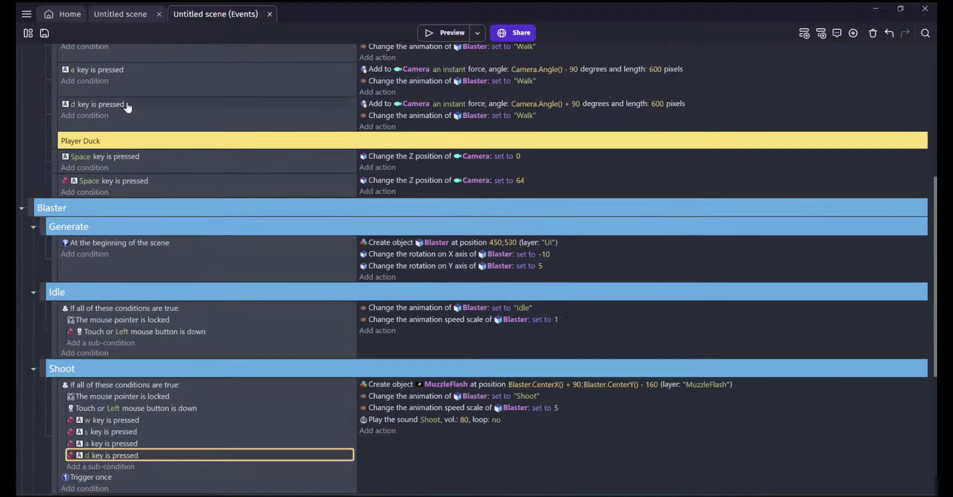
# Copy the Idle event's action setting the Blaster's animation speed scale to 1 into the w, s, a and d Camera Movement events
pyautogui.click(160, 184)
pyautogui.hotkey('ctrl', 'c')
pyautogui.scroll(-3, 160, 186)
pyautogui.click(171, 304)
pyautogui.scroll(6, 169, 263)
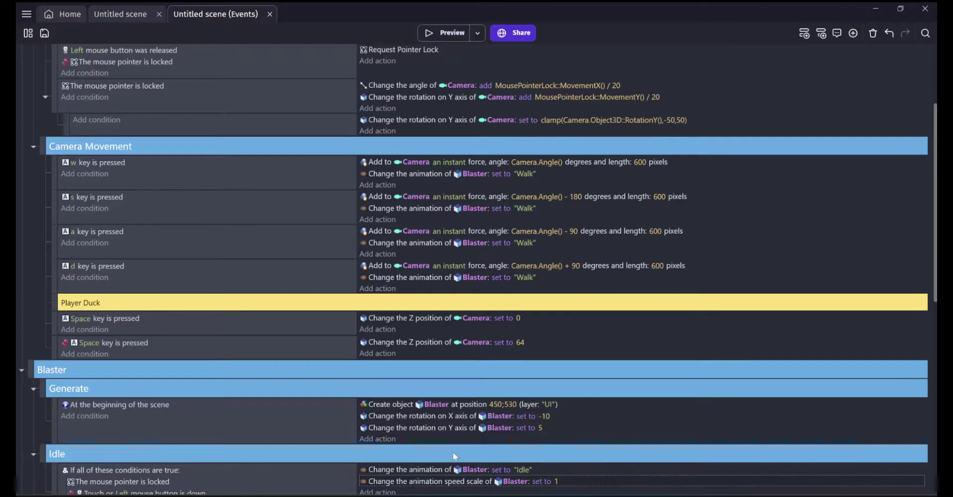
pyautogui.click(417, 186)
pyautogui.click(446, 232)
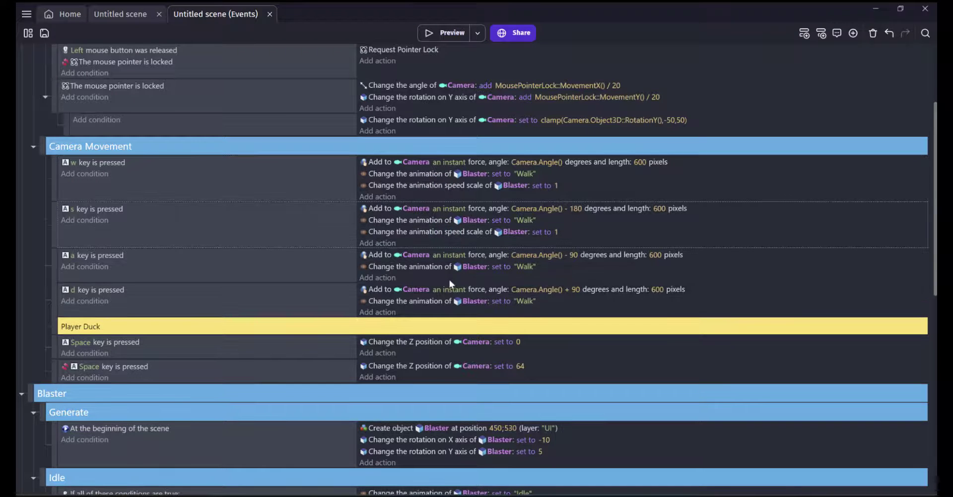
pyautogui.click(445, 278)
pyautogui.hotkey('ctrl', 'v')
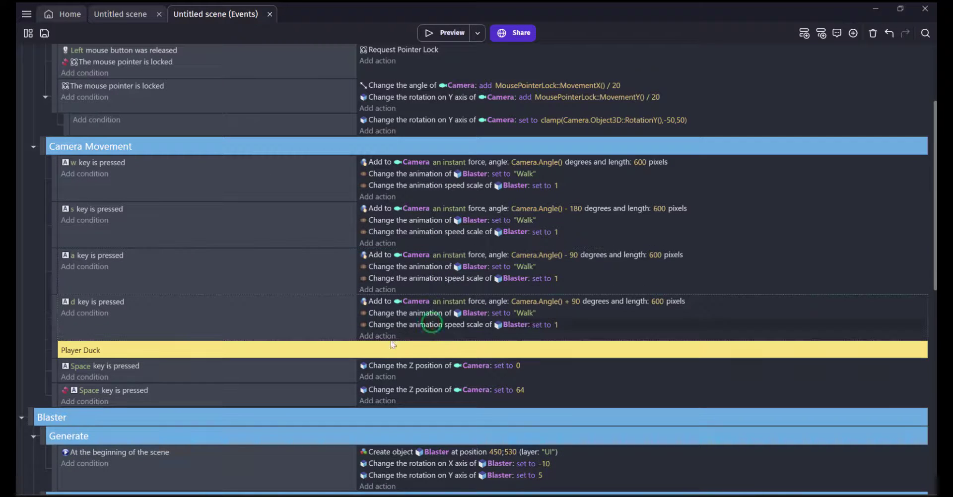
# Preview the game and test walking forward, looking around and firing the Blaster, and close the preview
pyautogui.click(445, 33)
pyautogui.press('w')
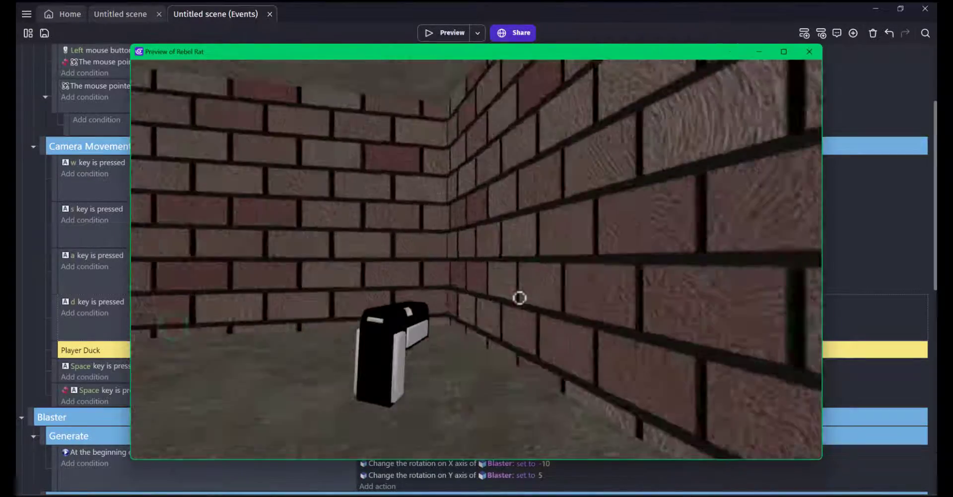
pyautogui.click(132, 270)
pyautogui.click(132, 190)
pyautogui.press('w')
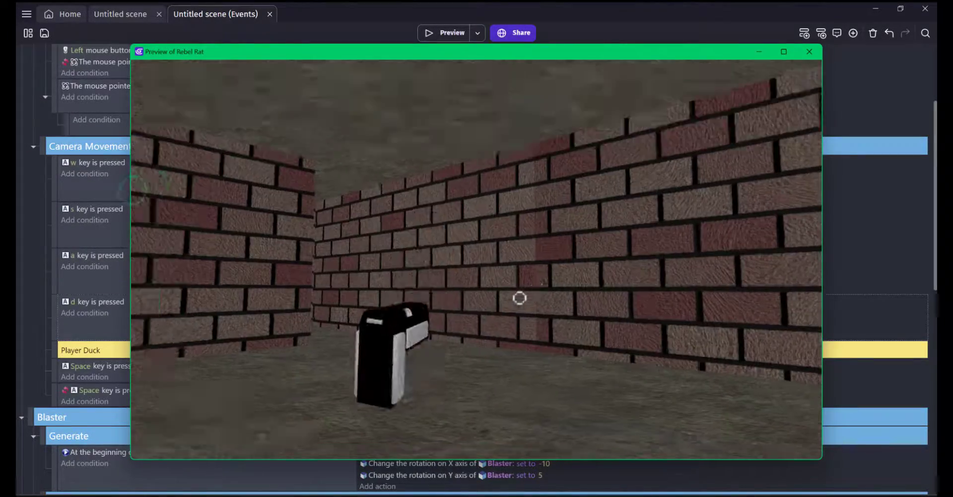
pyautogui.click(808, 118)
pyautogui.press('w')
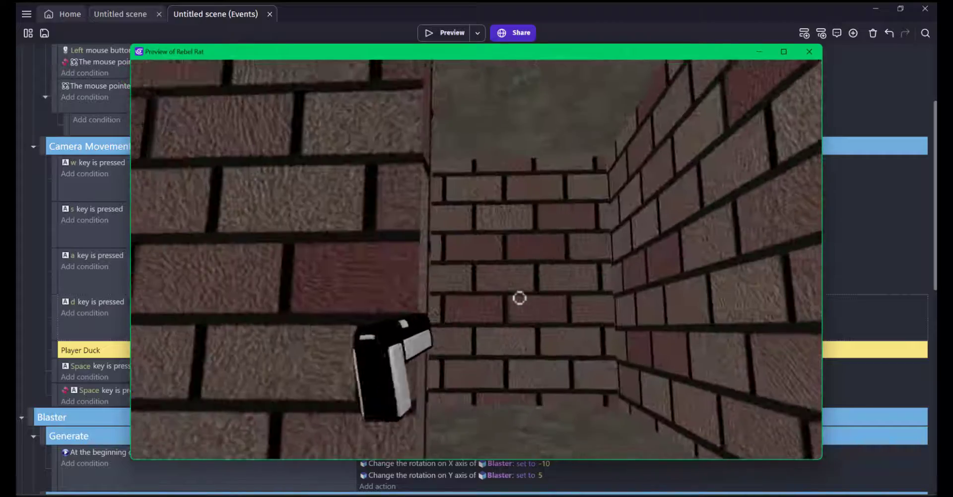
pyautogui.click(341, 142)
pyautogui.click(130, 457)
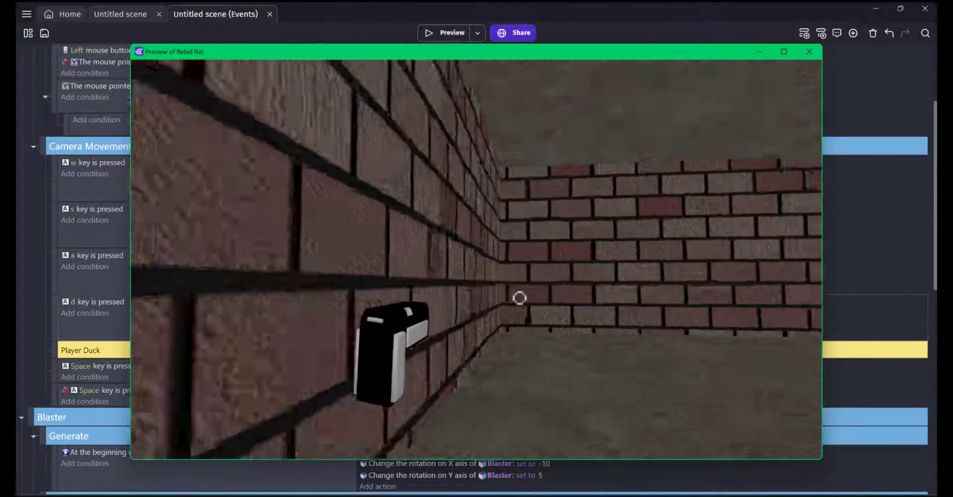
pyautogui.click(820, 173)
pyautogui.press('w')
pyautogui.click(791, 123)
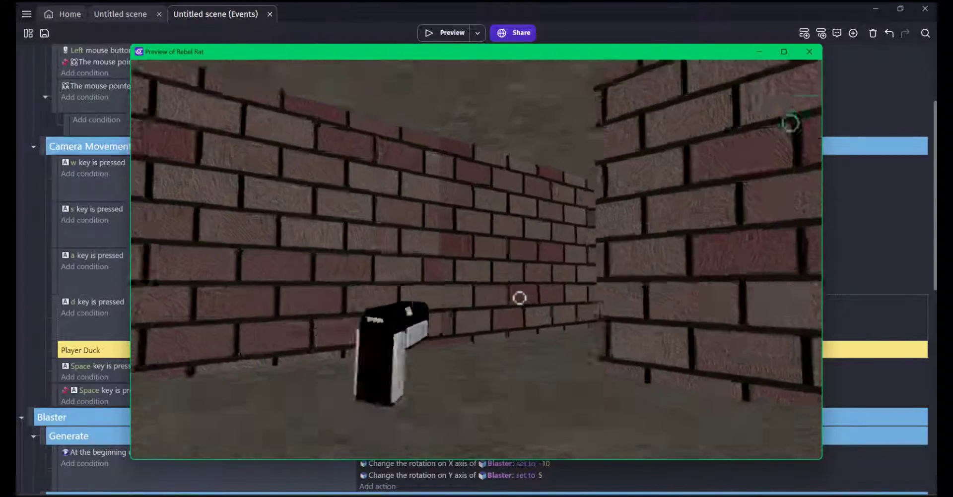
pyautogui.click(789, 123)
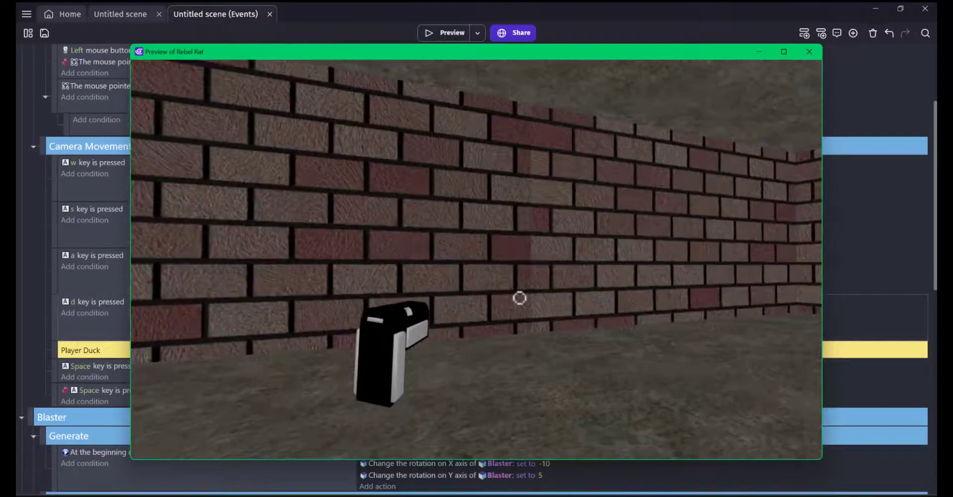
pyautogui.click(814, 364)
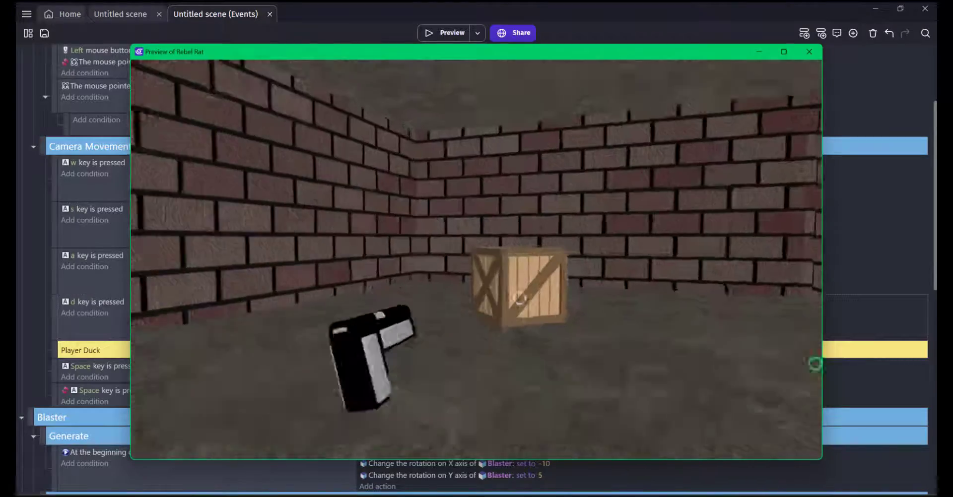
pyautogui.press('w')
pyautogui.click(820, 362)
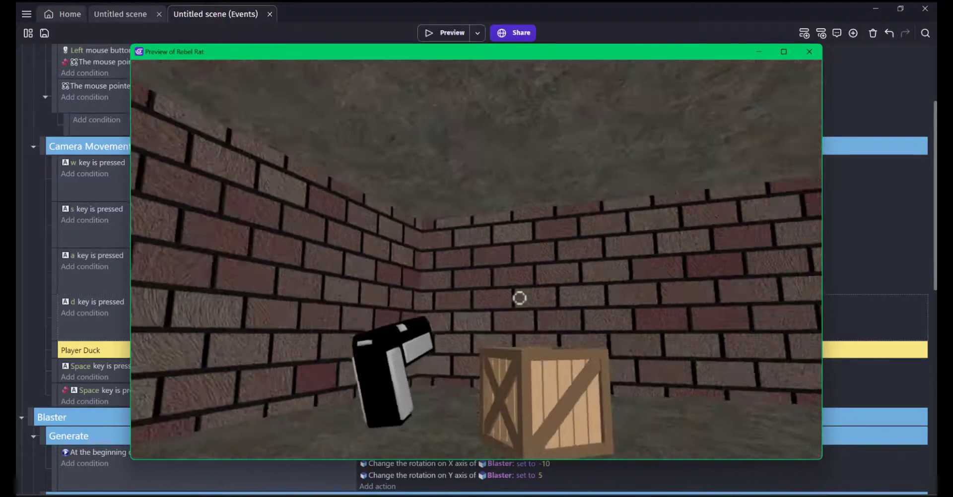
pyautogui.click(809, 52)
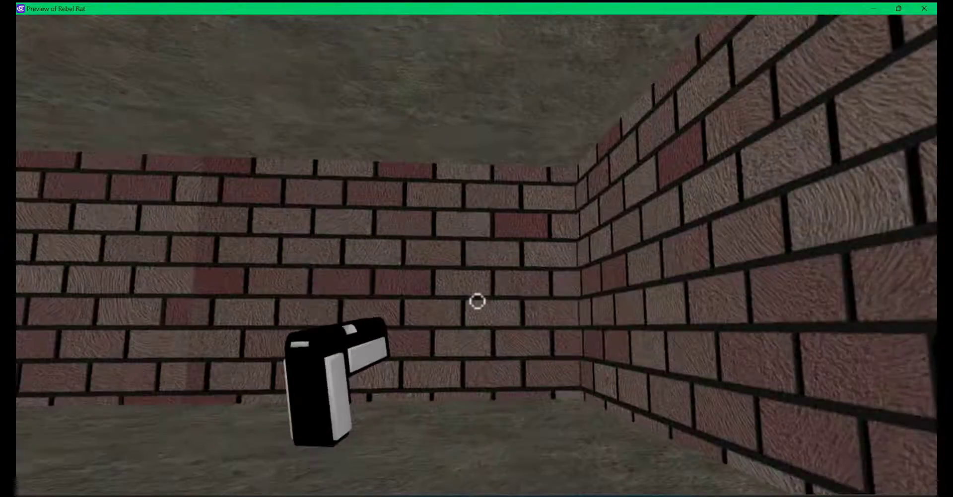
# Walk through the brick-walled level in a maximized preview to examine the Blaster's walk and idle animations
pyautogui.press('w')
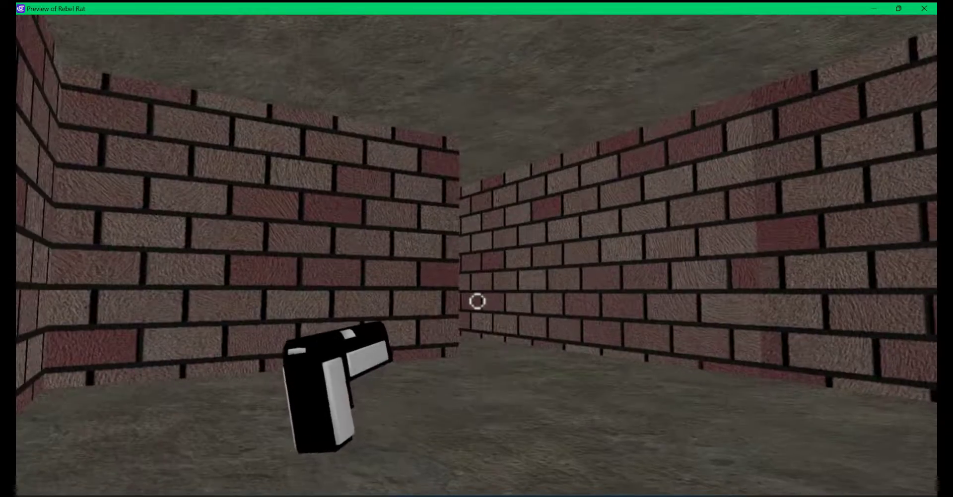
pyautogui.press('w')
pyautogui.press('w')
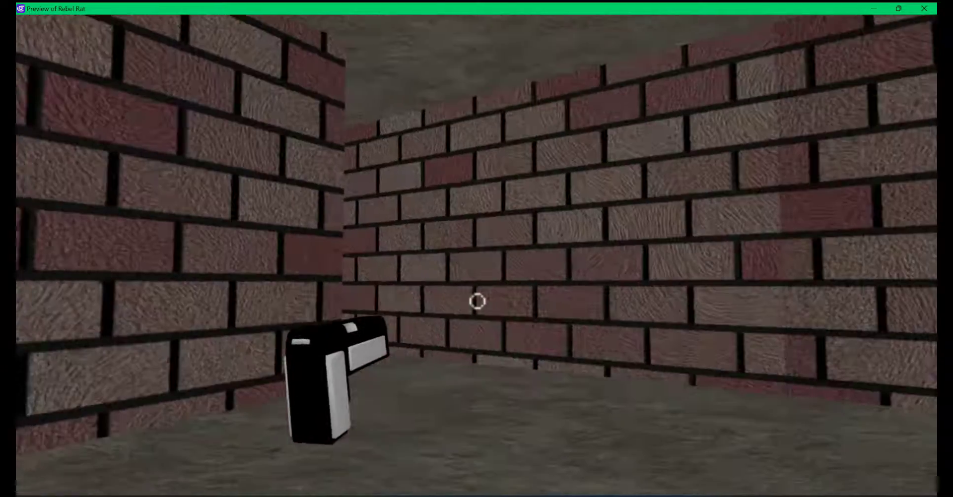
pyautogui.press('w')
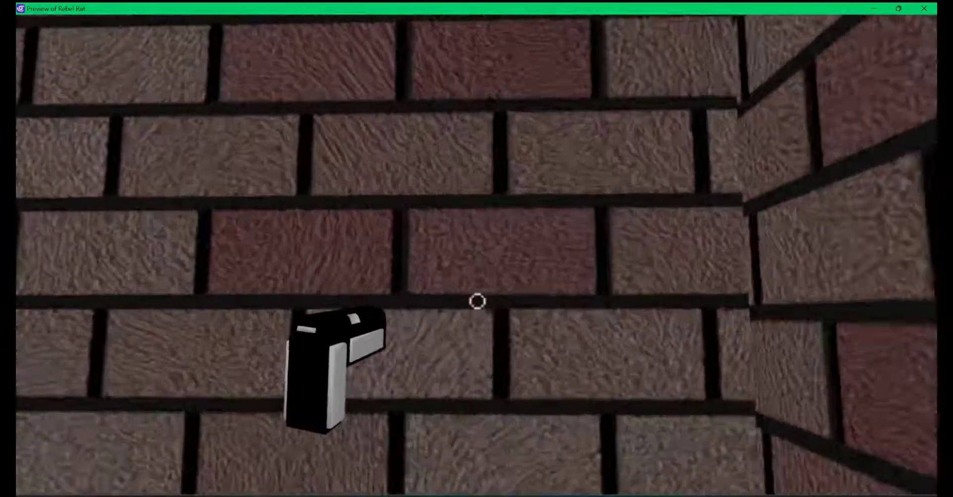
pyautogui.press('w')
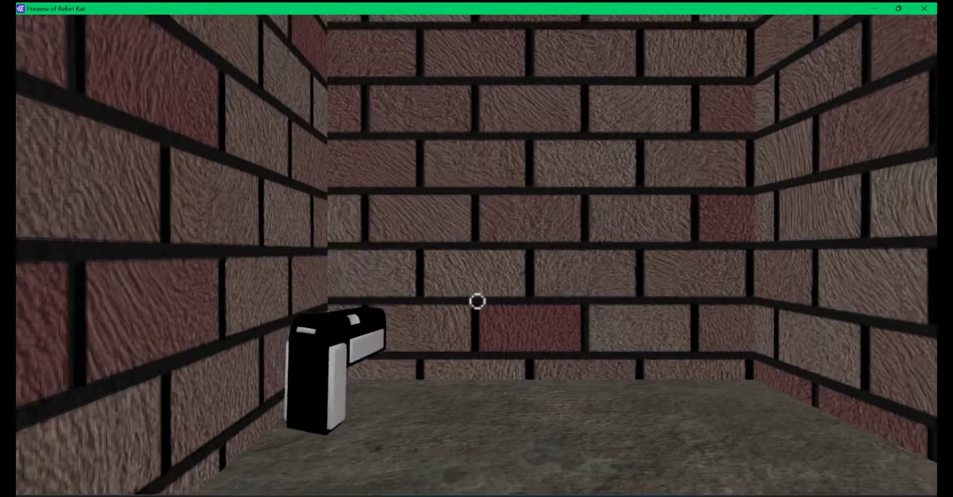